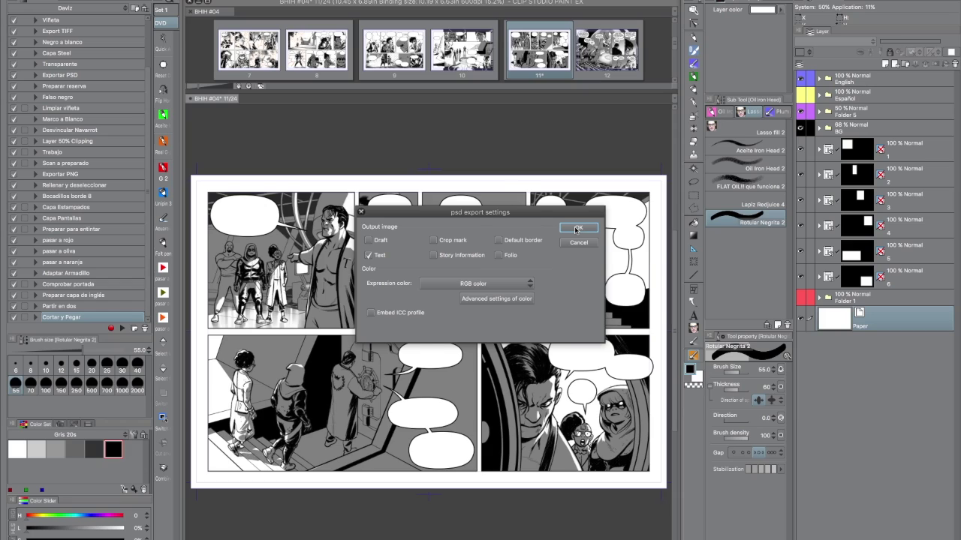
Export the page as a PSD with RGB color and open the file BHIH #04 11.psd
left_click(576, 228)
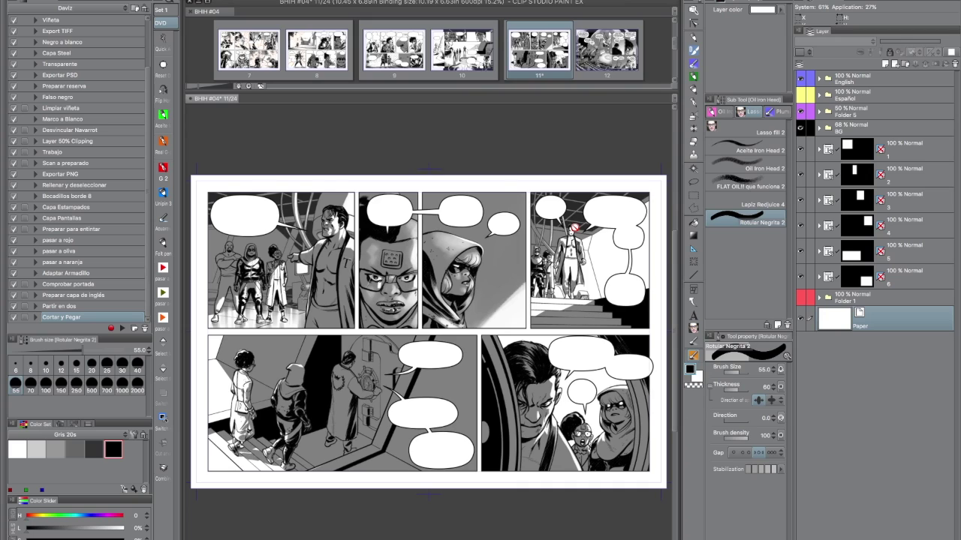
key("super+o")
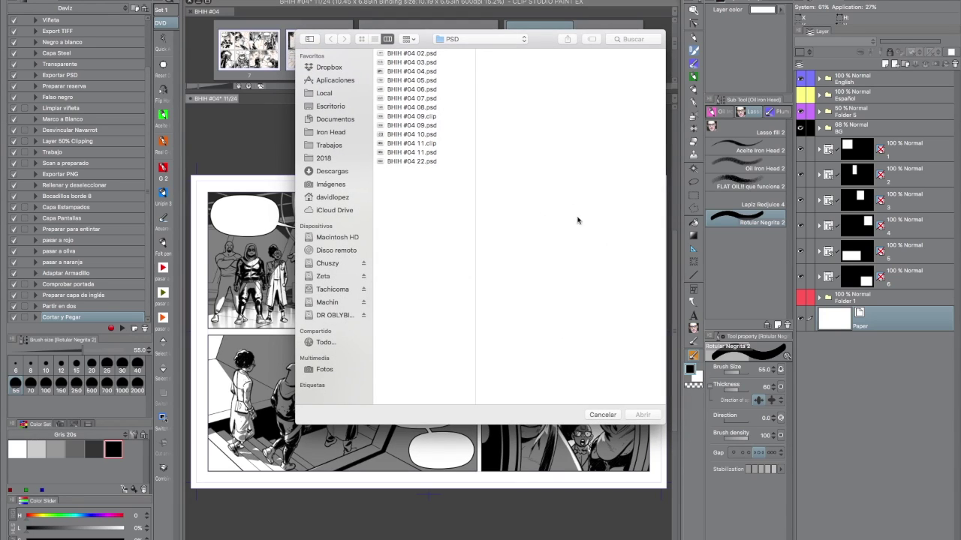
double_click(424, 152)
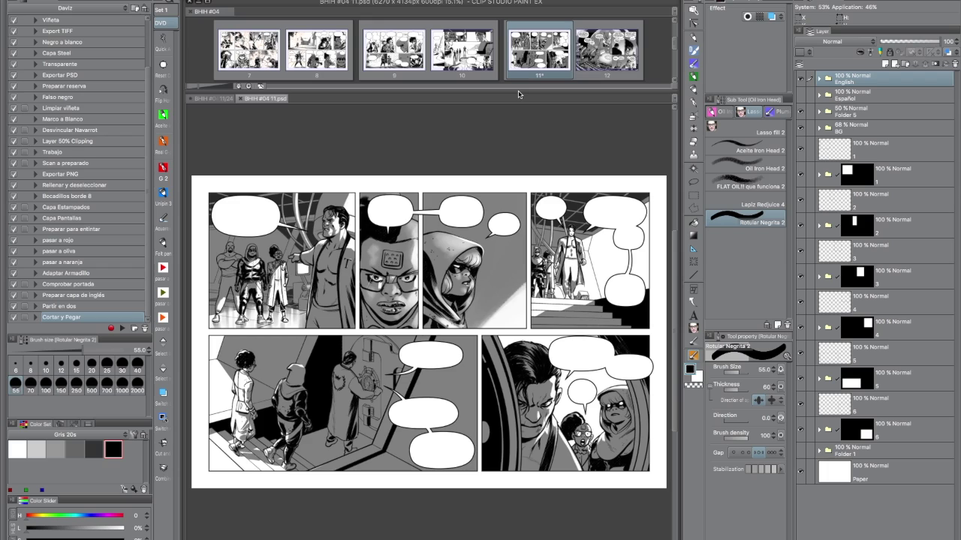
Delete the Español folder and Folder 1 from the PSD
left_click(856, 95)
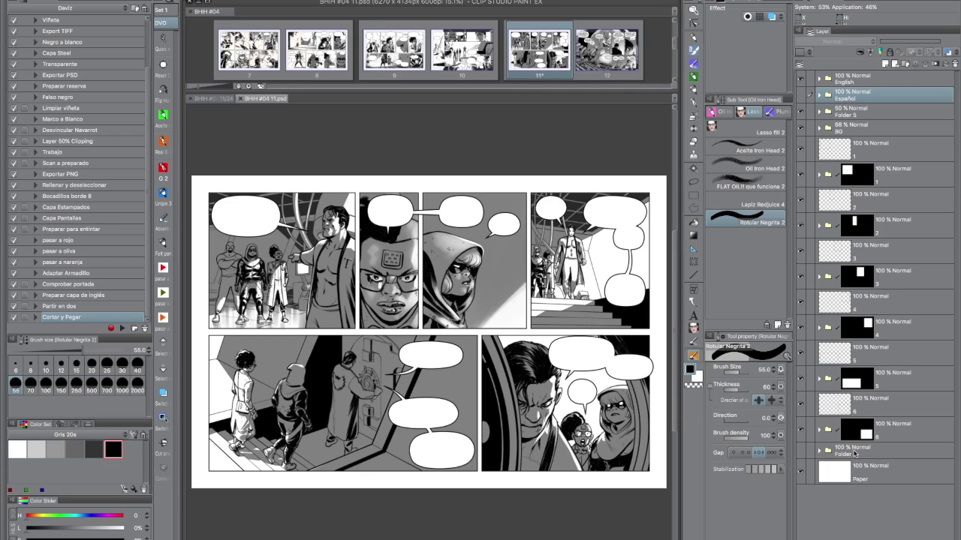
left_click(955, 63)
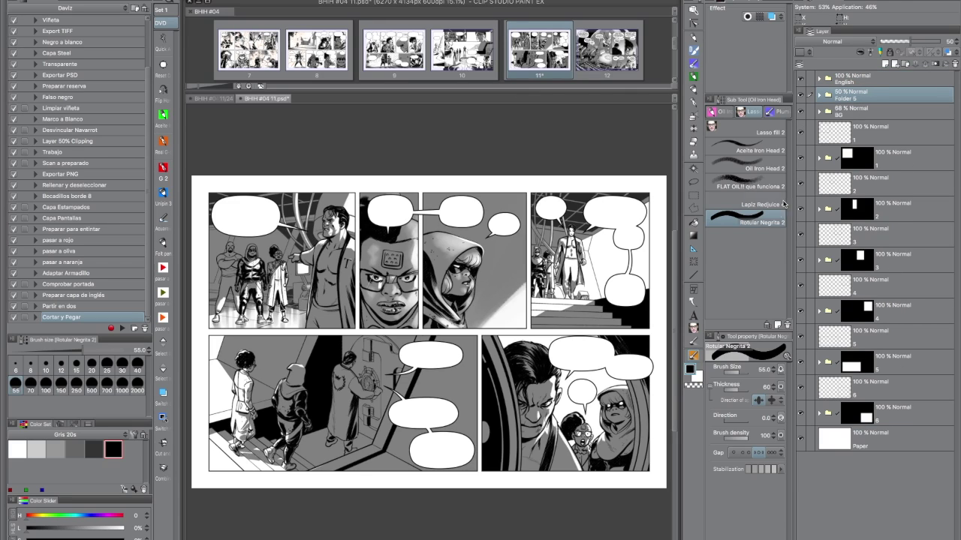
Combine Folder 5 with its contents into a single layer at 50% opacity
left_click(820, 94)
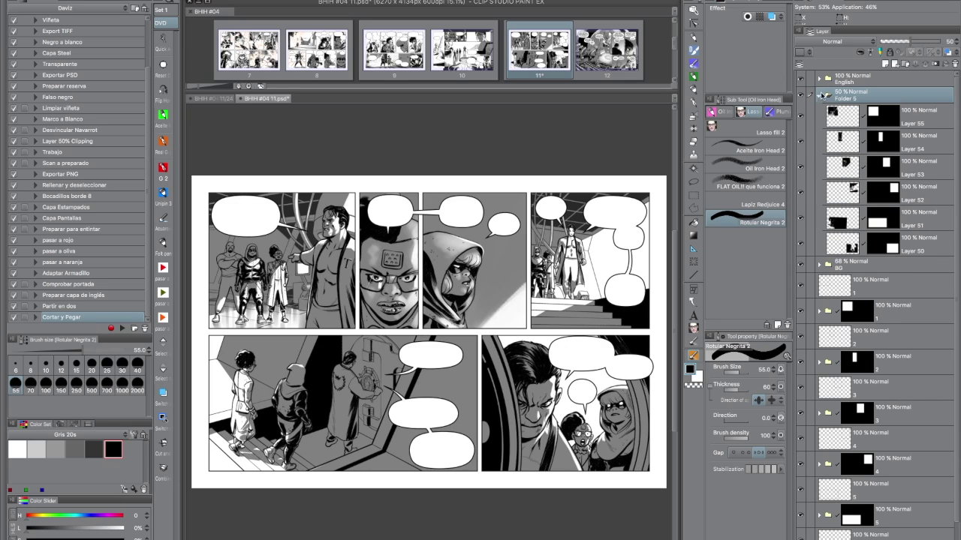
left_click(820, 94)
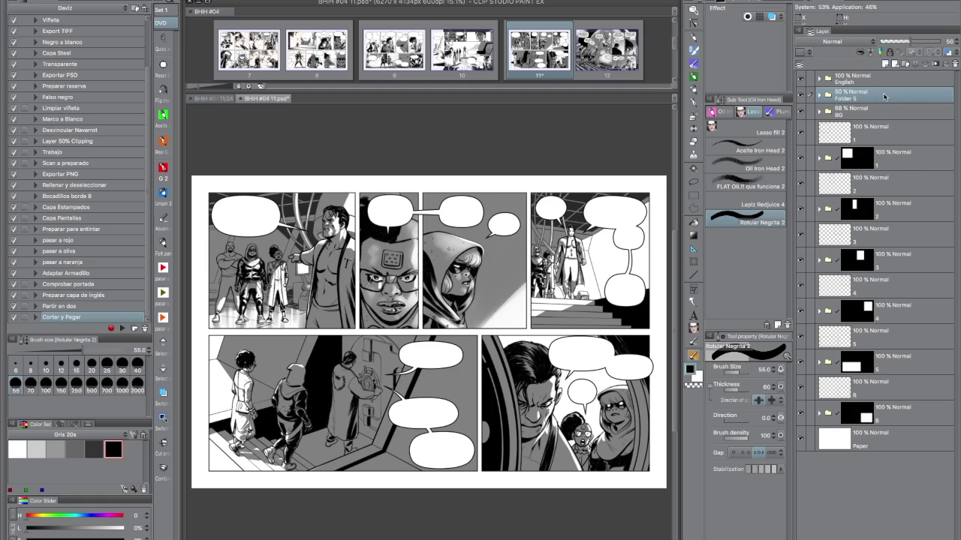
right_click(882, 94)
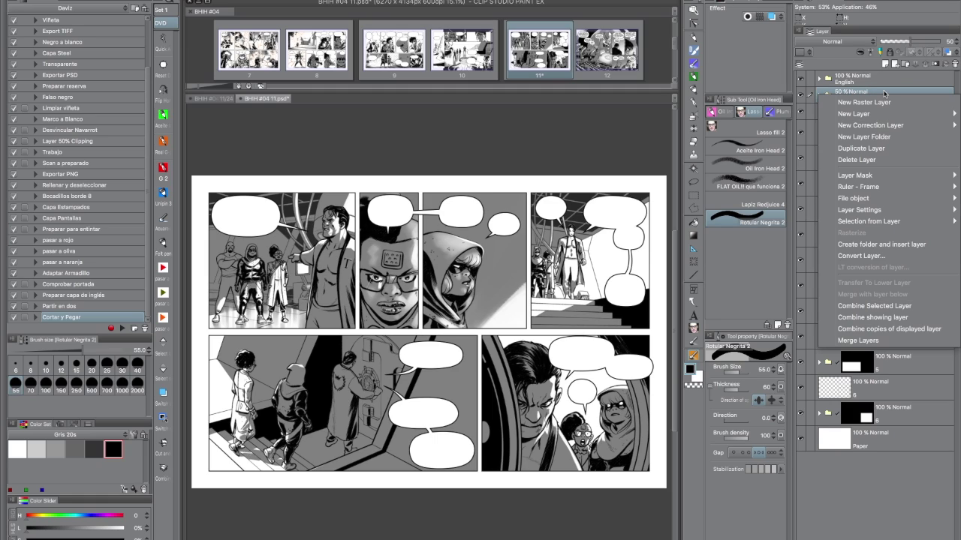
left_click(897, 306)
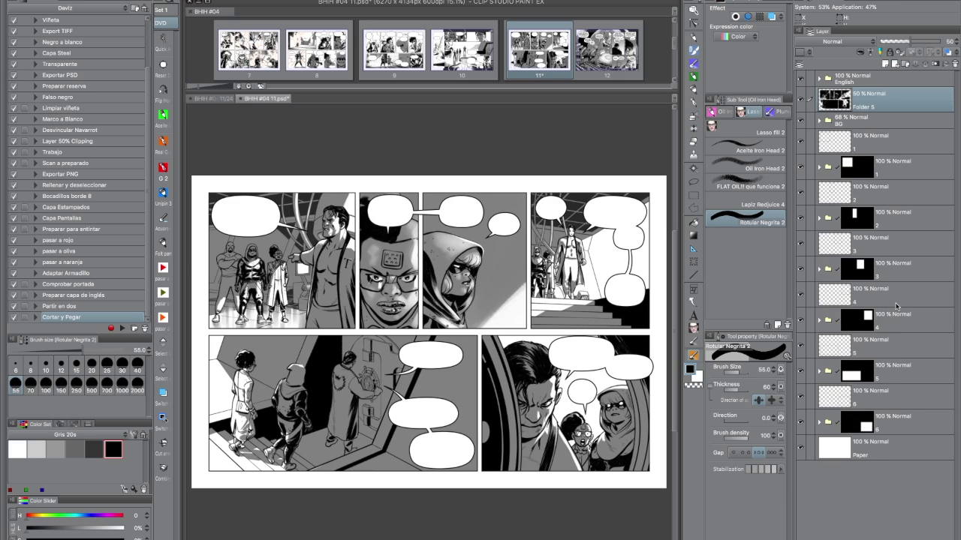
mouse_move(914, 44)
left_mouse_down()
mouse_move(928, 43)
mouse_move(914, 43)
left_mouse_up()
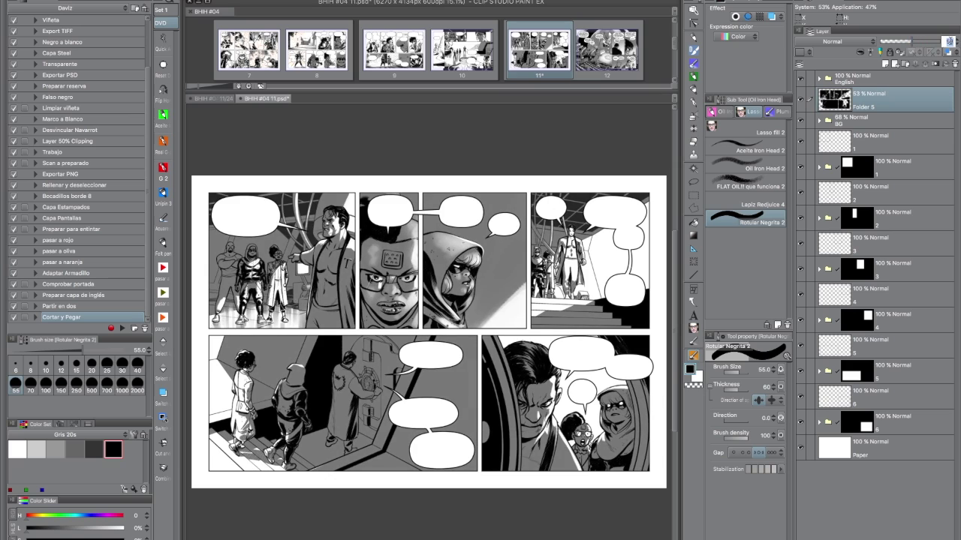
left_click(910, 43)
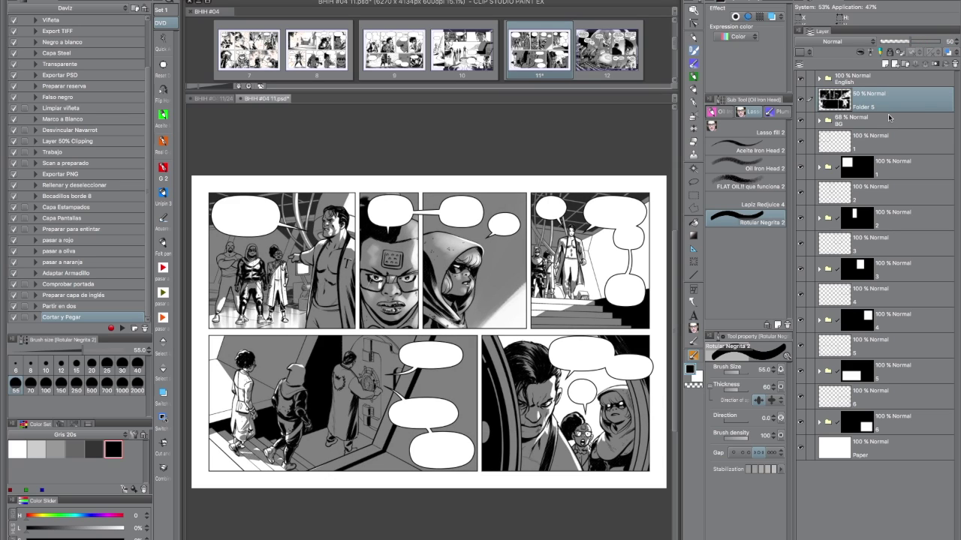
Combine the English speech balloon folder into a single layer
left_click(863, 79, "shift")
right_click(867, 77)
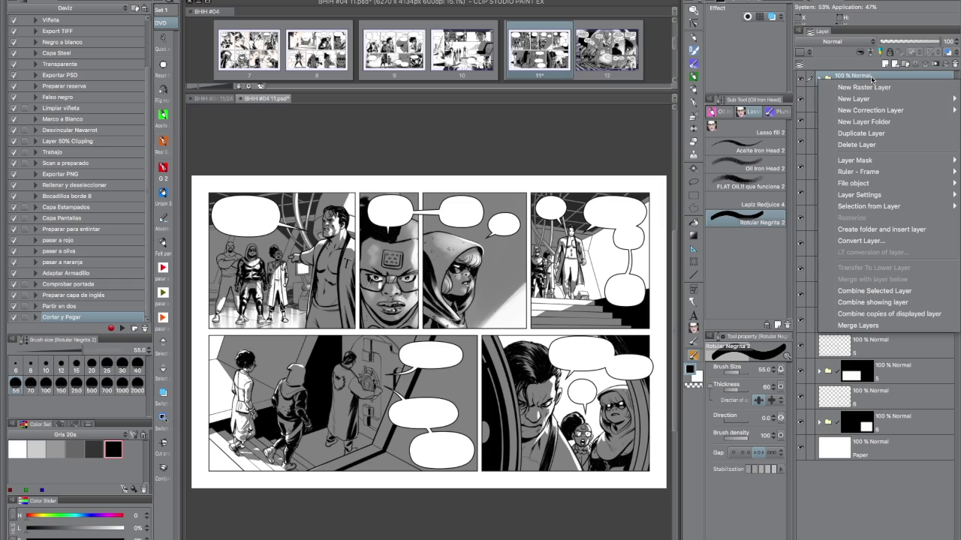
left_click(901, 291)
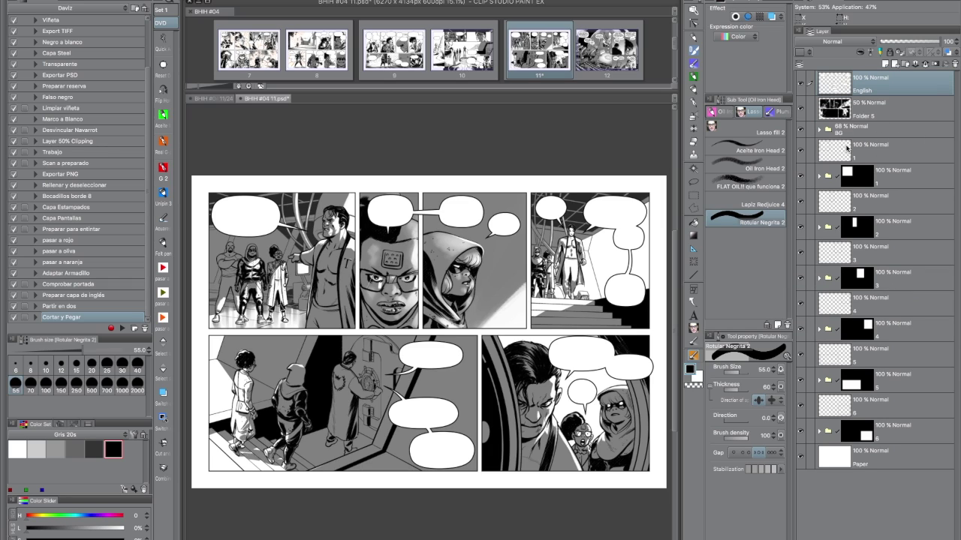
Combine the BG folder into a single layer and set its opacity to 42%
left_click(820, 129)
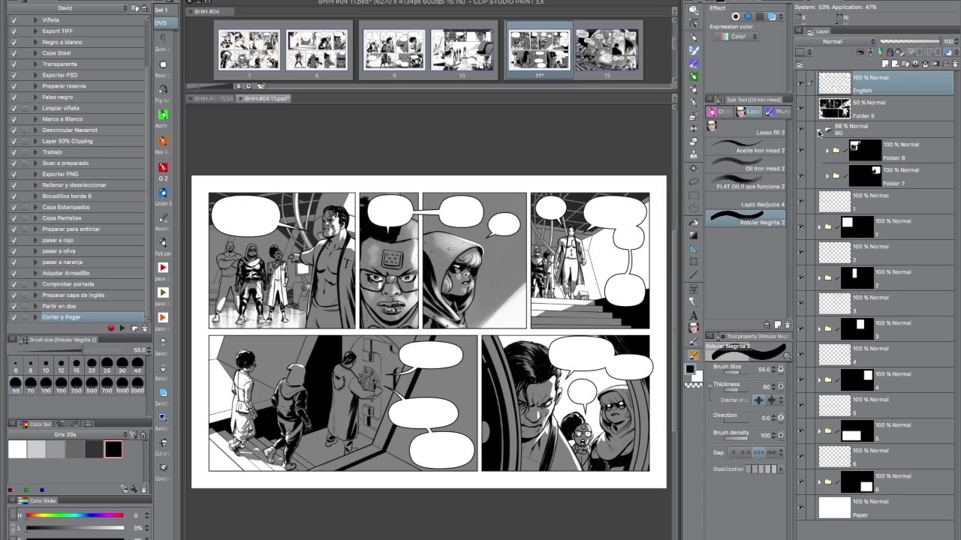
left_click(820, 130)
right_click(889, 130)
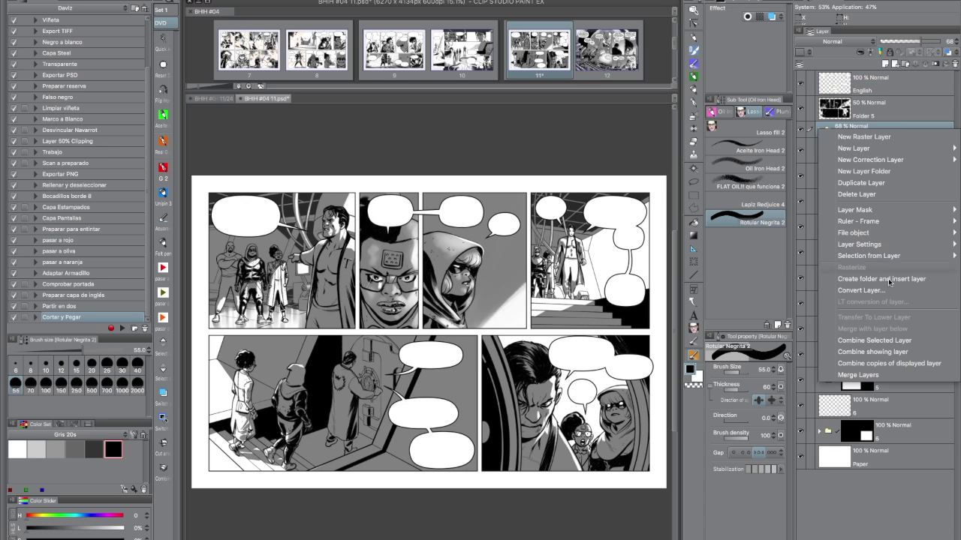
left_click(892, 343)
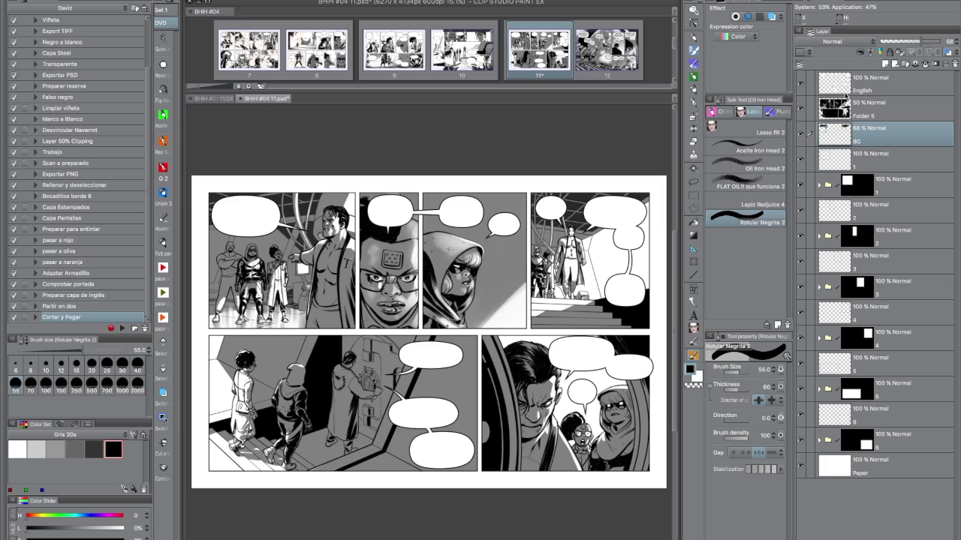
left_click(923, 41)
left_click_drag(923, 41, 903, 45)
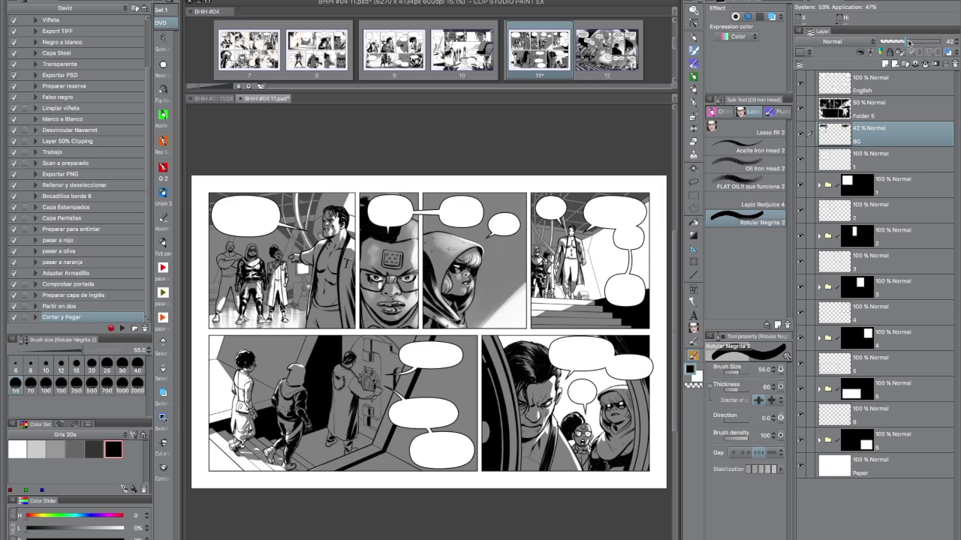
Combine the six separate panel border layers, 1 to 6, into a single layer
left_click(874, 159)
left_click(869, 216, "ctrl")
left_click(873, 267, "ctrl")
left_click(870, 319, "ctrl")
left_click(868, 367, "ctrl")
left_click(870, 411, "ctrl")
left_click_drag(865, 155, 863, 143)
right_click(886, 160)
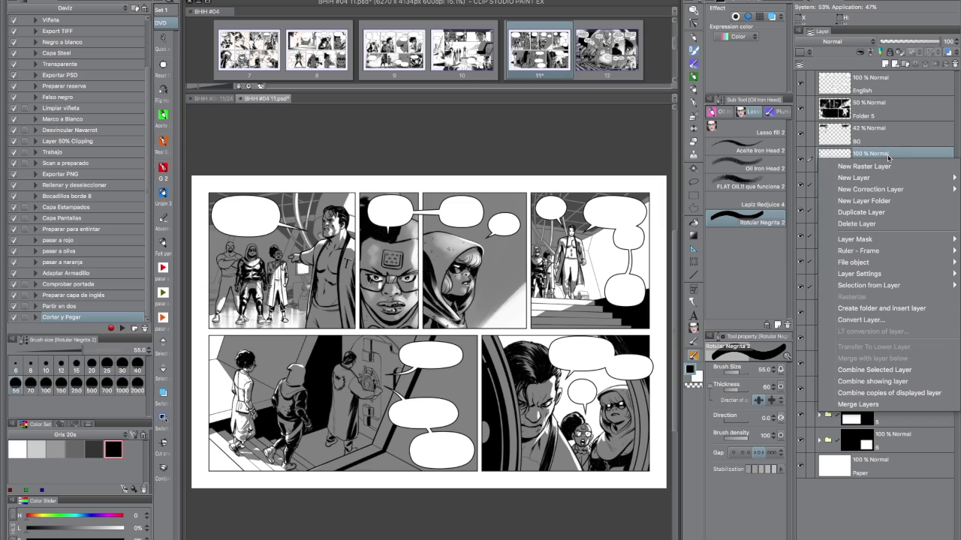
left_click(889, 370)
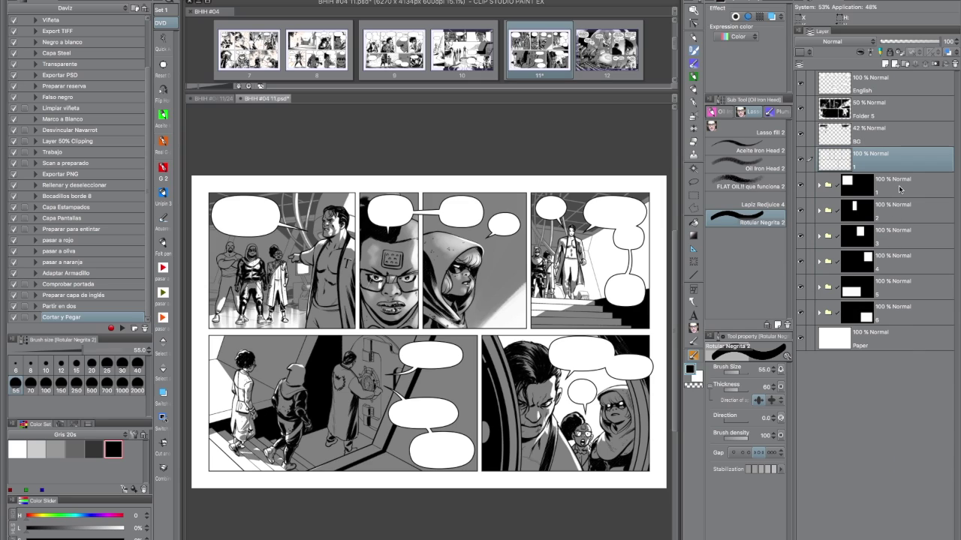
Combine the six masked panel folders into one line art layer and convert its brightness to opacity
left_click(900, 188)
left_click(896, 312, "shift")
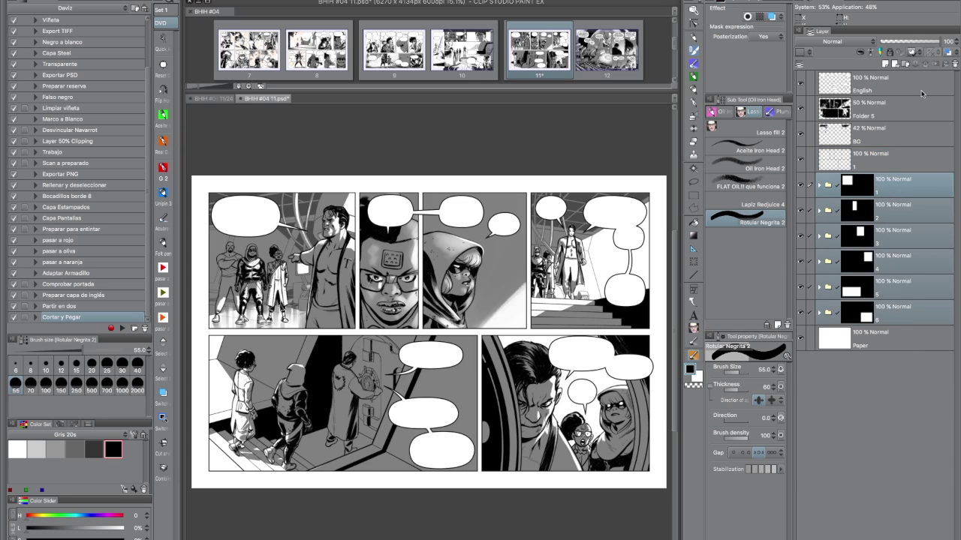
right_click(906, 184)
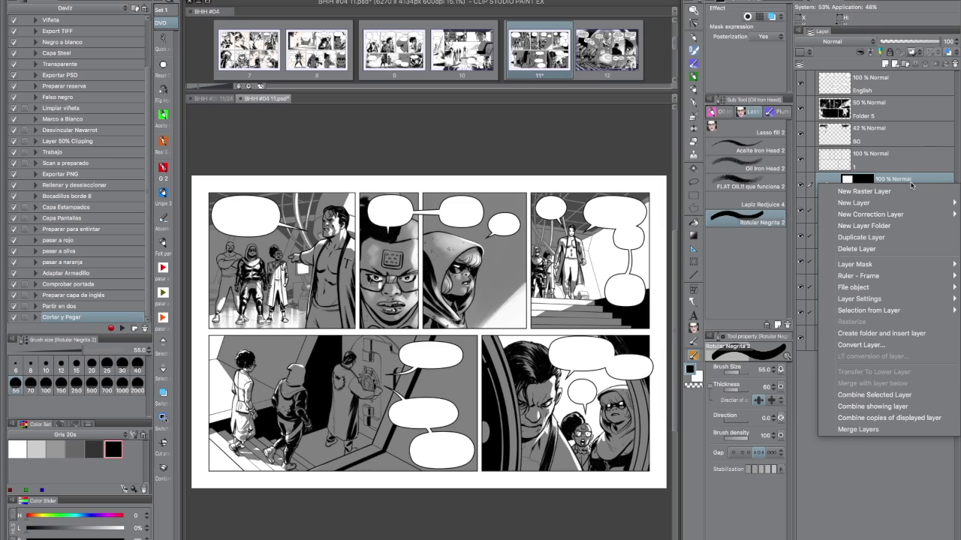
left_click(887, 394)
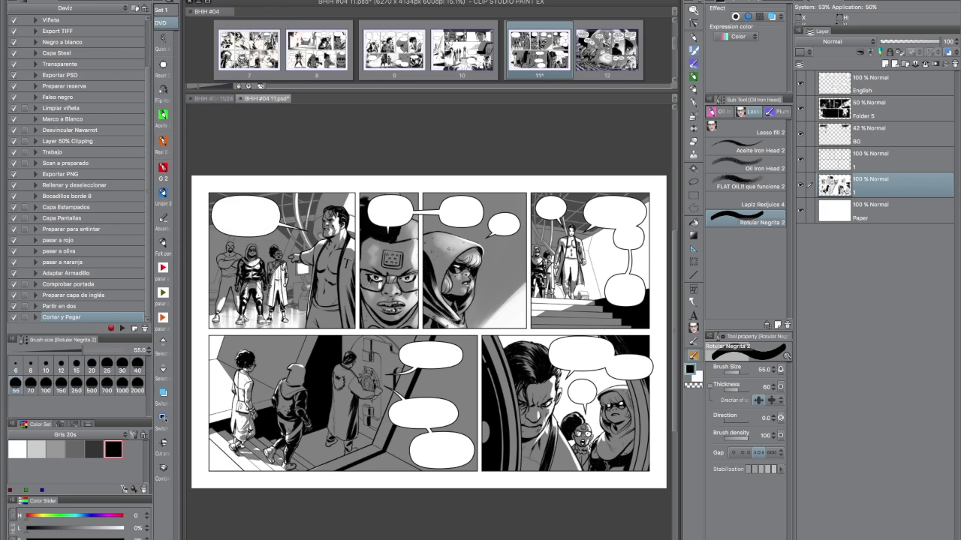
left_click(137, 2)
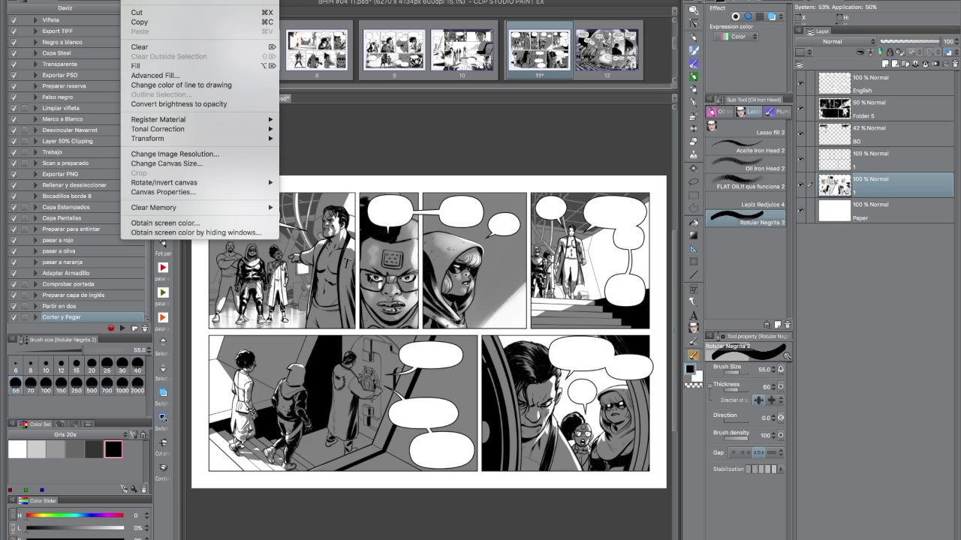
left_click(189, 106)
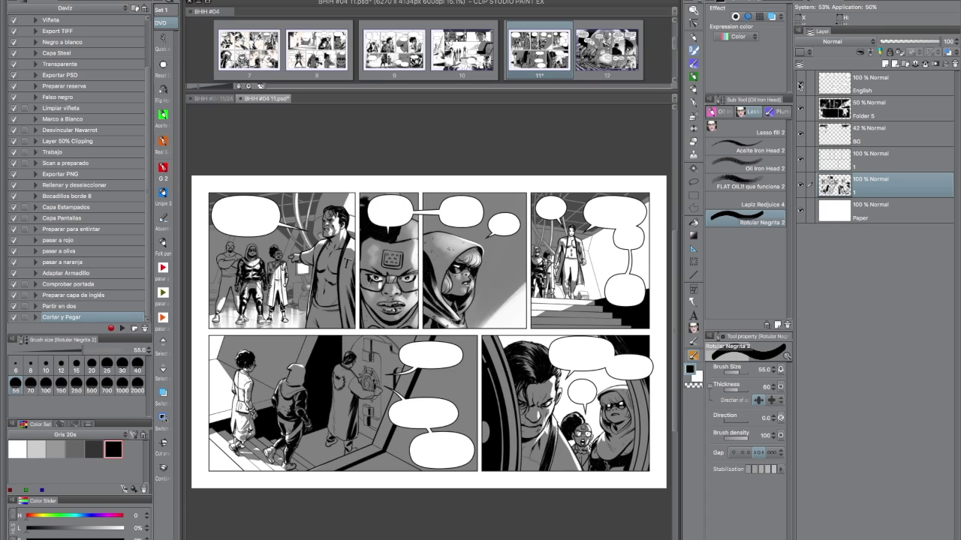
Hide the English balloon layer and the Folder 5 gray tone layer
left_click(800, 85)
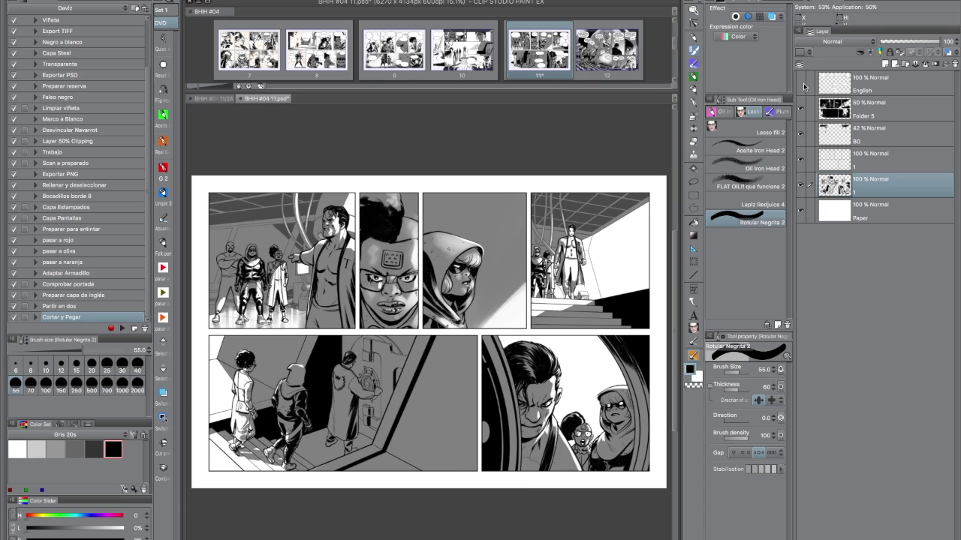
left_click(801, 84)
left_click(800, 84)
left_click(800, 109)
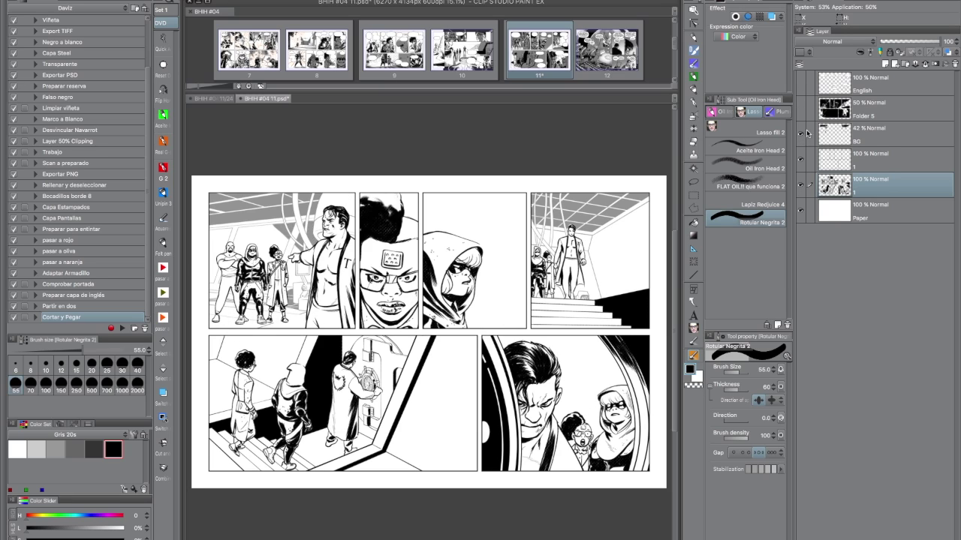
Set the BG layer's opacity to 55%
left_click(885, 134)
left_click(947, 43)
left_click_drag(949, 43, 915, 43)
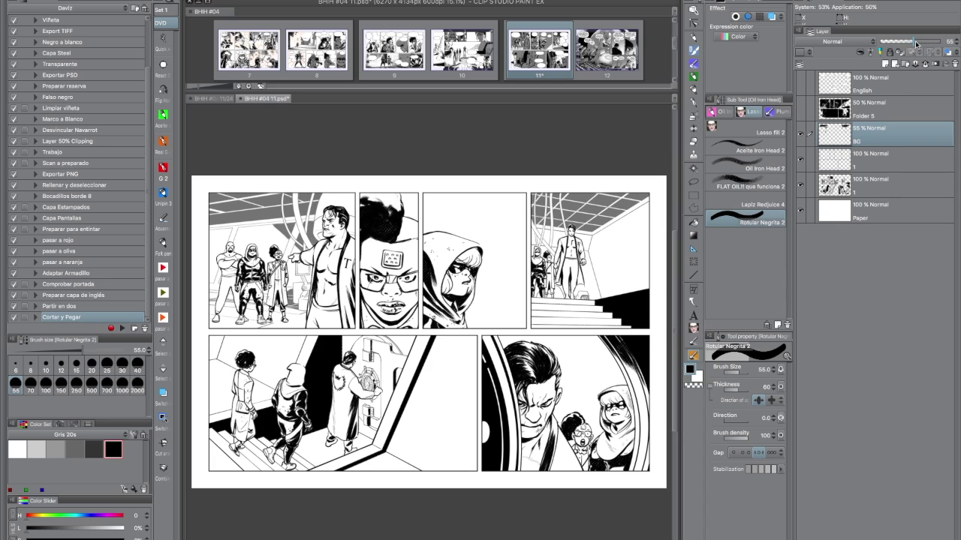
Hide the BG layer and toggle the panel border and line art layers to check what each contains
left_click(800, 136)
left_click(800, 161)
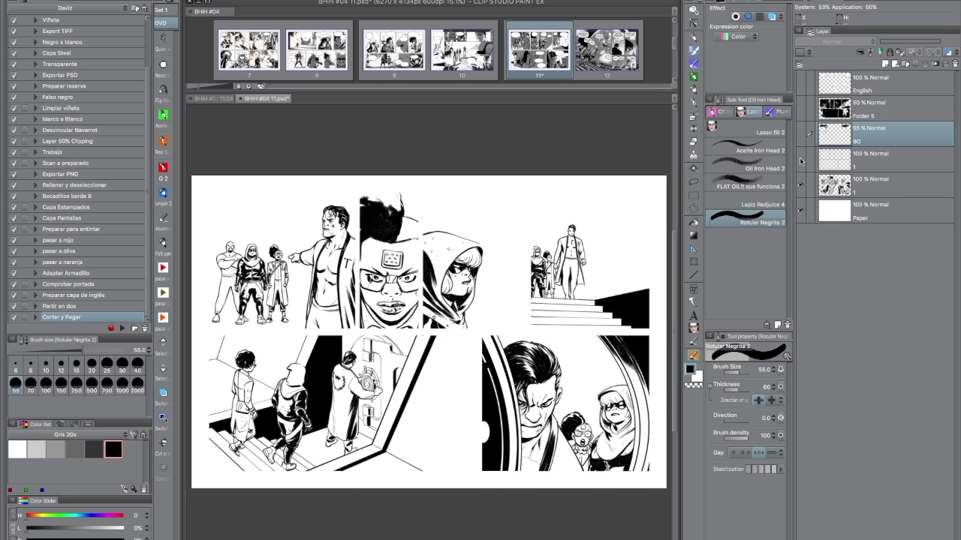
left_click(800, 185)
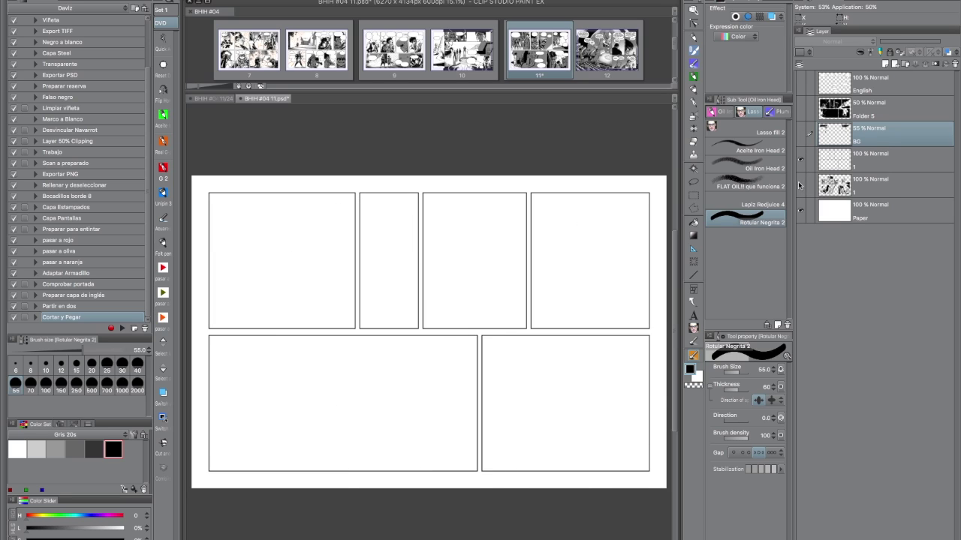
left_click(800, 186)
Move the panel border layer above Folder 5, directly below the English layer
left_click(872, 159)
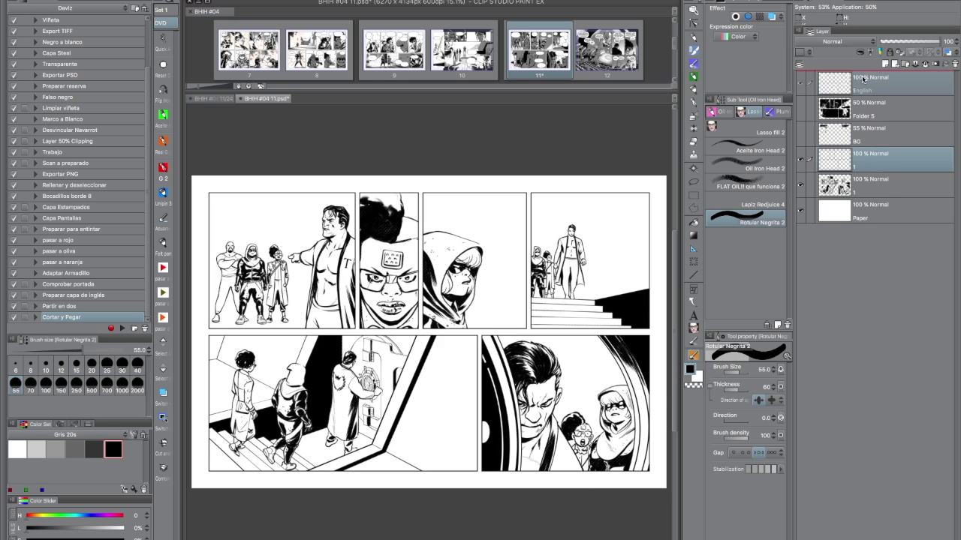
mouse_move(863, 73)
left_mouse_down()
mouse_move(861, 114)
mouse_move(868, 72)
left_mouse_up()
Show the Folder 5 and BG layers again and save the PSD
left_click(800, 135)
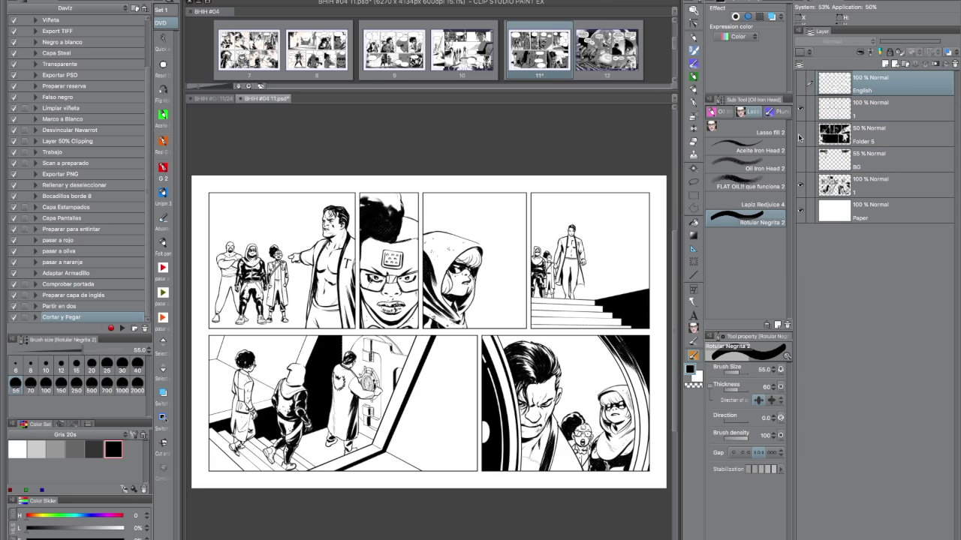
left_click(800, 158)
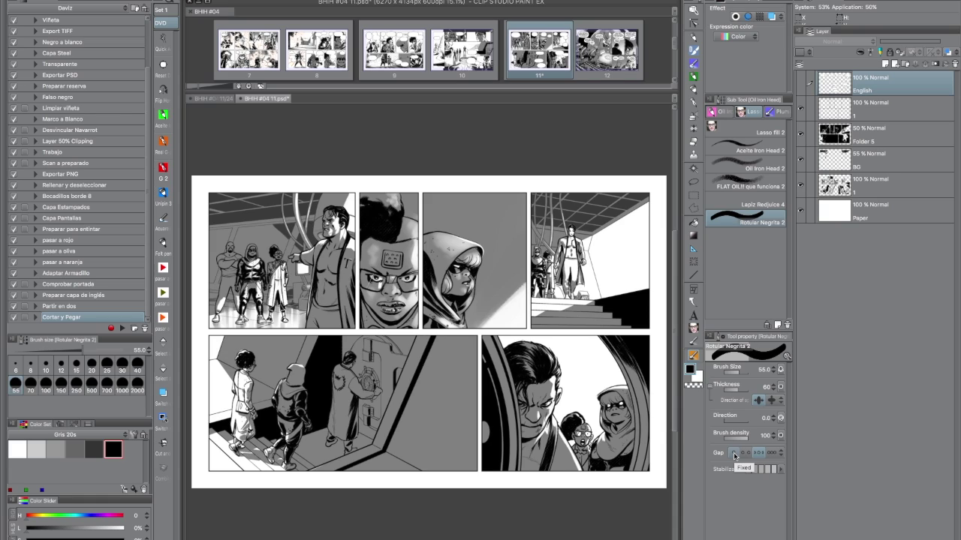
key("ctrl+s")
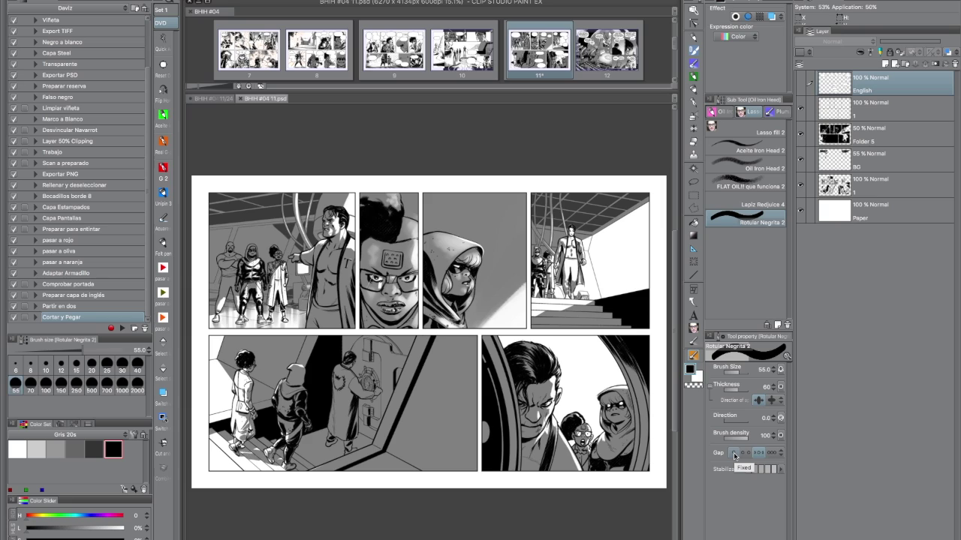
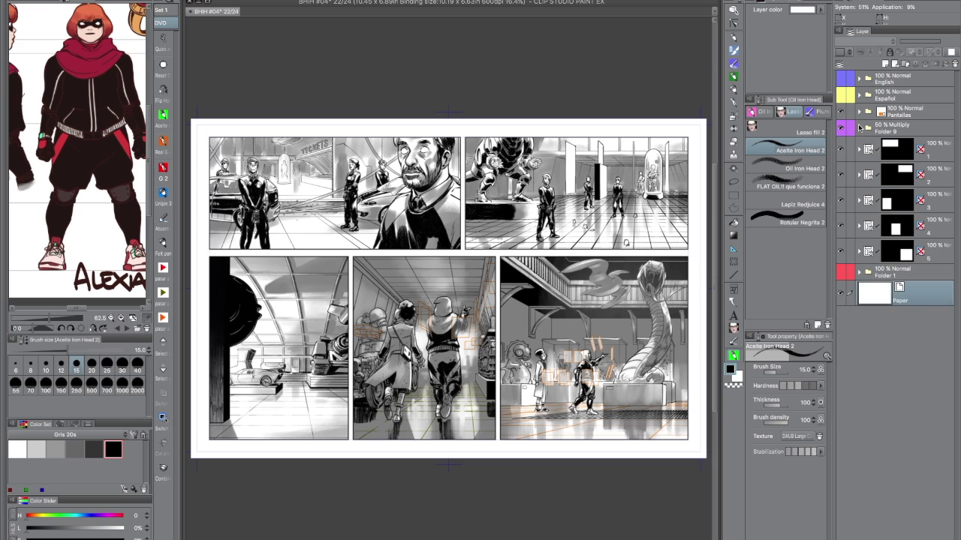
Toggle the visibility of the Multiply Folder 9 on page 22 to compare the panels with and without gray shading
left_click(840, 127)
left_click(841, 128)
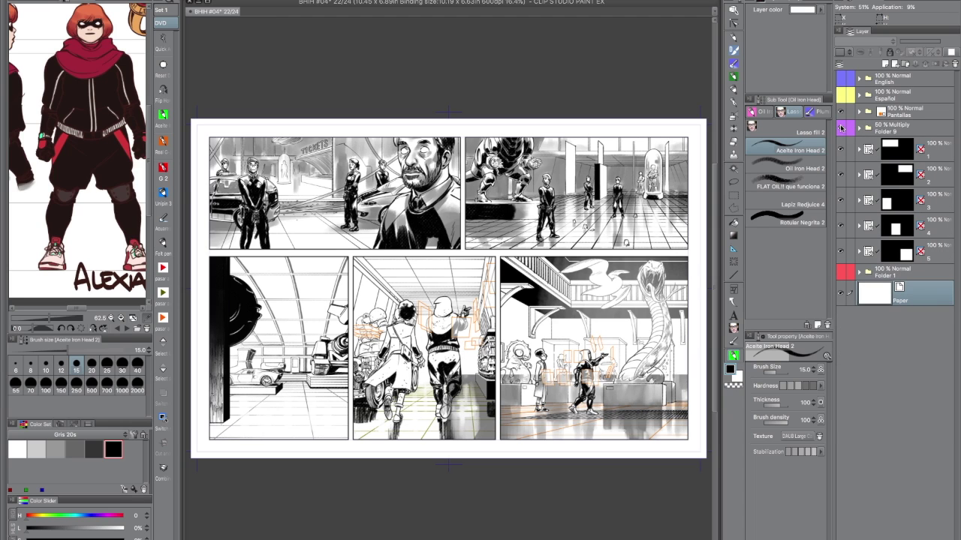
Compare the page with and without Folder 9's gray shading and look at the tone layers inside the folder
left_click(841, 128)
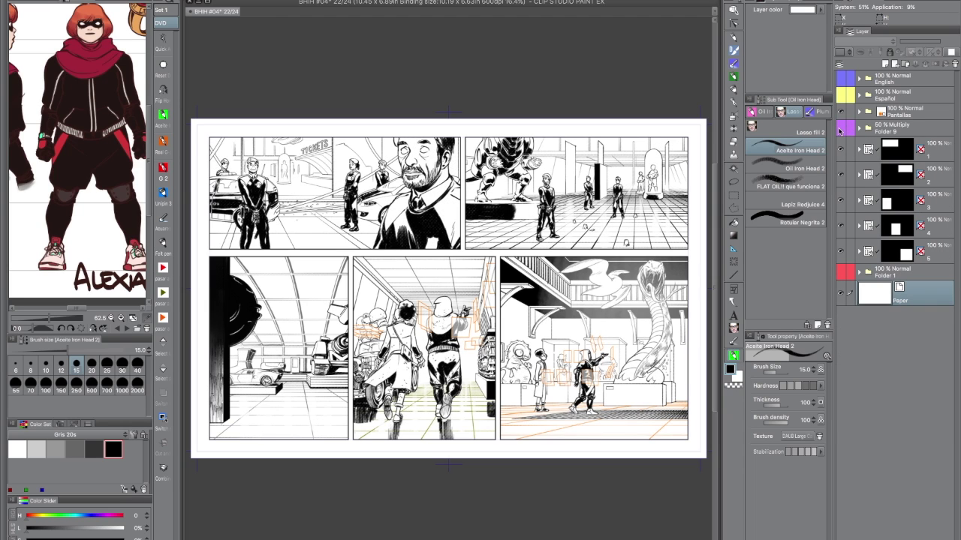
left_click(840, 128)
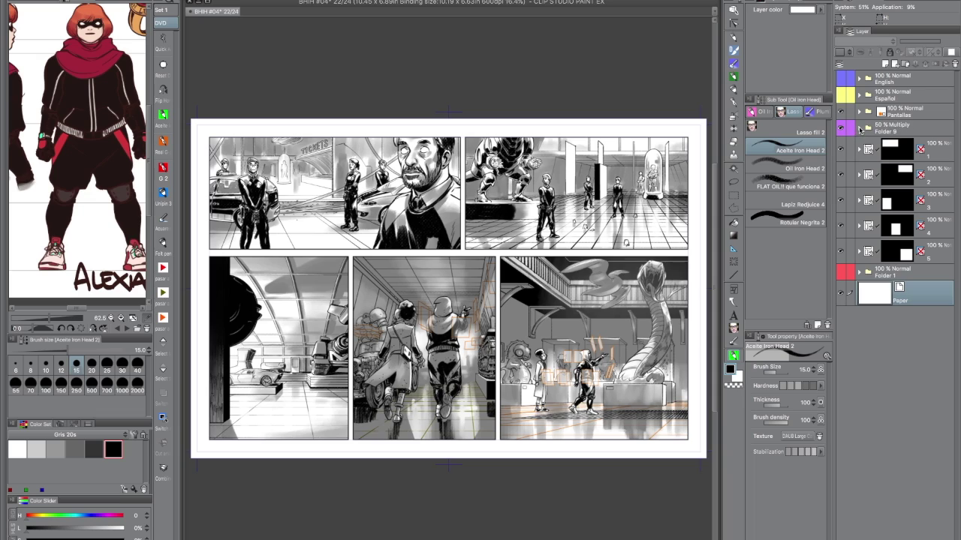
left_click(859, 128)
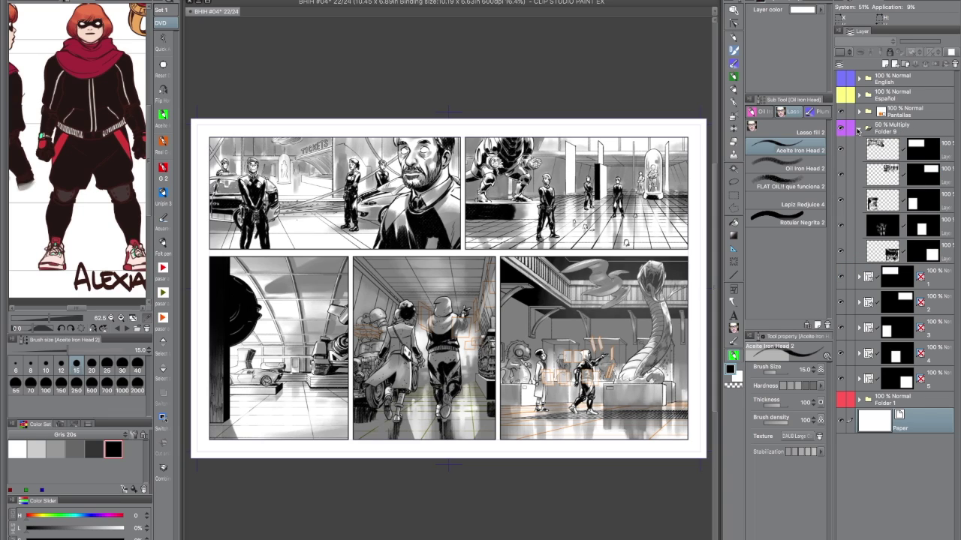
left_click(859, 129)
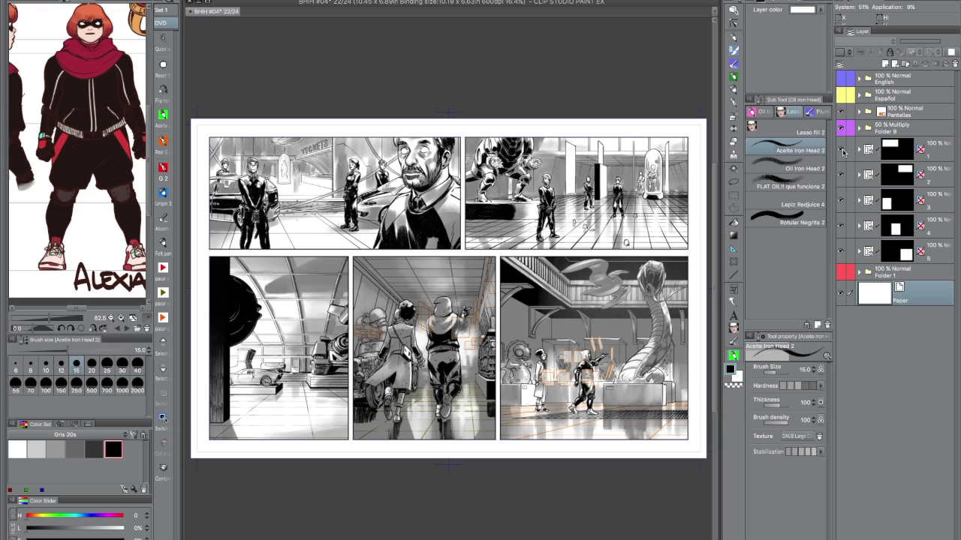
Load panel 1's frame mask as a selection and examine where its edge falls within the black panel border
left_click(892, 149, "ctrl")
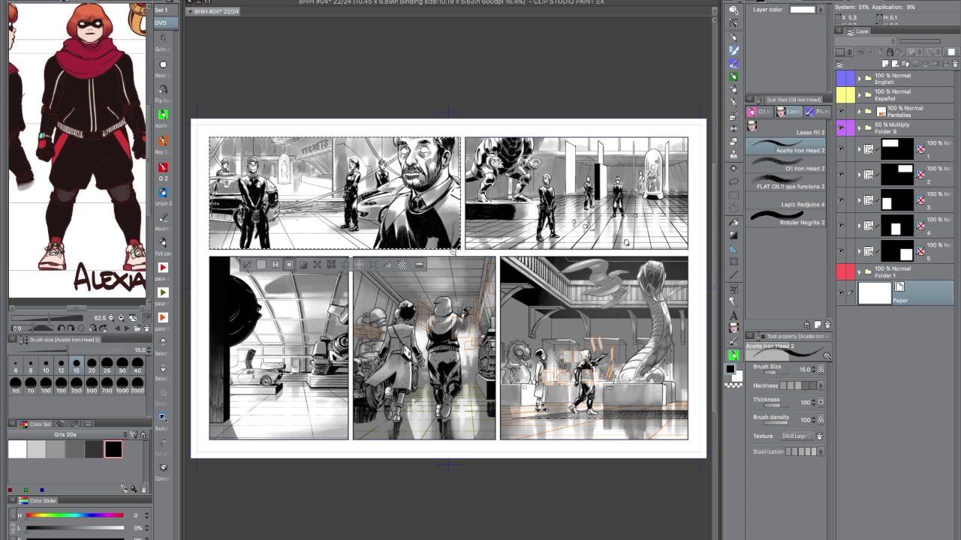
scroll(453, 254, "up", 3)
scroll(540, 188, "up", 5)
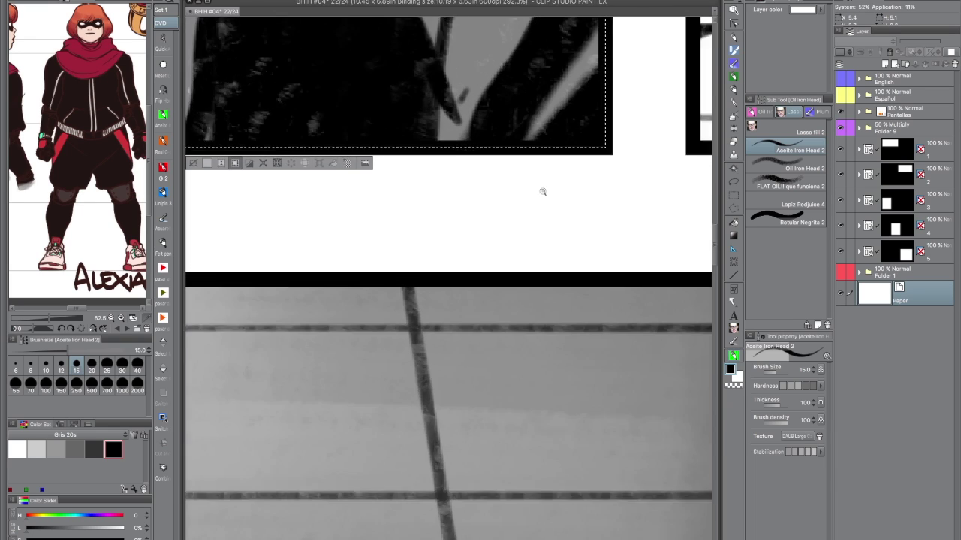
left_click_drag(555, 167, 461, 483)
left_click_drag(607, 126, 548, 406)
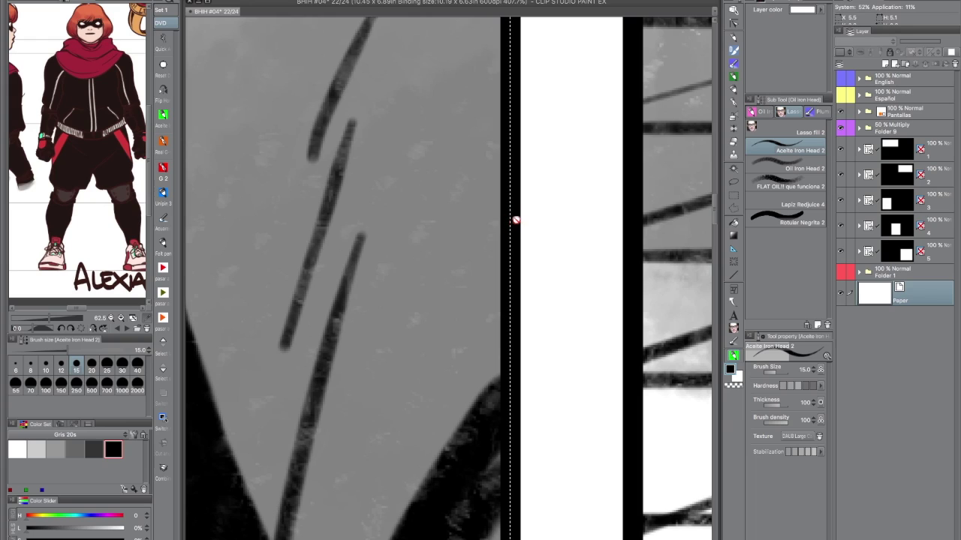
Find the Limpiar viñeta auto action and examine its commands, including the Expand selected area settings
left_click(50, 2)
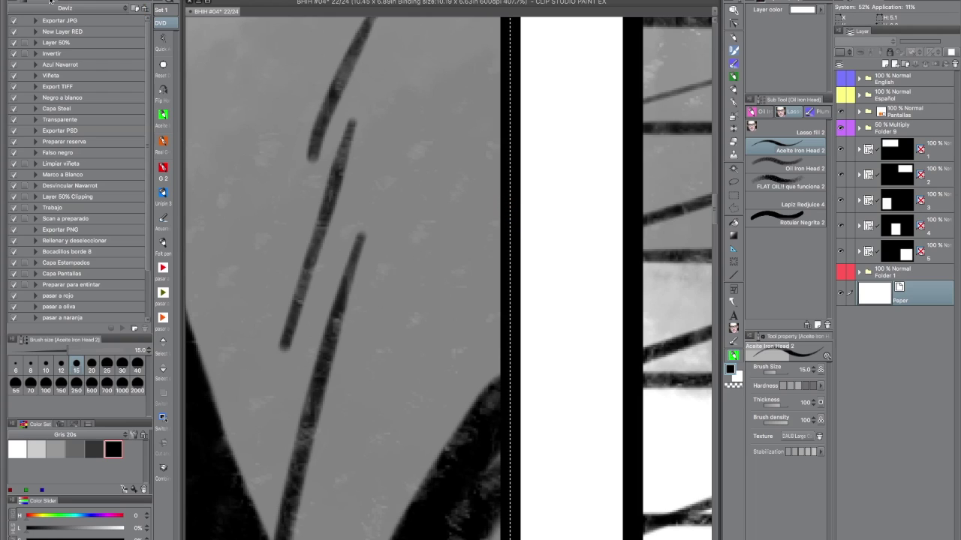
left_click_drag(148, 181, 143, 243)
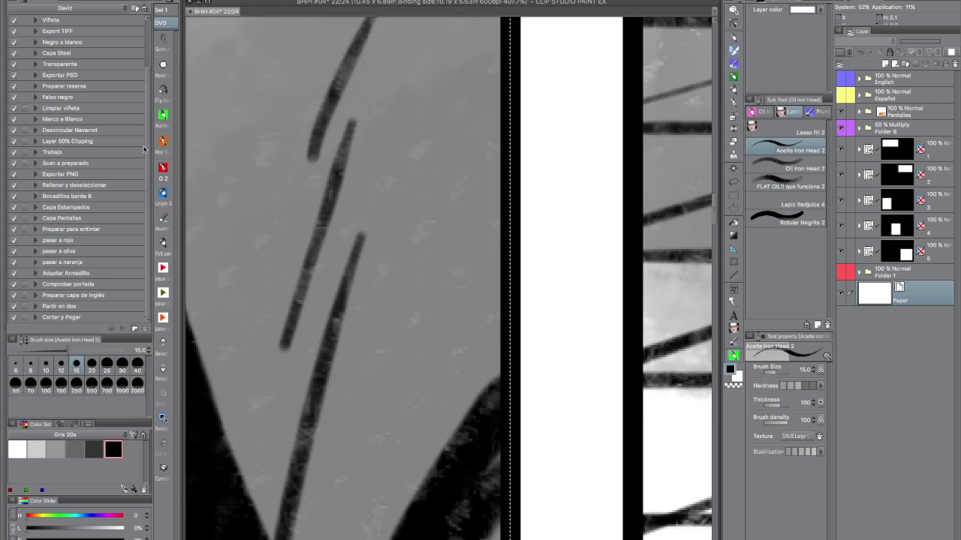
scroll(149, 148, "up", 3)
scroll(150, 127, "up", 1)
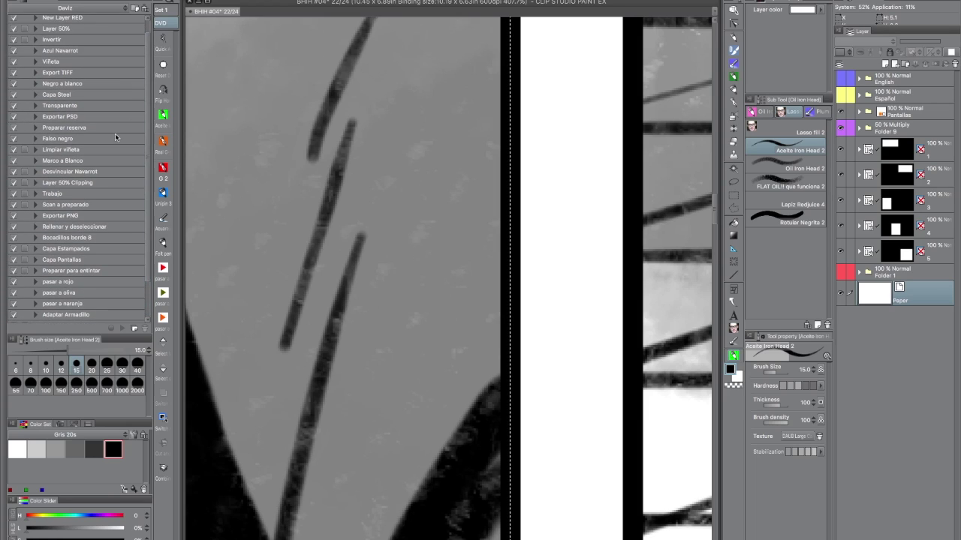
left_click(35, 149)
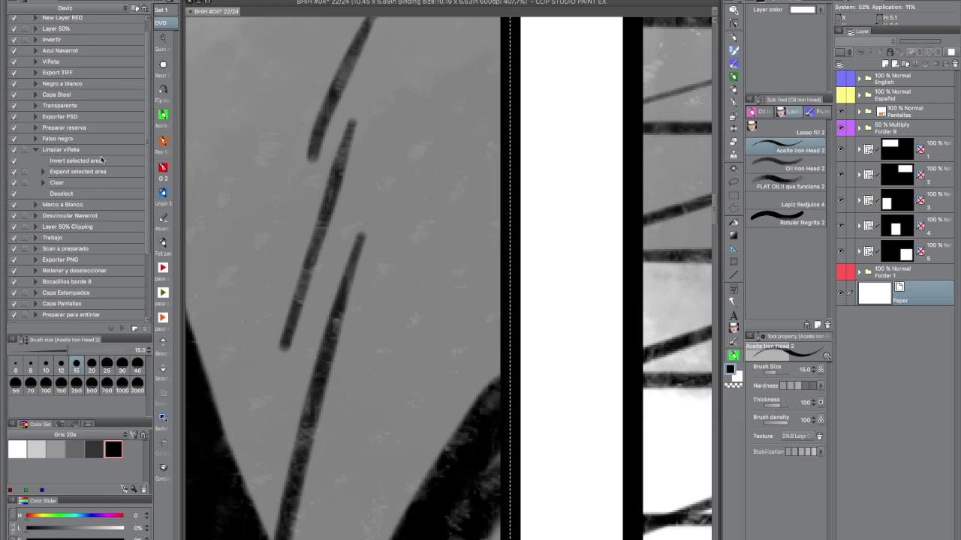
left_click(43, 172)
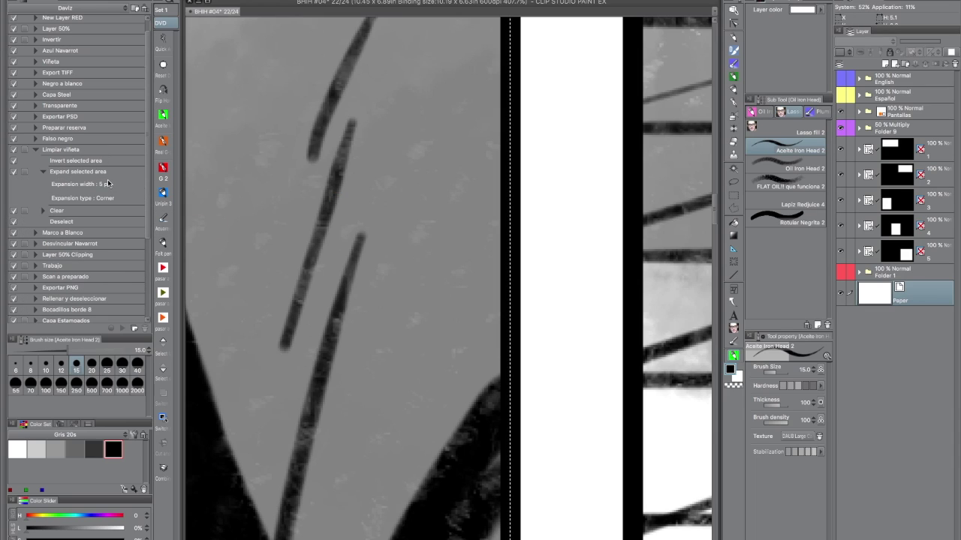
Display panel 1's frame border with the Object tool and check the Clear setting of the Limpiar viñeta action
left_click(938, 154)
key("o")
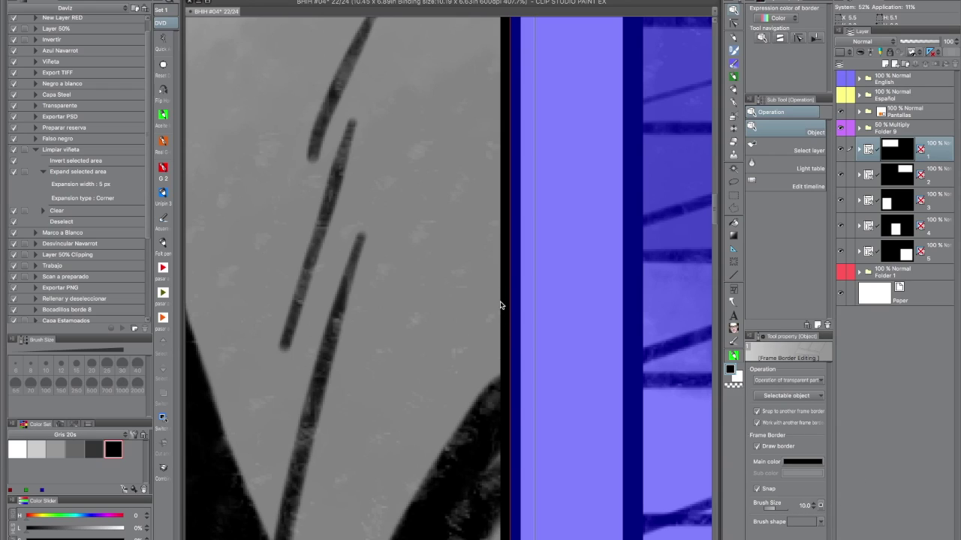
left_click(43, 210)
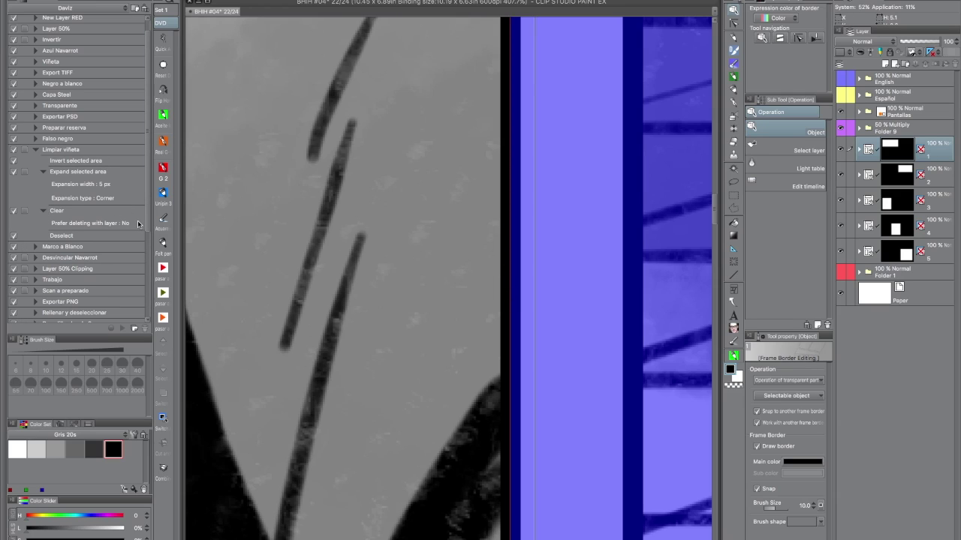
left_click(44, 211)
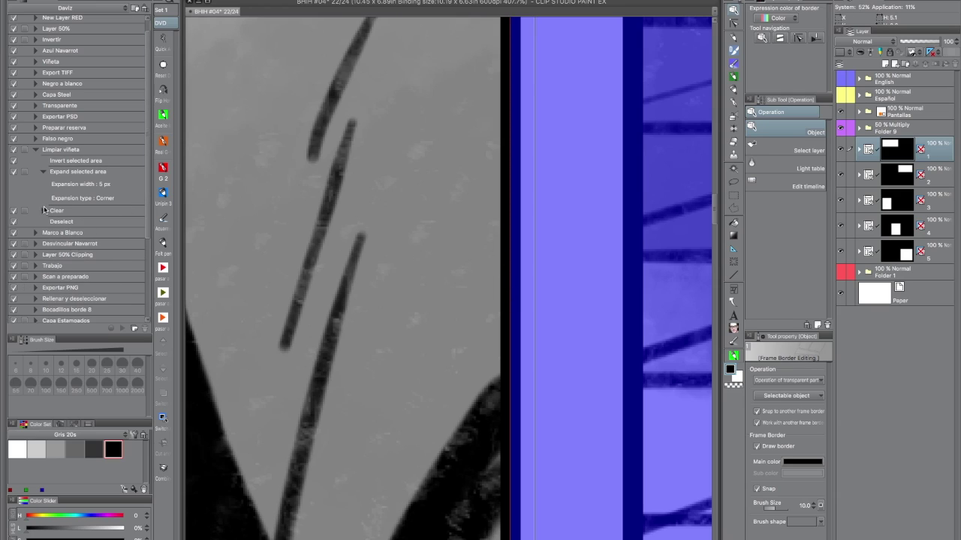
left_click(44, 171)
left_click(36, 149)
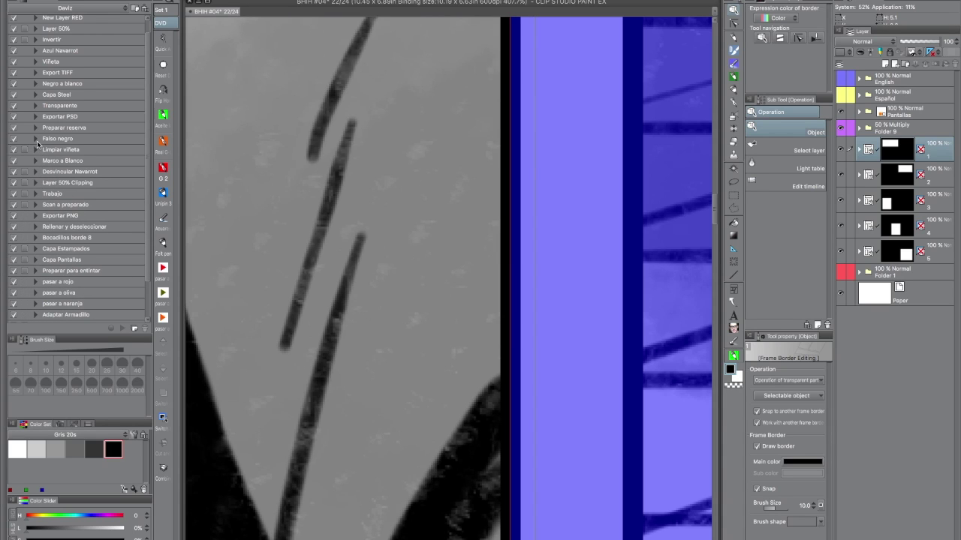
left_click(87, 2)
Try to apply a layer color to panel 1's frame folder and decline to proceed
scroll(528, 360, "down", 5)
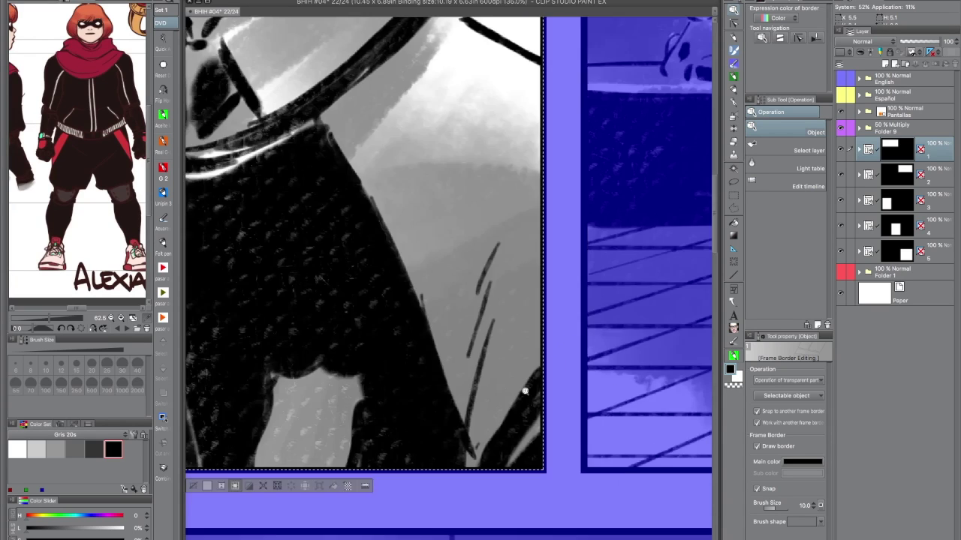
scroll(525, 390, "down", 5)
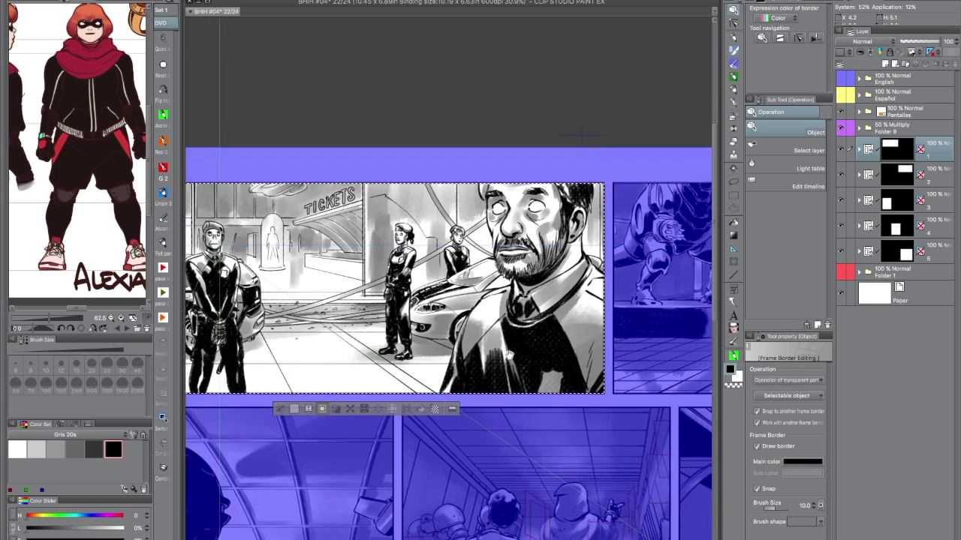
scroll(508, 355, "up", 1)
scroll(523, 463, "down", 2)
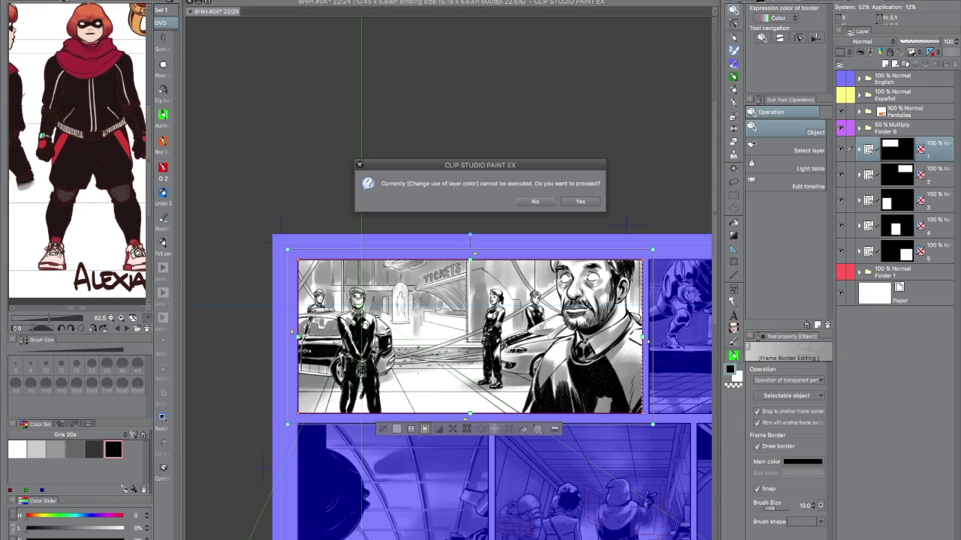
left_click(539, 204)
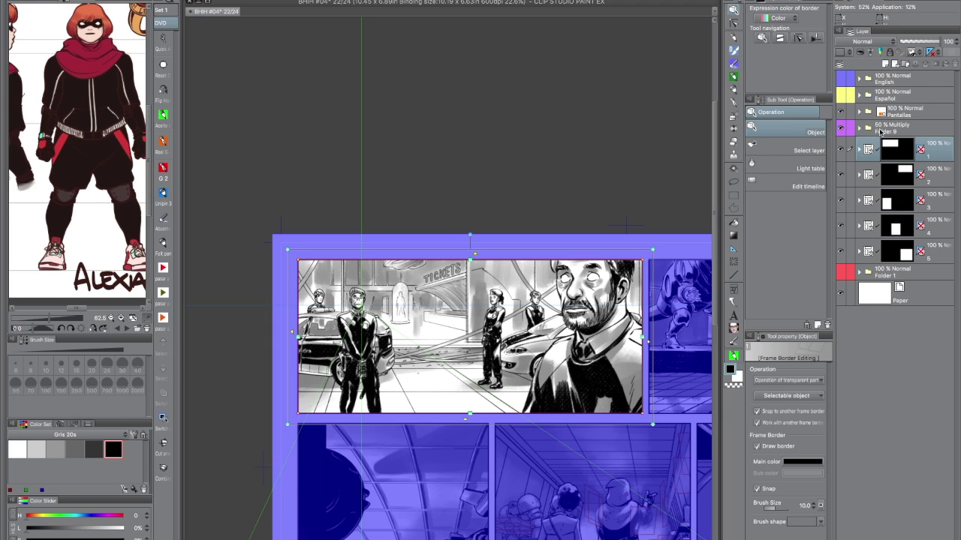
Turn on the red layer color for Folder 6 inside panel 1, and turn it off again
left_click(862, 149)
left_click(903, 171)
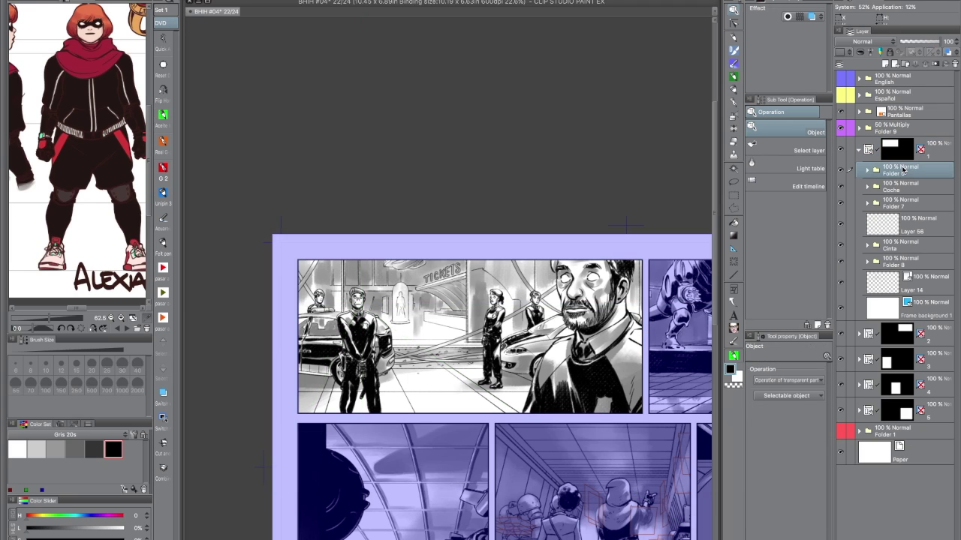
left_click(811, 16)
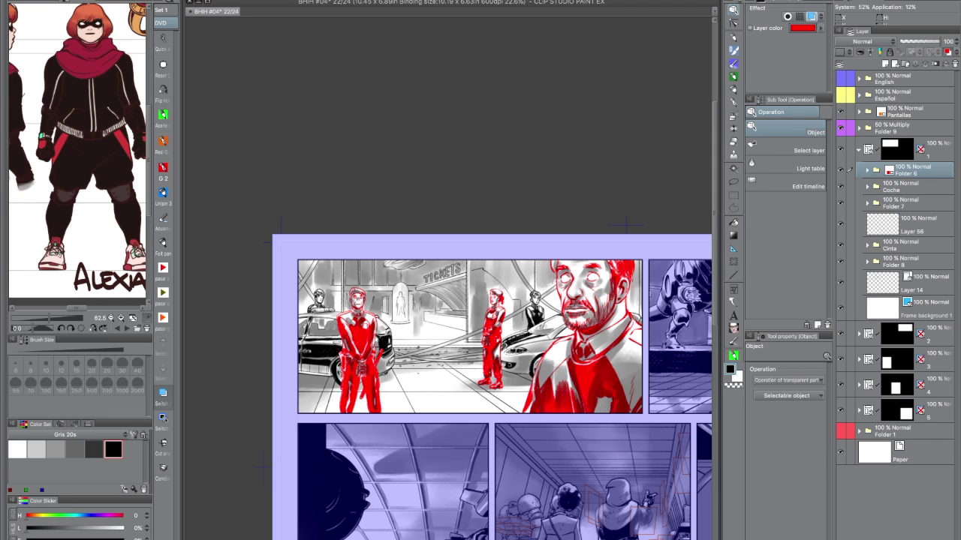
left_click(947, 51)
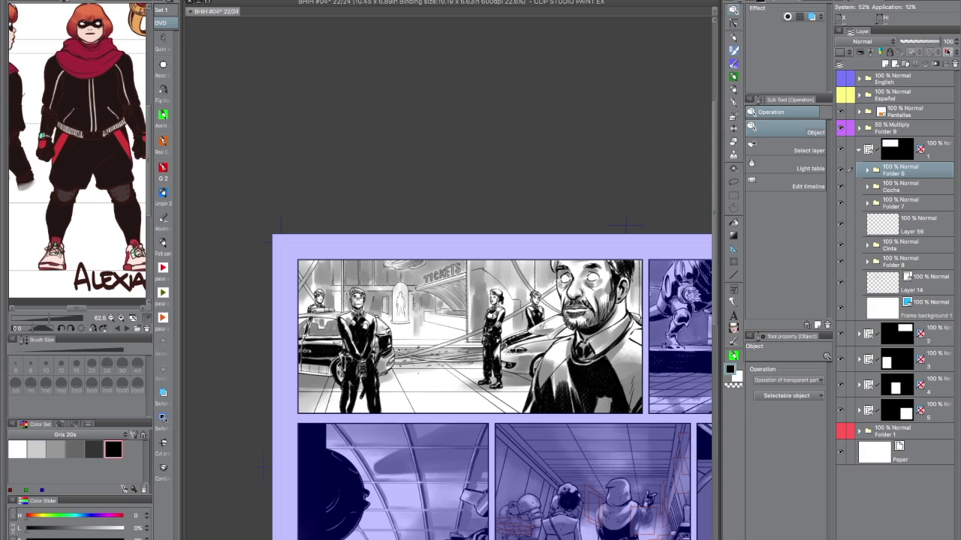
left_click(864, 149)
Turn off the Pantallas folder's orange layer color and apply a red layer color to it
left_click(906, 110)
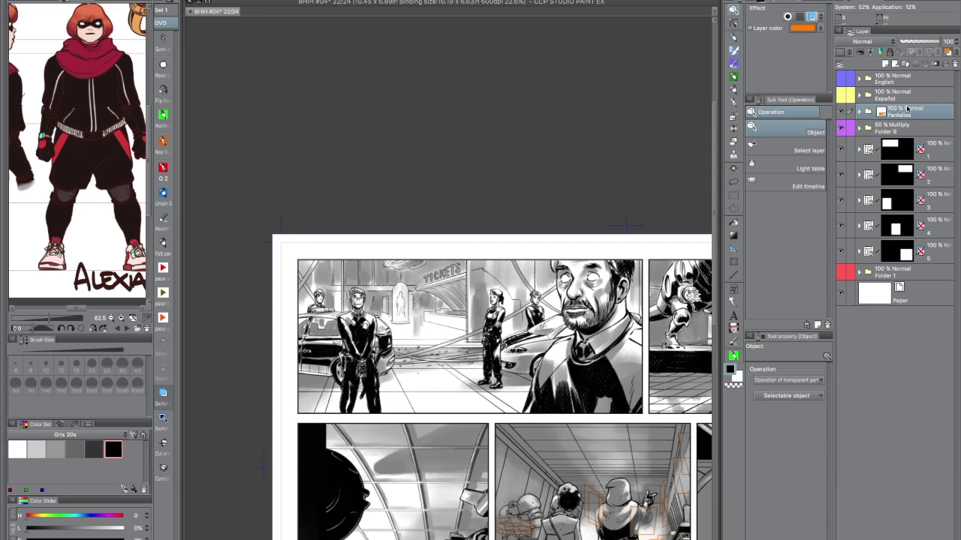
left_click_drag(529, 465, 448, 453)
left_click_drag(488, 493, 504, 380)
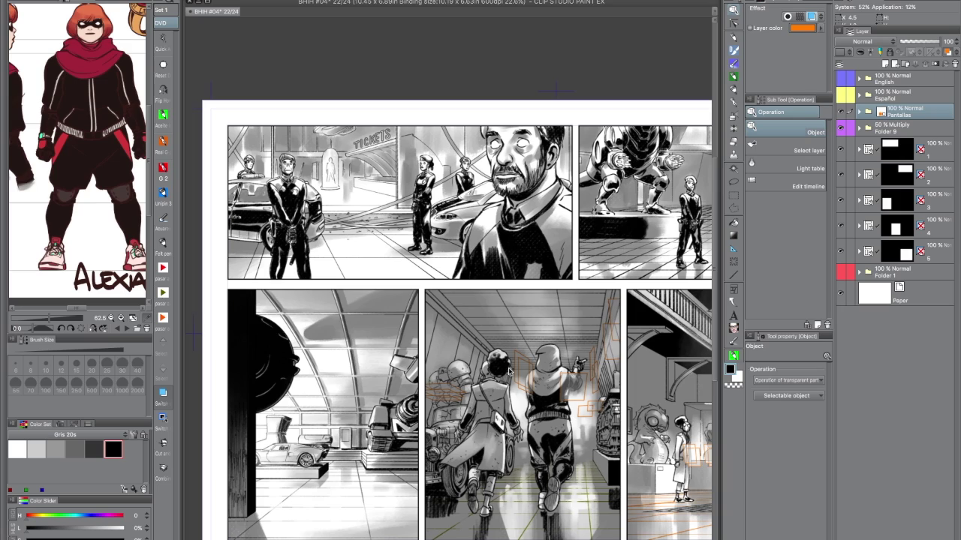
left_click(948, 50)
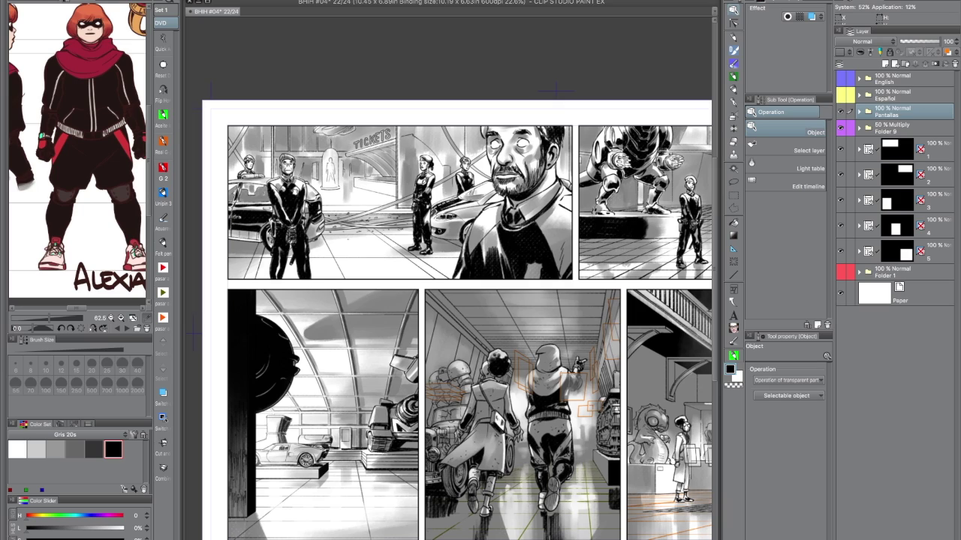
left_click(163, 392)
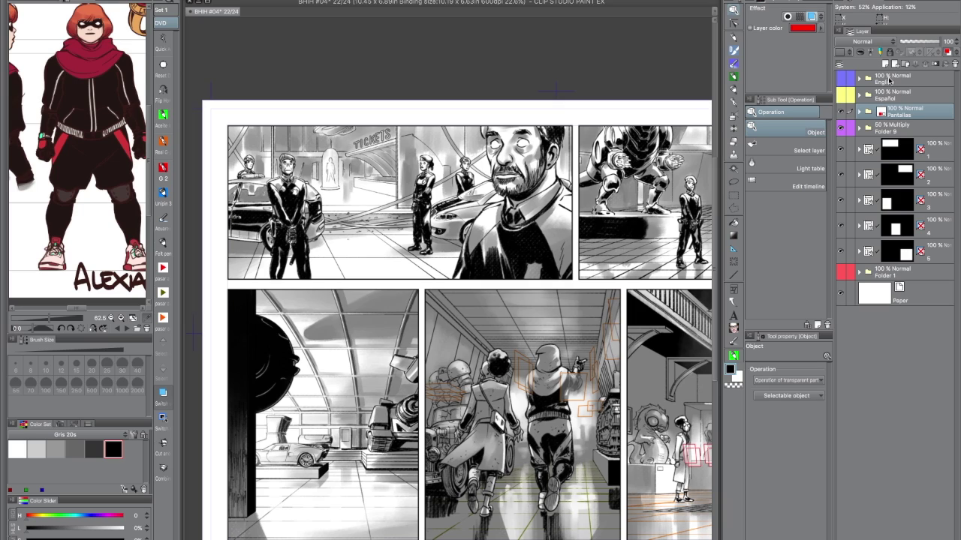
Rename the Pantallas folder as BG and mark it with black (000000) as its palette color
double_click(904, 113)
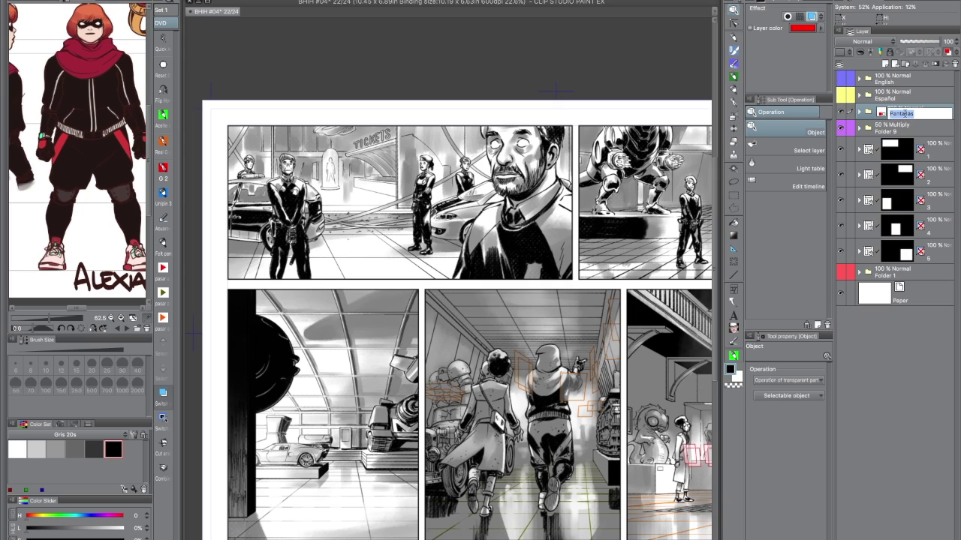
type("BG")
key("Return")
left_click(839, 52)
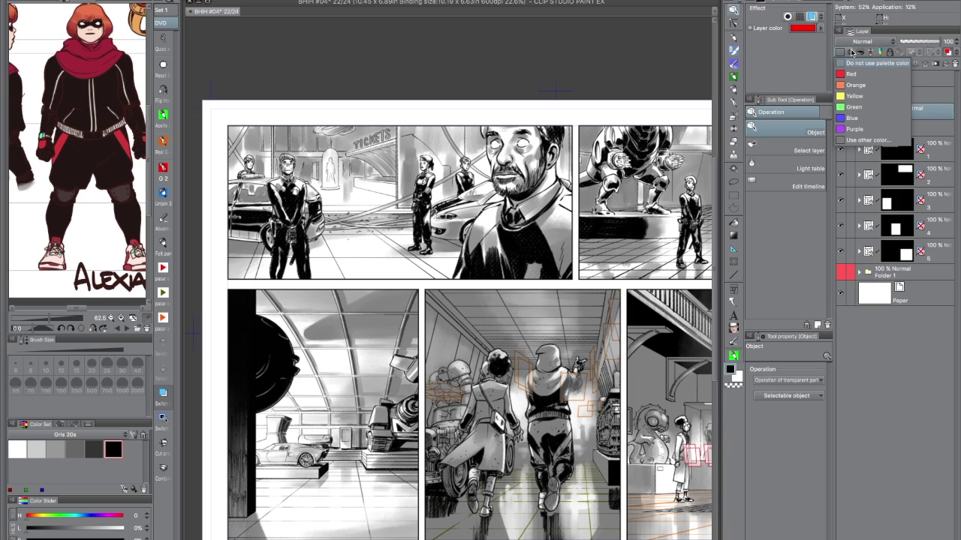
left_click(869, 140)
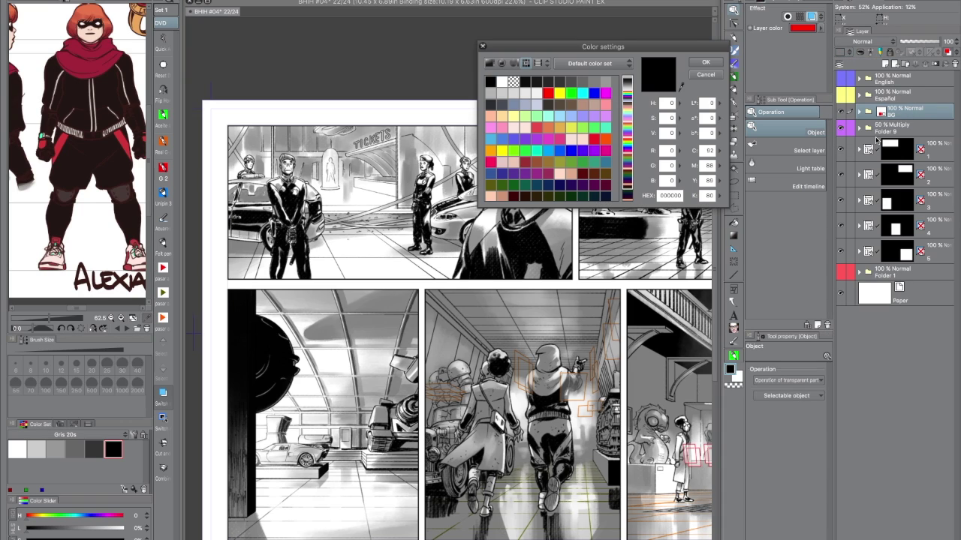
left_click(705, 64)
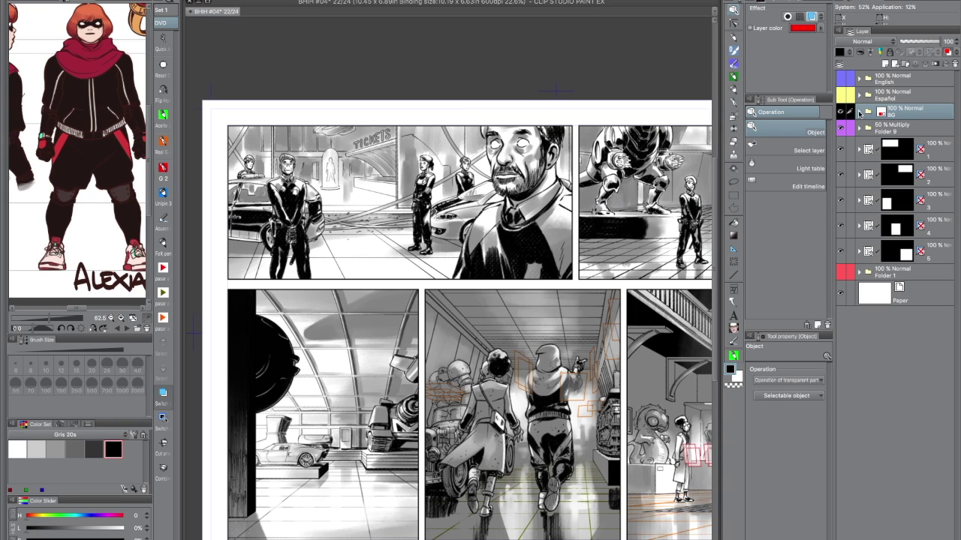
Expand panel 1's frame folder and toggle Folder 8's visibility to check which background art it contains
left_click(859, 150)
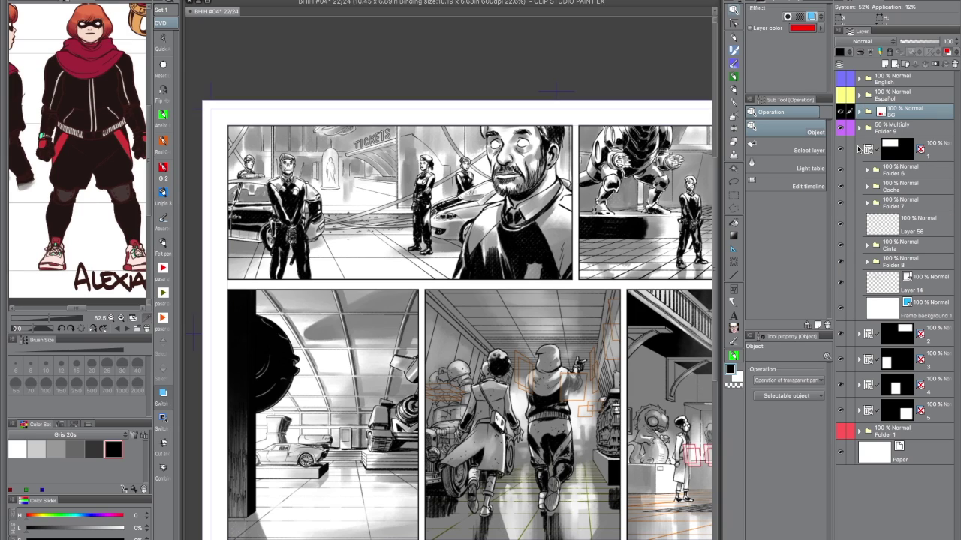
left_click(841, 283)
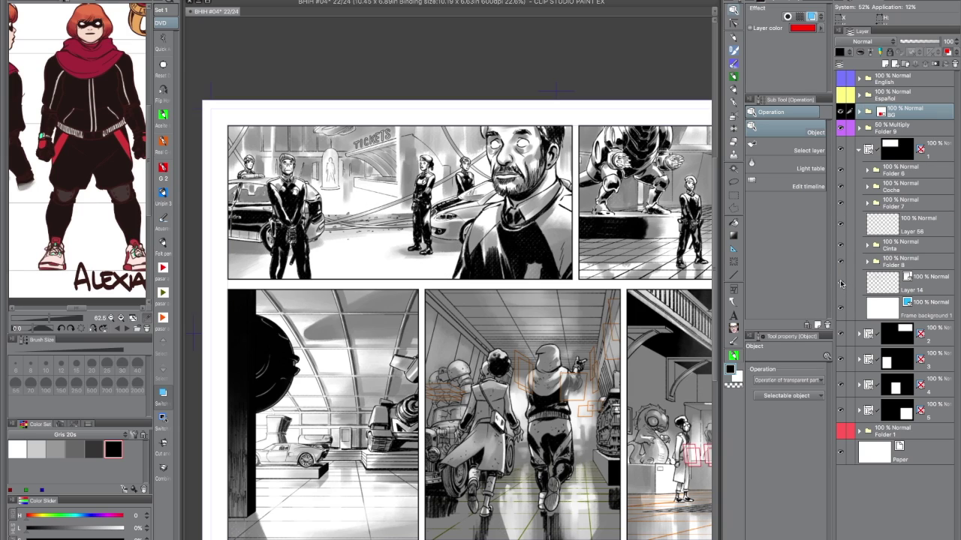
left_click(841, 262)
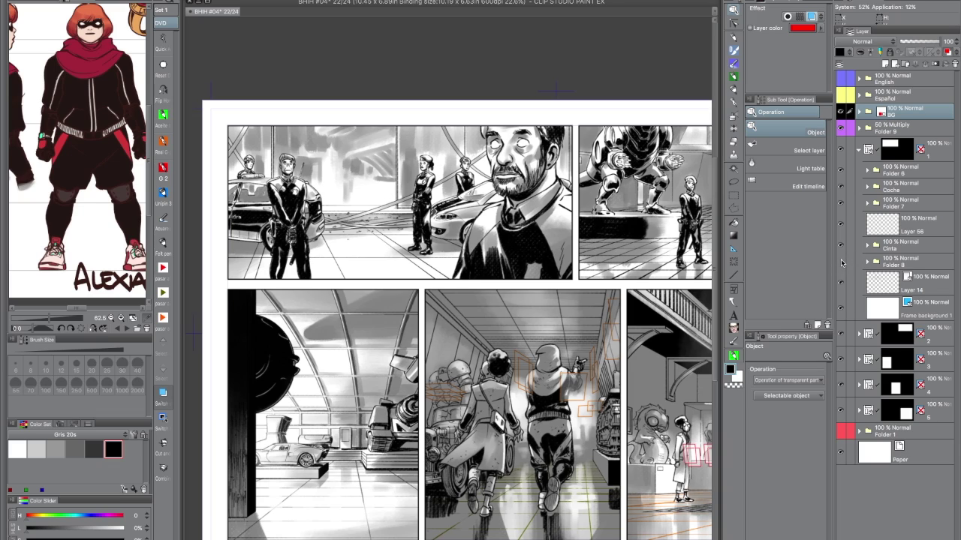
left_click(841, 261)
left_click(841, 261)
left_click(841, 261)
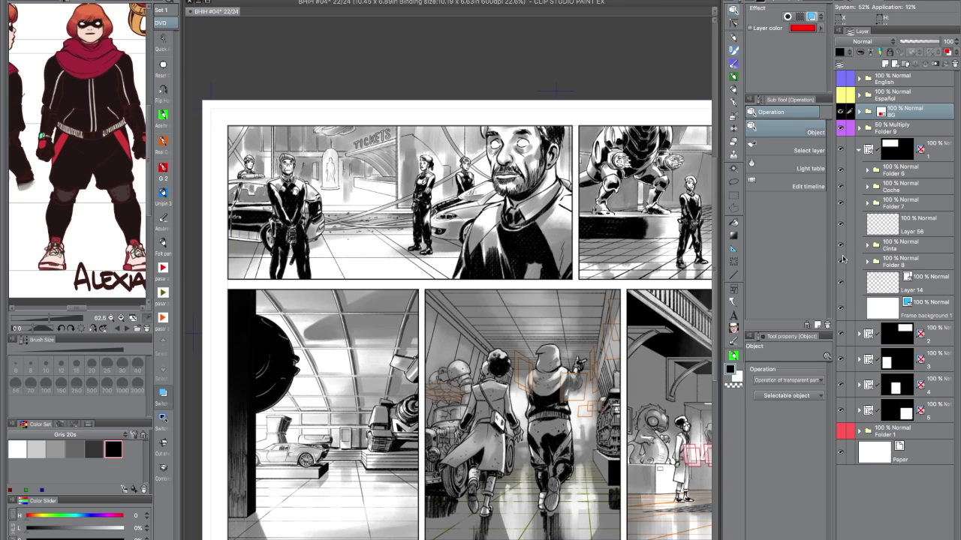
Toggle the visibility of Folder 8 and of Layers 15 and 17 inside it to check what each contains
left_click(841, 260)
left_click(841, 260)
left_click(841, 260)
left_click(841, 261)
left_click(906, 264)
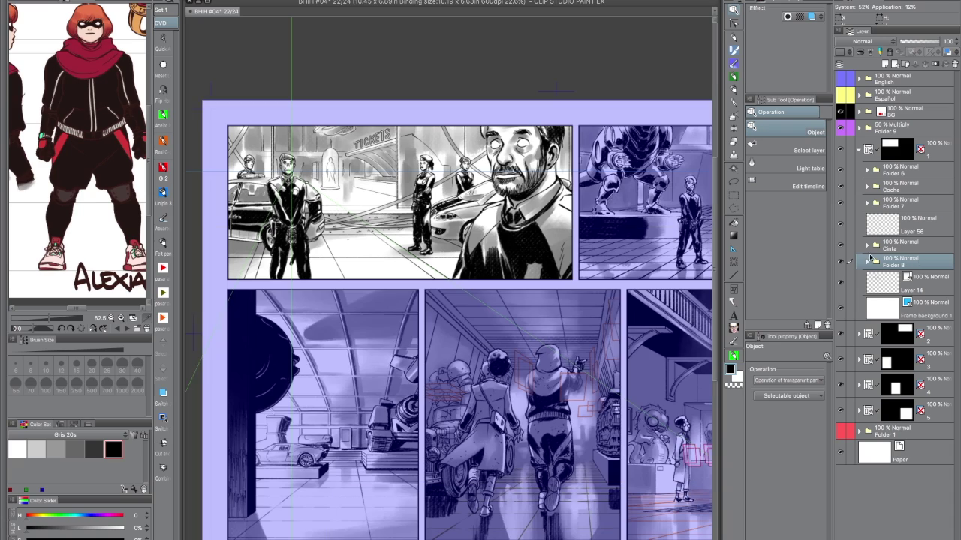
left_click(869, 261)
left_click(841, 309)
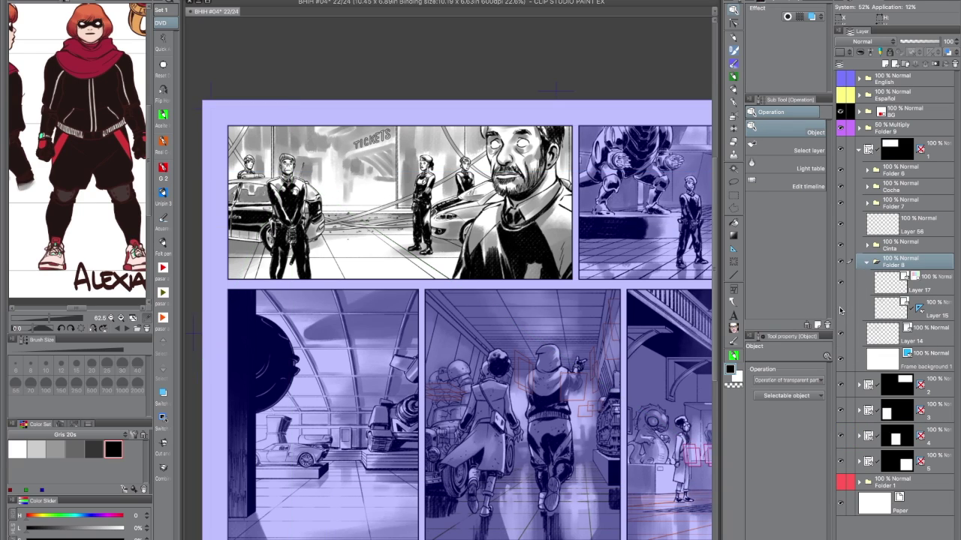
left_click(841, 283)
left_click(840, 283)
left_click(840, 309)
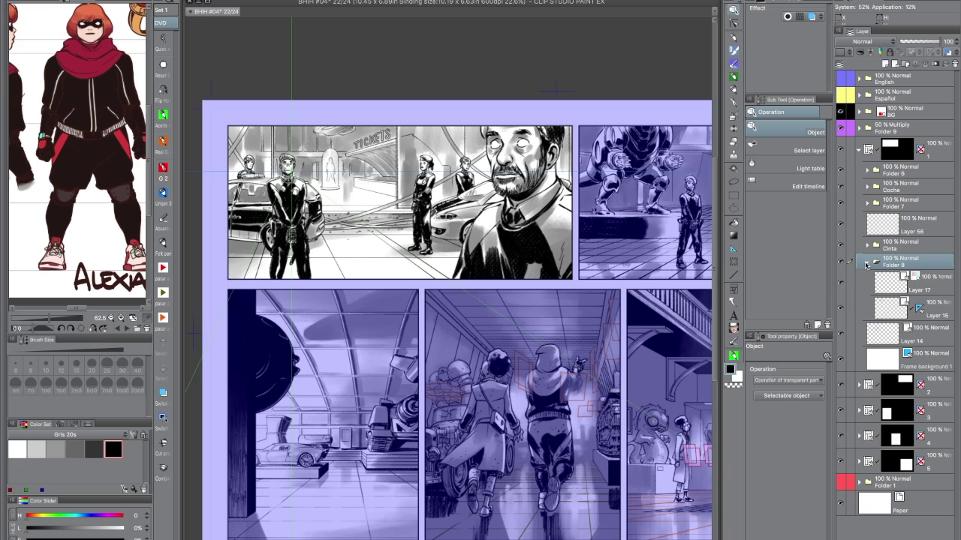
Collapse Folder 8 and move it out of panel 1's frame folder into the BG folder
left_click(866, 262)
left_click_drag(889, 263, 897, 110)
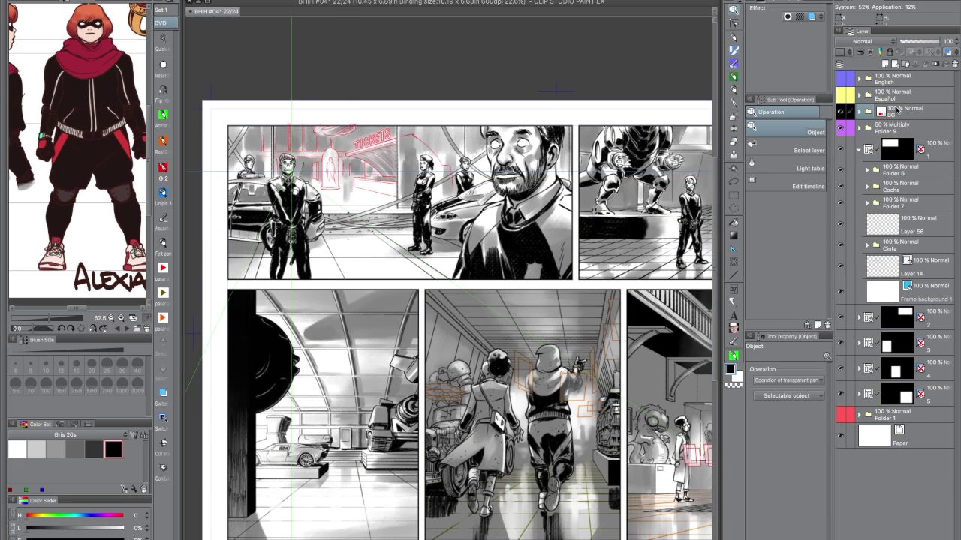
Examine the red background line art in panel 1 up close, around the pillar, the barrier tape and the panel border
scroll(400, 181, "up", 6)
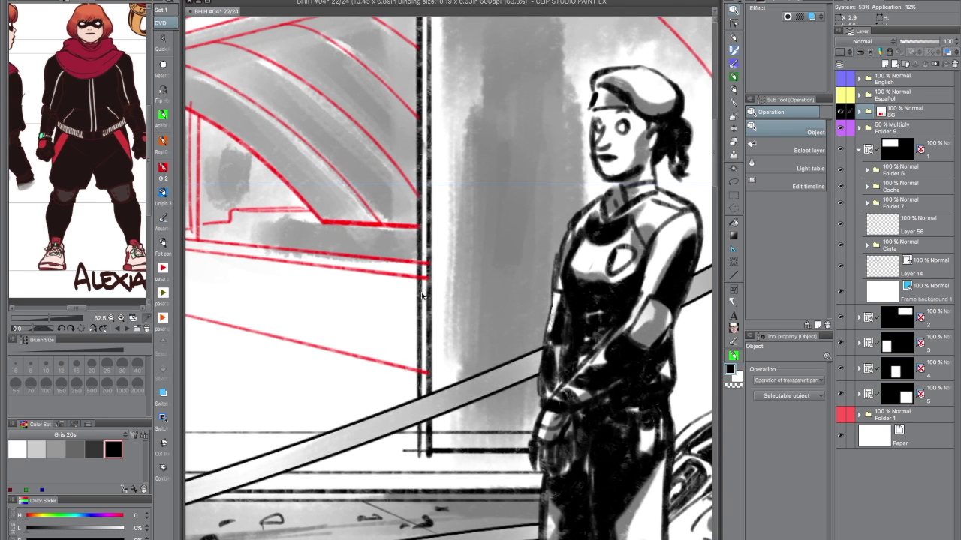
scroll(427, 371, "up", 4)
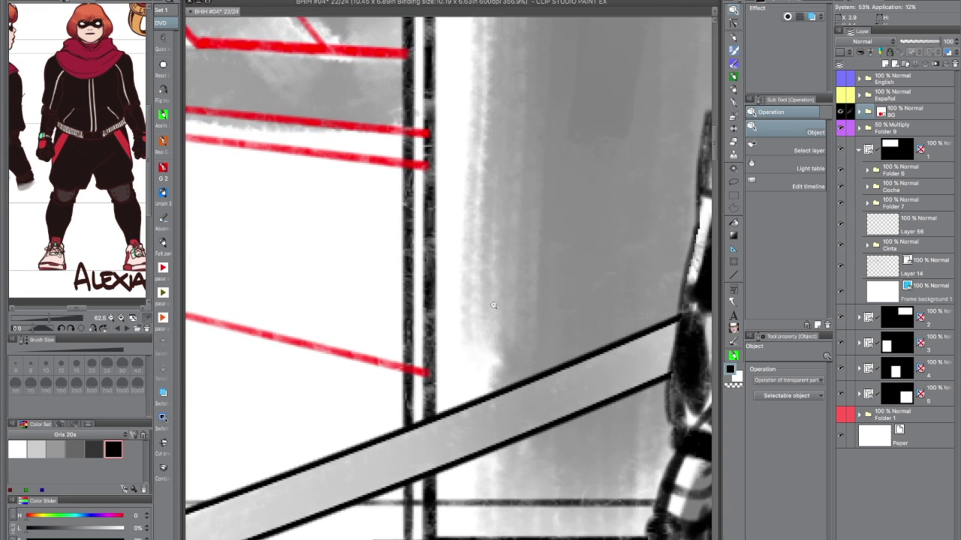
scroll(493, 305, "down", 8)
scroll(464, 366, "up", 2)
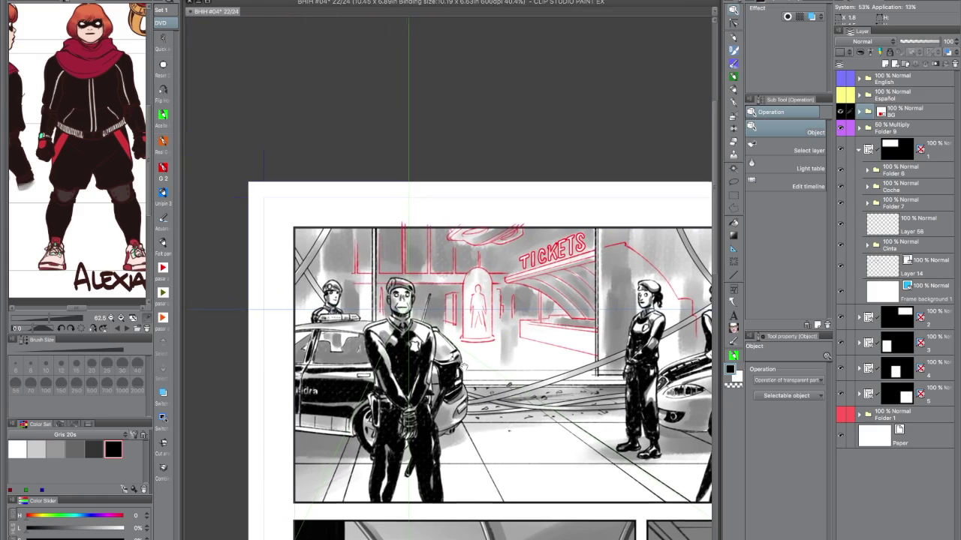
scroll(463, 367, "up", 5)
scroll(383, 287, "down", 4)
scroll(383, 289, "down", 3)
scroll(451, 382, "up", 1)
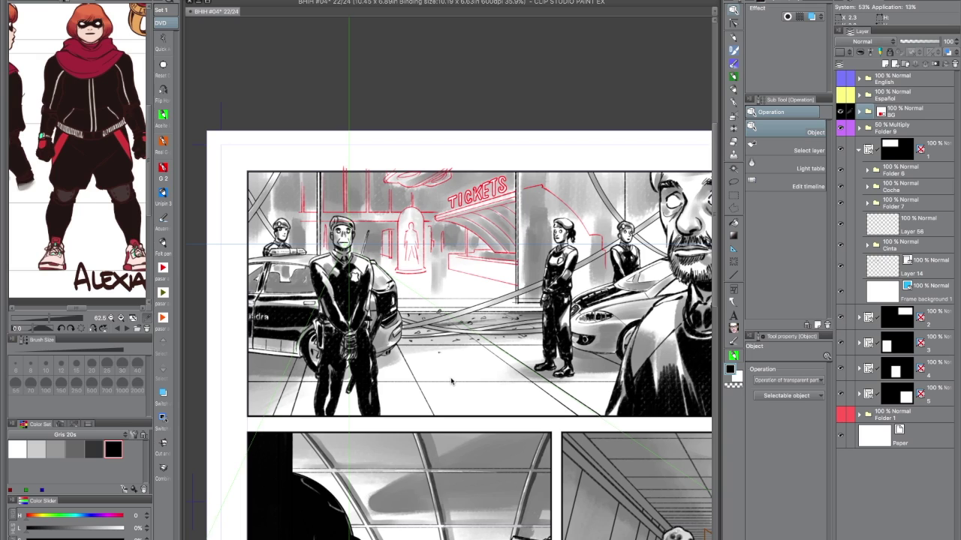
Expand the BG folder and hide Folder 8 inside it
left_click(861, 111)
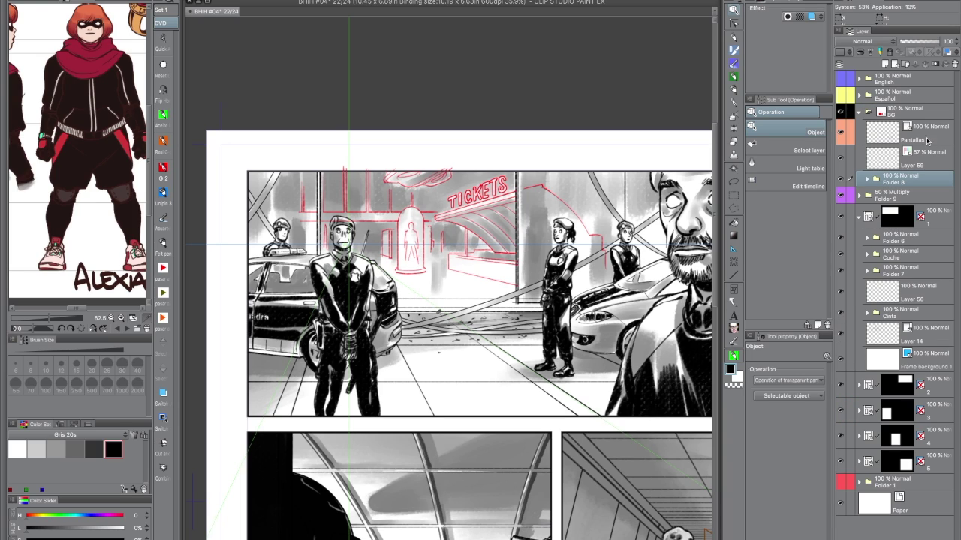
left_click(840, 180)
left_click(840, 180)
left_click(841, 179)
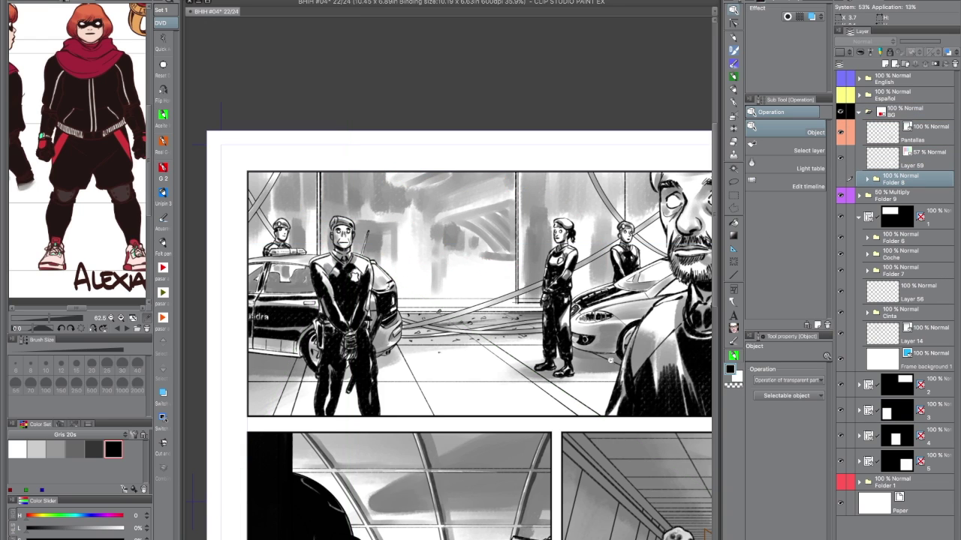
key("ctrl+minus")
key("ctrl+minus")
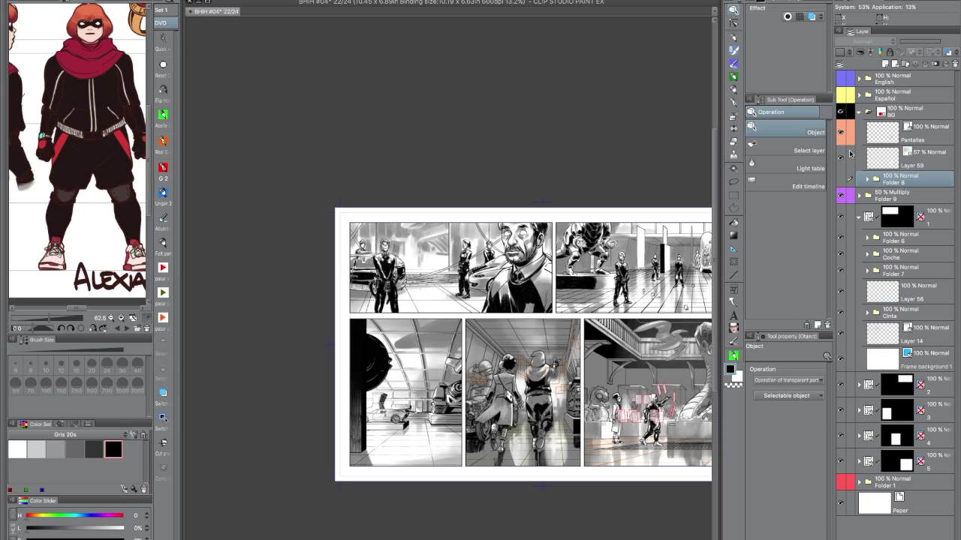
left_click(867, 111)
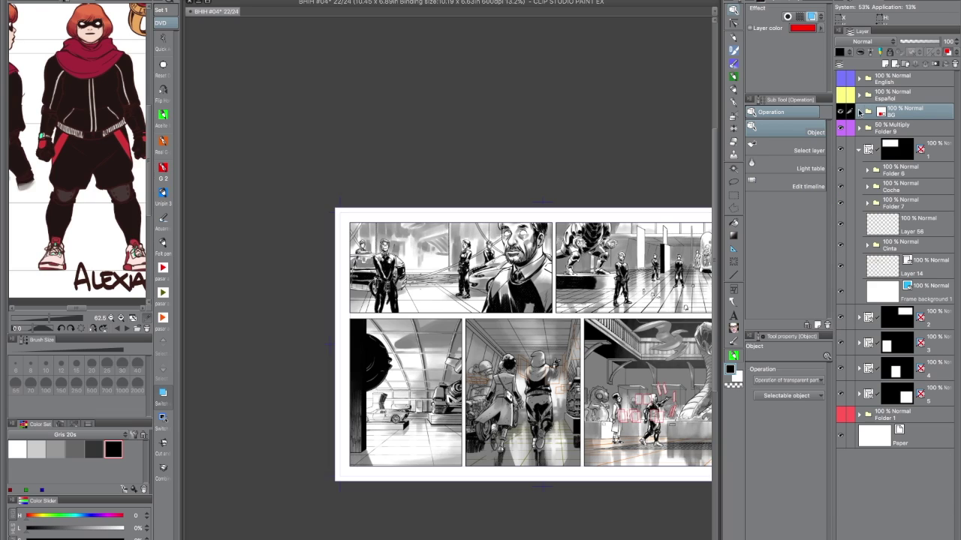
left_click(860, 113)
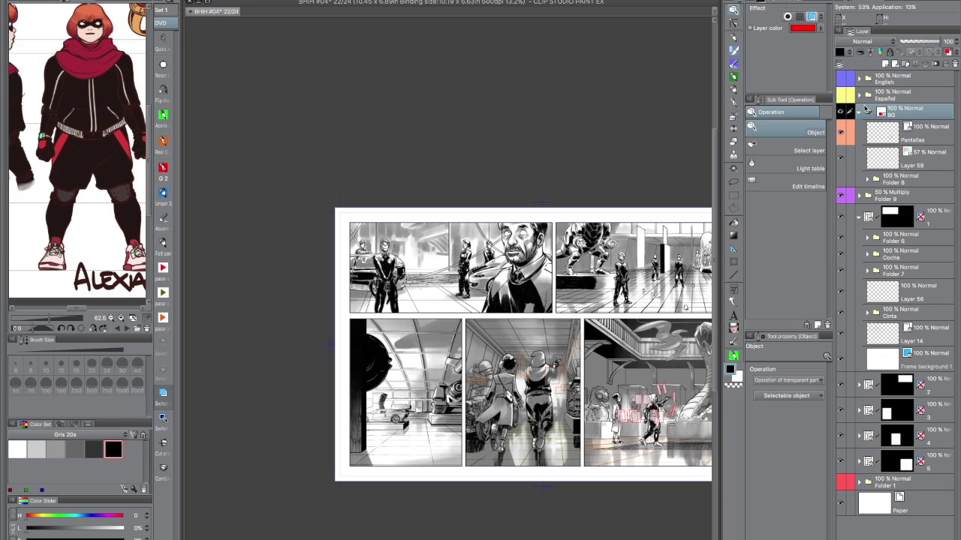
Undo the recent folder changes back to the orange layer color, and redo them
left_click(582, 485)
left_click(580, 489)
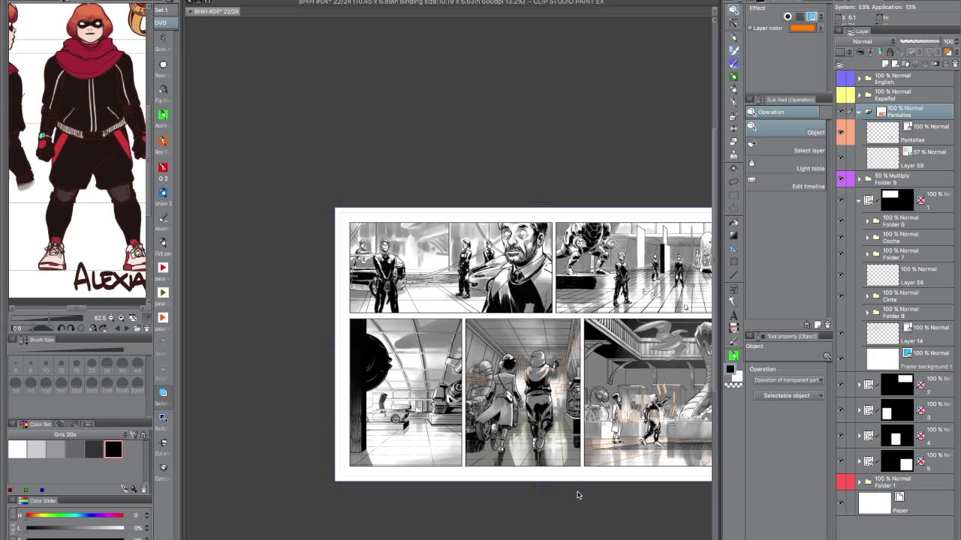
left_click(577, 495)
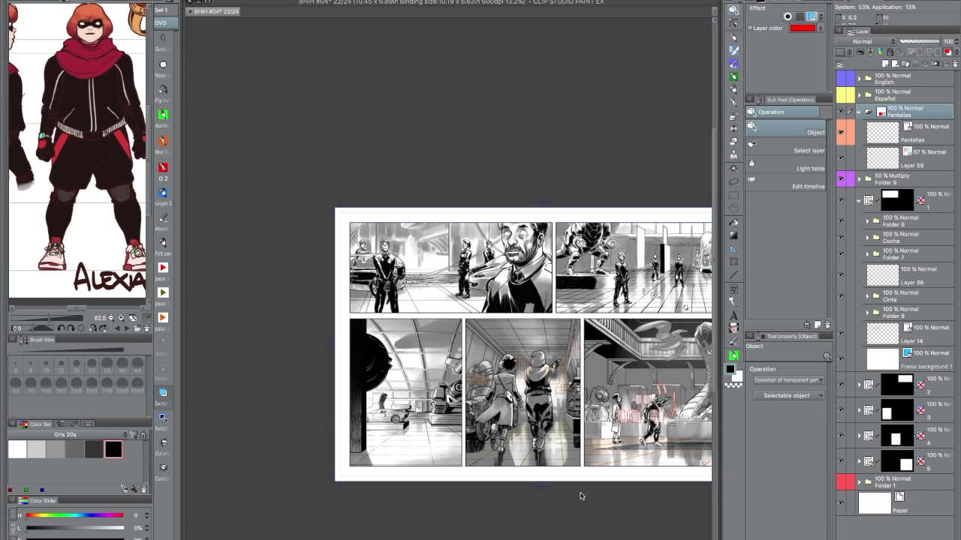
left_click(580, 497)
Move Folder 8 to the top of the BG folder and group the Pantallas layer and Layer 59 in a new folder
left_click_drag(899, 179, 907, 110)
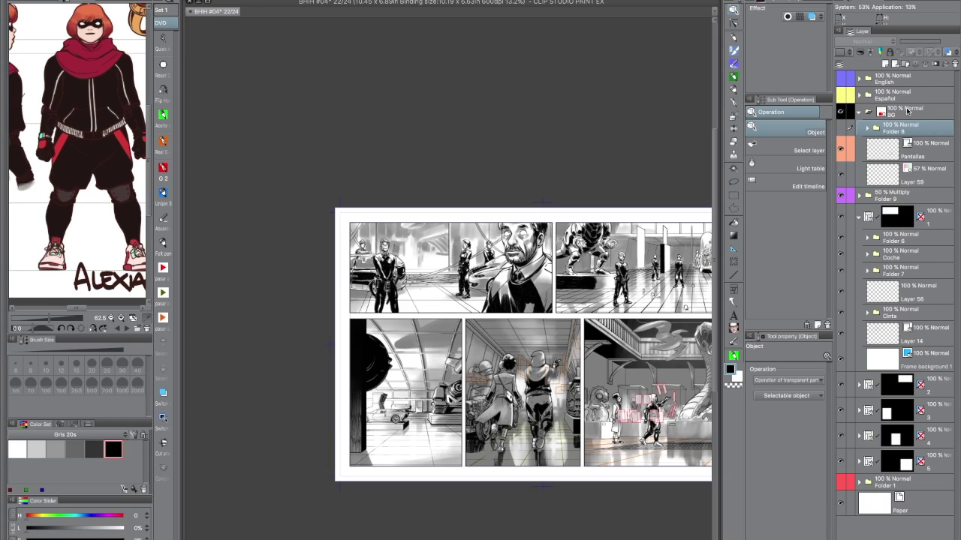
left_click(929, 151)
left_click(928, 178, "ctrl")
key("ctrl+g")
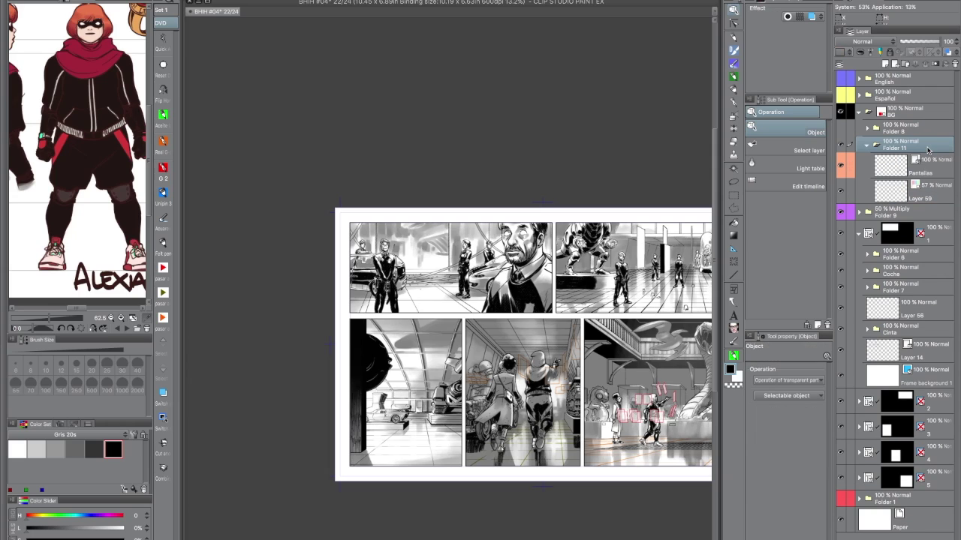
left_click(867, 145)
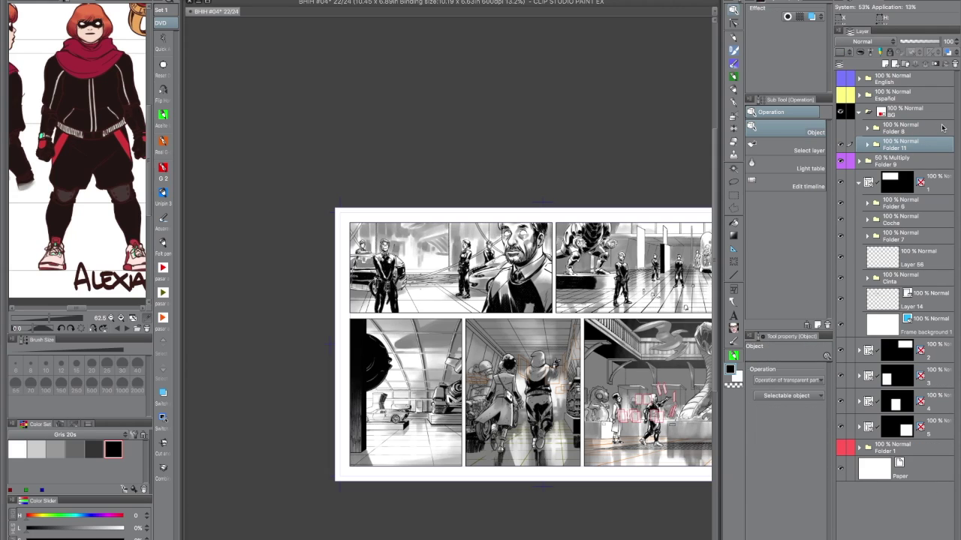
Mark the new folder inside BG with the Orange palette color and rename it as Pantallas
left_click(853, 53)
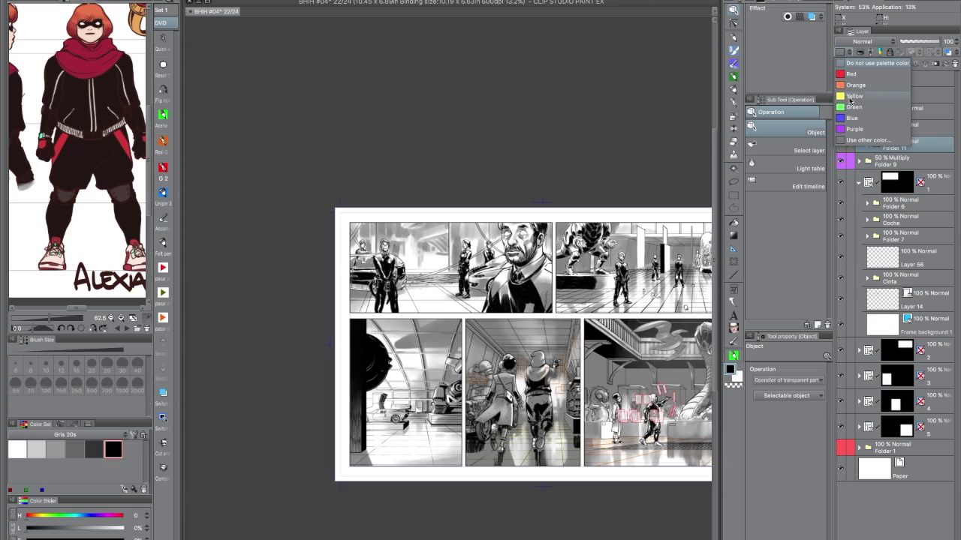
left_click(858, 87)
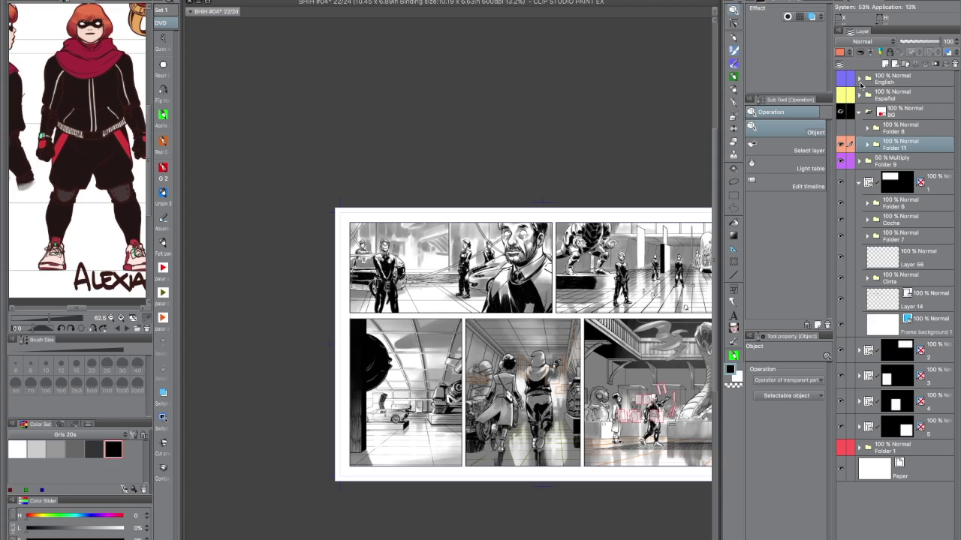
double_click(891, 148)
type("P")
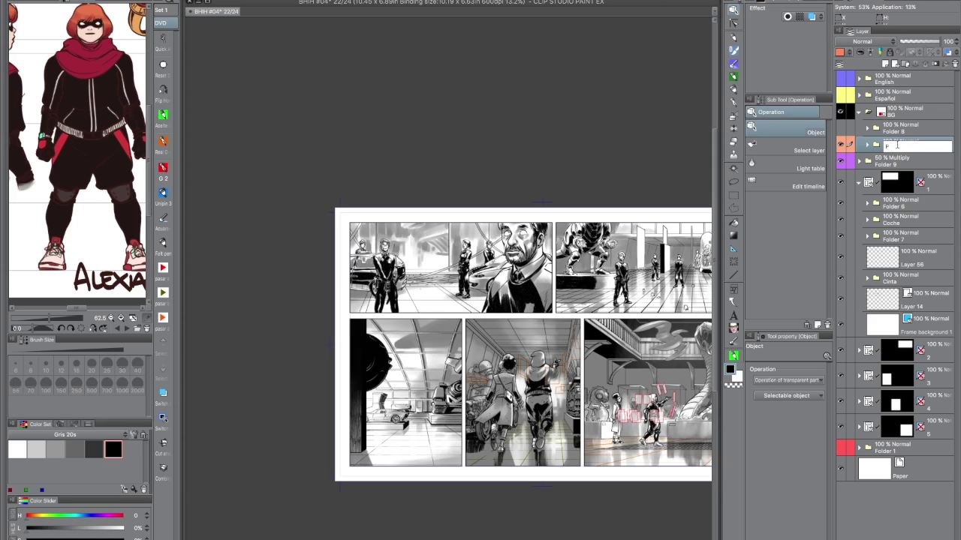
type("antallas")
key("Return")
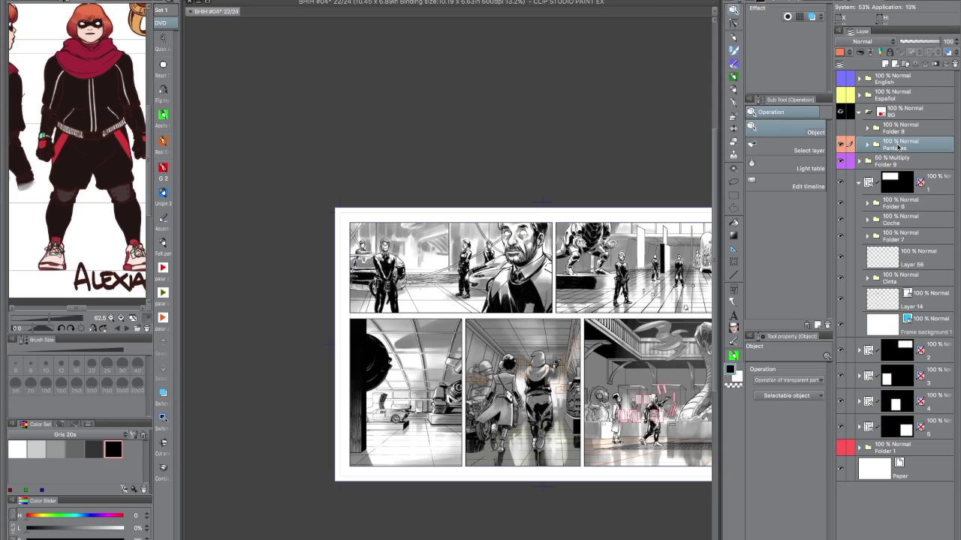
Check the contents of the Multiply folder Folder 9, and collapse the BG folder and panel 1's frame folder
left_click(860, 113)
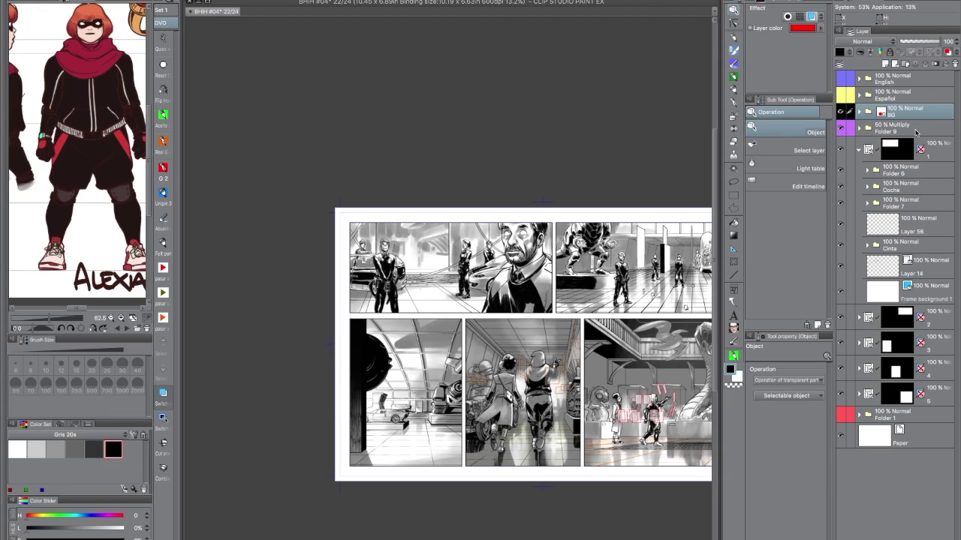
left_click(860, 127)
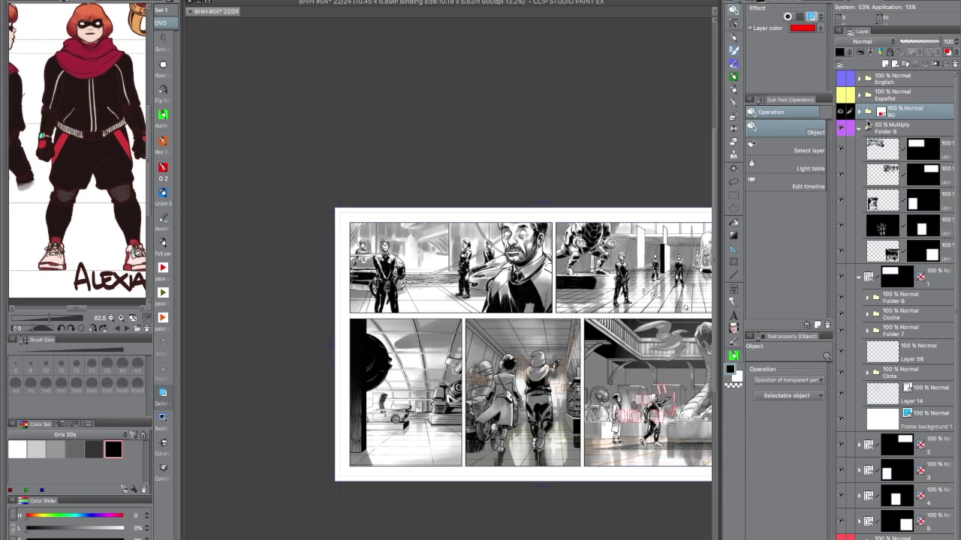
left_click(861, 127)
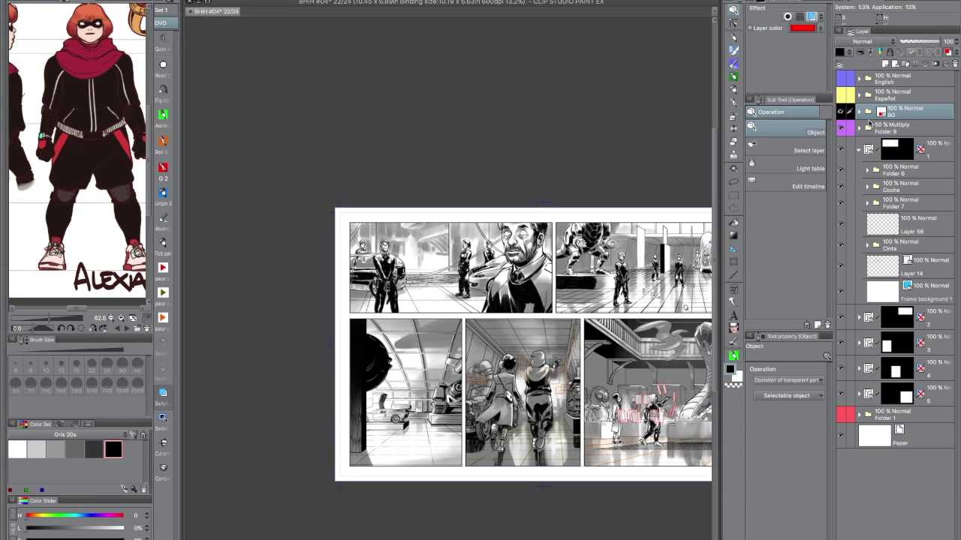
left_click(860, 149)
Move the Pantallas folder out of the BG folder and place it directly above BG
left_click(859, 111)
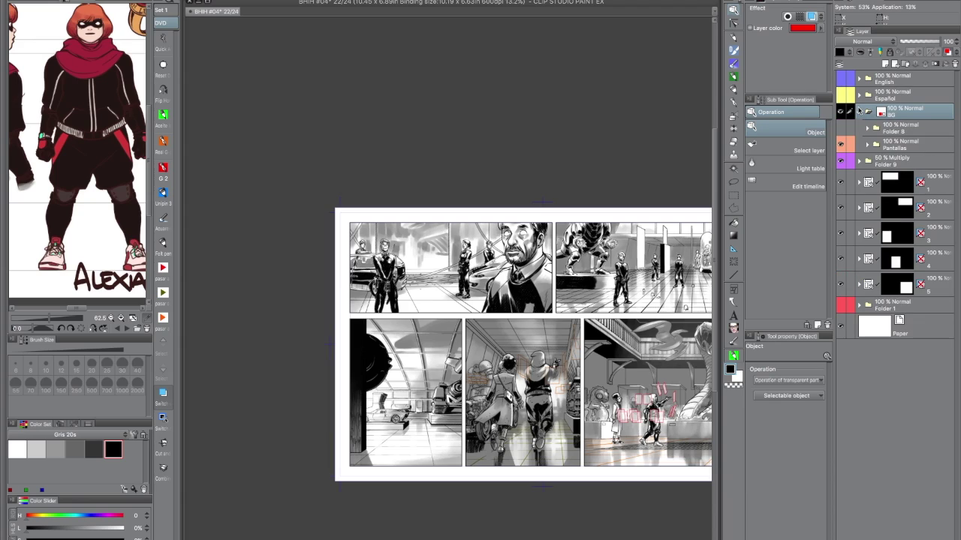
left_click(909, 143)
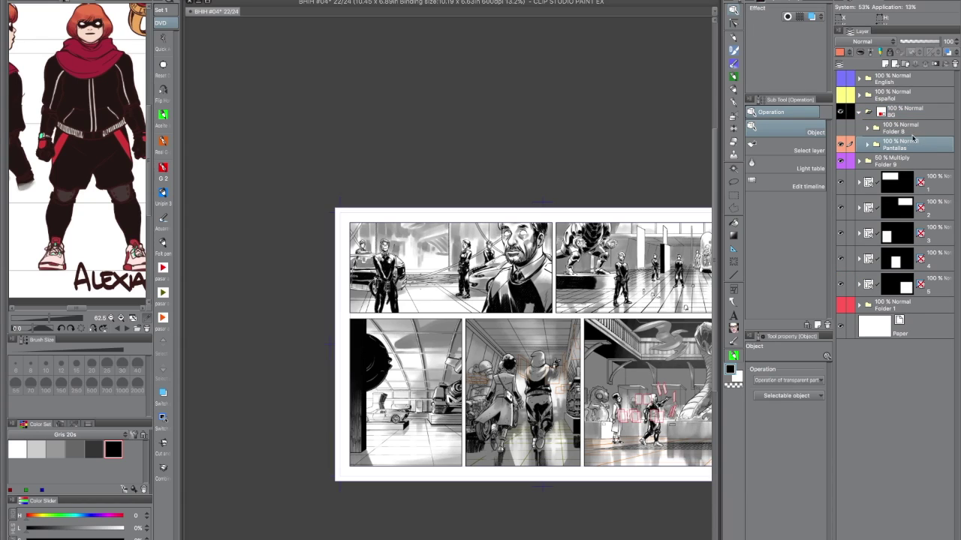
left_click_drag(893, 148, 895, 100)
left_click(860, 128)
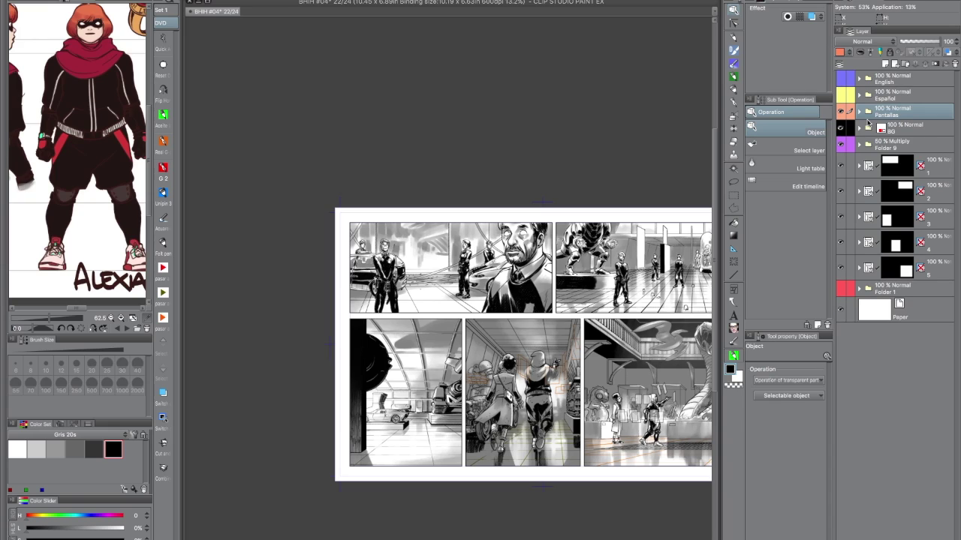
Show the English folder's speech balloons briefly over the page and hide them again
left_click(841, 78)
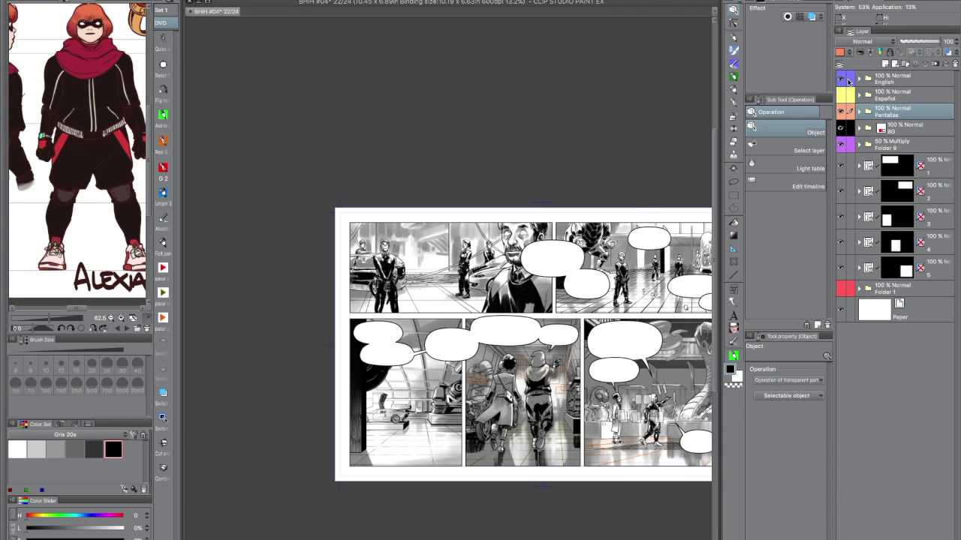
left_click(841, 78)
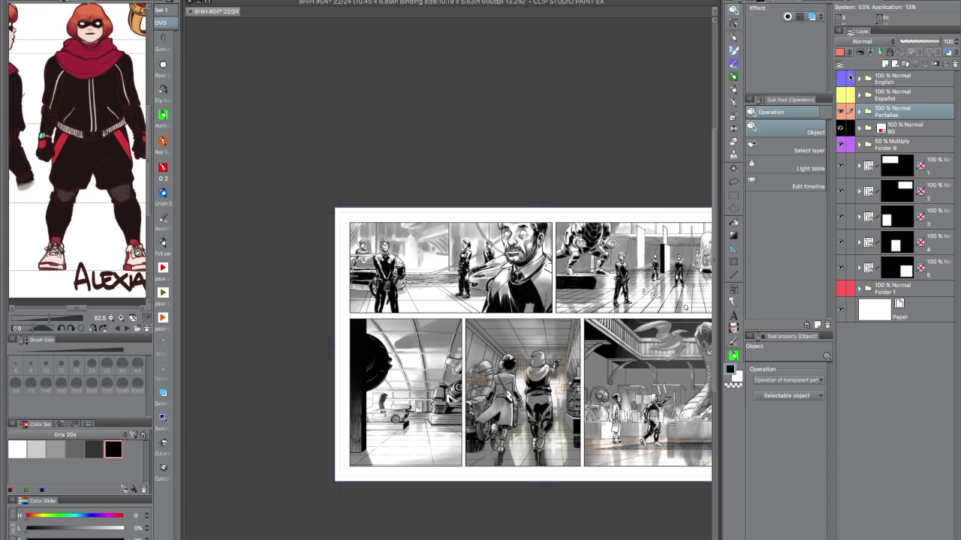
left_click_drag(592, 443, 518, 428)
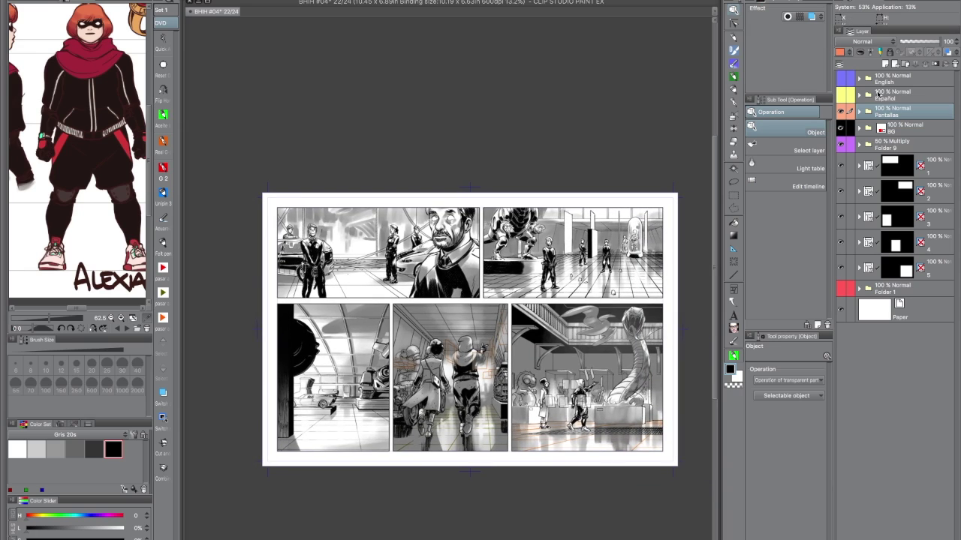
Expand the BG folder and make Folder 8 visible
left_click(859, 128)
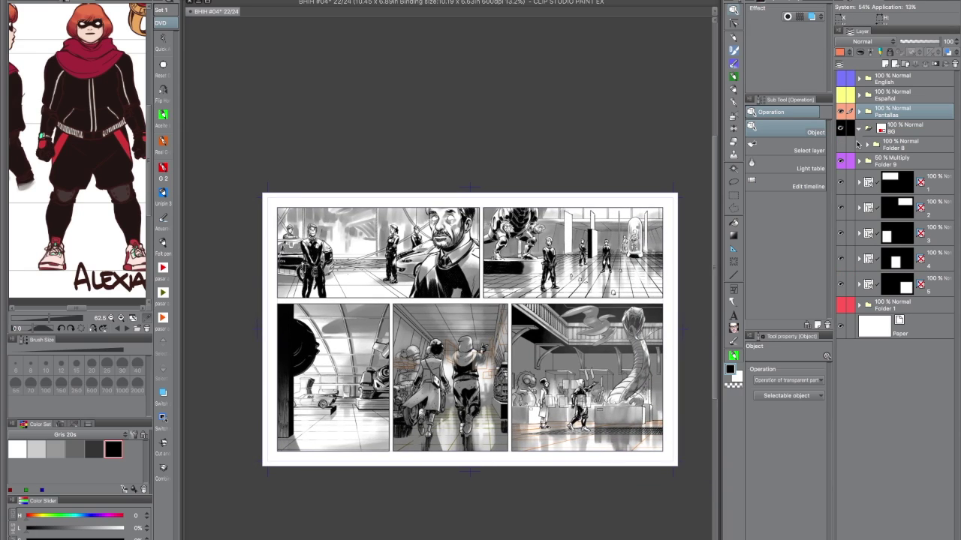
left_click(842, 144)
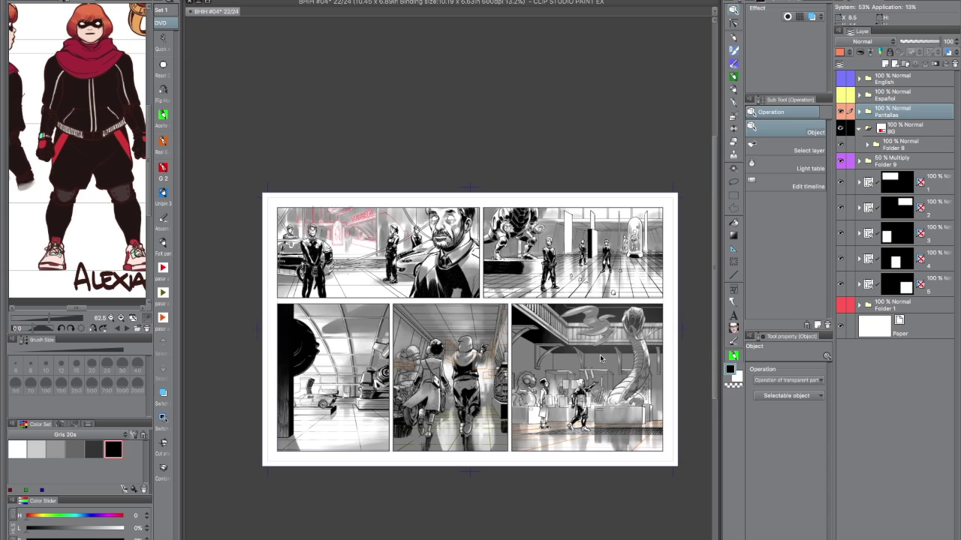
Create a layer mask on the BG folder and move that mask onto Folder 8
left_click(908, 132)
left_click(936, 66)
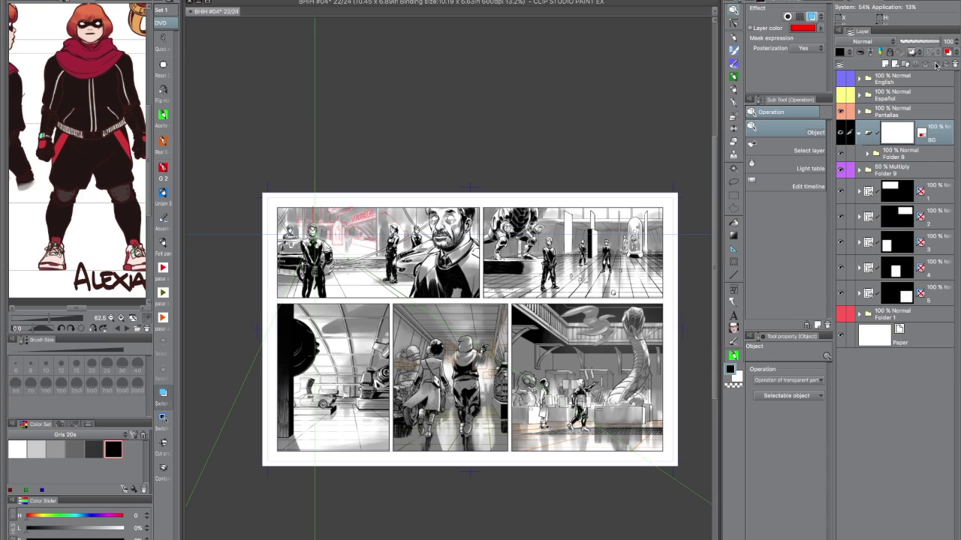
left_click_drag(897, 136, 918, 152)
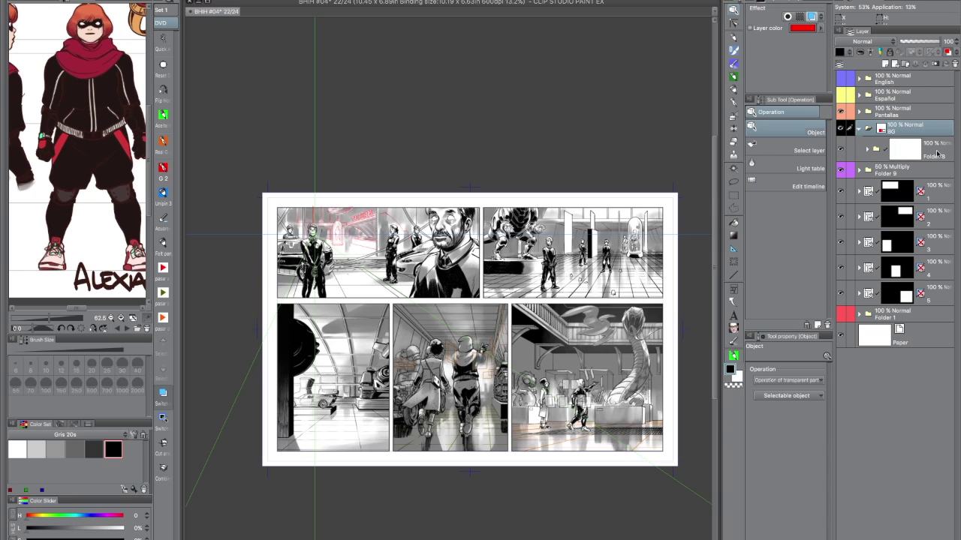
Restrict Folder 8's layer mask to the frame area of panel 1, using panel 1's mask as the selection
left_click(943, 152)
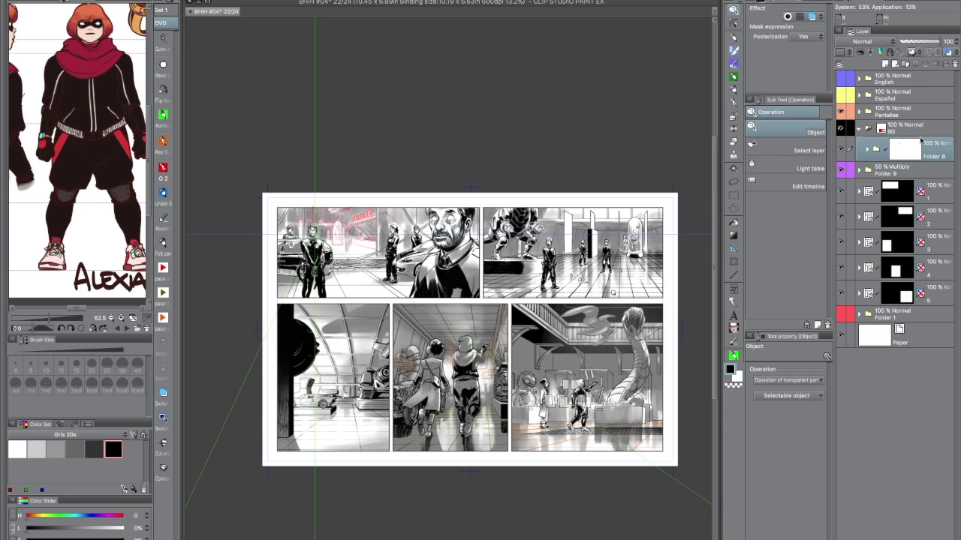
scroll(401, 229, "up", 3)
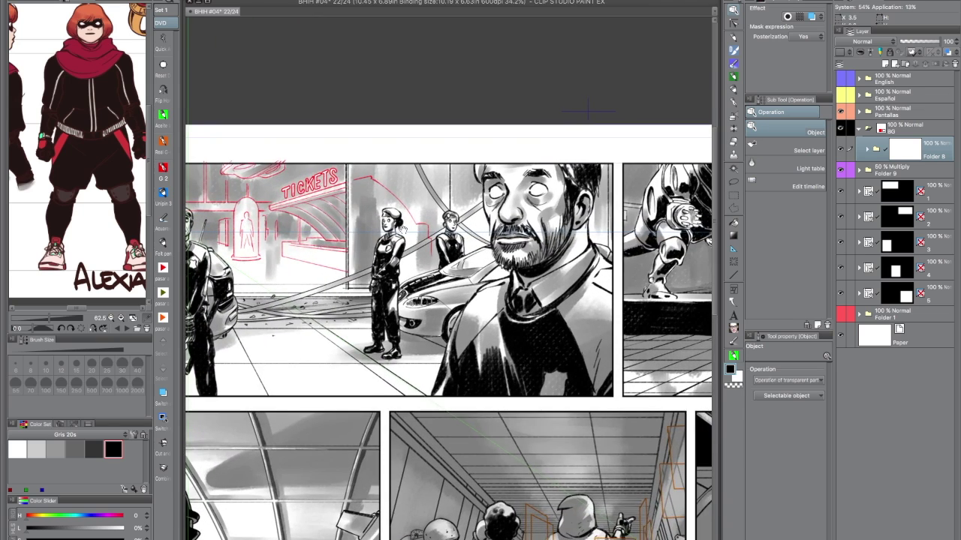
left_click_drag(401, 229, 512, 245)
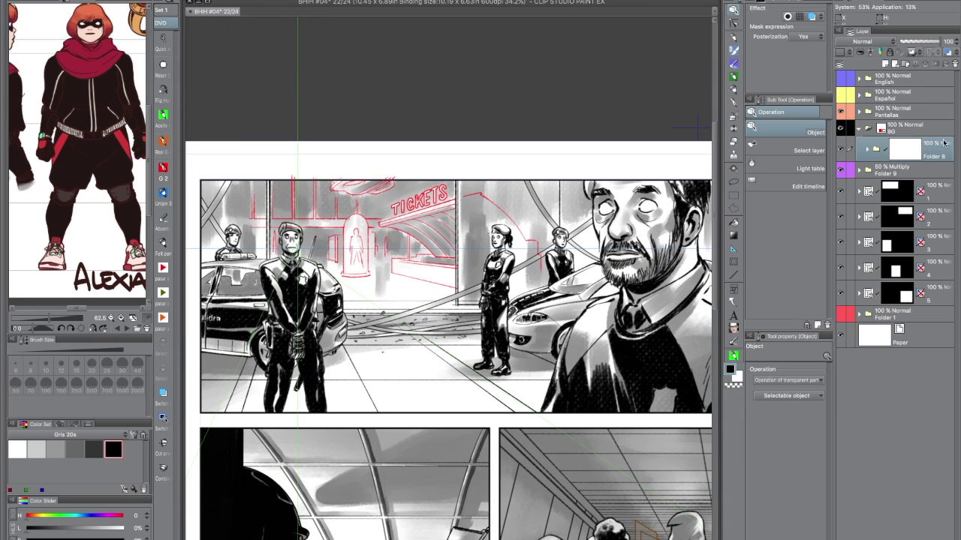
left_click(896, 189, "ctrl")
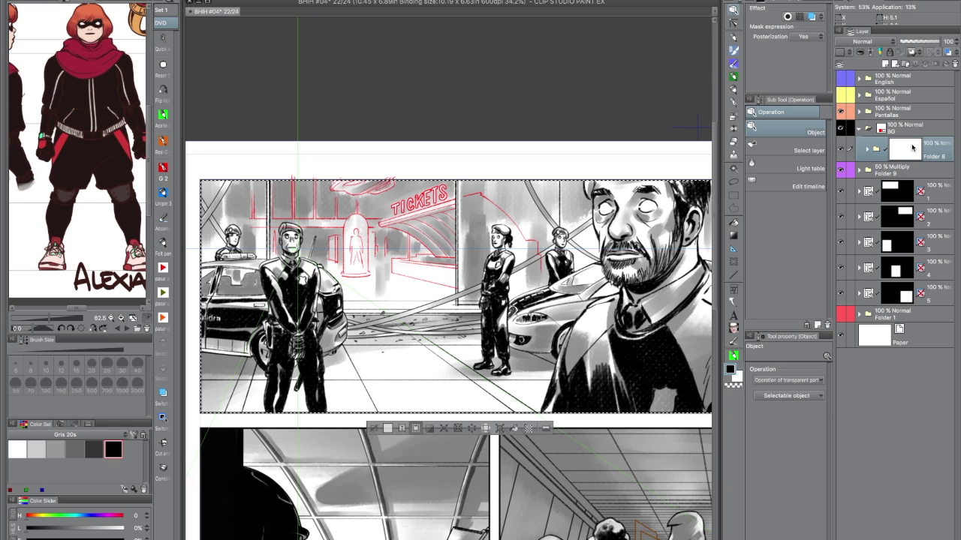
left_click(912, 148)
scroll(374, 122, "up", 10)
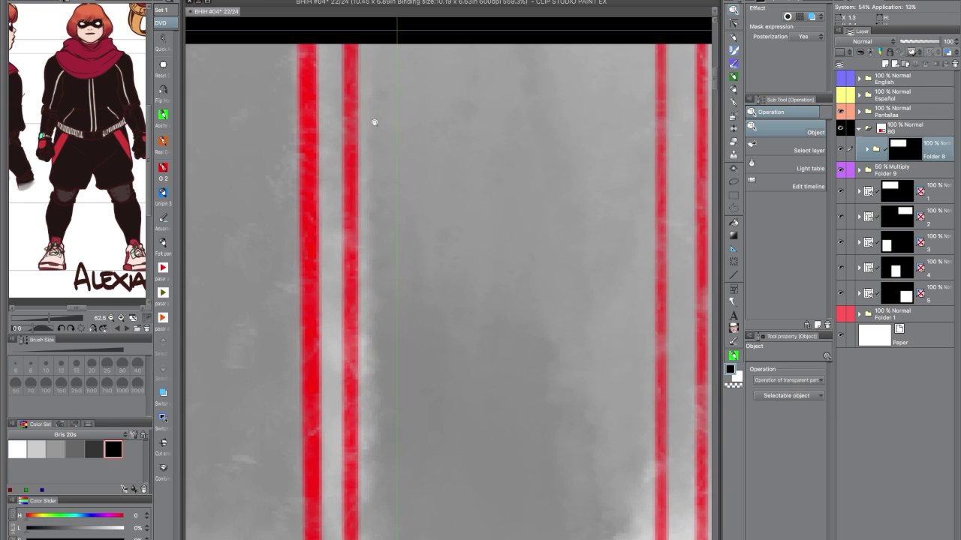
Compare the red background lines at panel 1's upper border with the mask change undone and redone
key("ctrl+z")
key("ctrl+y")
left_click_drag(367, 167, 485, 318)
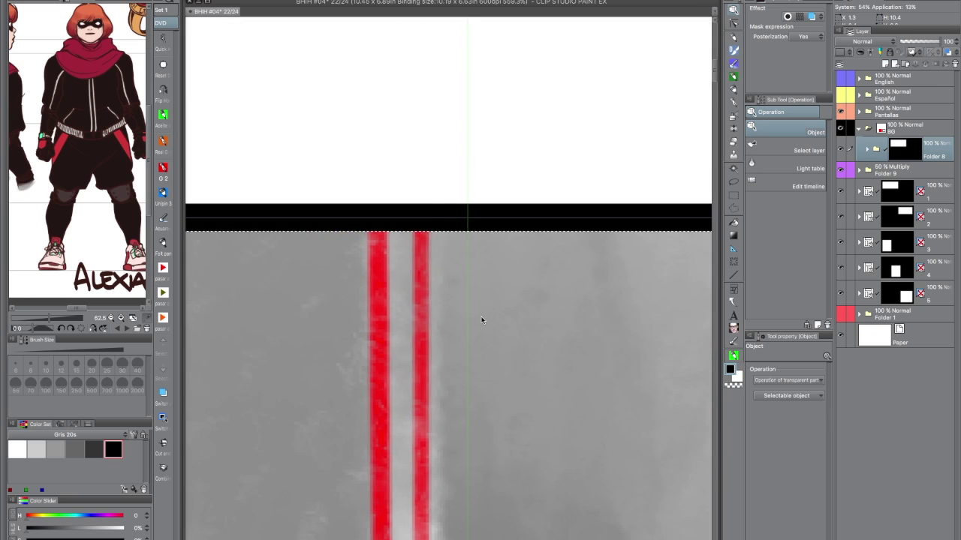
key("ctrl+z")
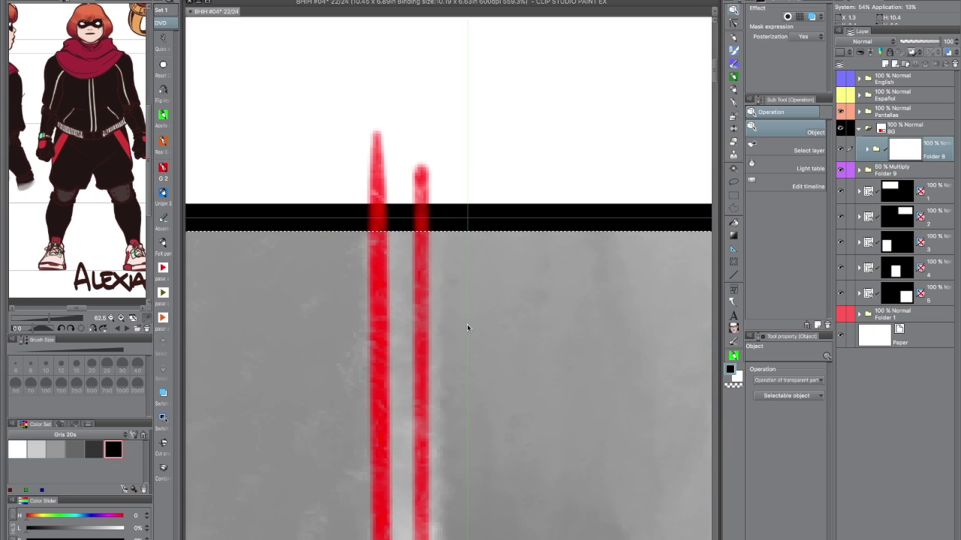
key("ctrl+y")
scroll(533, 313, "down", 10)
left_click_drag(552, 392, 337, 280)
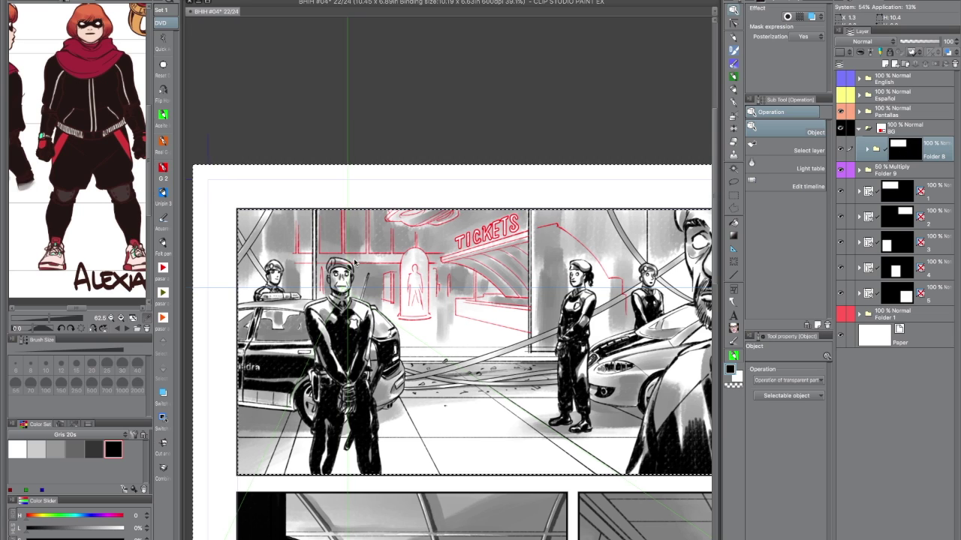
Expand panel 1's frame folder, check what Folder 6 contains, and rename that folder to Polis
left_click(859, 192)
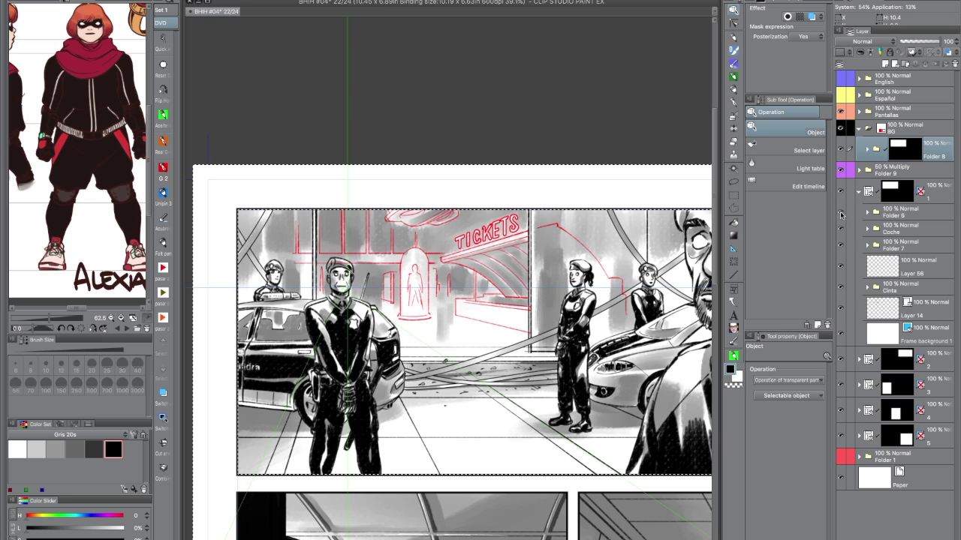
left_click(840, 214)
left_click(842, 213)
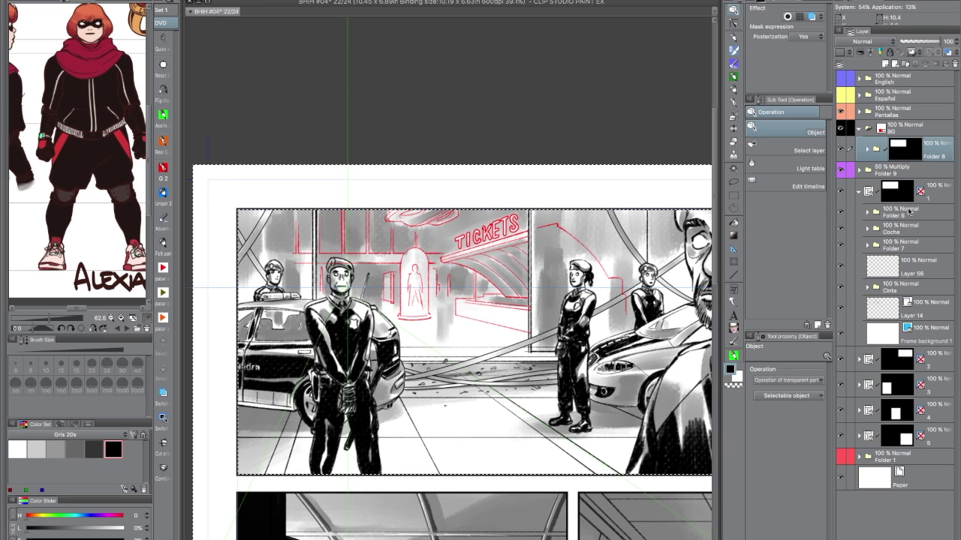
double_click(908, 212)
type("Po")
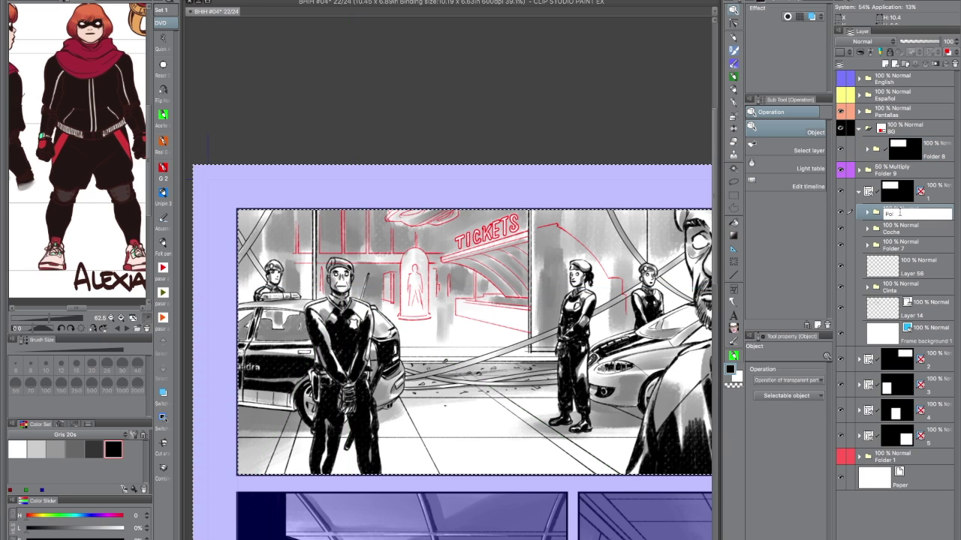
type("lis")
key("Return")
Mask the police figures out of Folder 8, using selections from the artwork layers inside the Polis folder
left_click(866, 213)
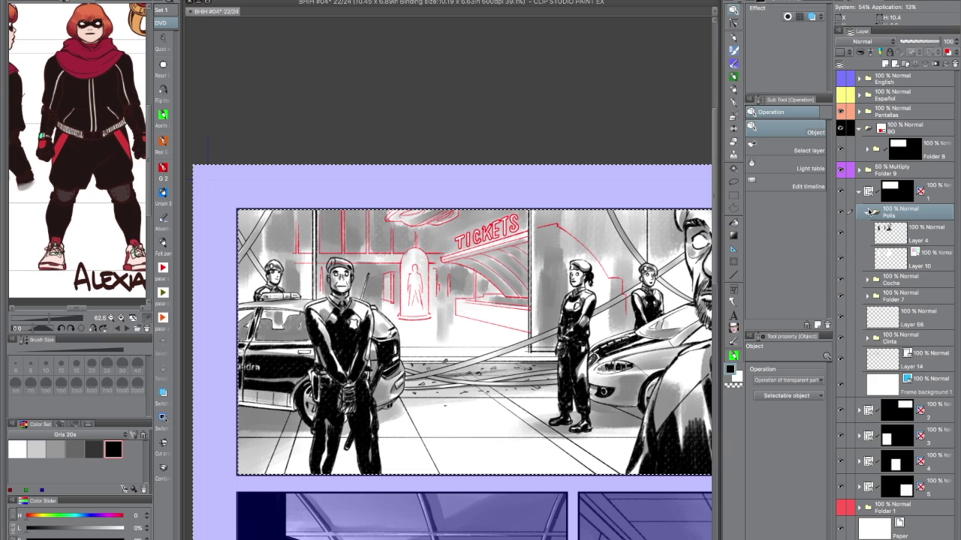
left_click(885, 232, "ctrl")
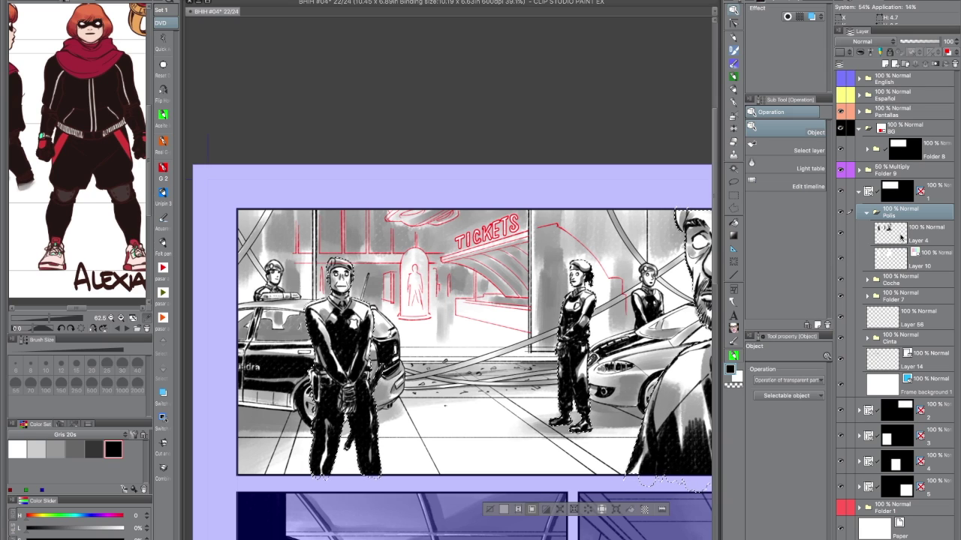
left_click(904, 149)
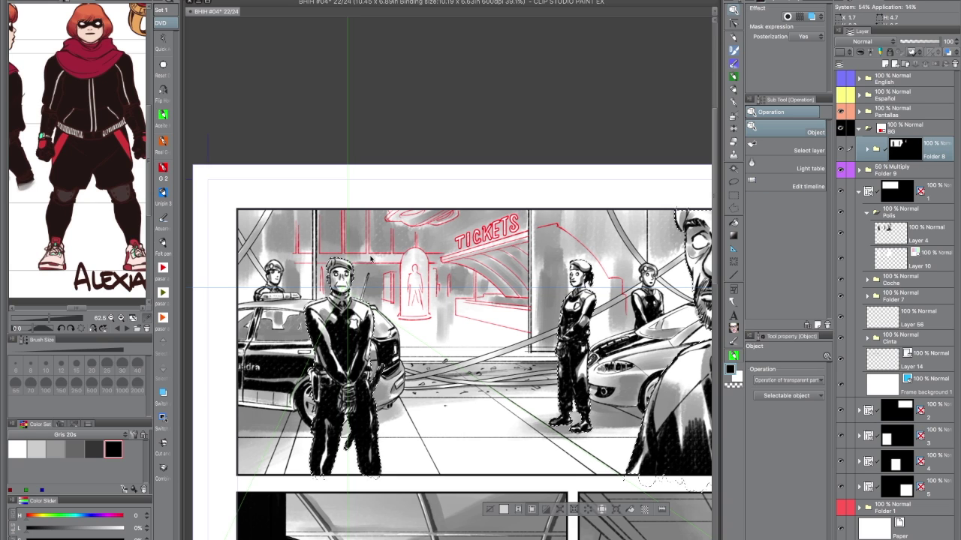
scroll(370, 258, "up", 10)
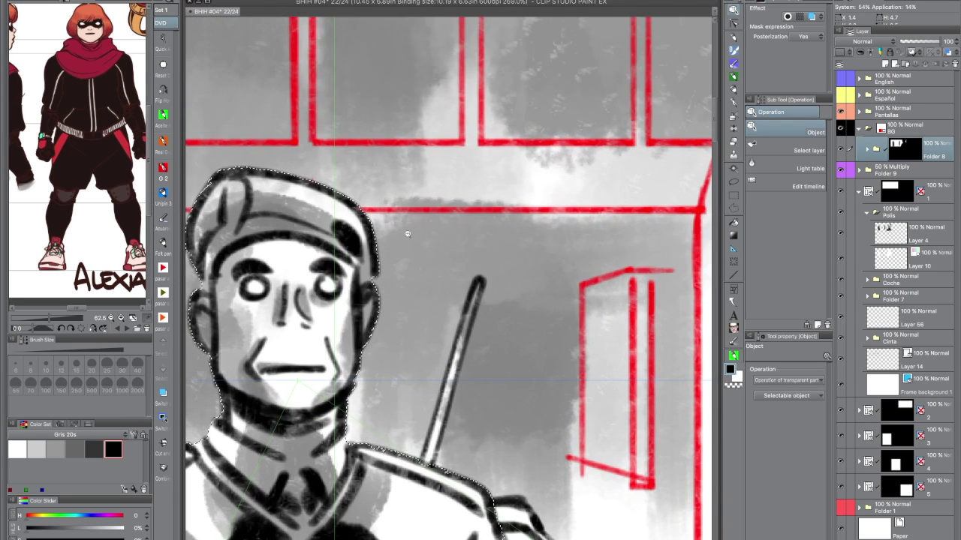
scroll(407, 233, "down", 8)
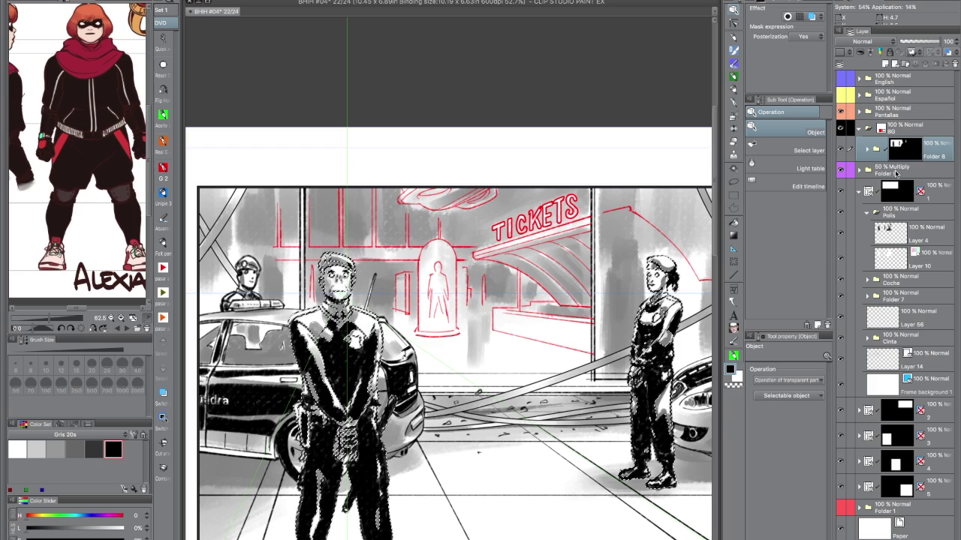
scroll(405, 227, "up", 8)
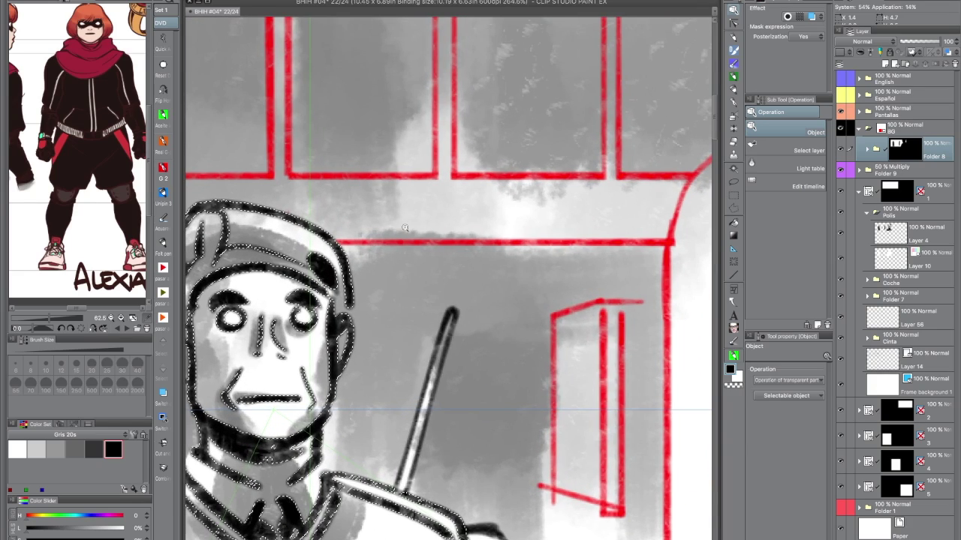
scroll(404, 228, "down", 8)
left_click_drag(601, 474, 533, 434)
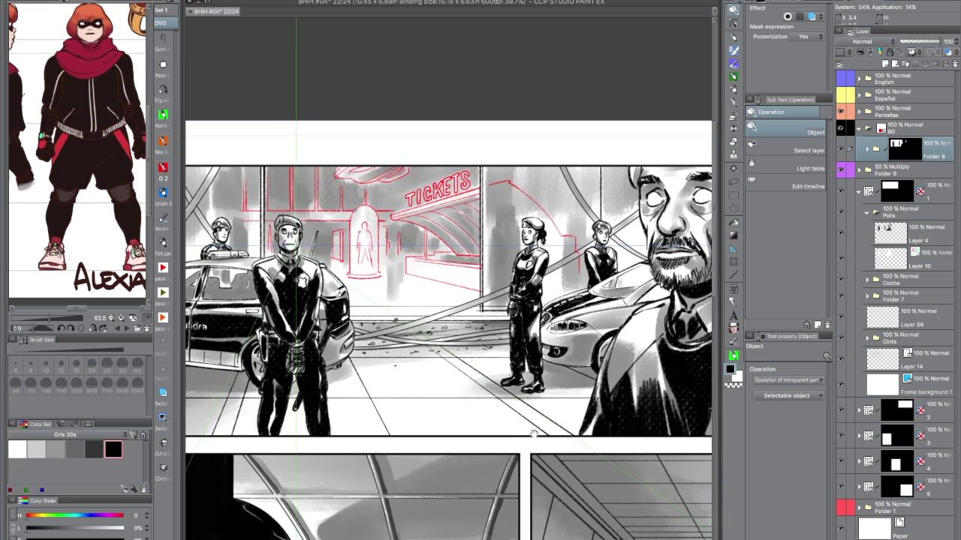
left_click(867, 213)
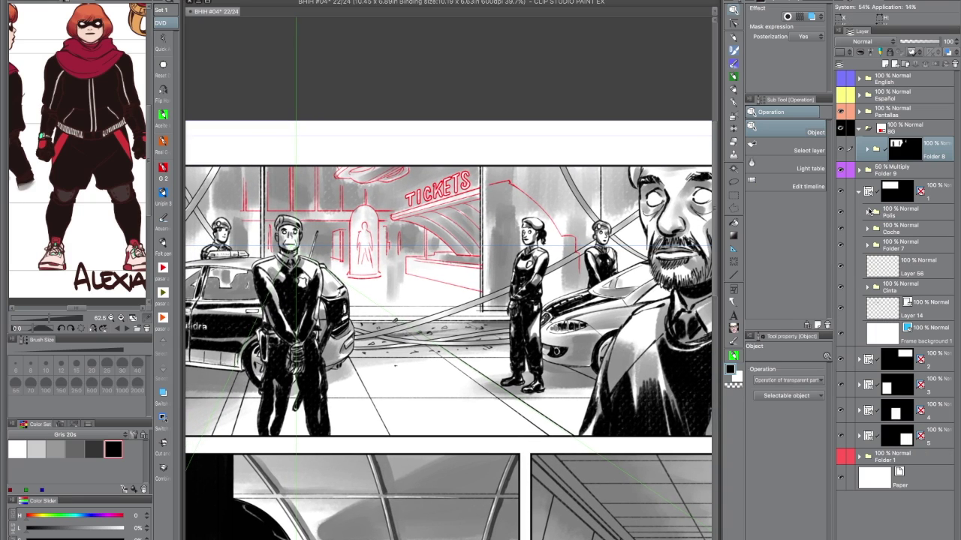
Toggle the visibility of Folder 7 and the Coche folder to identify the artwork each contains
left_click(841, 245)
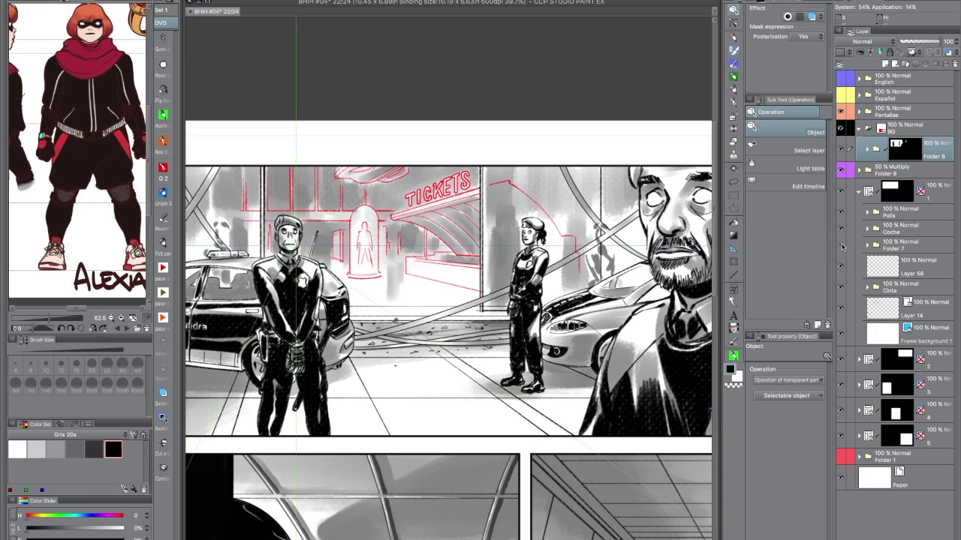
left_click(840, 246)
left_click(841, 246)
left_click(842, 243)
left_click(842, 230)
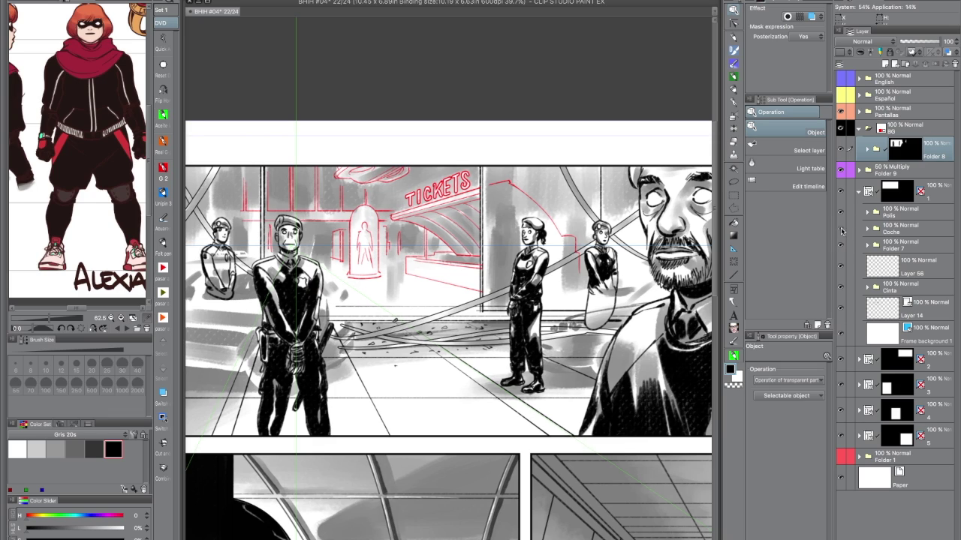
left_click(841, 229)
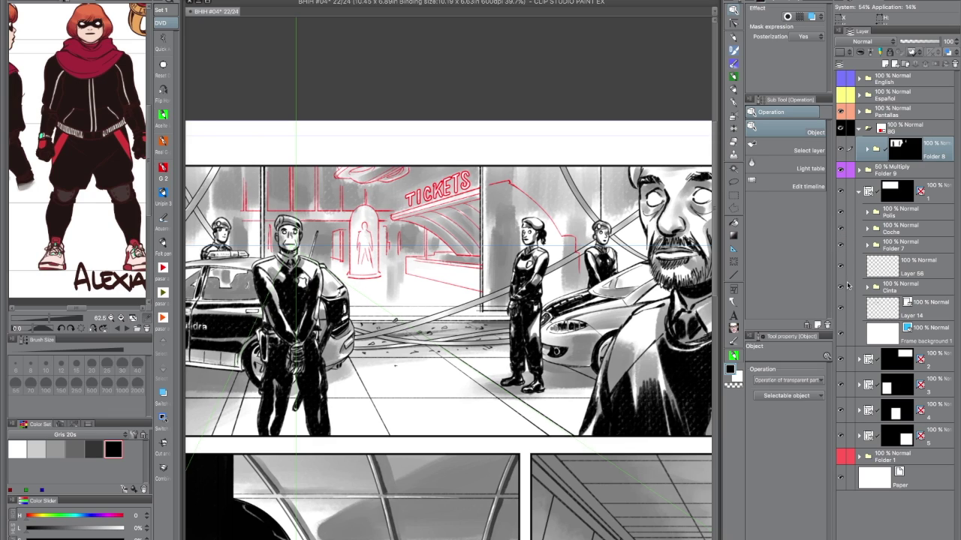
Expand the Cinta folder and toggle its Cinta layer to check which tape lines it holds
left_click(840, 288)
left_click(841, 287)
left_click(867, 289)
left_click(840, 334)
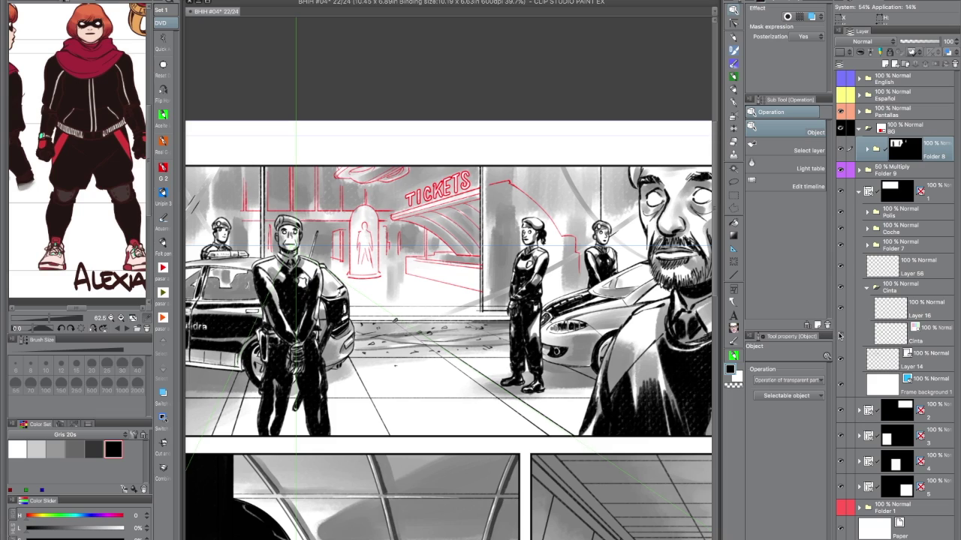
left_click(841, 335)
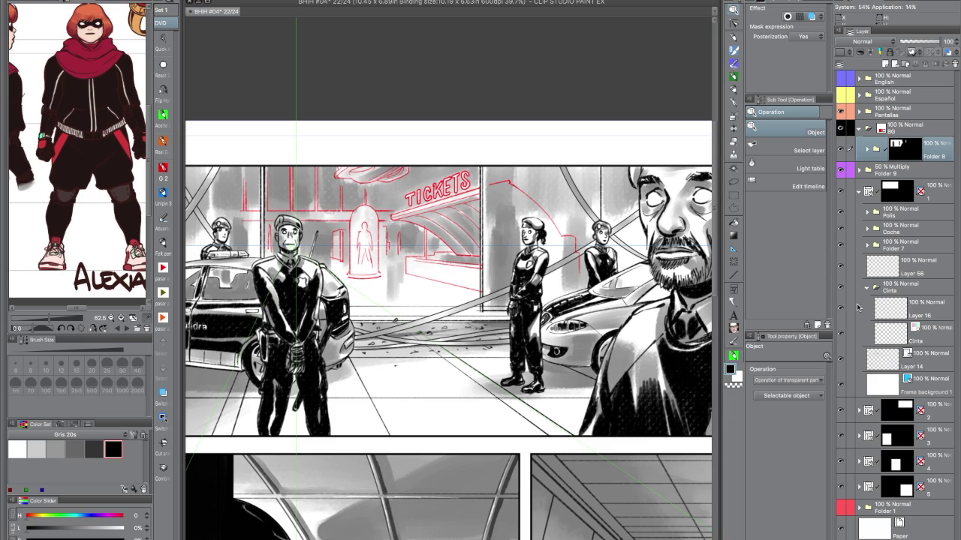
Duplicate the Cinta layer and move the original Cinta layer into Folder 1
left_click(929, 334)
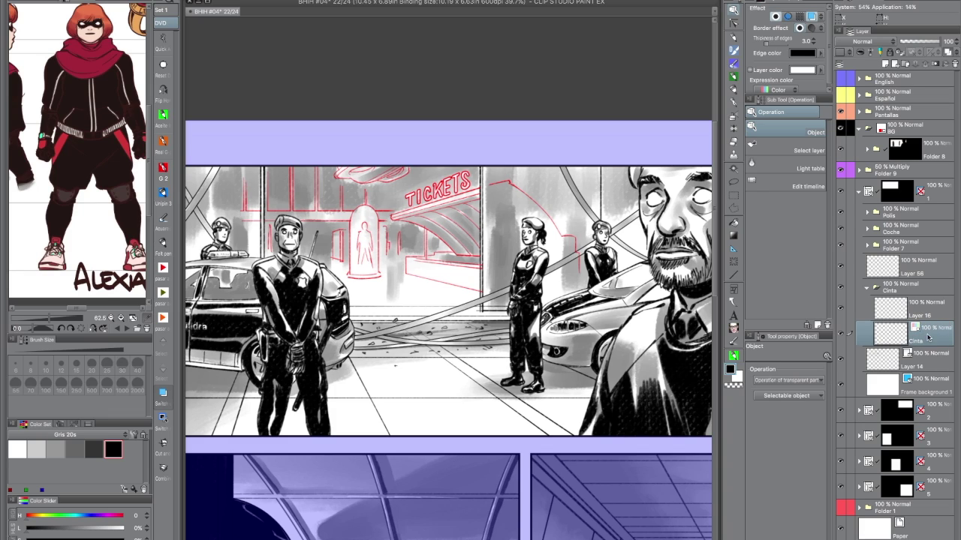
right_click(930, 335)
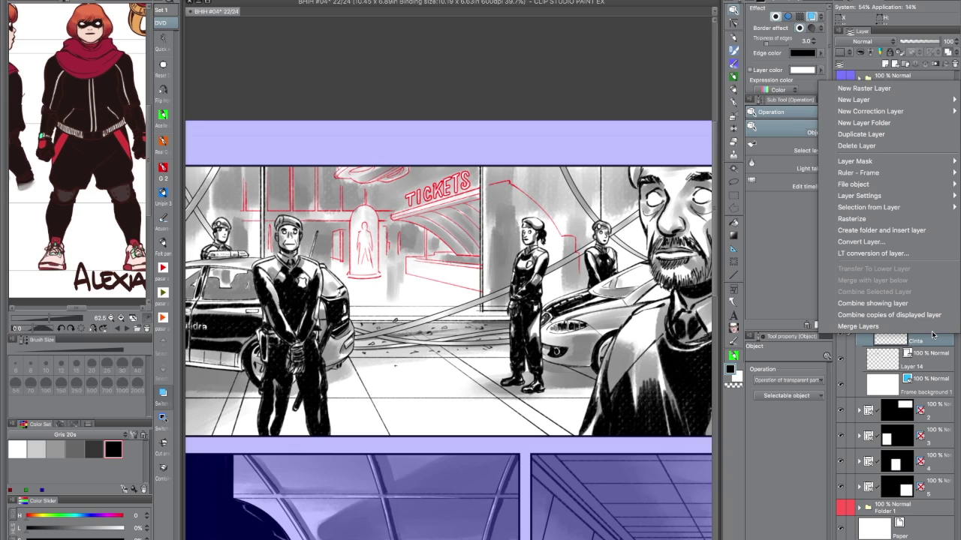
left_click(867, 136)
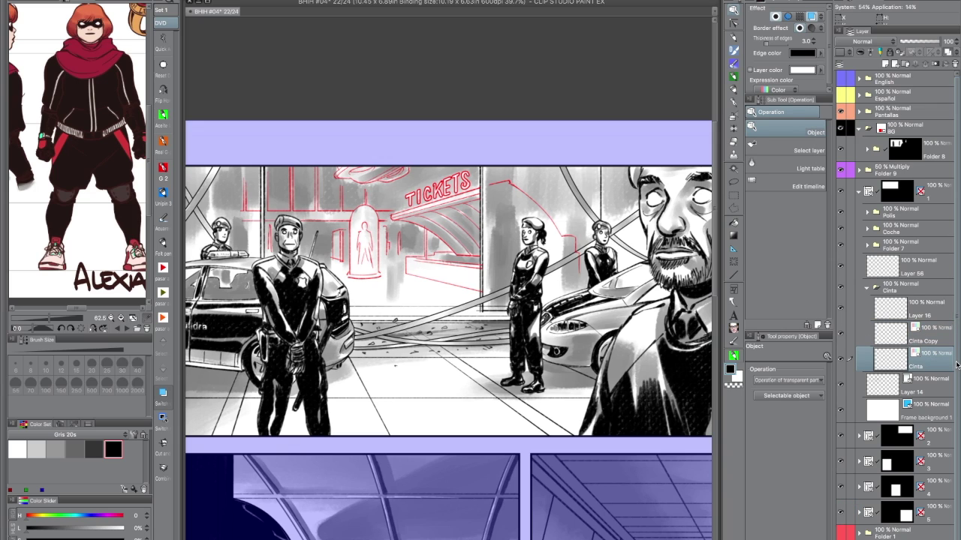
left_click_drag(927, 363, 905, 534)
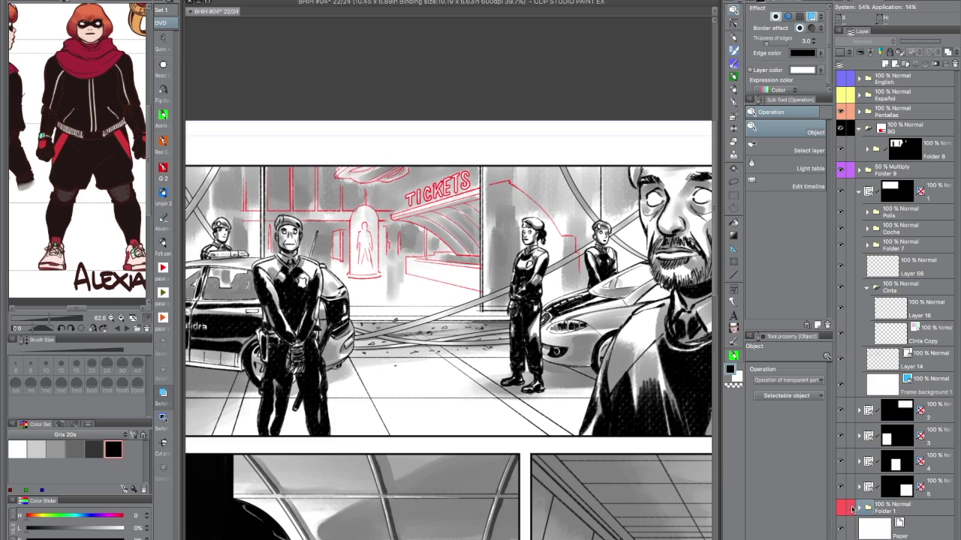
Show and expand Folder 1 to examine its contents, then collapse and hide it again
left_click(841, 508)
left_click(859, 507)
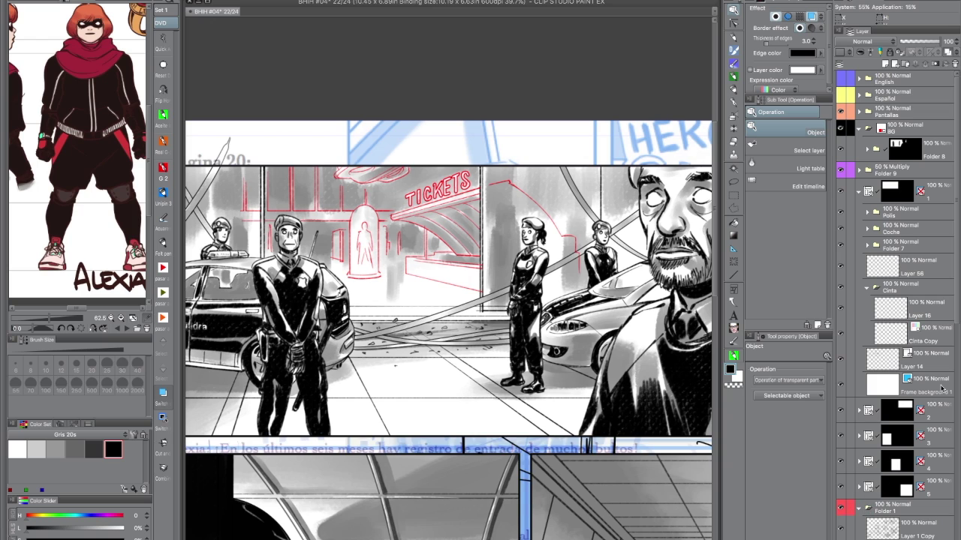
scroll(947, 409, "down", 5)
scroll(947, 409, "down", 3)
scroll(949, 376, "up", 10)
scroll(950, 340, "down", 4)
scroll(950, 340, "up", 3)
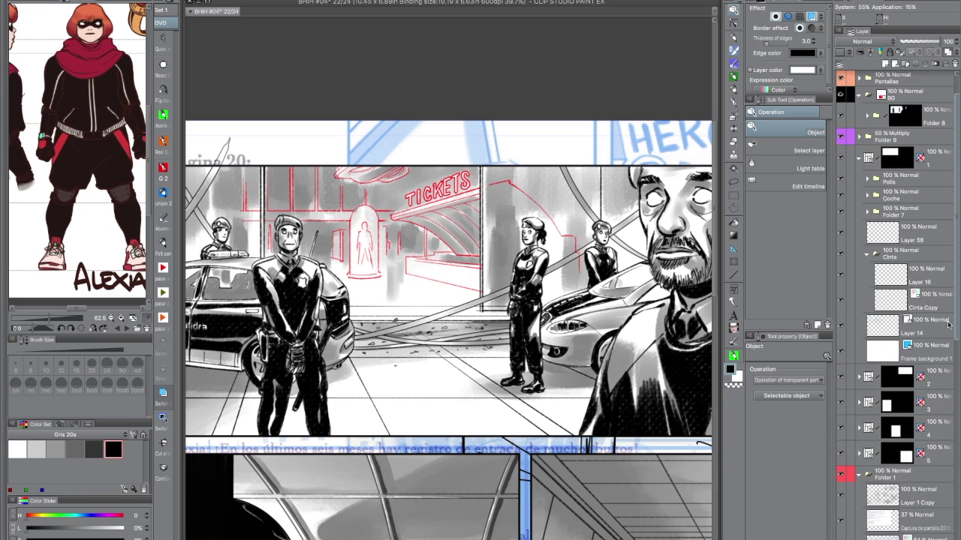
scroll(840, 480, "up", 2)
left_click(842, 508)
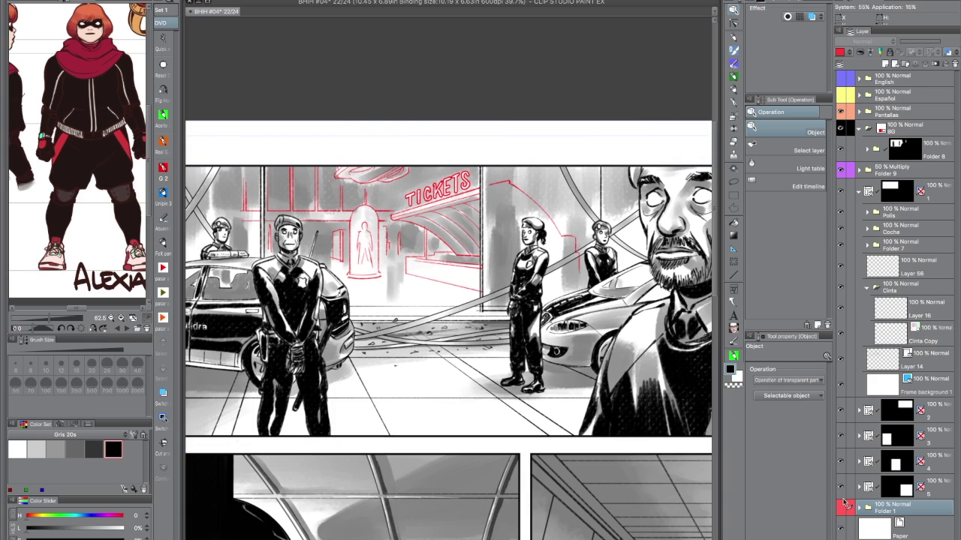
Rasterize the Cinta Copy layer and load its tape shapes as a selection
left_click(930, 341)
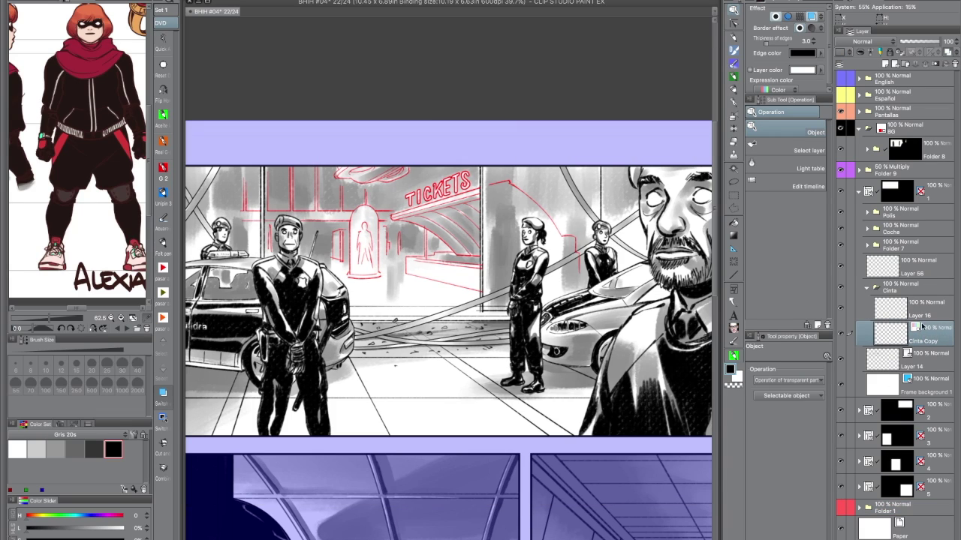
right_click(936, 339)
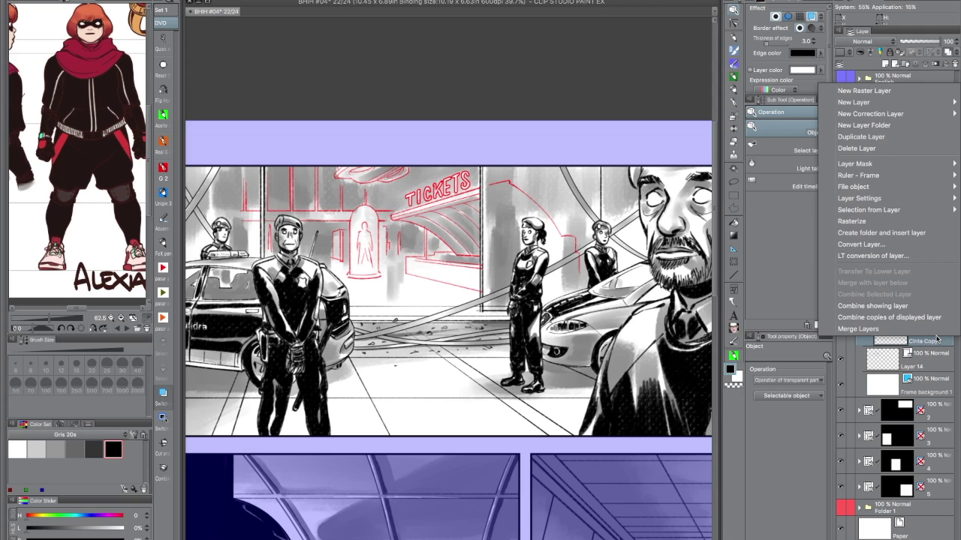
left_click(873, 219)
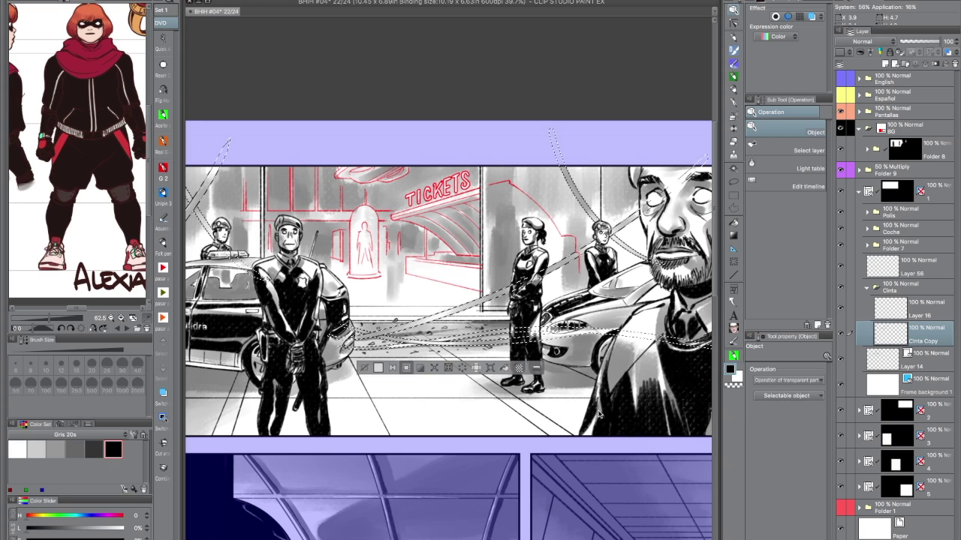
left_click_drag(518, 342, 446, 279)
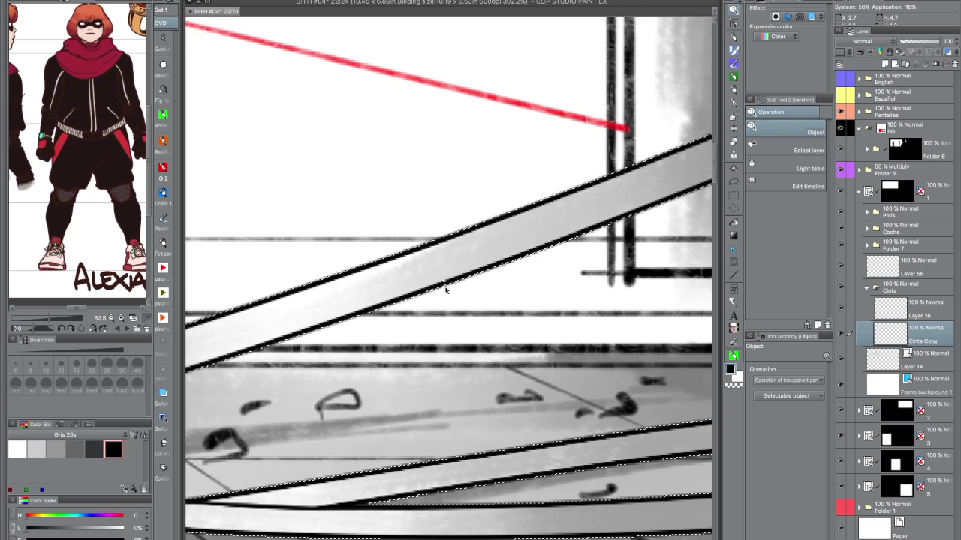
Undo the Cinta Copy layer's rasterization and load its tape shapes as a selection to examine how it meets the border lines
key("ctrl+d")
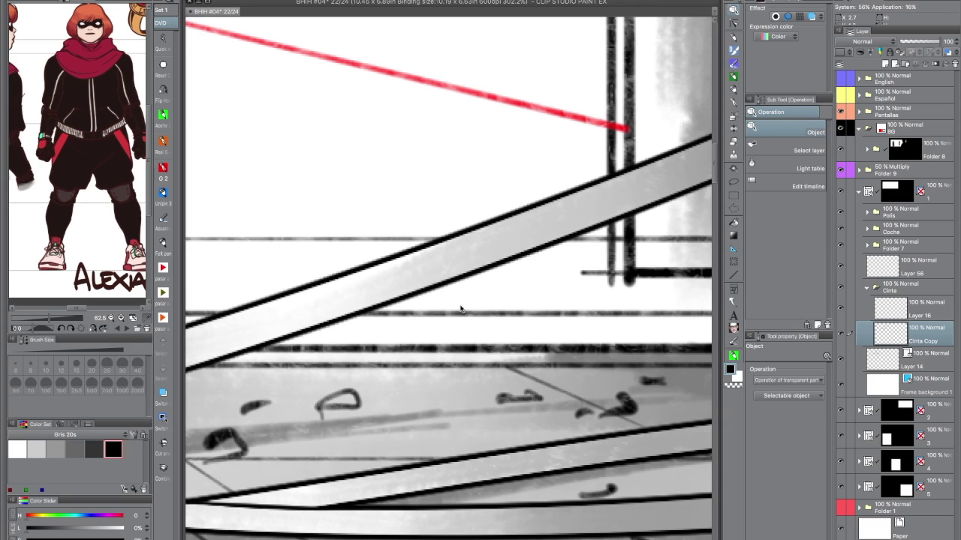
left_click(461, 309)
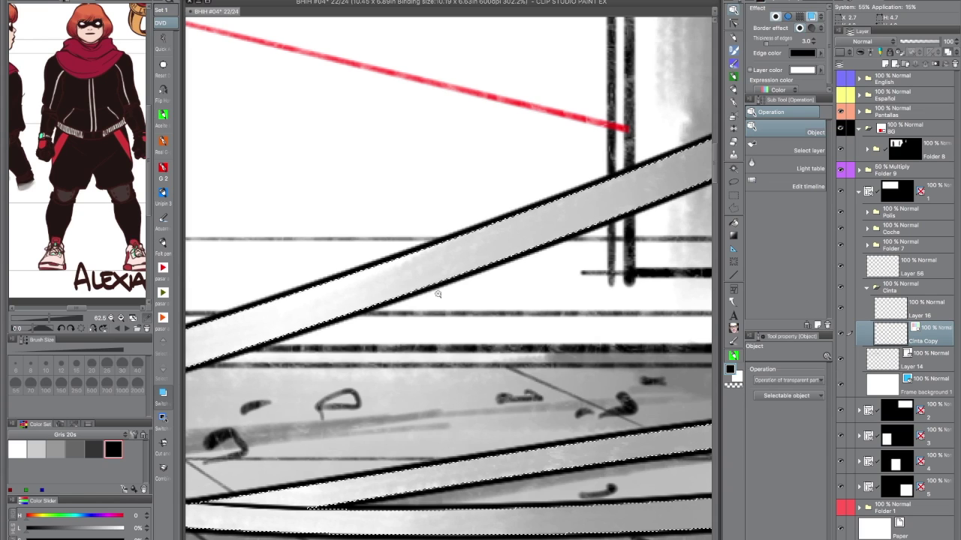
scroll(419, 279, "up", 4)
scroll(439, 272, "down", 3)
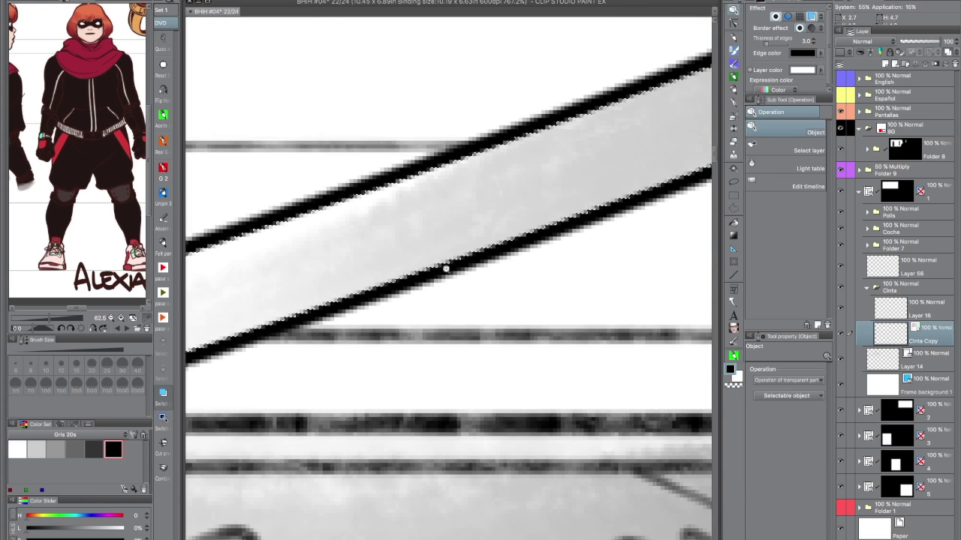
scroll(437, 275, "down", 5)
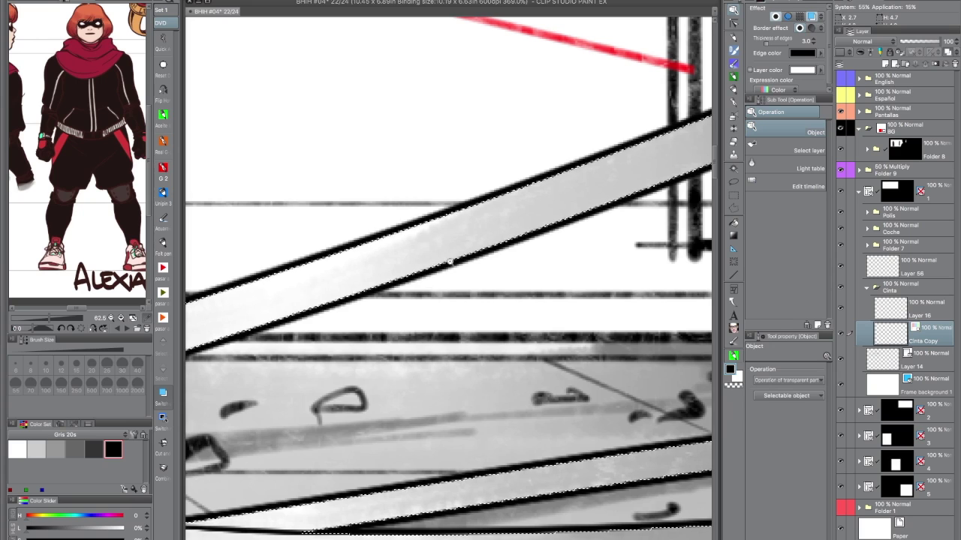
scroll(412, 302, "down", 1)
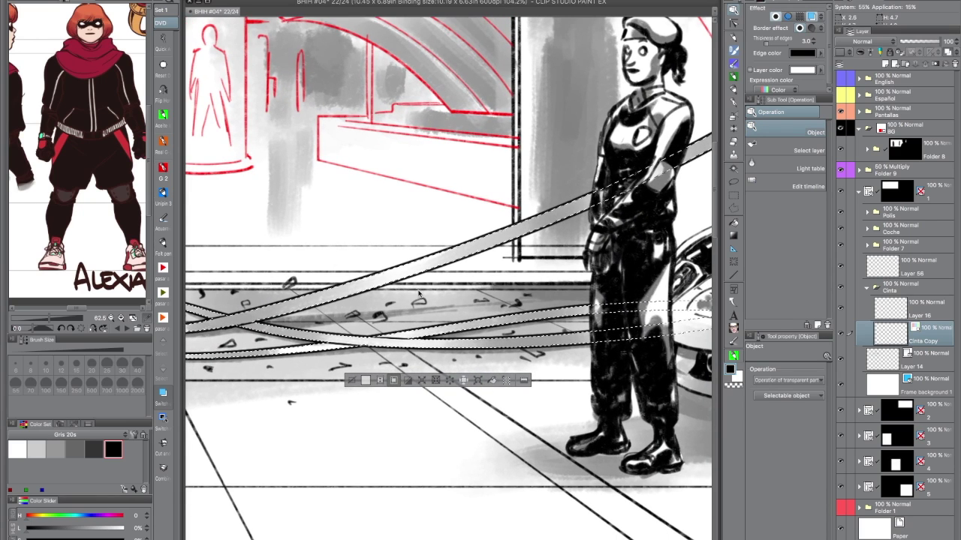
Rasterize the Cinta Copy layer again so its border effect becomes part of the tape drawing
right_click(926, 344)
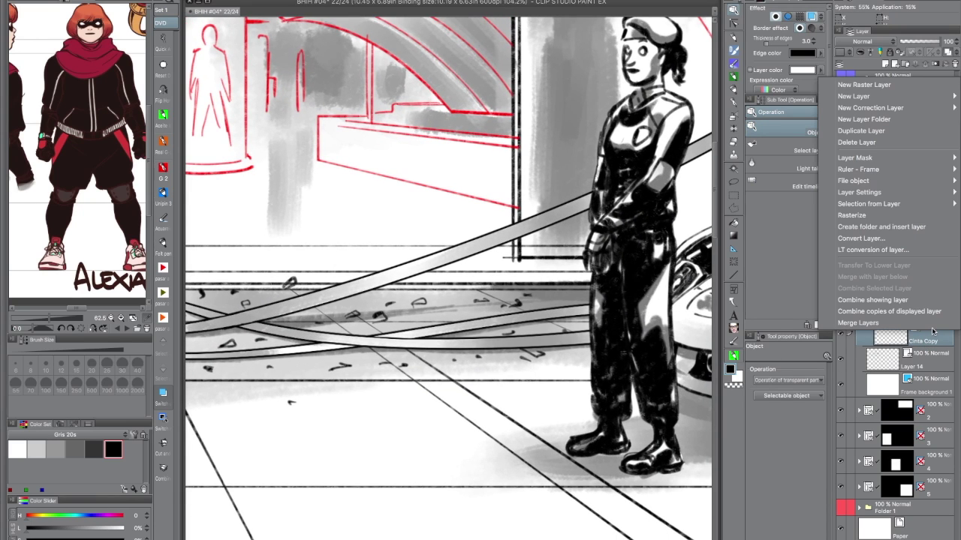
left_click(861, 215)
scroll(533, 431, "down", 3)
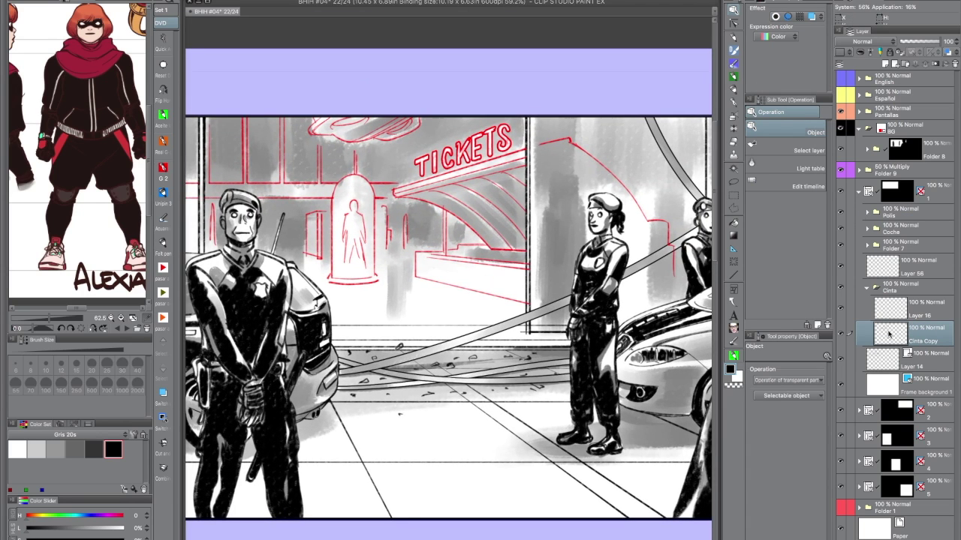
Load the Cinta Copy tape shapes as a selection, clear them from Folder 8's mask, and deselect
left_click(890, 334, "ctrl")
mouse_move(662, 304)
left_mouse_down()
mouse_move(618, 342)
mouse_move(598, 385)
left_mouse_up()
left_click(901, 152)
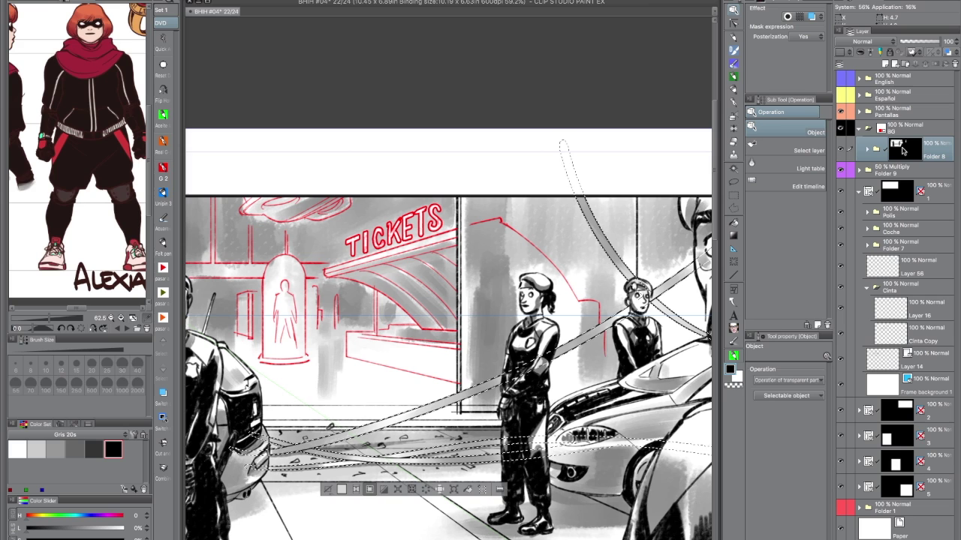
key("ctrl+d")
scroll(394, 481, "up", 1)
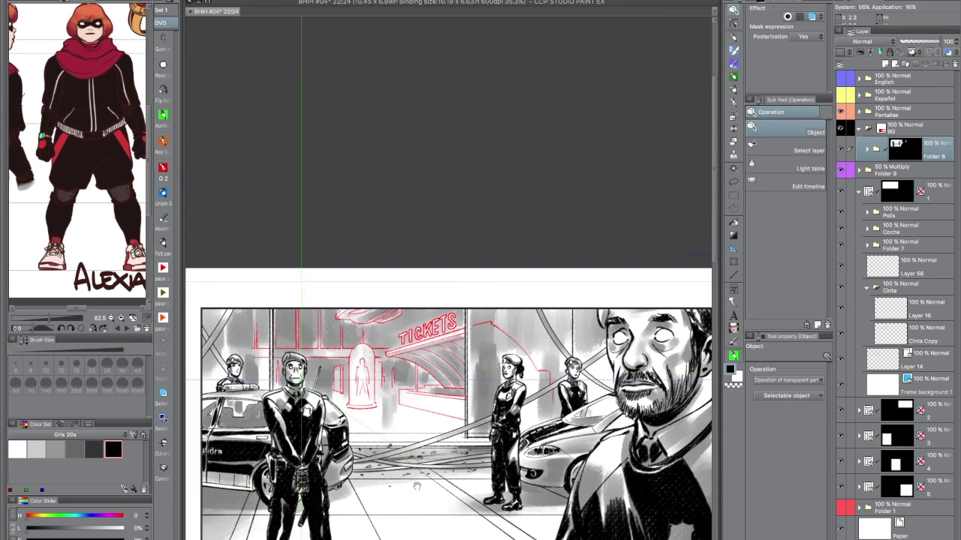
scroll(506, 411, "up", 1)
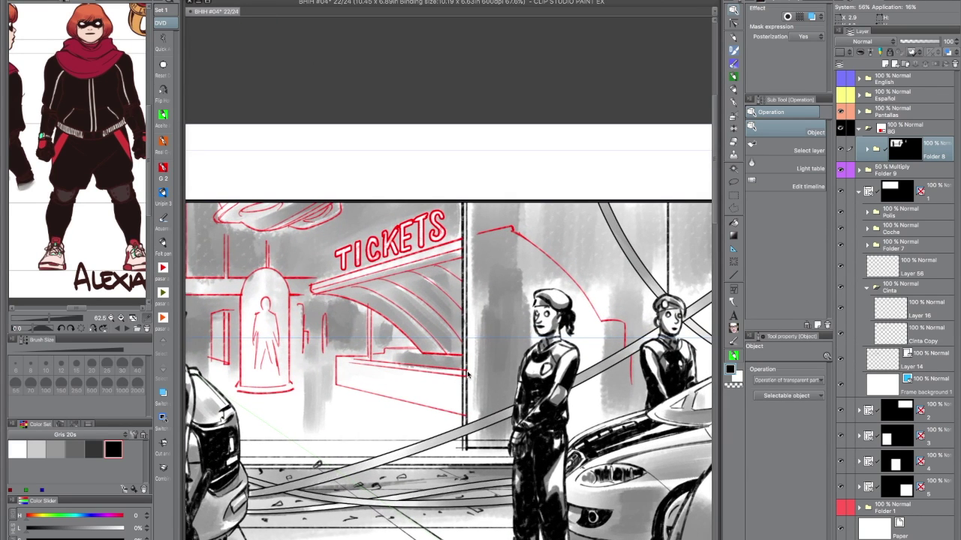
Collapse the Cinta folder and toggle Layer 14's visibility to check which lines it holds
left_click(868, 287)
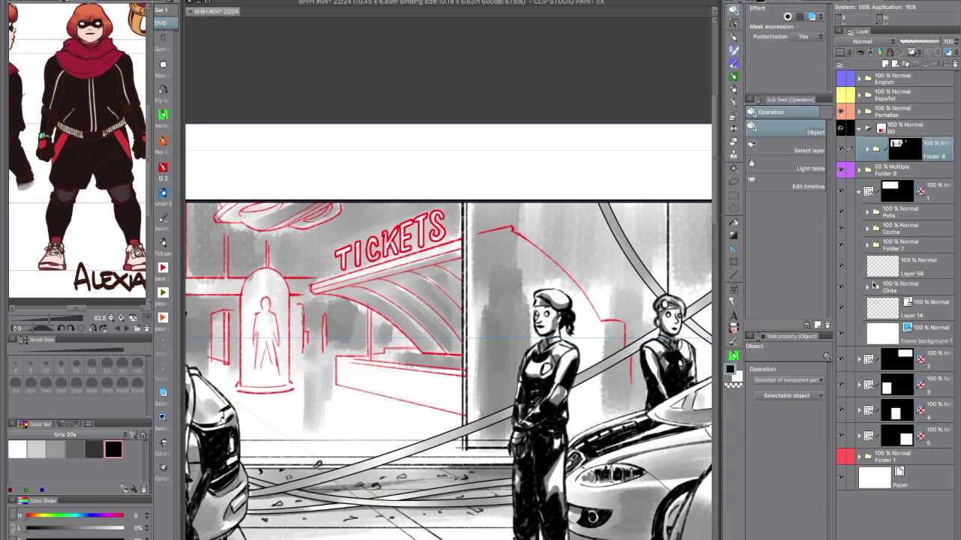
left_click(840, 267)
left_click(840, 311)
left_click(840, 311)
left_click(839, 310)
left_click(840, 311)
Rename Layer 14 in panel 1's folder as Suelo
double_click(914, 313)
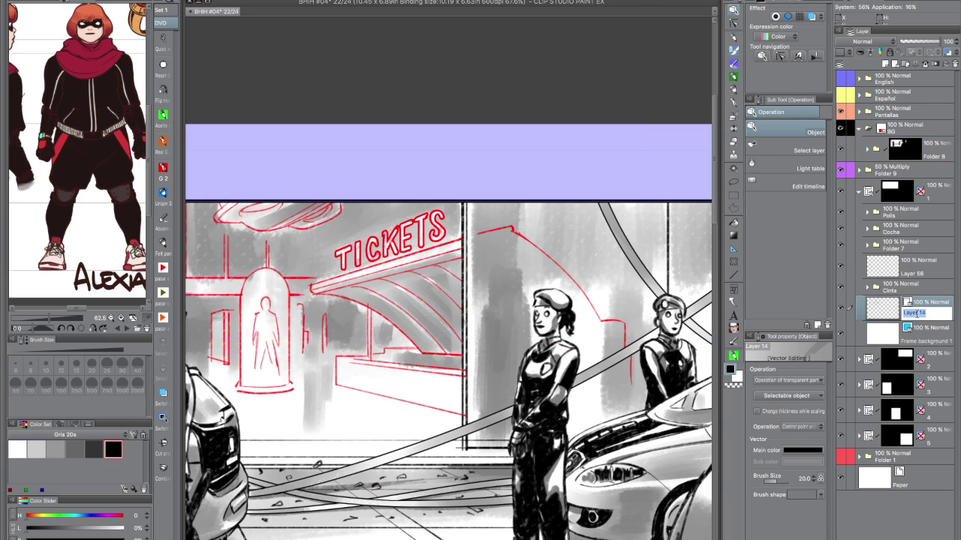
type("5")
key("Return")
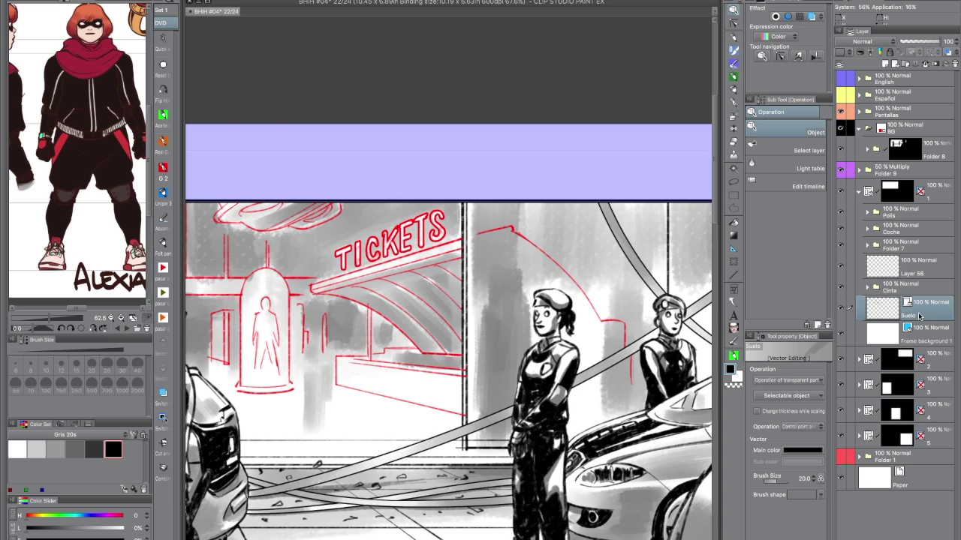
Load the Suelo layer's lines as a selection and clear them from Folder 8's mask
scroll(493, 486, "down", 5)
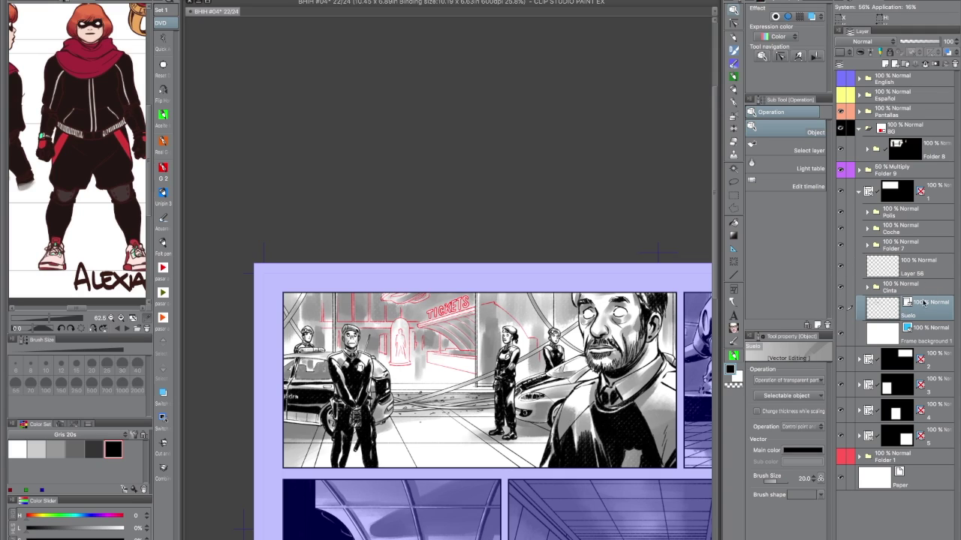
left_click(890, 304, "super")
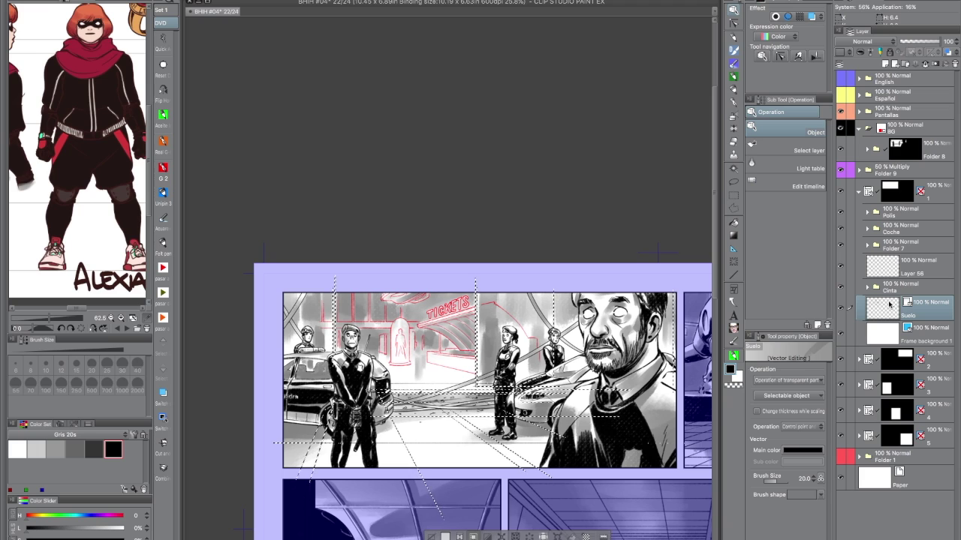
left_click(905, 150)
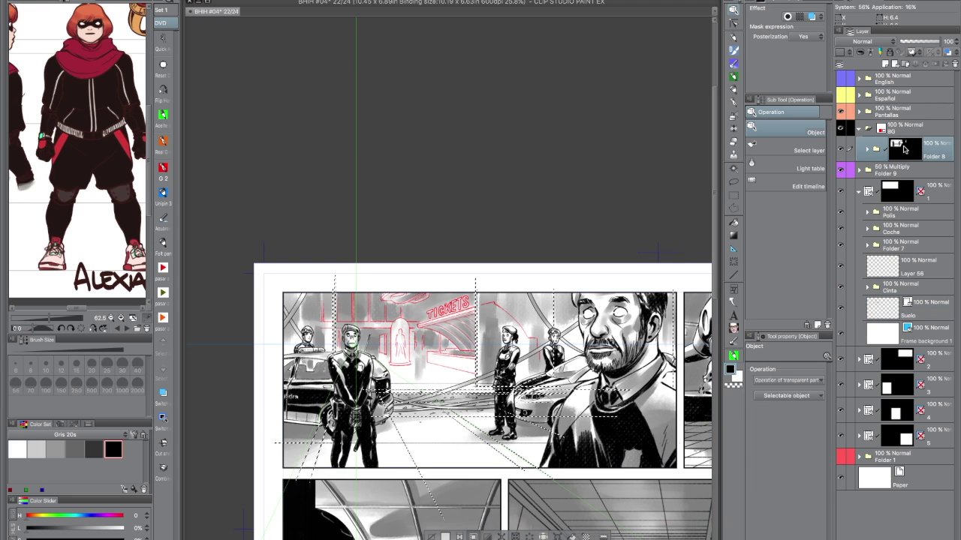
scroll(488, 376, "up", 5)
scroll(531, 351, "up", 2)
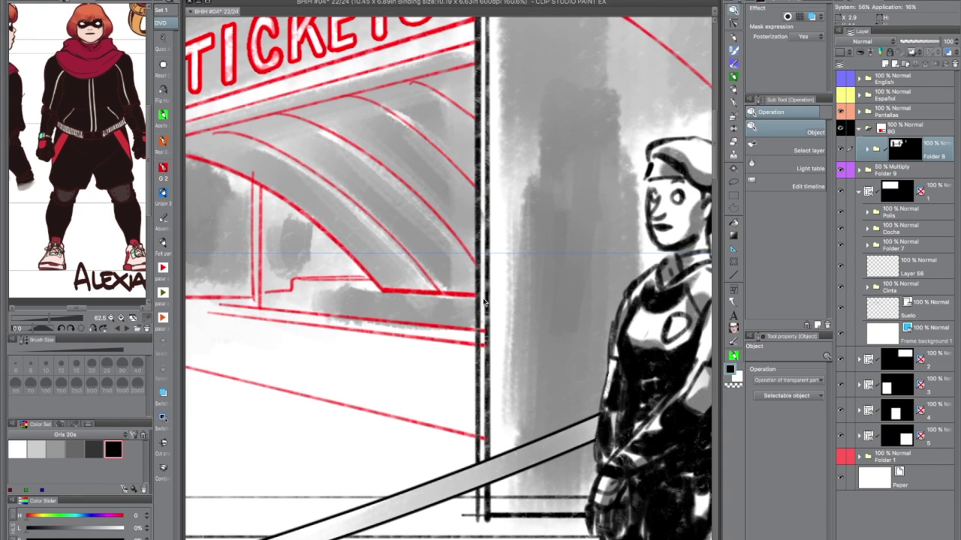
Erase the red line ends overrunning the black column from Folder 8's mask, and check the rest of panel 1
key("e")
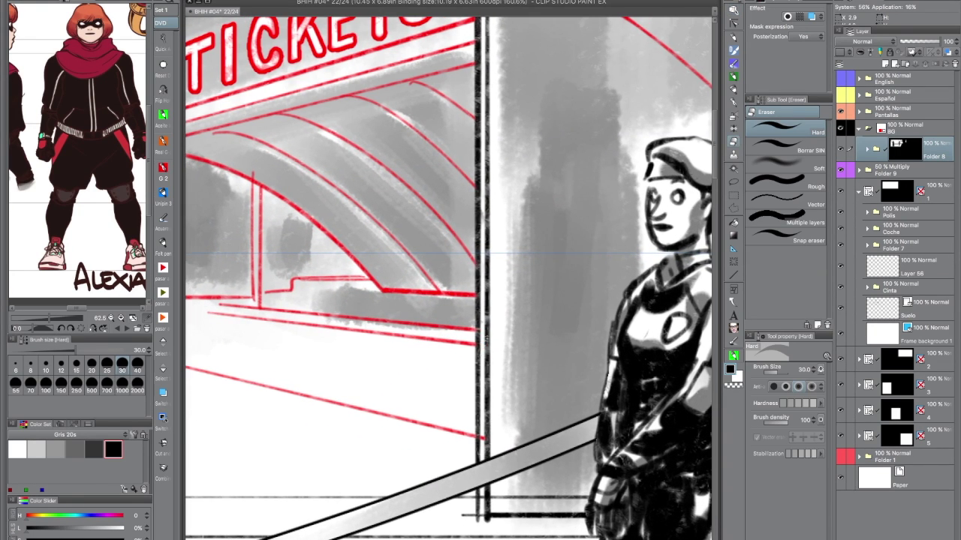
key("o")
scroll(485, 426, "down", 5)
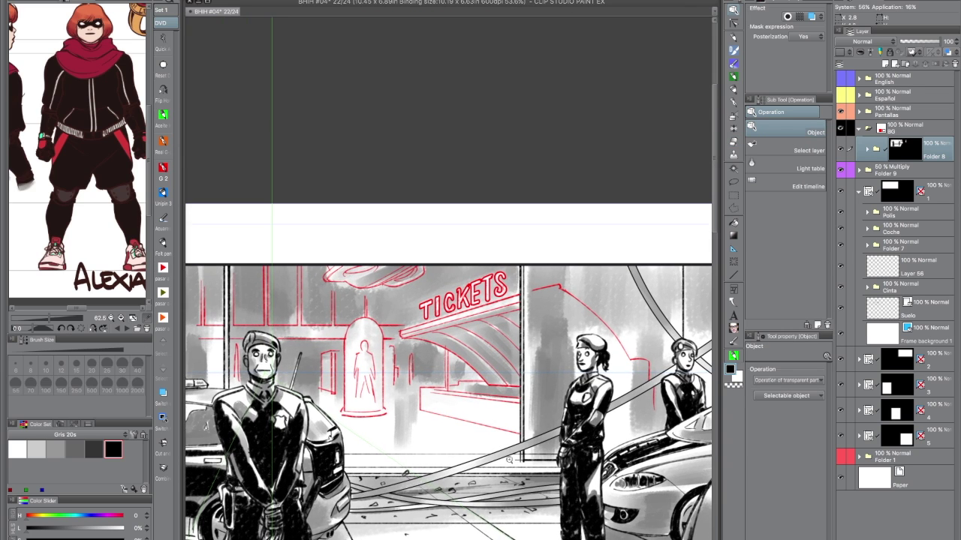
left_click_drag(345, 456, 476, 457)
scroll(393, 306, "up", 8)
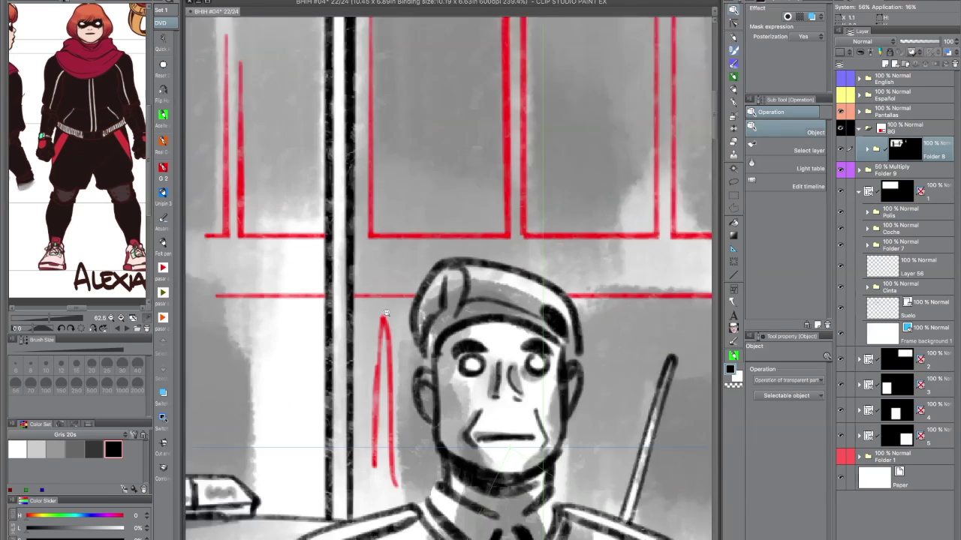
scroll(393, 306, "down", 9)
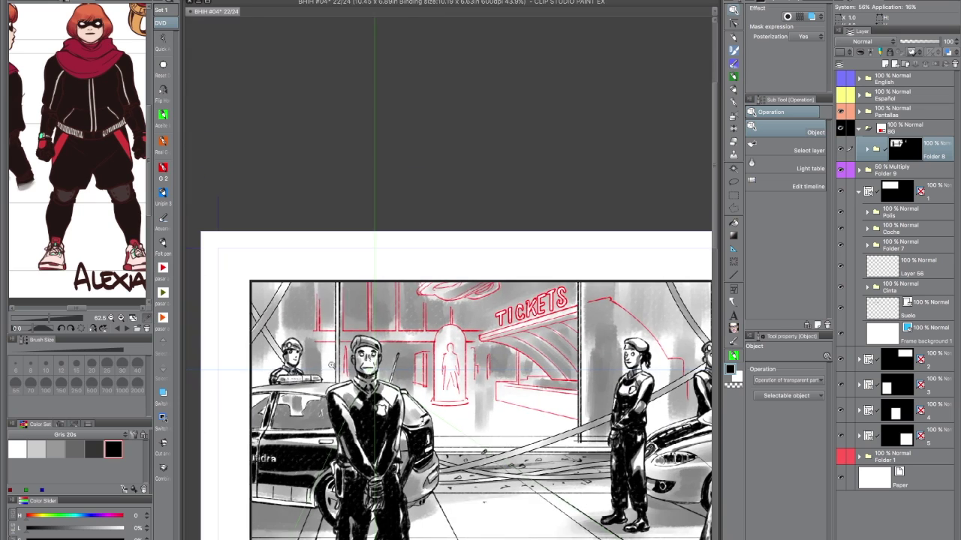
scroll(447, 420, "up", 1)
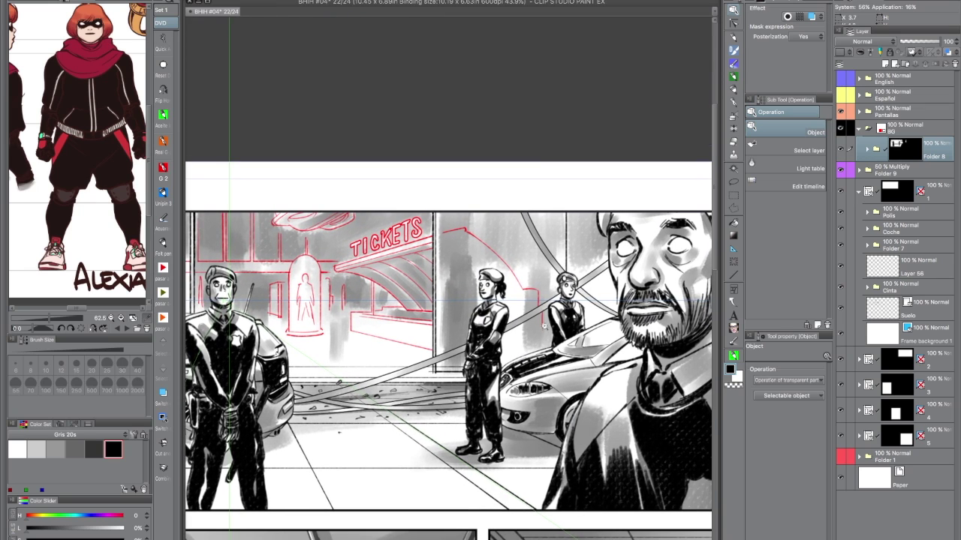
scroll(543, 402, "down", 3)
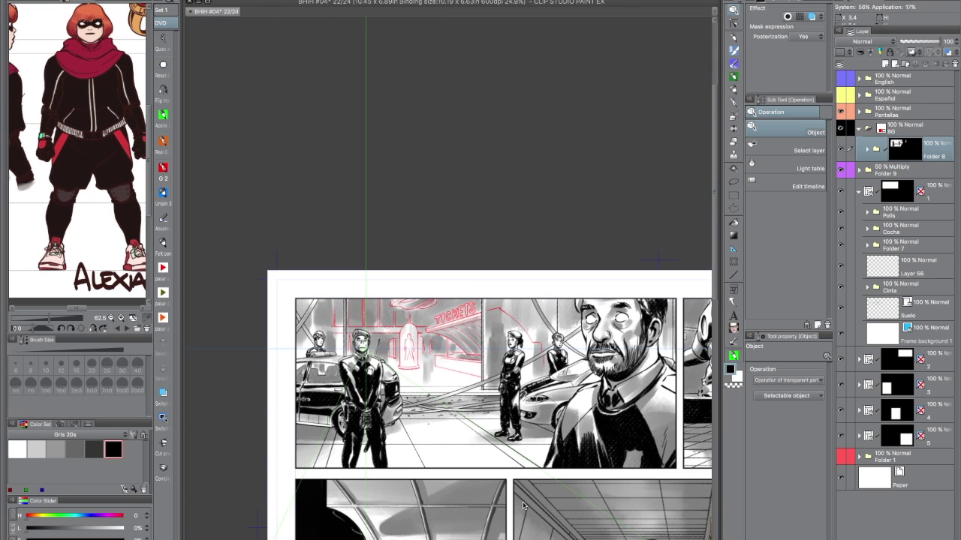
Collapse panel 1's frame folder and rename the masked Folder 8 inside BG as 1
left_click(860, 192)
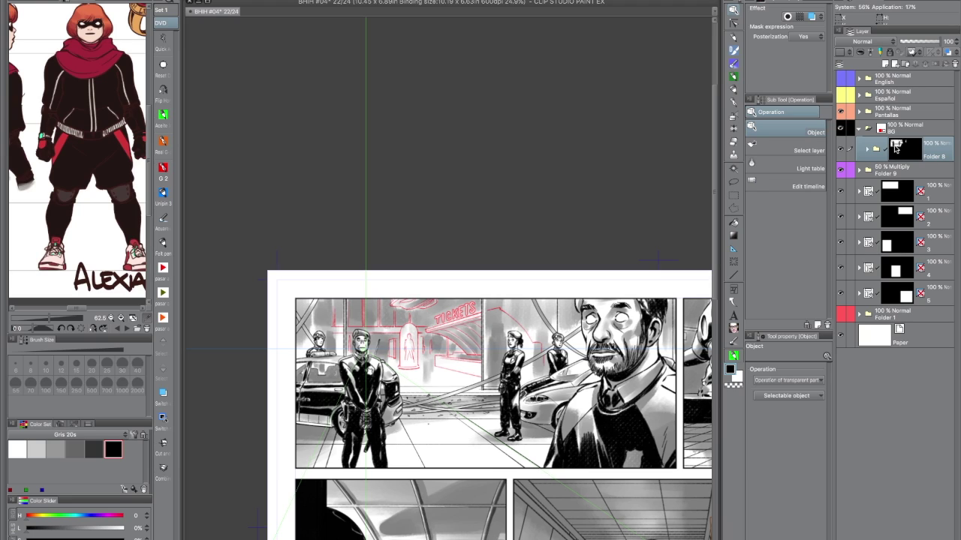
double_click(935, 155)
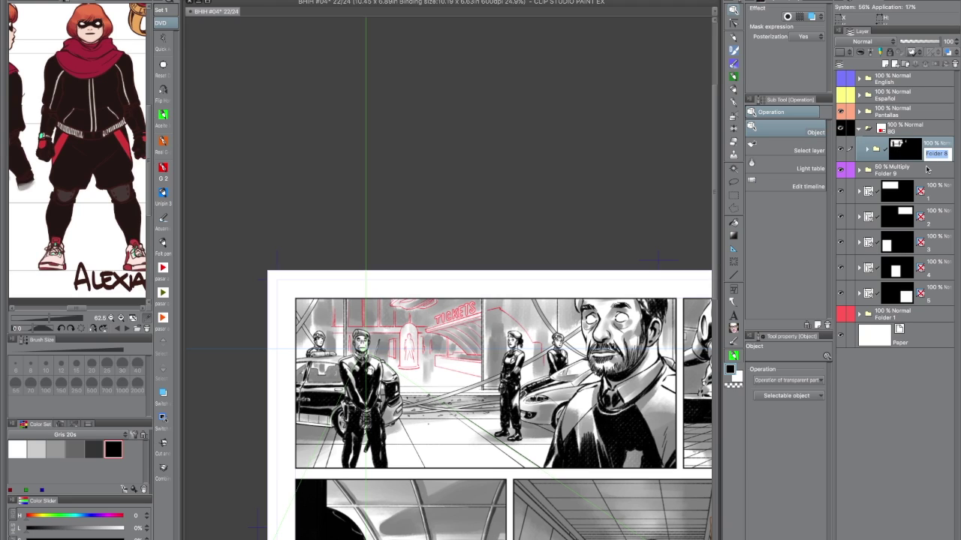
type("1")
key("Return")
Toggle the Folder 9 grey tones off and on to examine panel 2's line art
scroll(682, 400, "right", 10)
left_click_drag(512, 484, 478, 421)
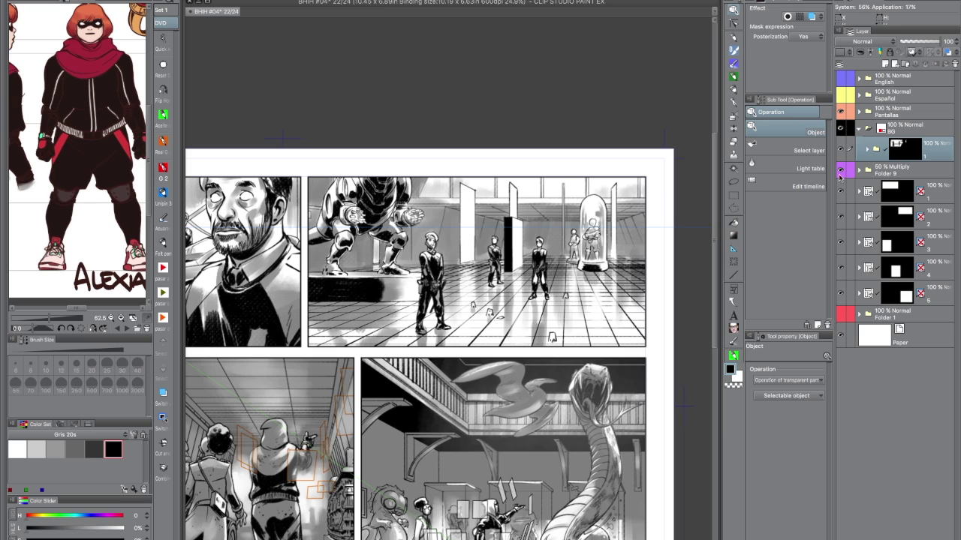
left_click(841, 171)
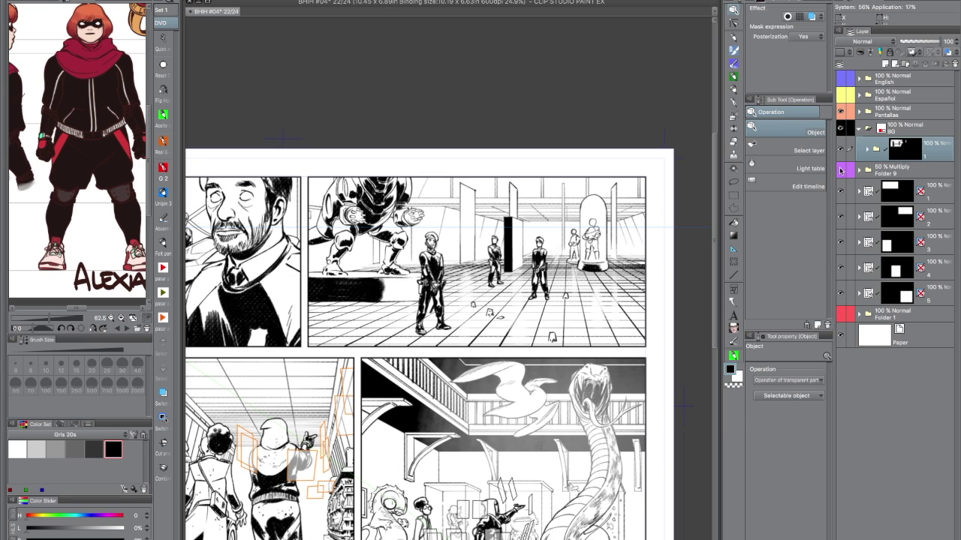
left_click(841, 172)
left_click(841, 172)
left_click(843, 170)
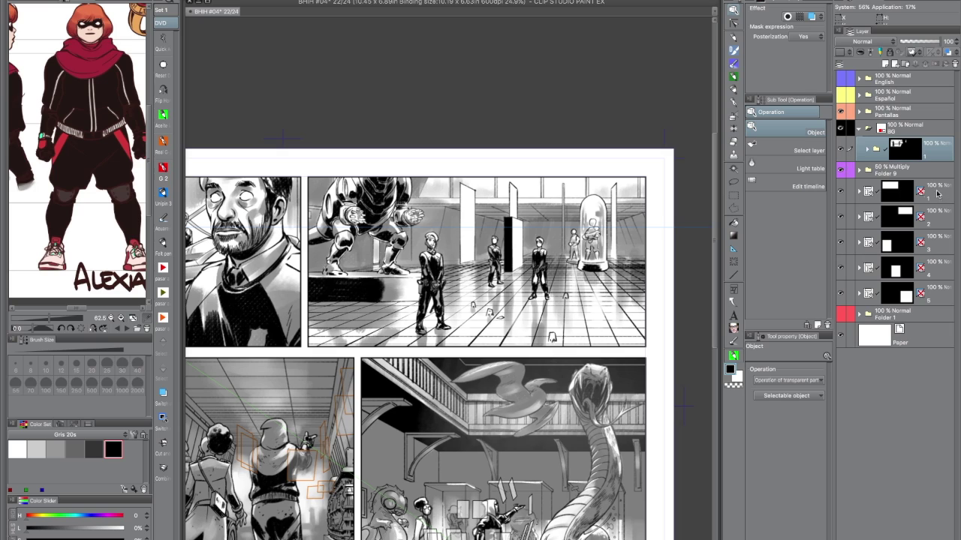
Expand panel 2's frame folder and toggle its Suelo layer to check which lines it holds
left_click(859, 217)
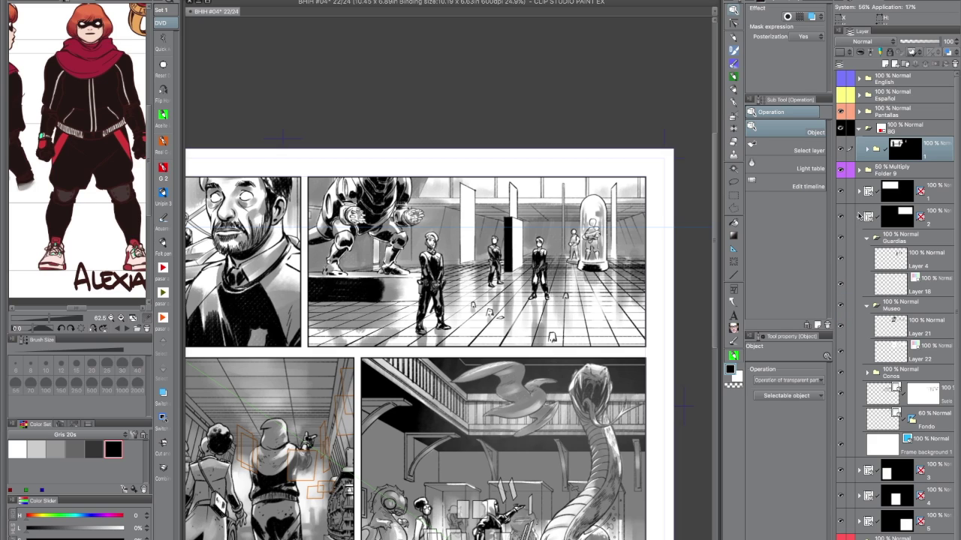
scroll(947, 422, "down", 1)
scroll(949, 405, "up", 1)
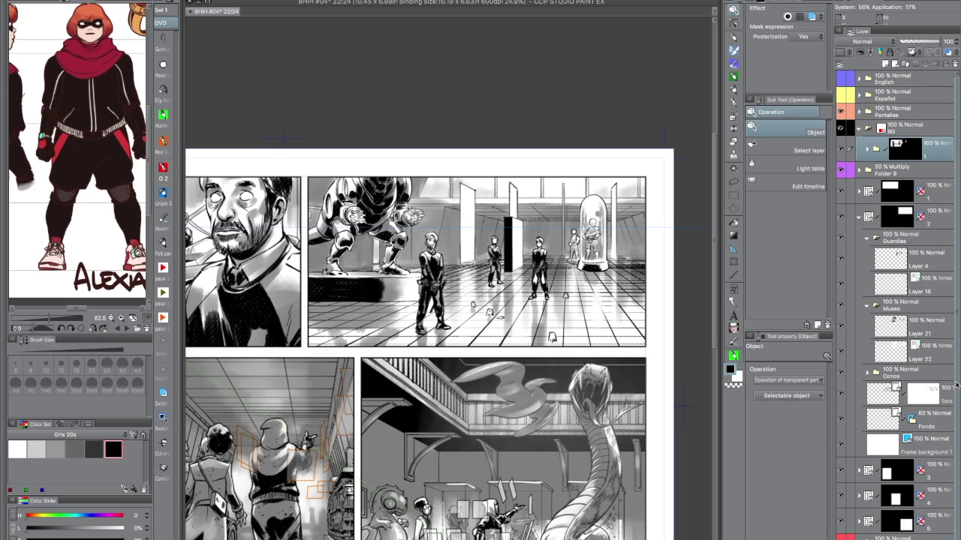
left_click(840, 393)
left_click(839, 393)
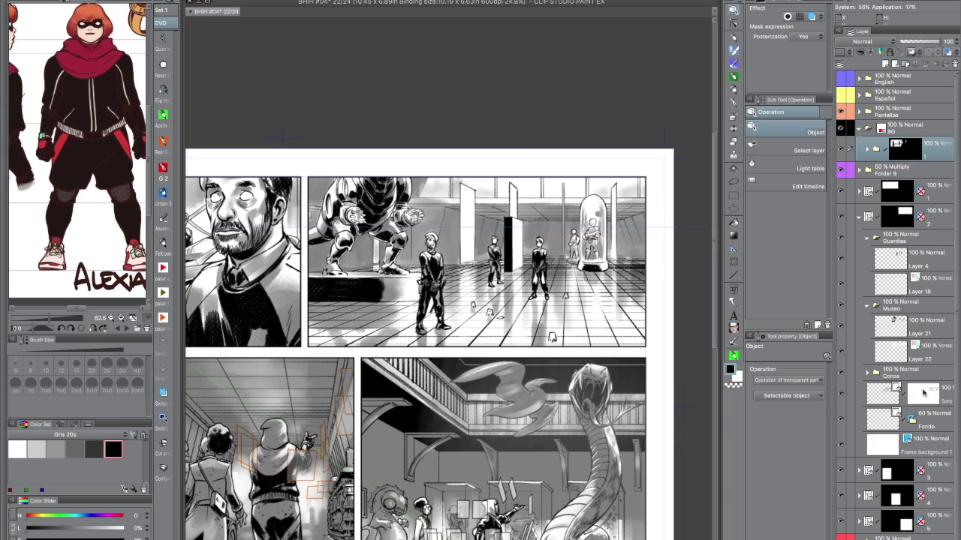
Move the masked Suelo layer to the top of panel 2's folder and enable its orange layer color
left_click(918, 396)
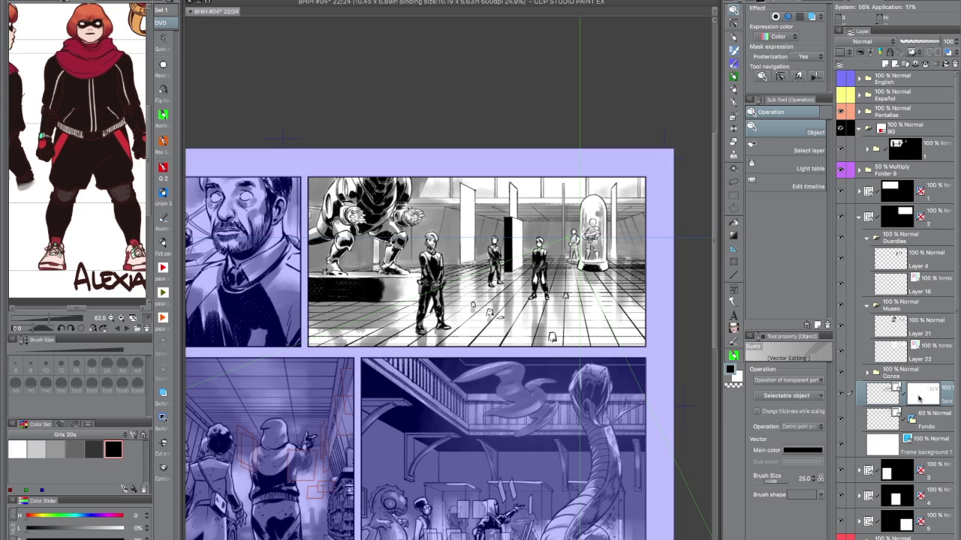
mouse_move(922, 392)
left_mouse_down()
mouse_move(914, 300)
mouse_move(919, 391)
left_mouse_up()
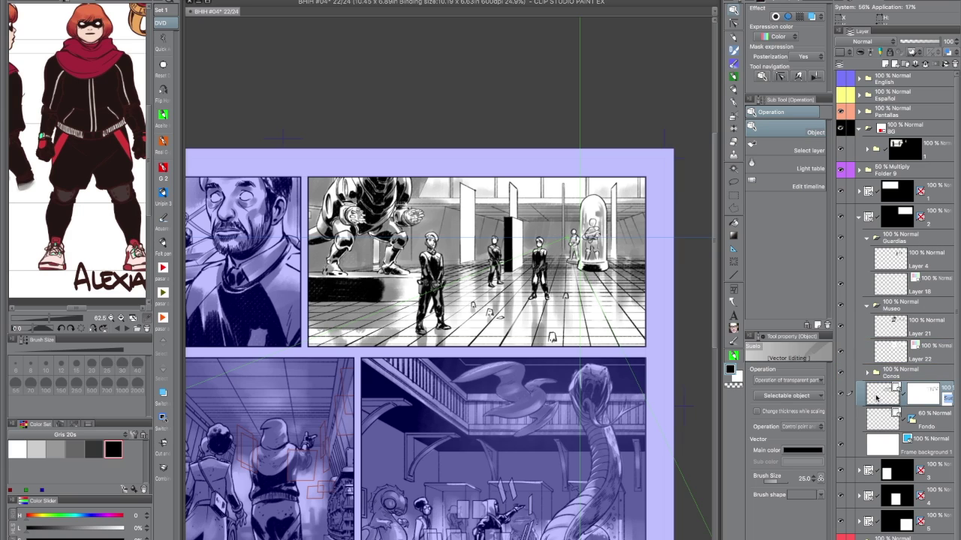
left_click_drag(947, 397, 928, 234)
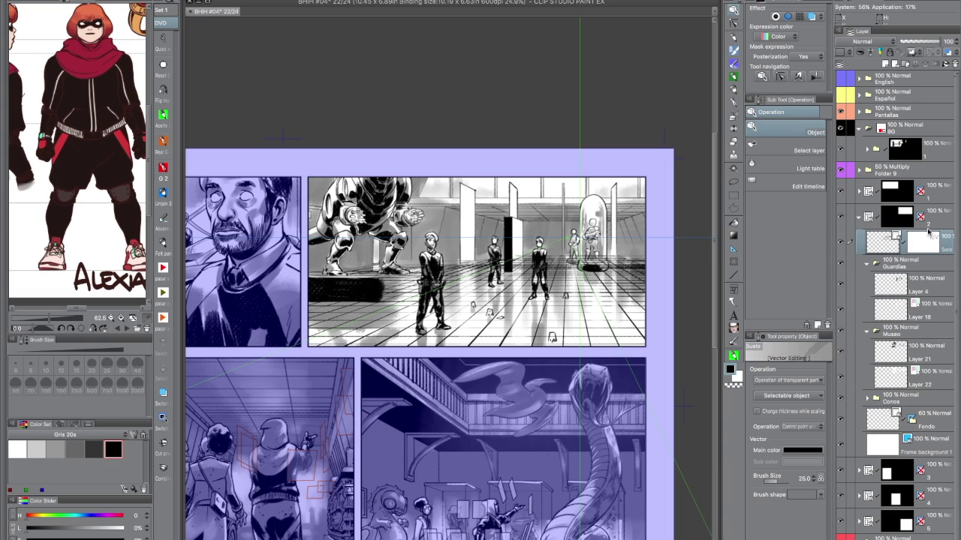
left_click(812, 15)
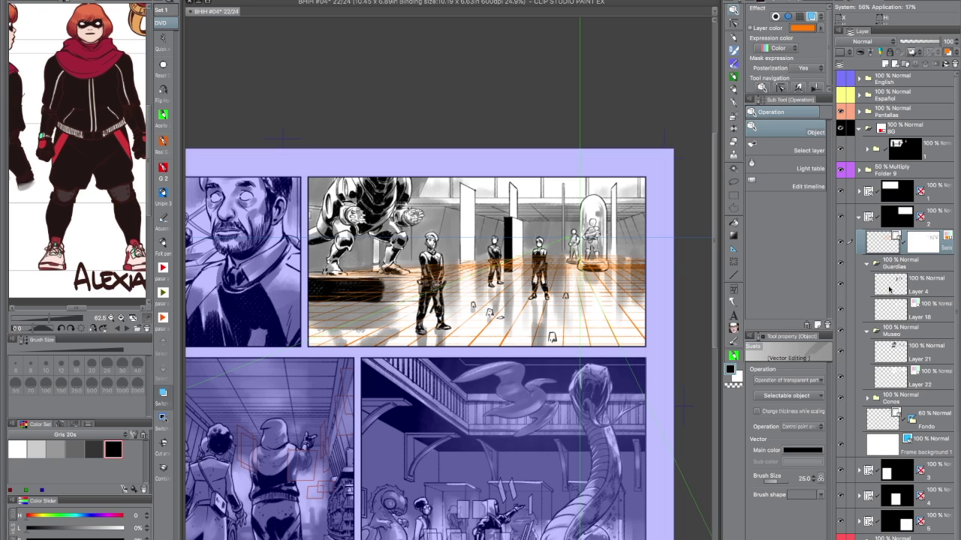
Combine the outlines of the Guardias, Museo and Conos artwork into one selection and mask those areas out of the Suelo layer
left_click(895, 311, "ctrl")
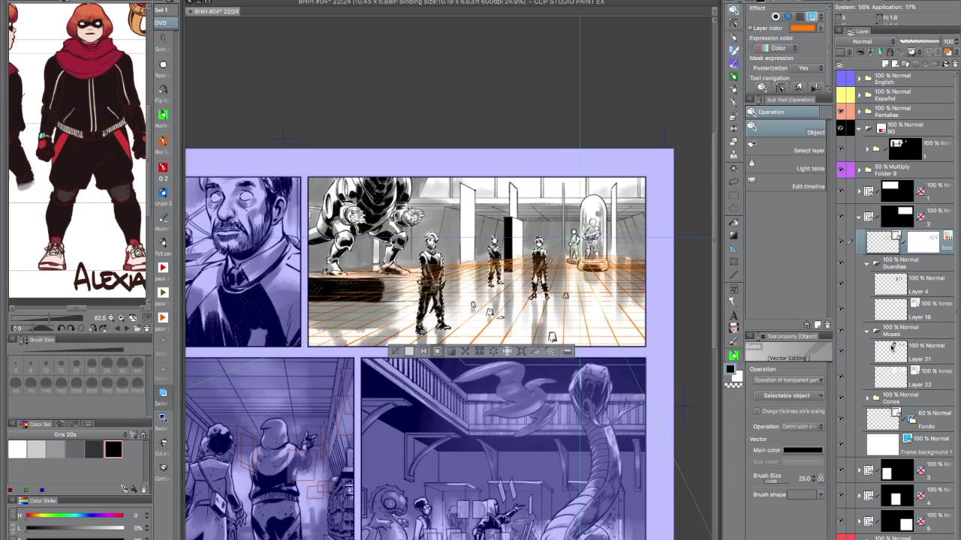
left_click(890, 350, "ctrl")
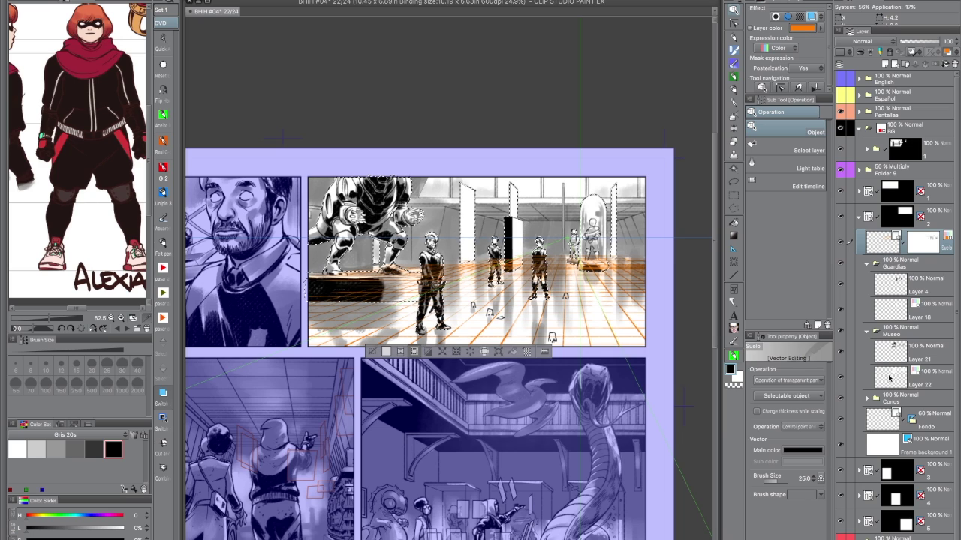
left_click(869, 331)
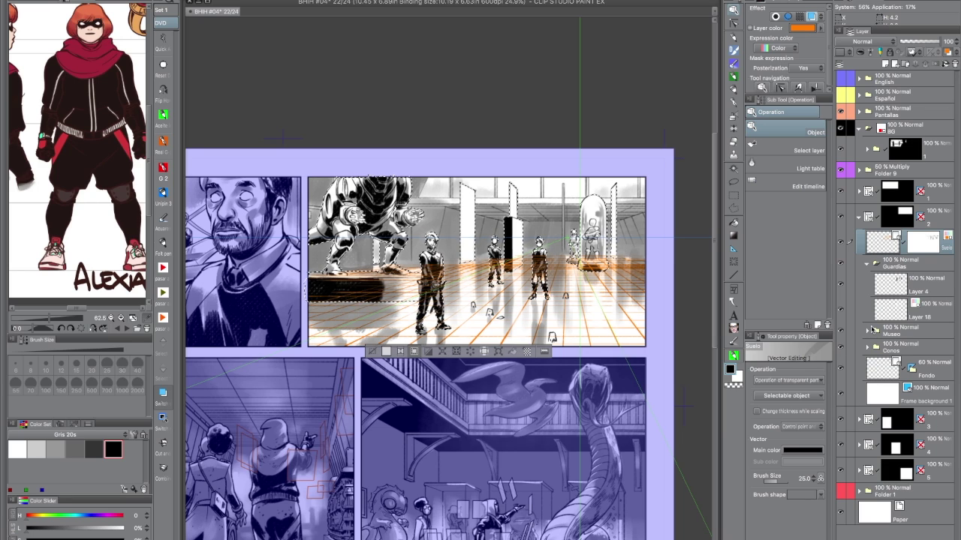
left_click(867, 267)
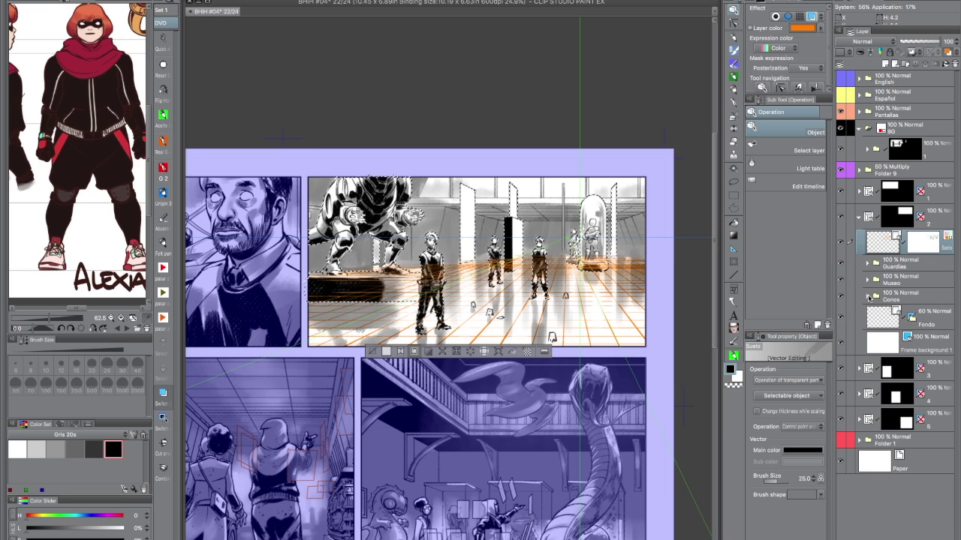
left_click(869, 295)
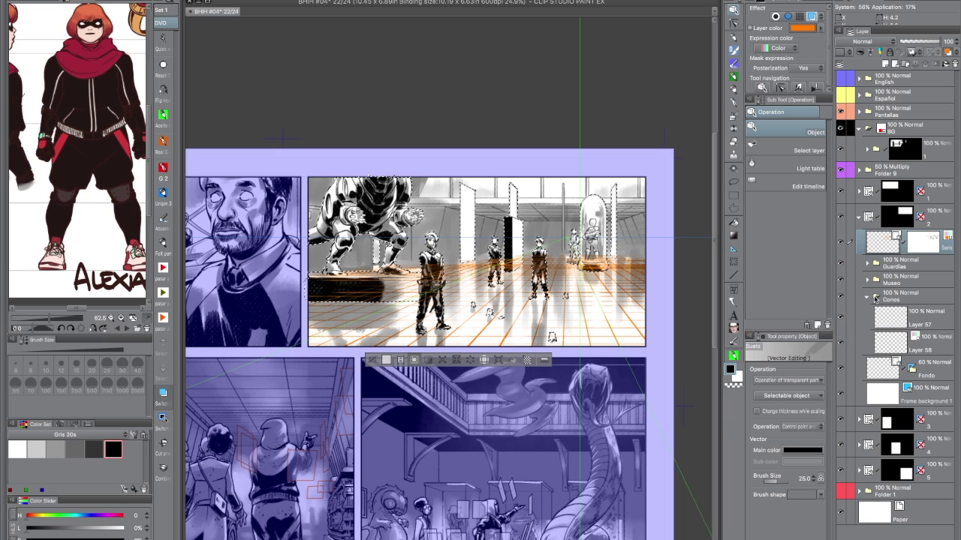
left_click(866, 296)
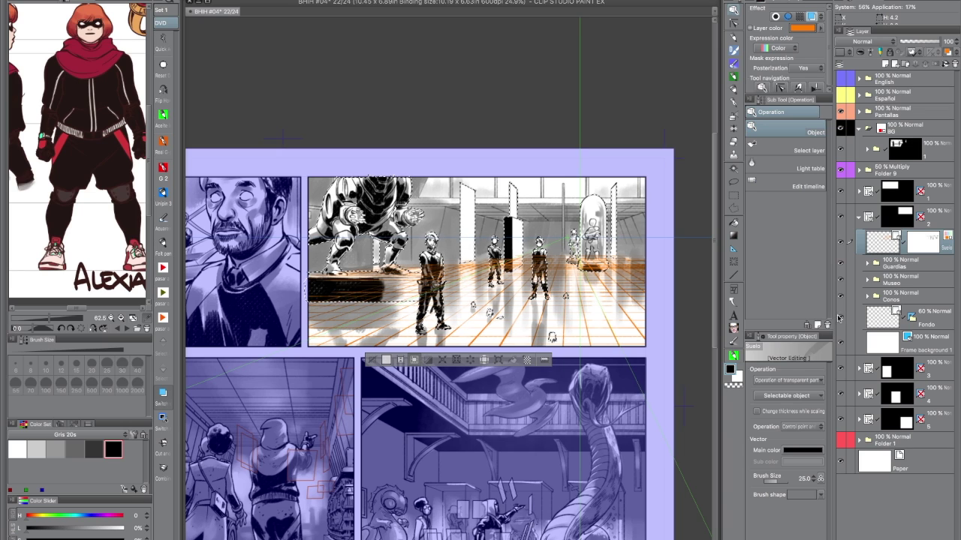
left_click(924, 242)
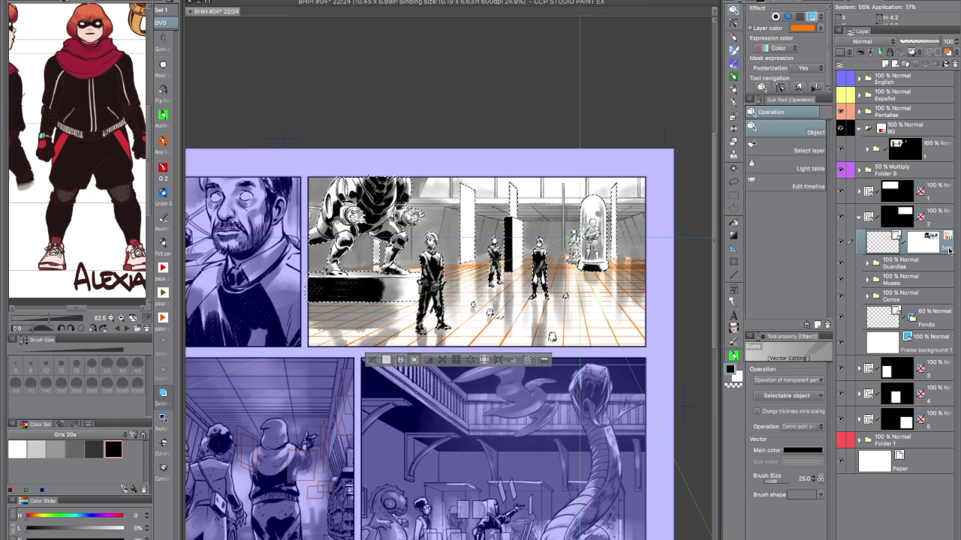
Move Suelo out above panel 2's frame folder and restrict its layer mask to the panel 2 frame area
left_click_drag(947, 253, 935, 208)
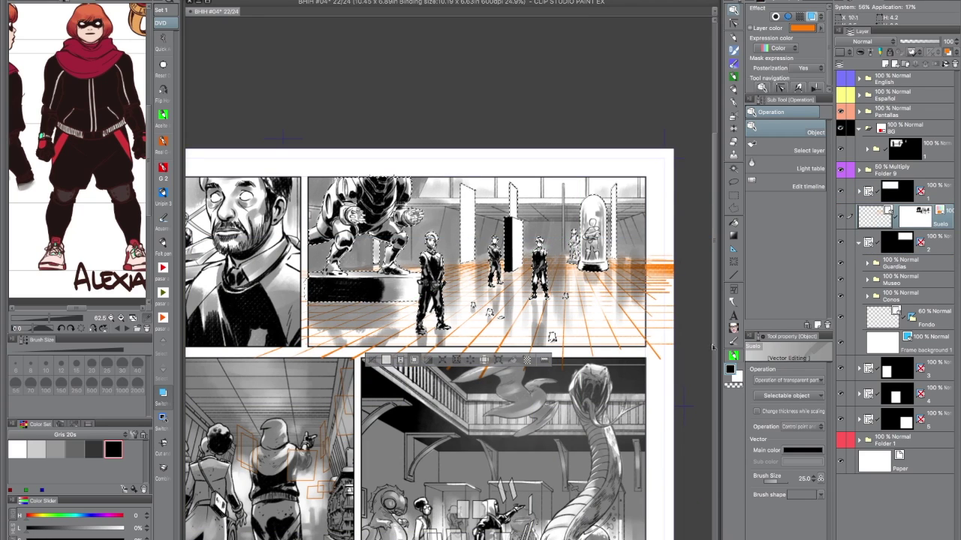
left_click(912, 219, "ctrl")
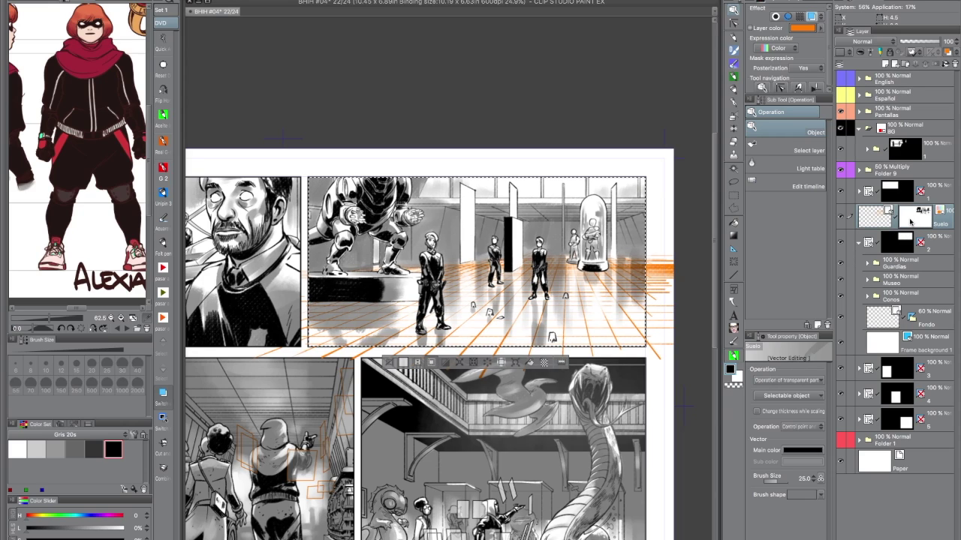
key("ctrl+d")
scroll(647, 310, "up", 5)
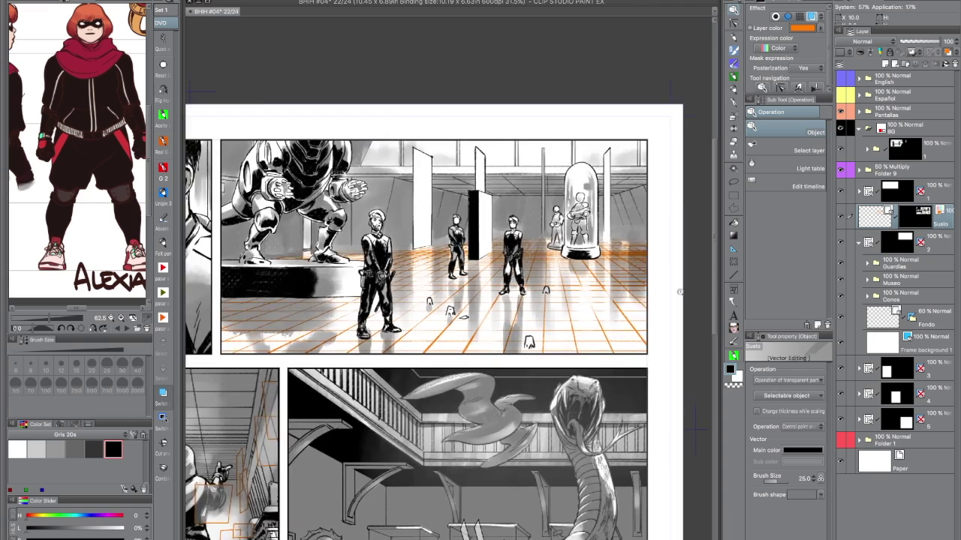
scroll(695, 282, "up", 7)
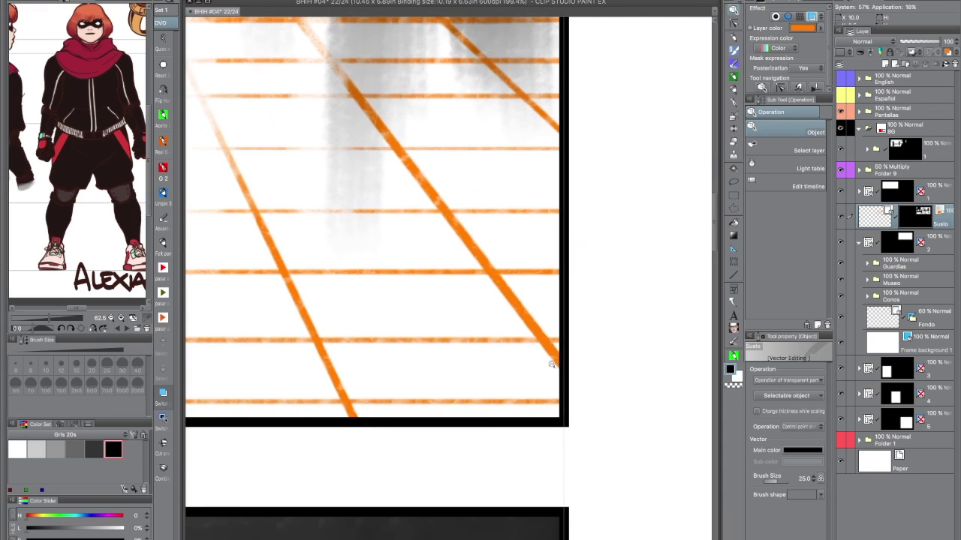
scroll(616, 333, "down", 12)
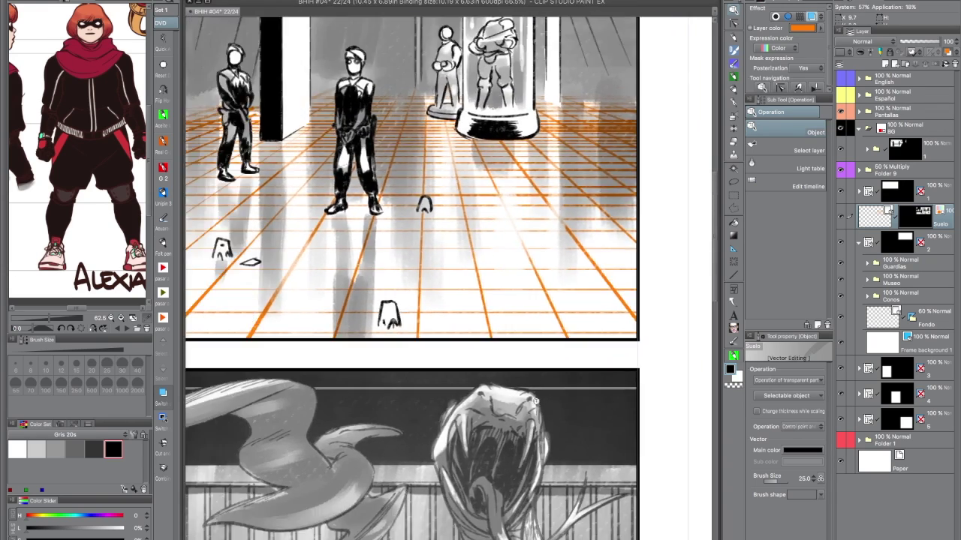
scroll(522, 301, "down", 4)
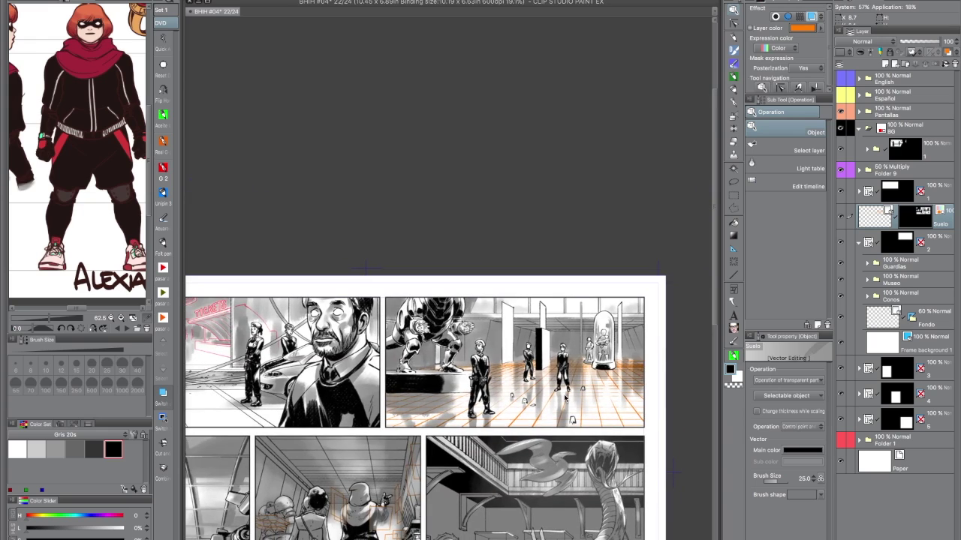
Turn off Suelo's orange layer color and move the layer into the BG folder below folder 1
left_click(947, 52)
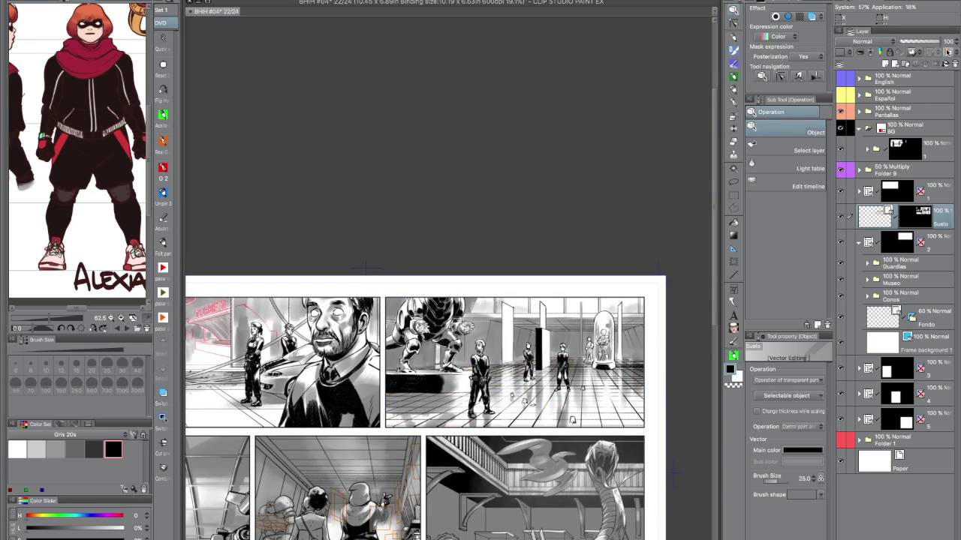
left_click_drag(937, 217, 922, 131)
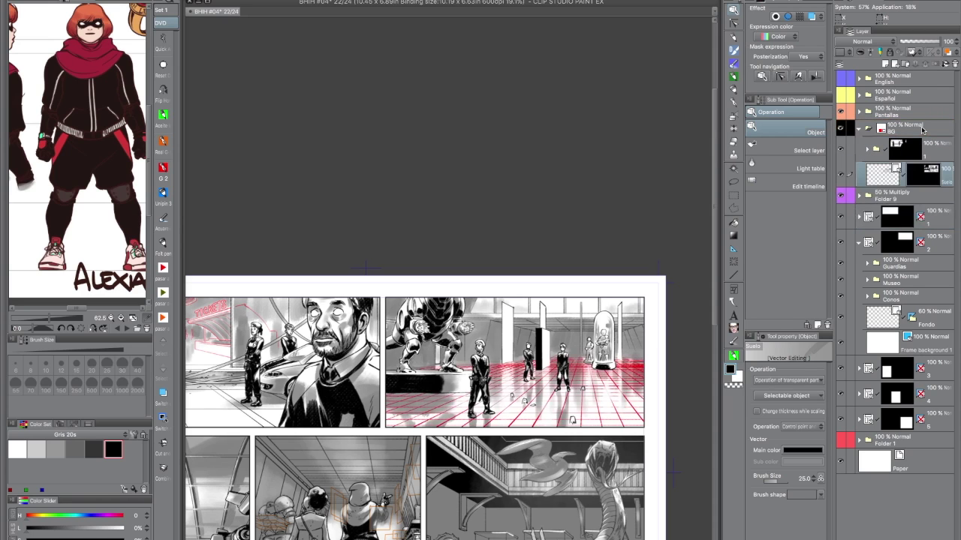
scroll(538, 462, "up", 2)
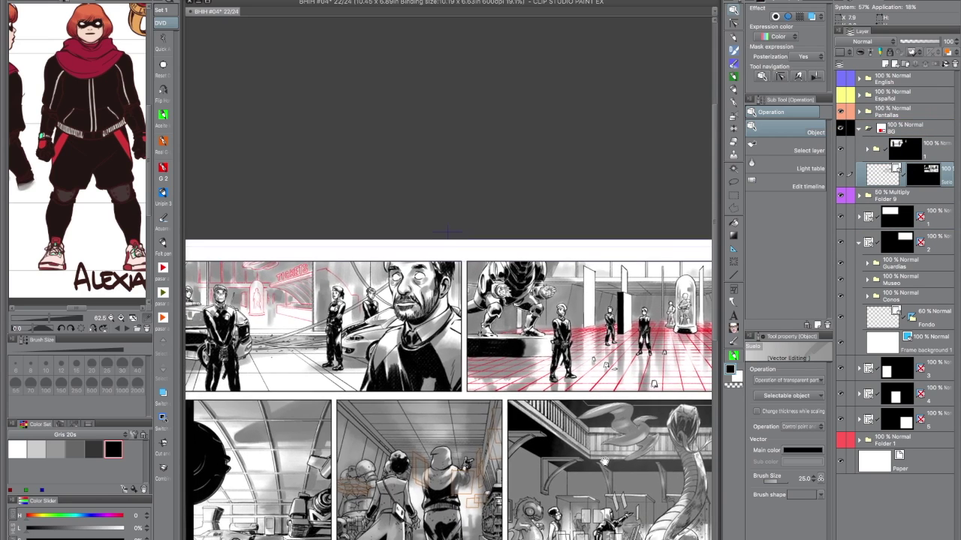
scroll(567, 443, "down", 2)
scroll(601, 375, "up", 1)
scroll(615, 353, "down", 1)
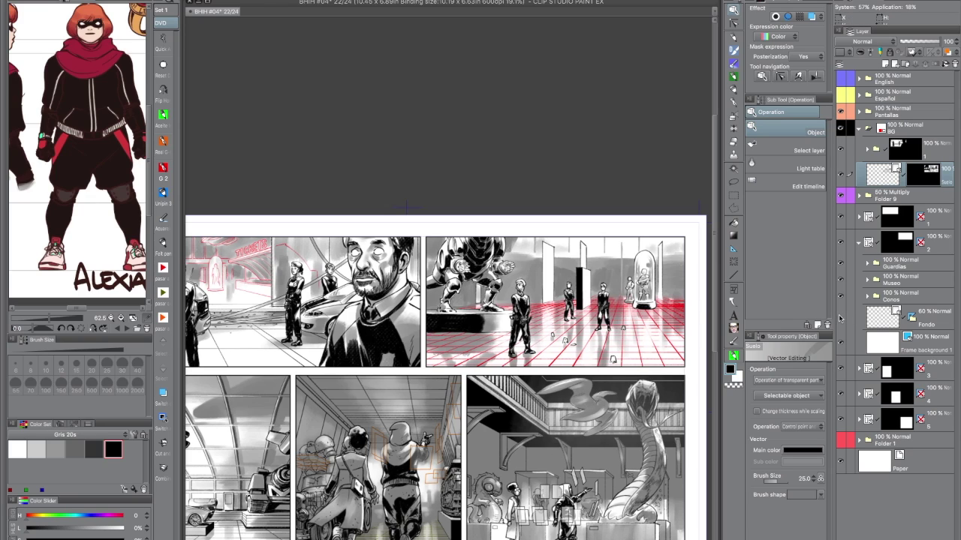
Move the Fondo layer to the top of panel 2's frame folder and enable its orange layer color
left_click_drag(929, 321, 915, 256)
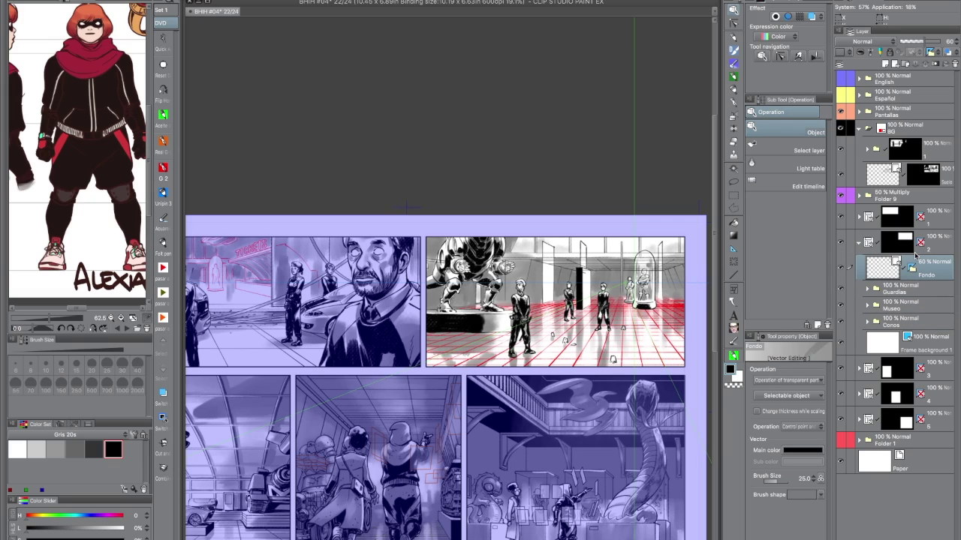
left_click(811, 16)
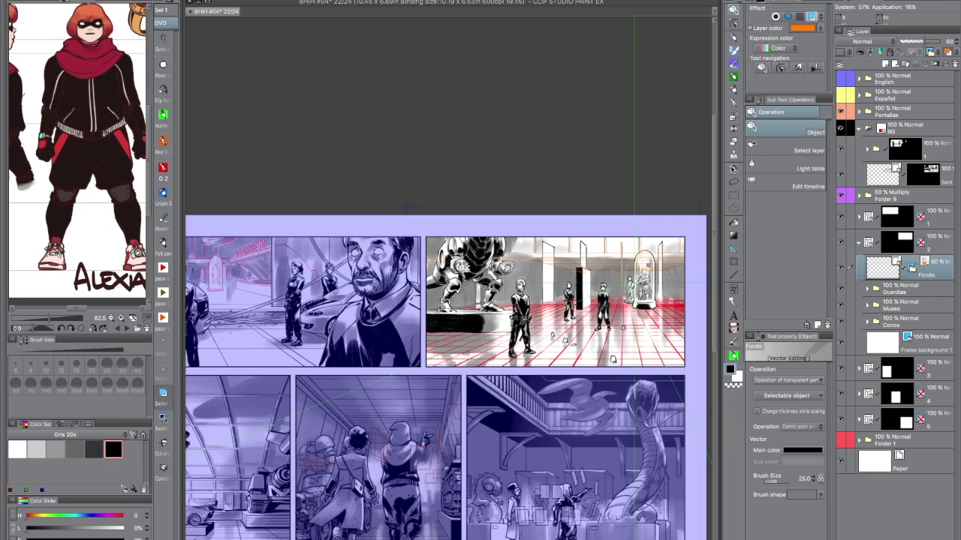
scroll(625, 316, "up", 3)
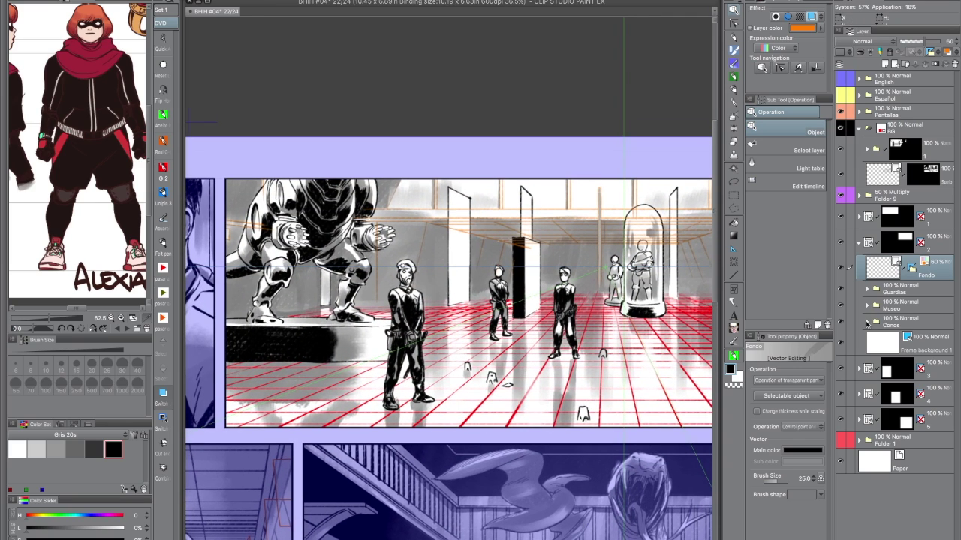
Select the outlines of the Museo and Guardias artwork and mask those areas out of the Fondo layer
left_click(866, 307)
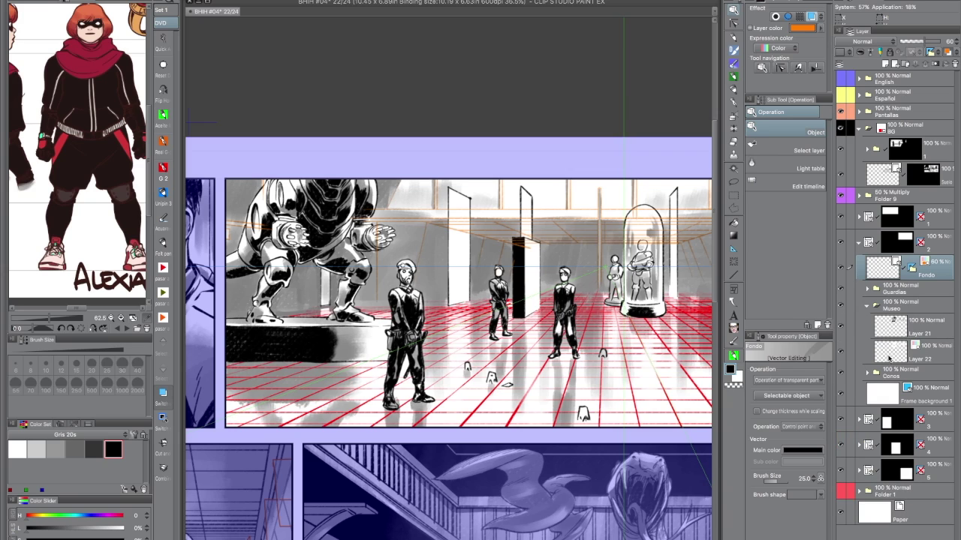
left_click(893, 330, "ctrl")
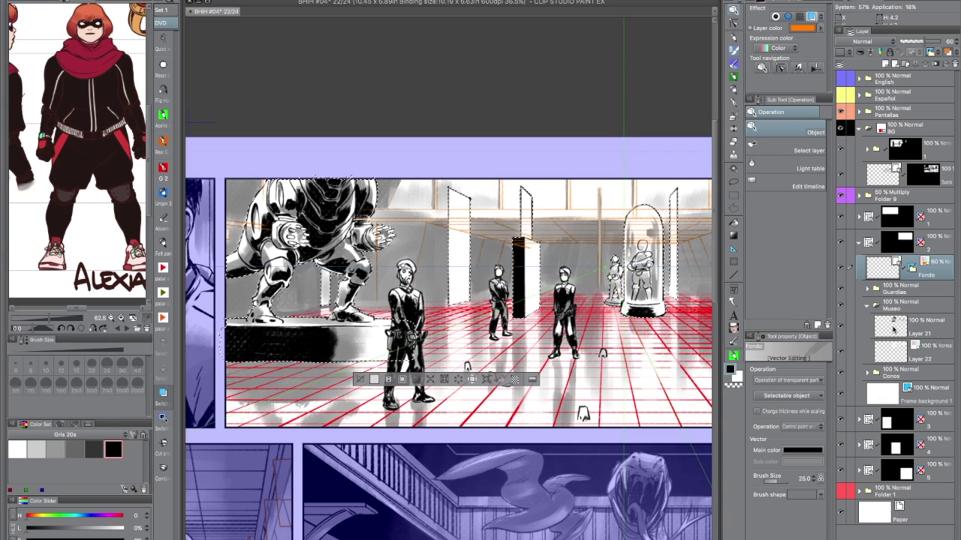
left_click(867, 306)
left_click(871, 287)
left_click(893, 308)
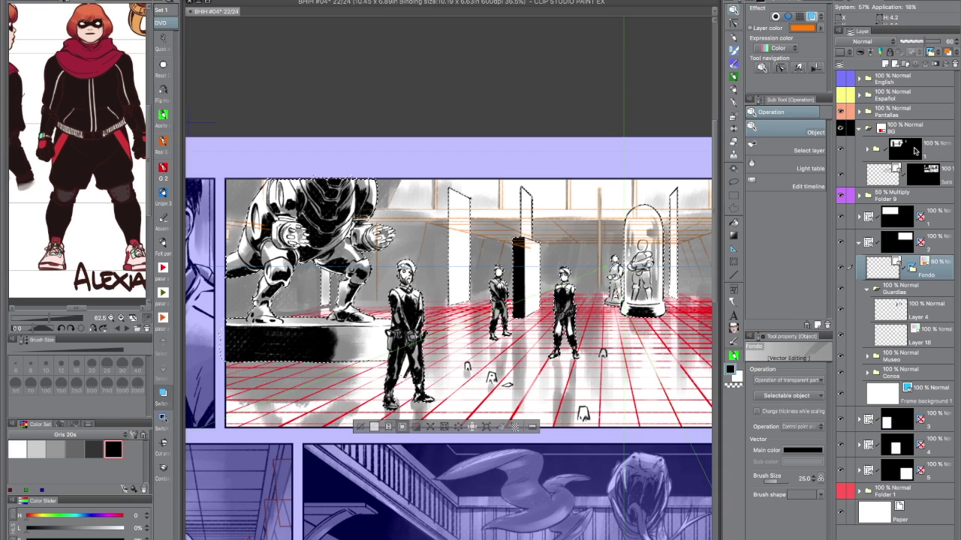
left_click(938, 65)
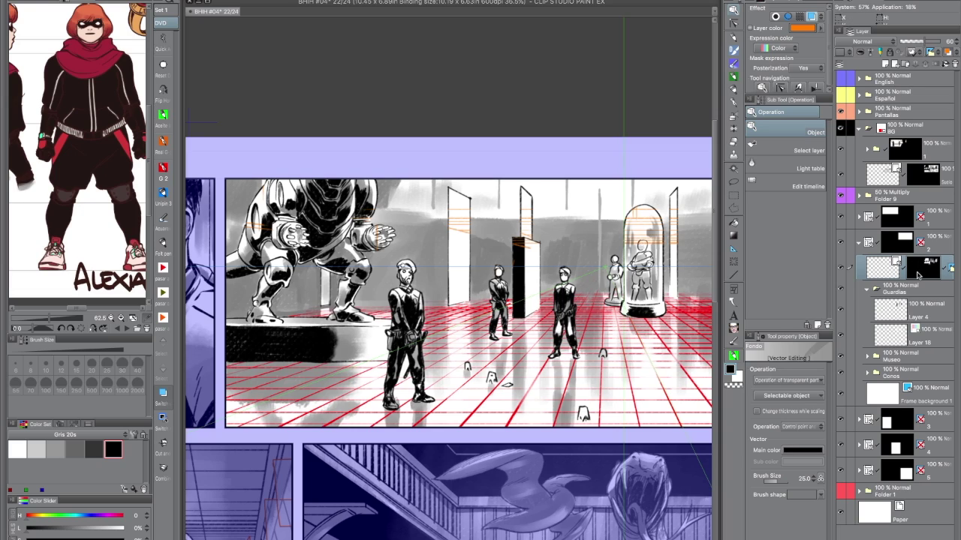
key("Delete")
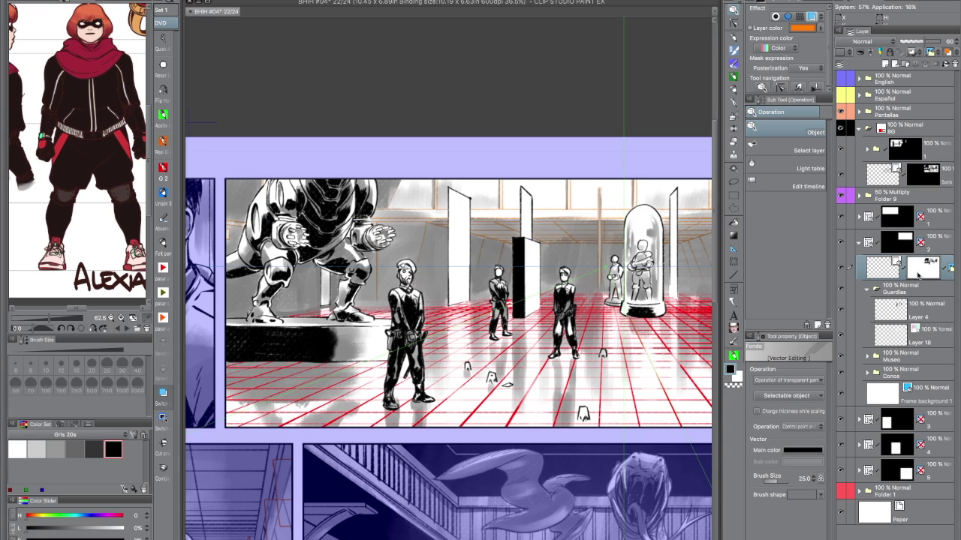
scroll(515, 460, "down", 2)
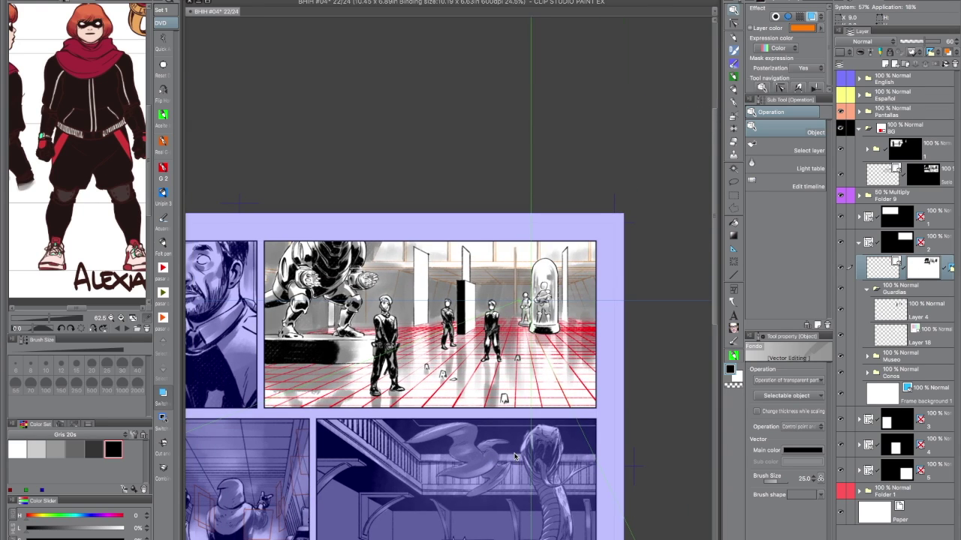
Move Fondo out above panel 2's frame folder, collapse that folder, and restrict Fondo's mask to the panel 2 frame area
left_click_drag(885, 272, 891, 230)
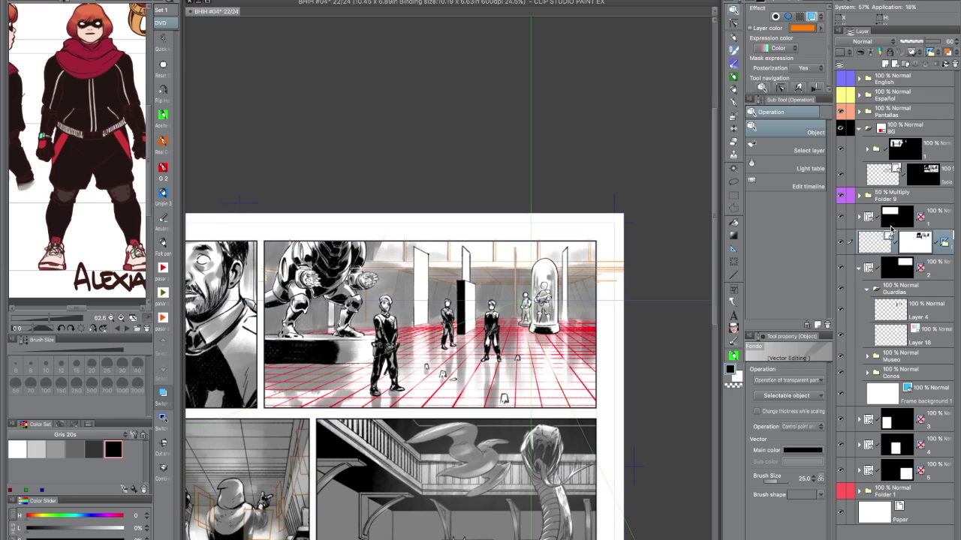
left_click(867, 289)
left_click(859, 271)
left_click(903, 268, "ctrl")
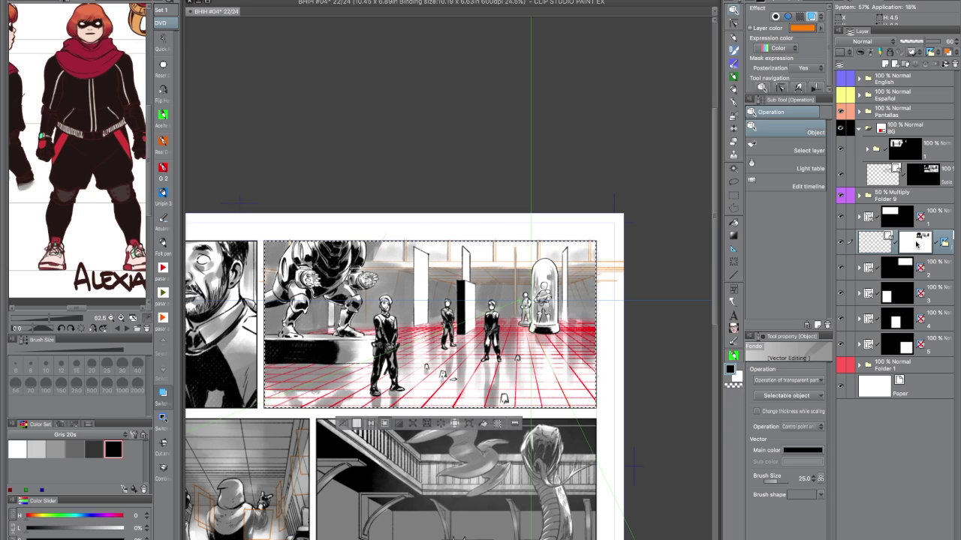
key("Delete")
key("ctrl+d")
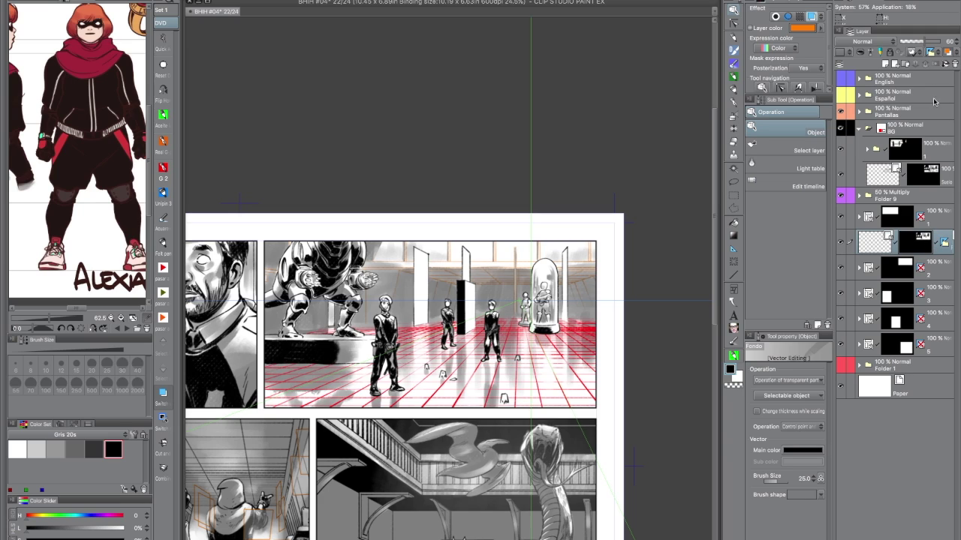
Turn off Fondo's orange layer color and place the layer in the BG folder directly below Suelo
left_click(947, 53)
left_click_drag(917, 245, 910, 165)
left_click_drag(944, 244, 931, 142)
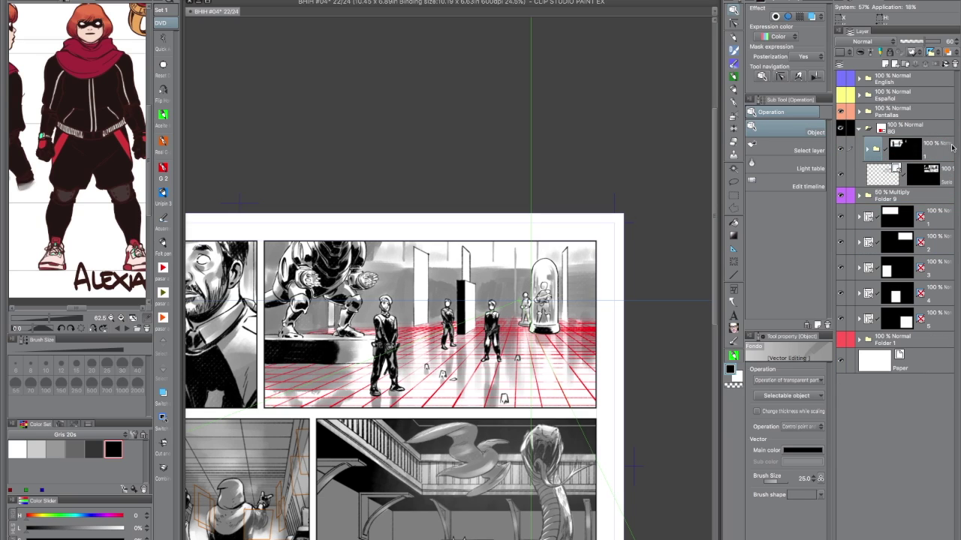
key("ctrl+z")
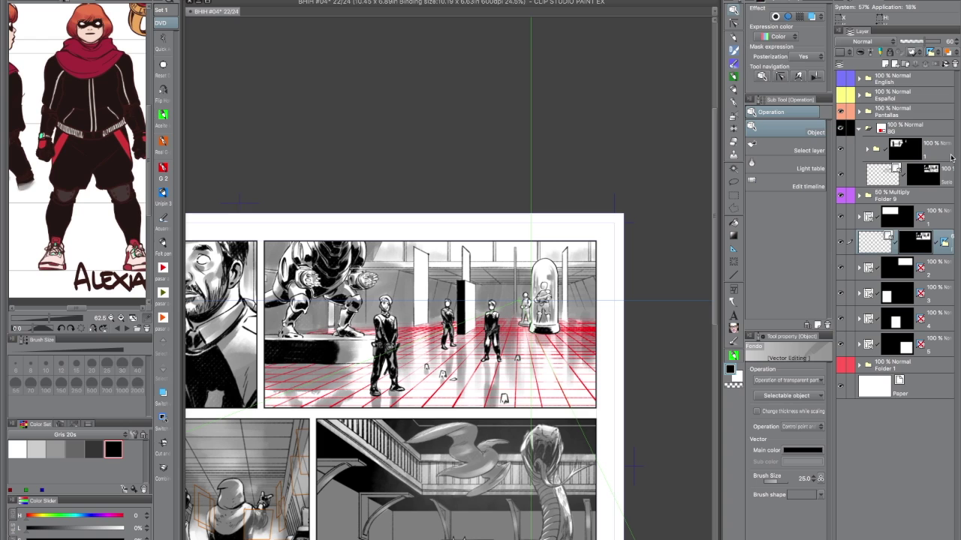
left_click_drag(942, 237, 934, 184)
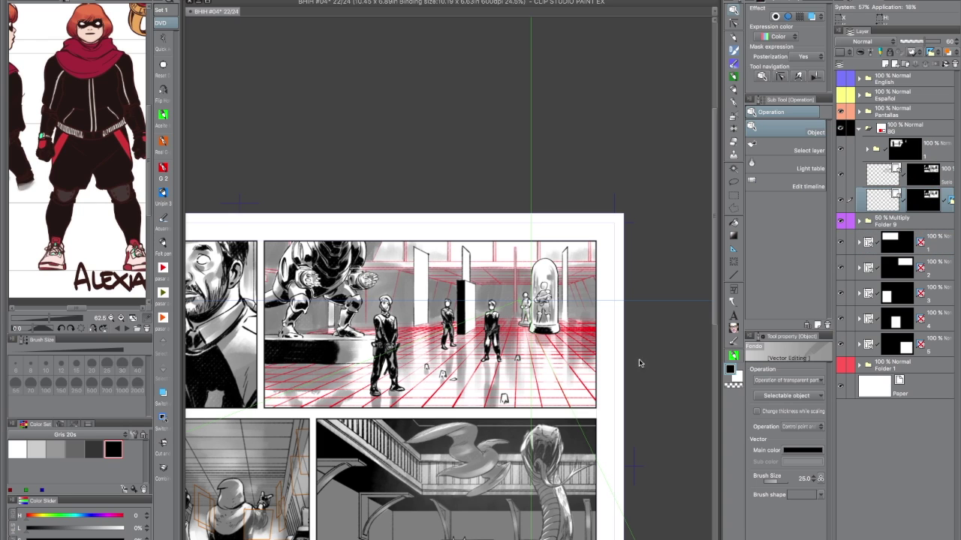
Expand panel 3's frame folder and keep panel 4's frame folder collapsed
scroll(642, 417, "down", 3)
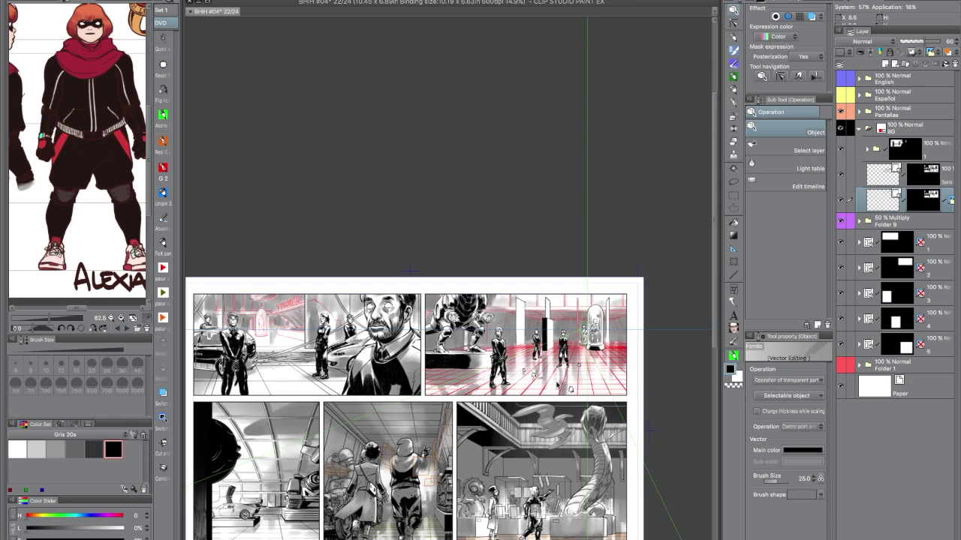
key("ctrl+0")
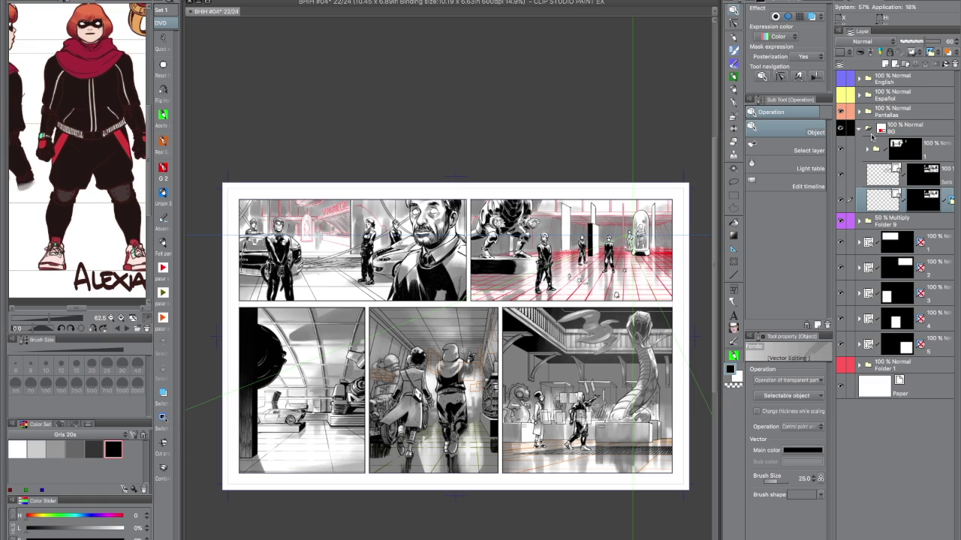
left_click(860, 318)
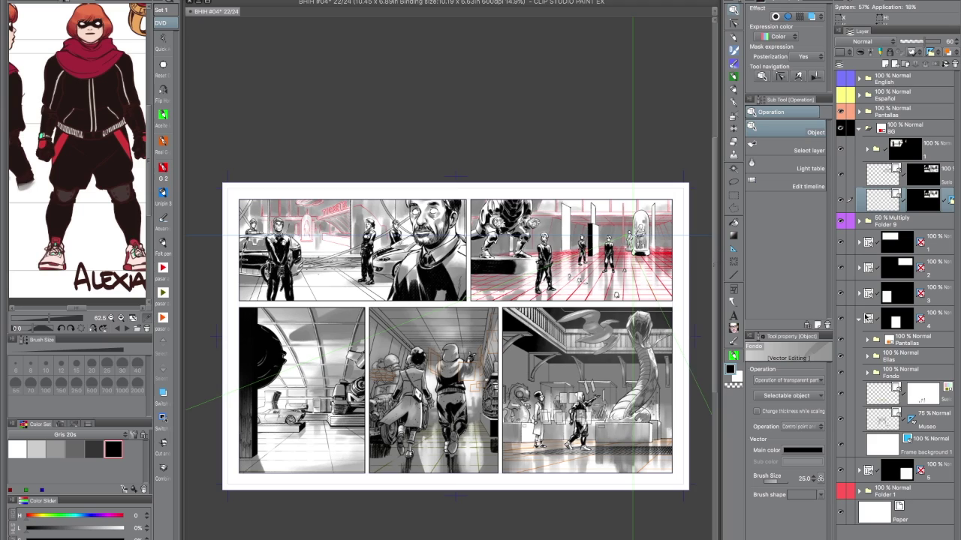
left_click(860, 319)
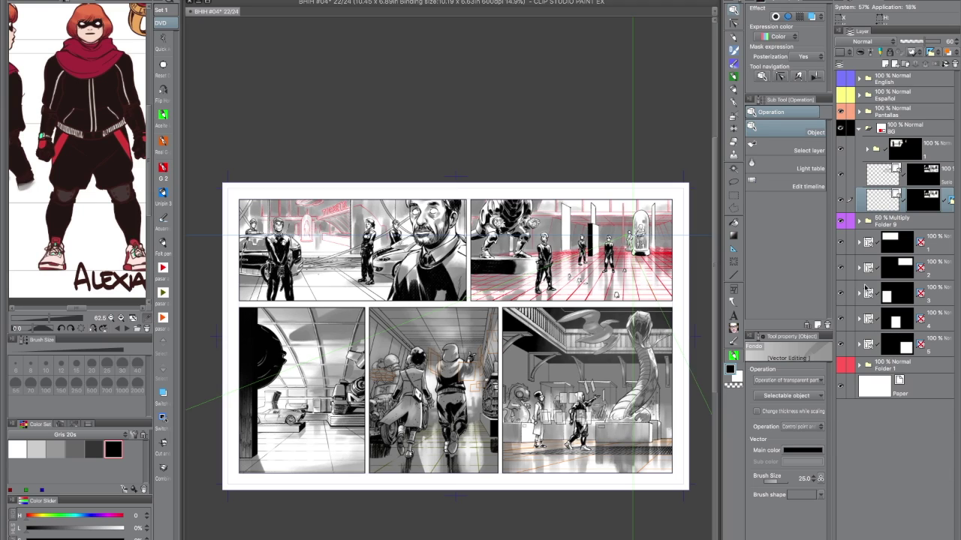
left_click(859, 294)
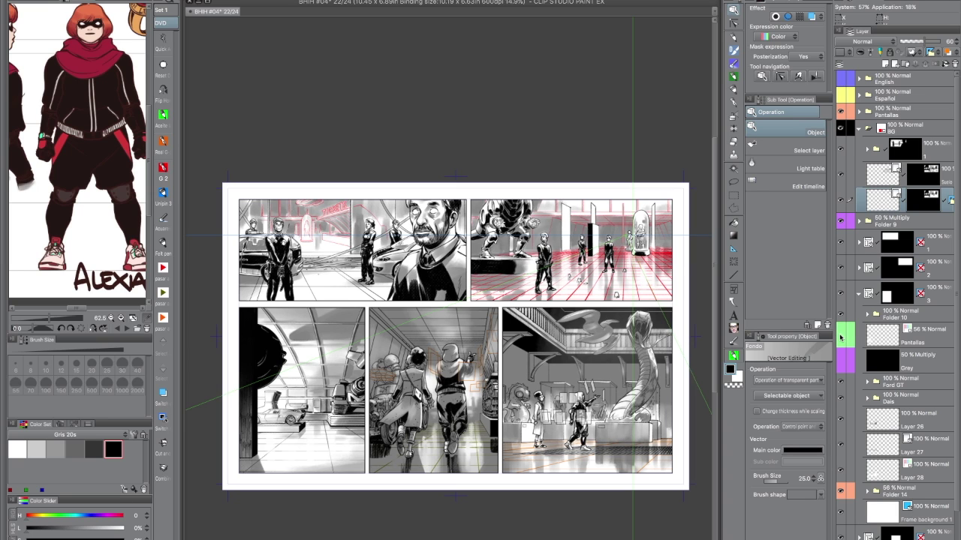
scroll(311, 435, "up", 3)
left_click_drag(328, 415, 479, 412)
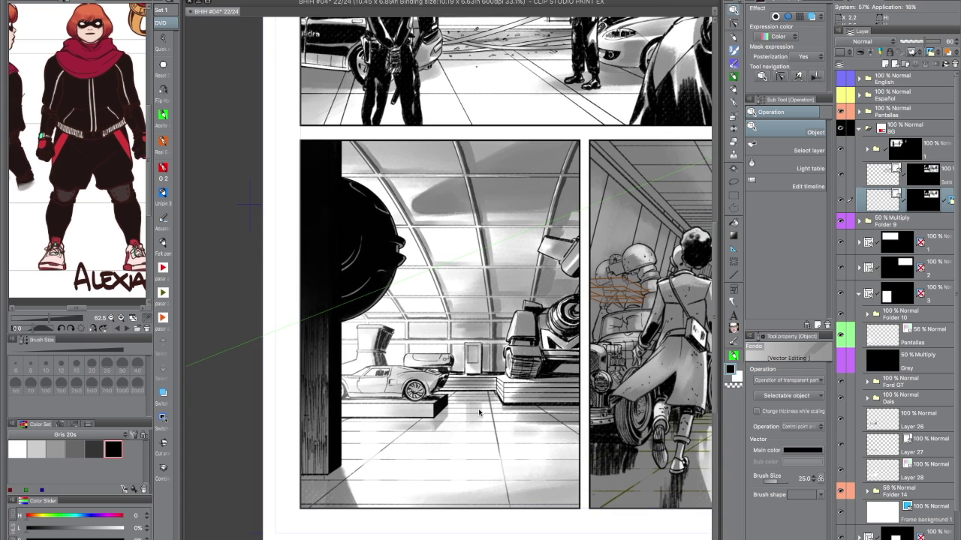
Toggle the Pantallas layer's visibility in panel 3 to examine which parts of the artwork it lightens
left_click(840, 338)
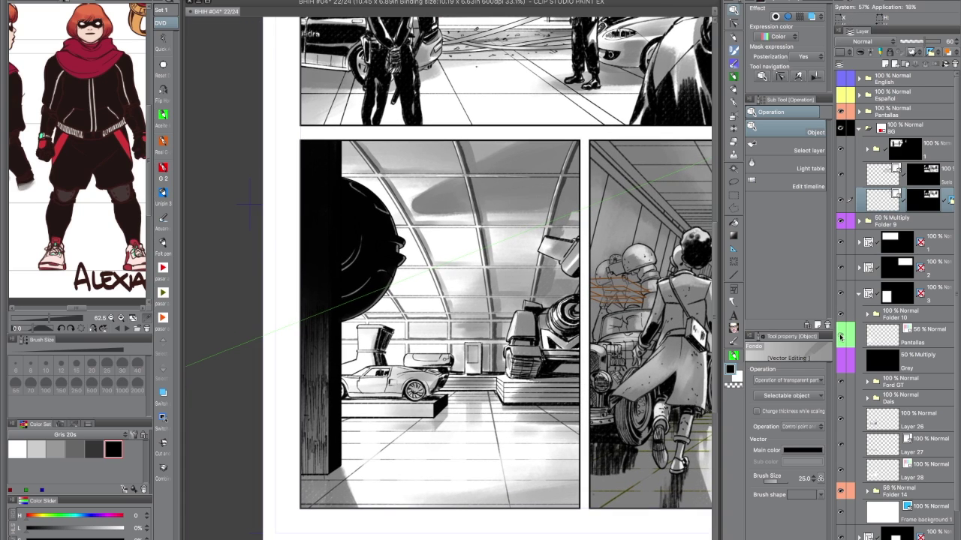
left_click(840, 338)
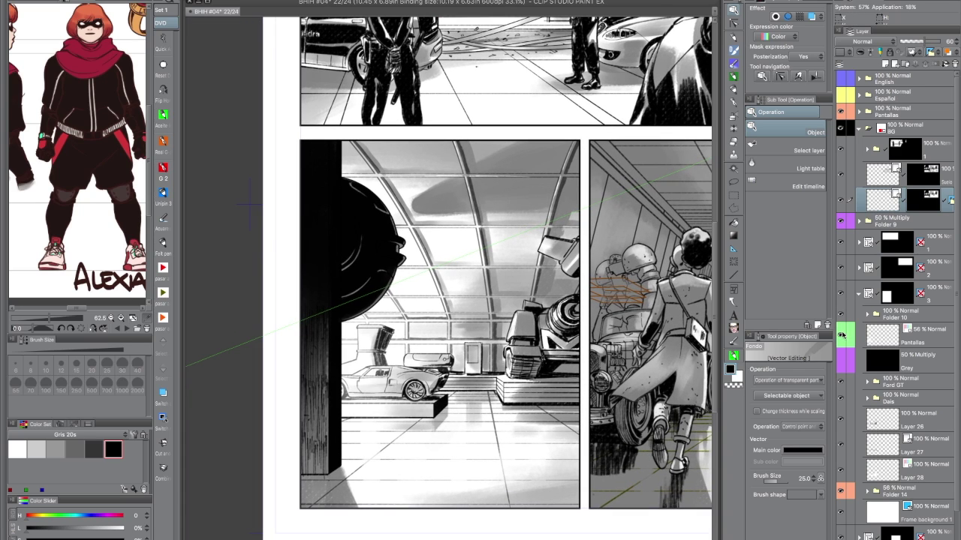
left_click(841, 337)
left_click(840, 338)
Show the Grey layer to judge the glow, set the Pantallas layer's opacity to 53%, and delete the Grey layer
left_click(925, 340)
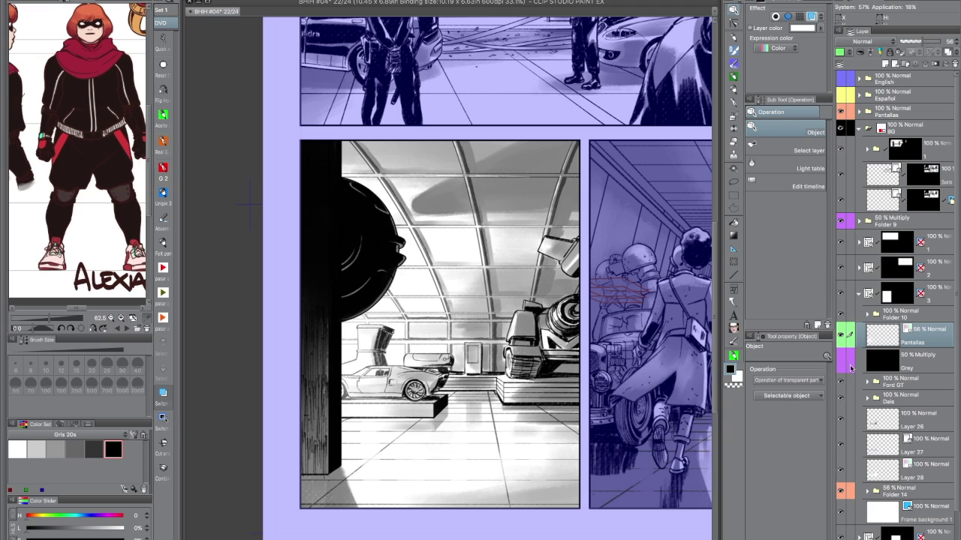
left_click(841, 362)
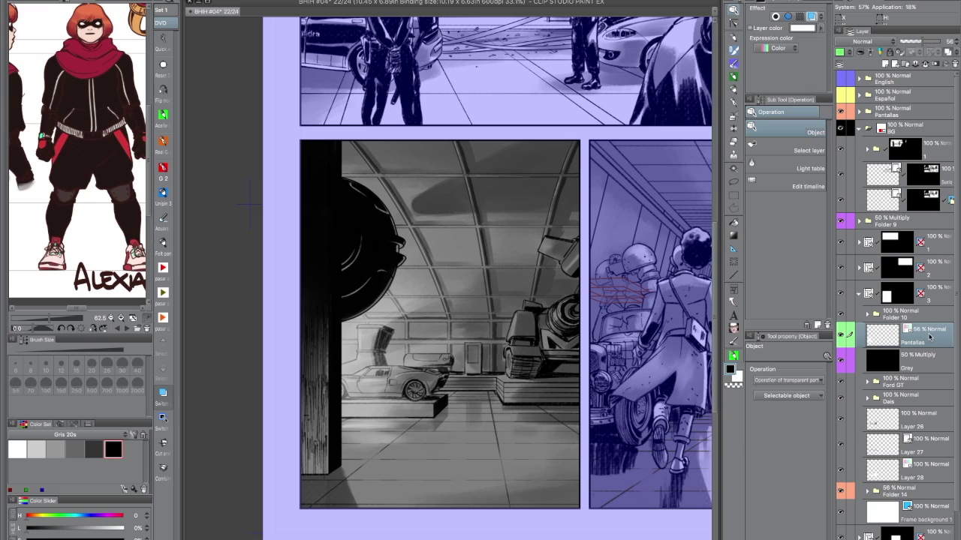
left_click(935, 43)
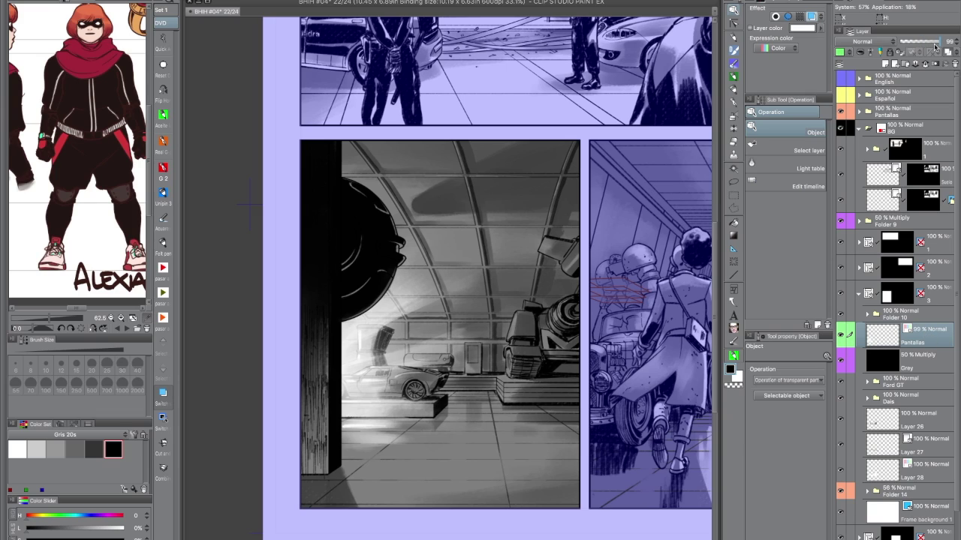
left_click_drag(933, 43, 921, 42)
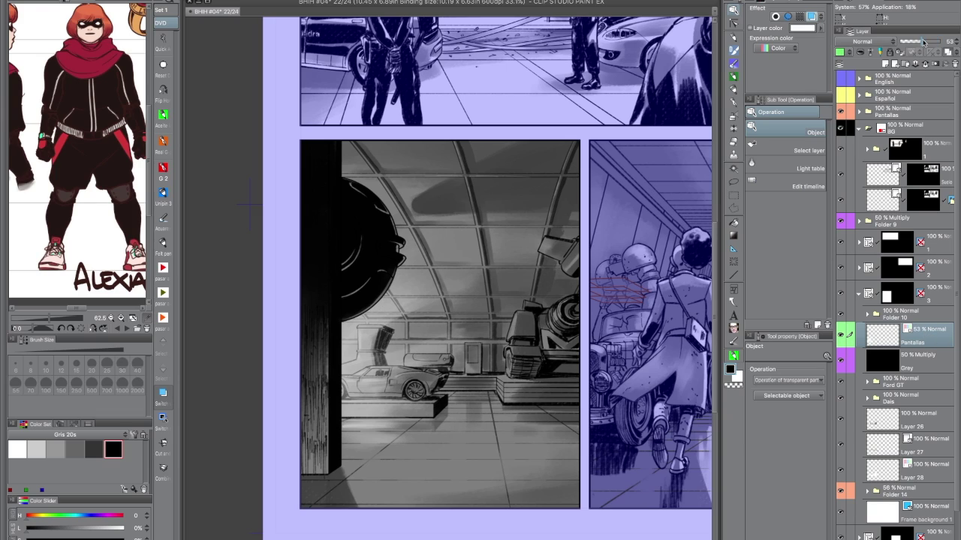
left_click(925, 361)
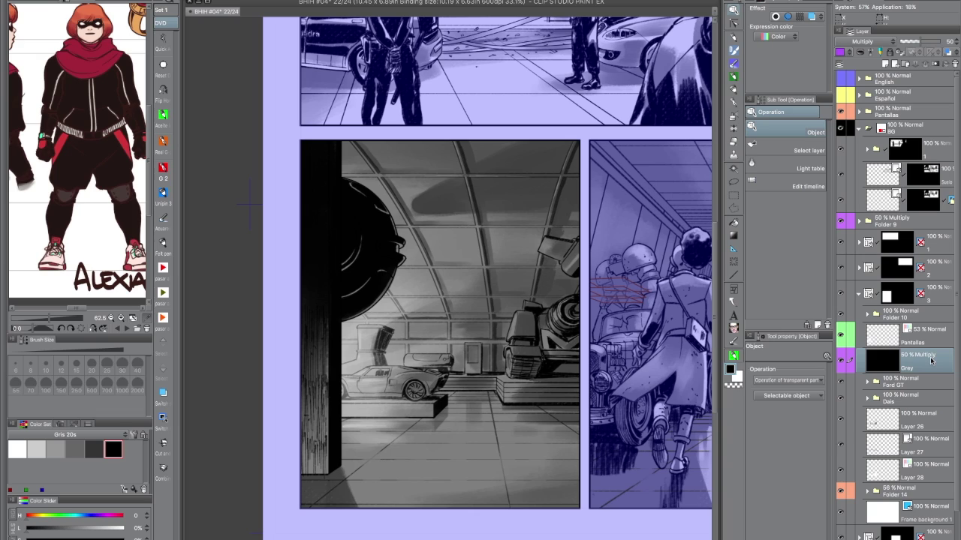
left_click(955, 63)
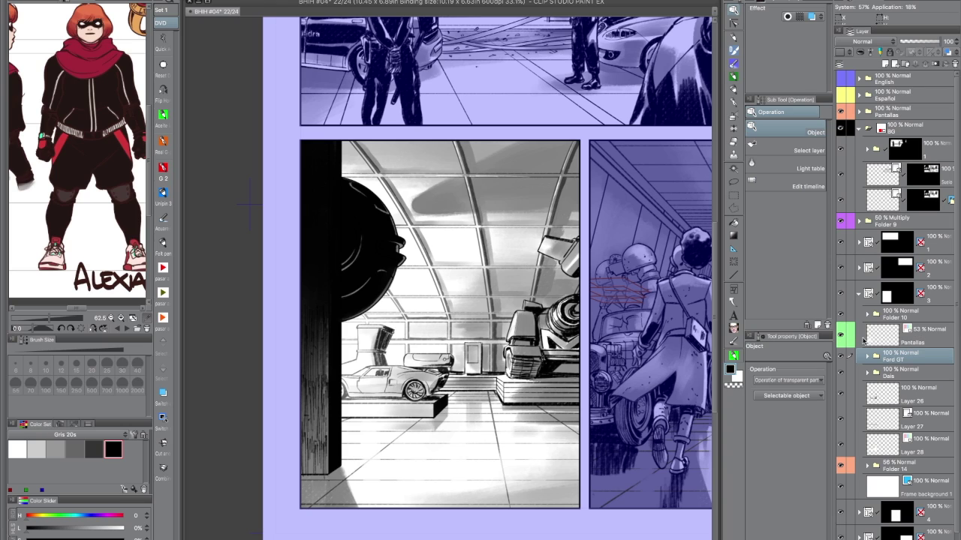
Try masking the Pantallas layer from a selection of its own contents and inverting the mask, and delete that mask
left_click(881, 337, "ctrl")
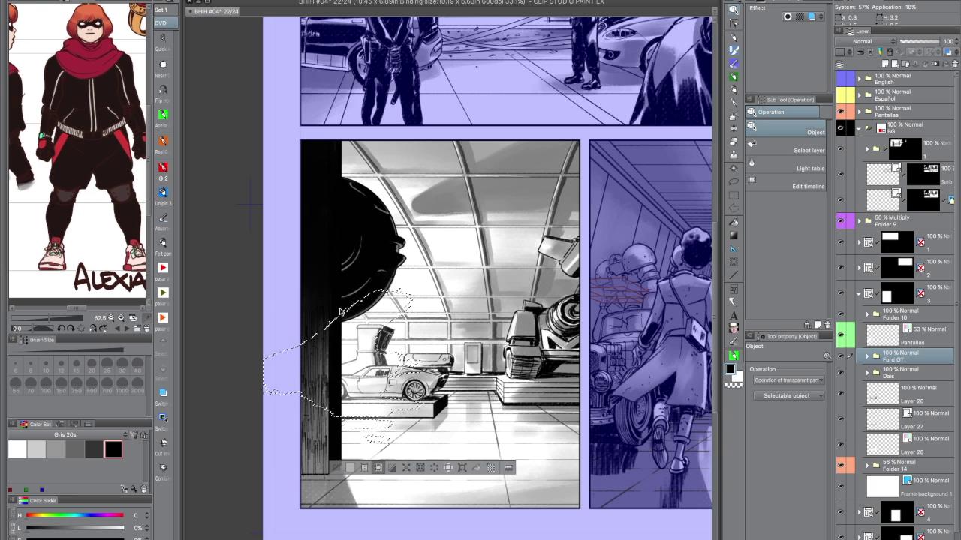
left_click(928, 337)
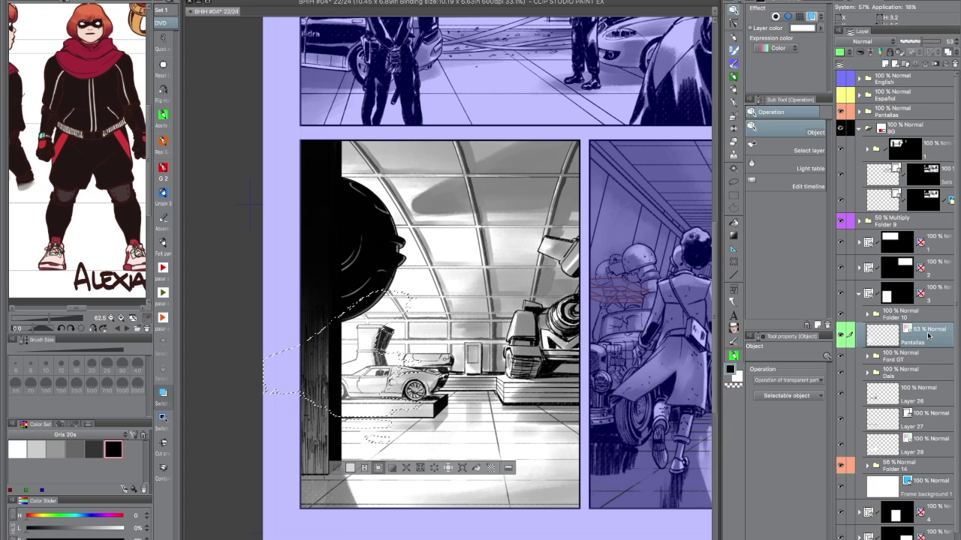
left_click(939, 66)
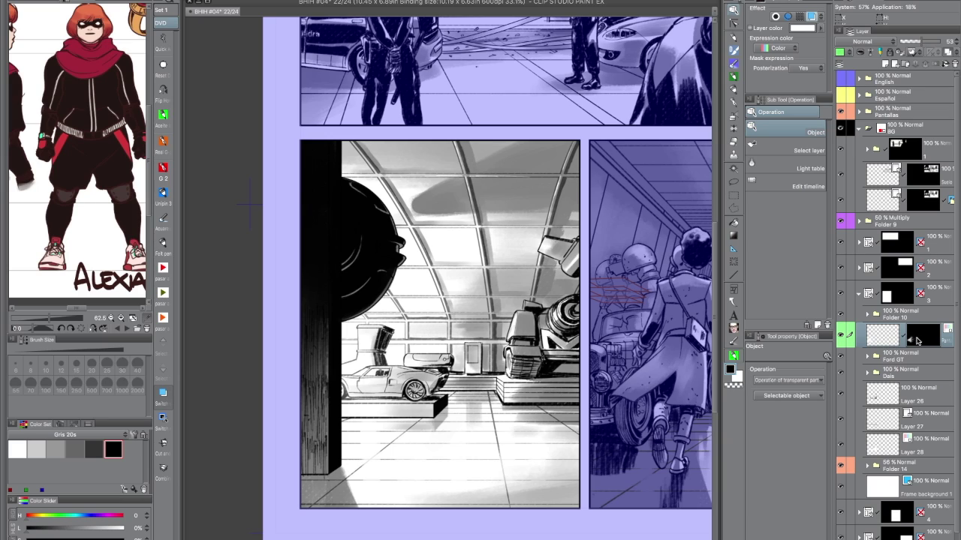
key("Delete")
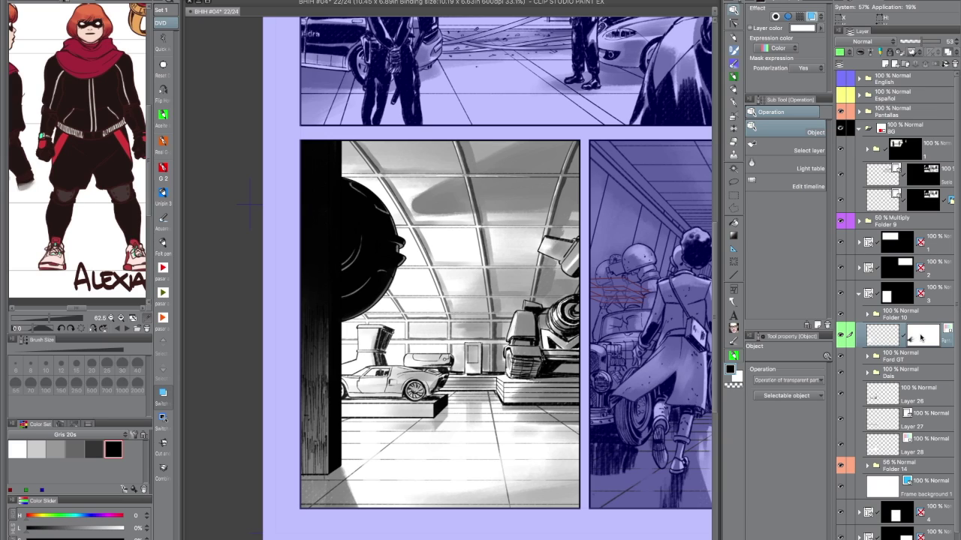
key("ctrl+z")
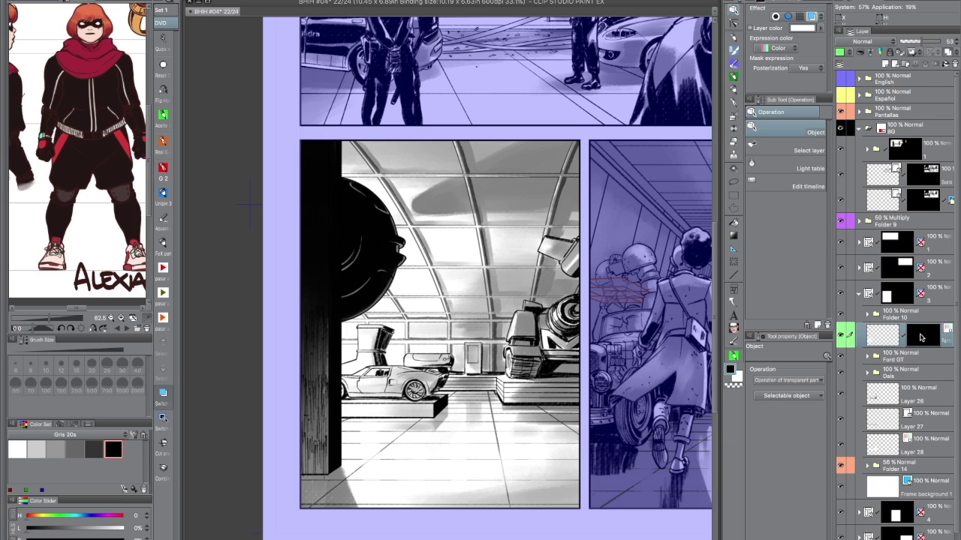
key("ctrl+i")
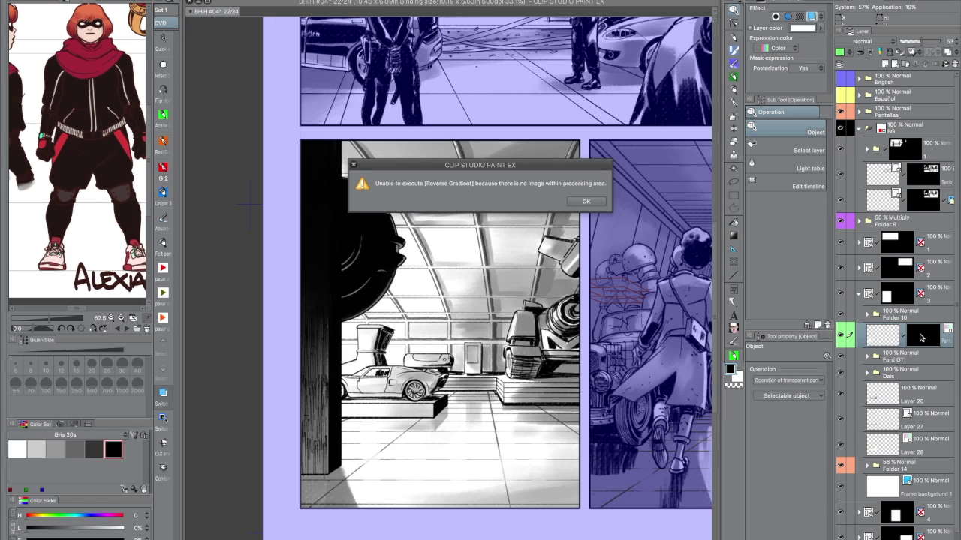
key("Return")
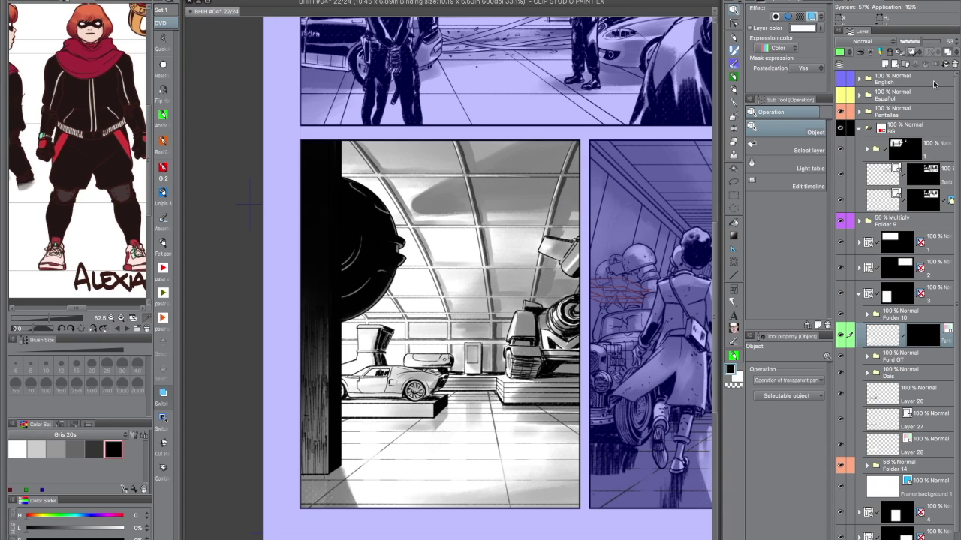
right_click(925, 335)
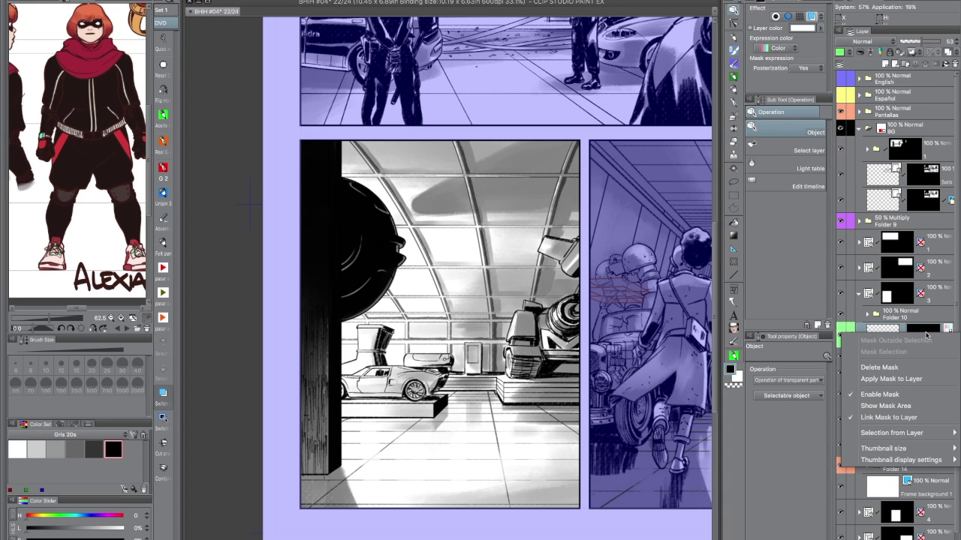
left_click(886, 367)
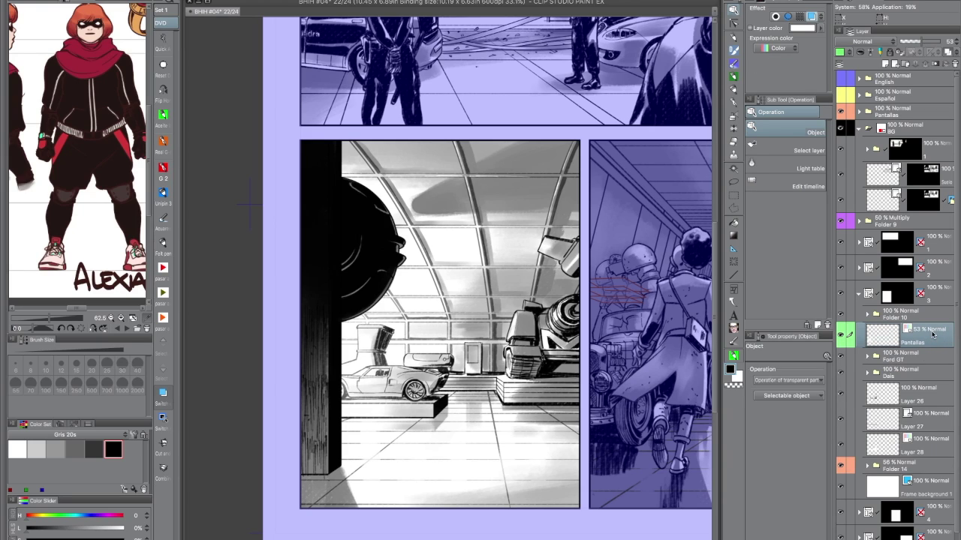
Add a new mask to Pantallas and mask out the areas covered by Folder 10's Layer 28 Copy, Orbe, Layer 31, Layer 20 and Layer 30
left_click(935, 64)
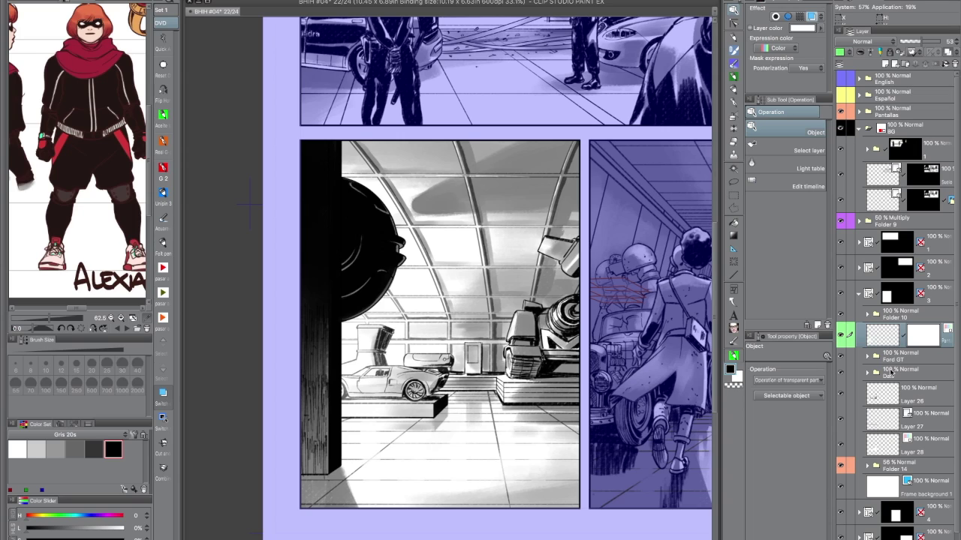
left_click(867, 314)
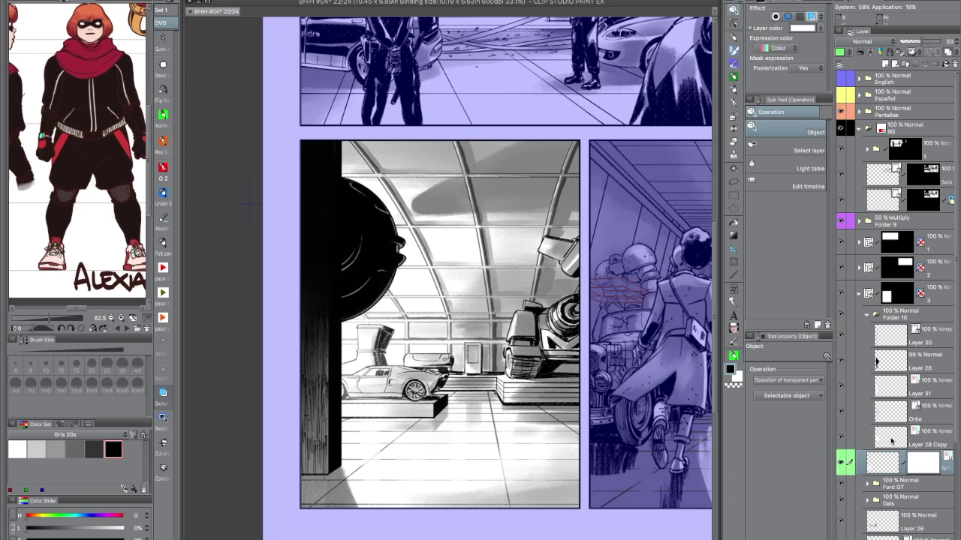
left_click(879, 437, "ctrl")
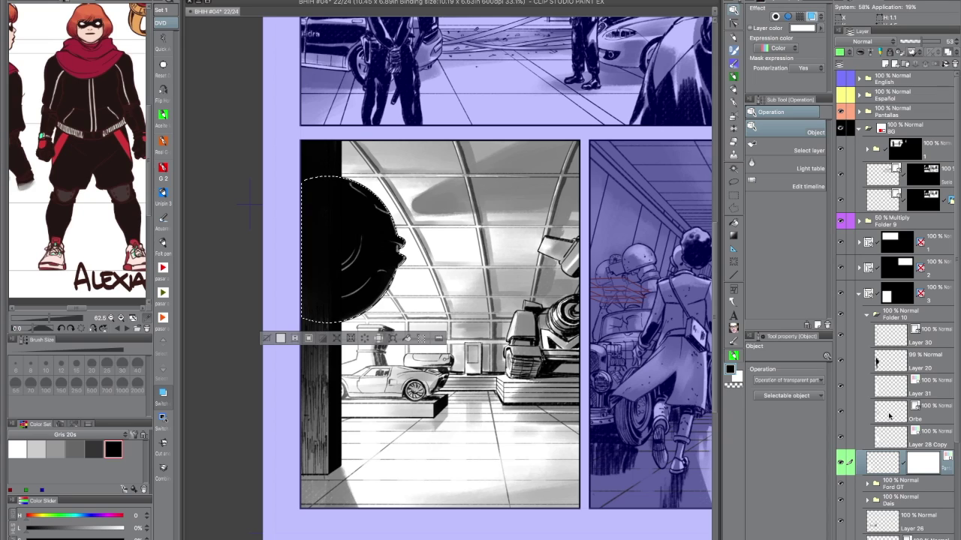
left_click(890, 411, "ctrl+shift")
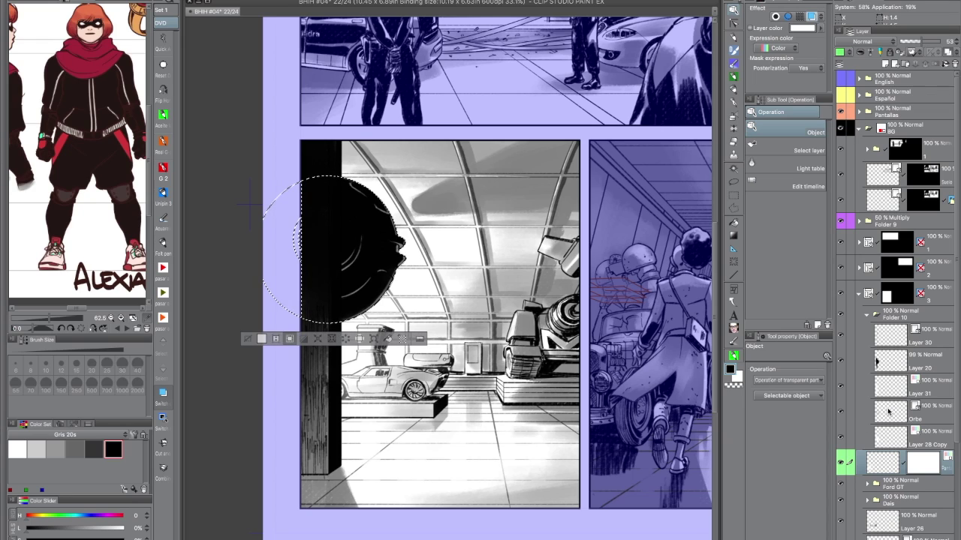
left_click(887, 385, "ctrl+shift")
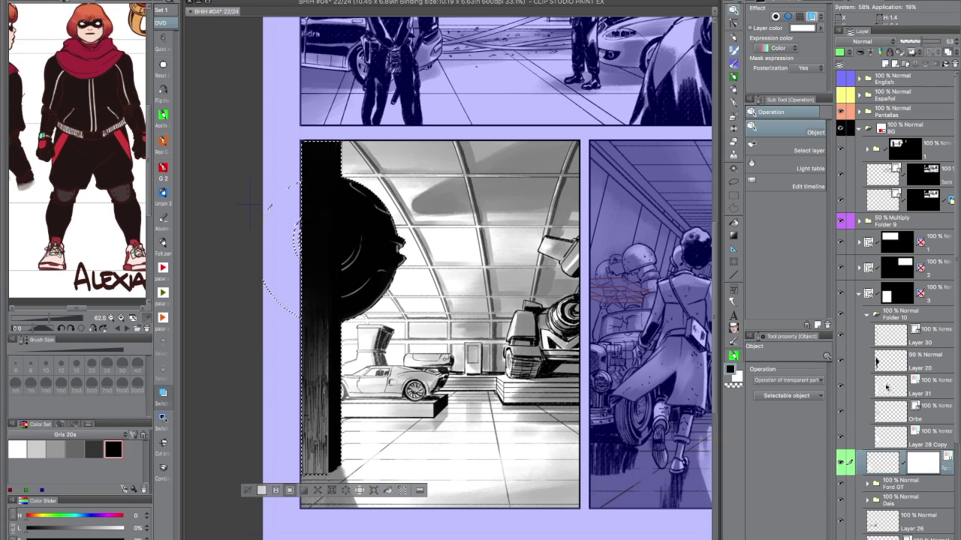
left_click(891, 360, "ctrl+shift")
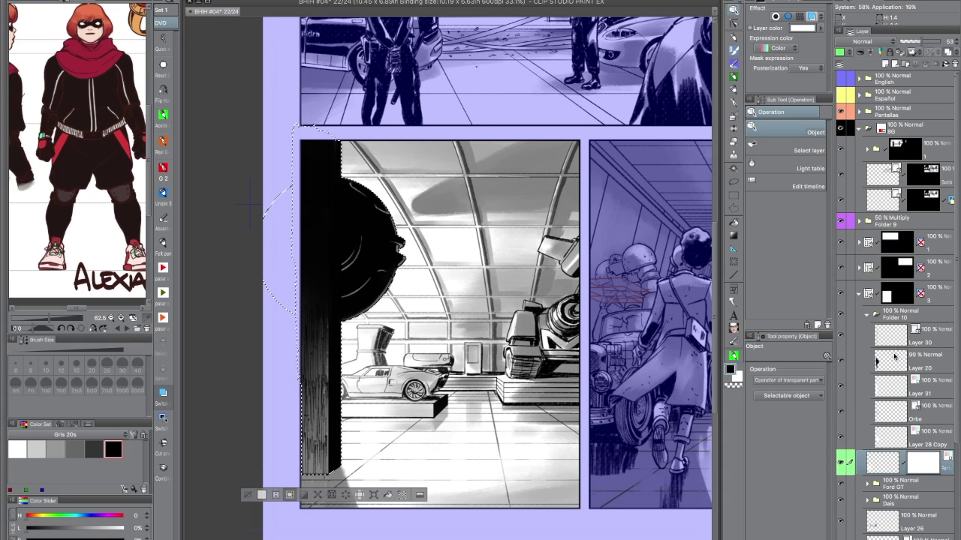
left_click(889, 338, "ctrl+shift")
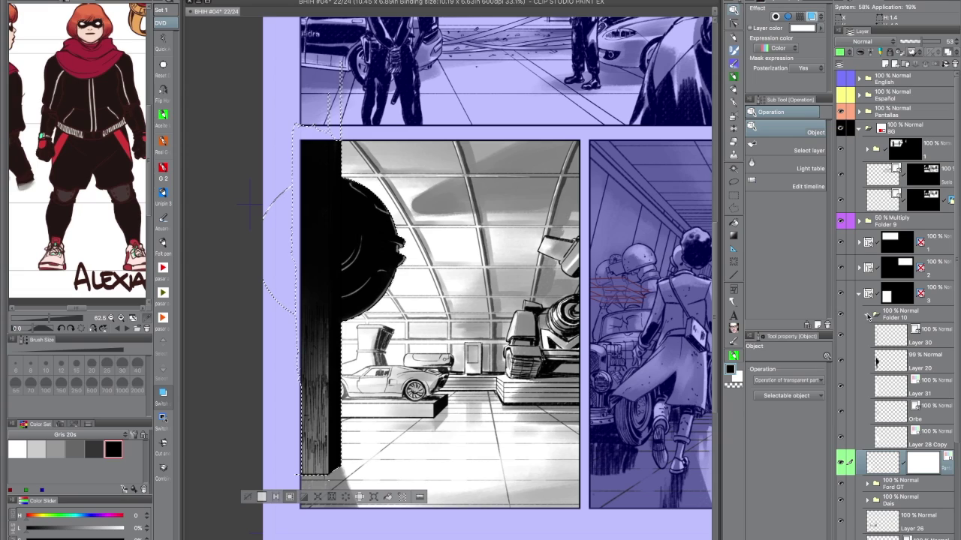
left_click(868, 316)
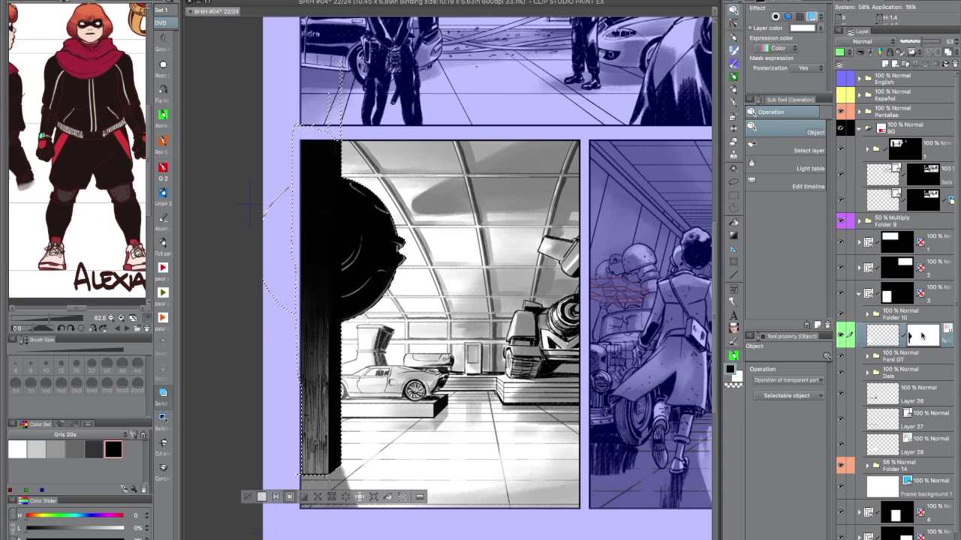
key("ctrl+d")
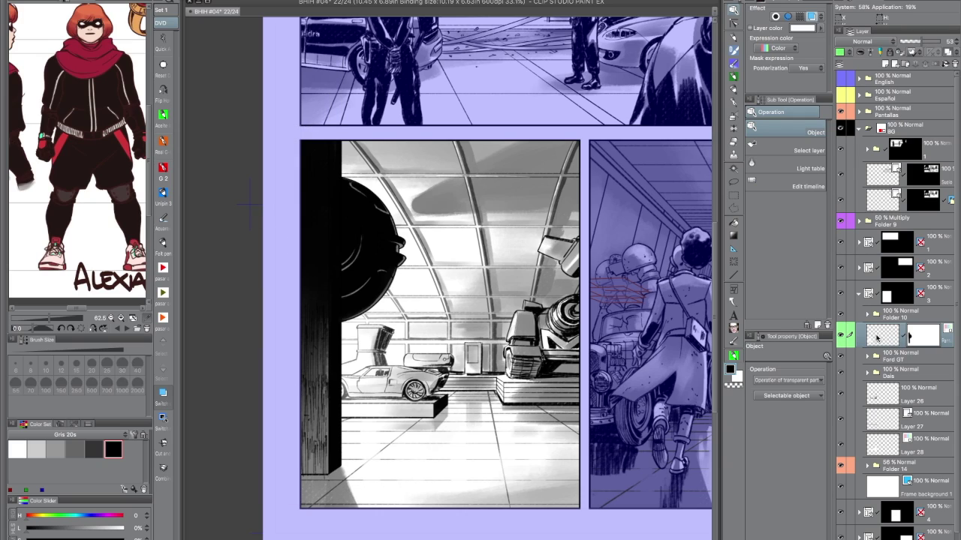
Move the masked Pantallas layer into Folder 10 in panel 3, raise its opacity, and expand Folder 10
left_click_drag(860, 342, 871, 307)
left_click_drag(937, 45, 958, 41)
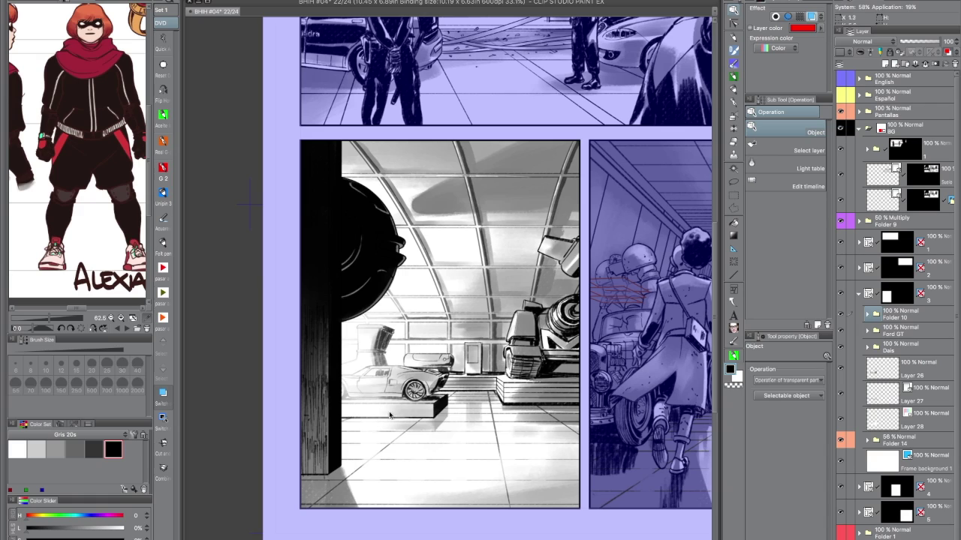
left_click(909, 314)
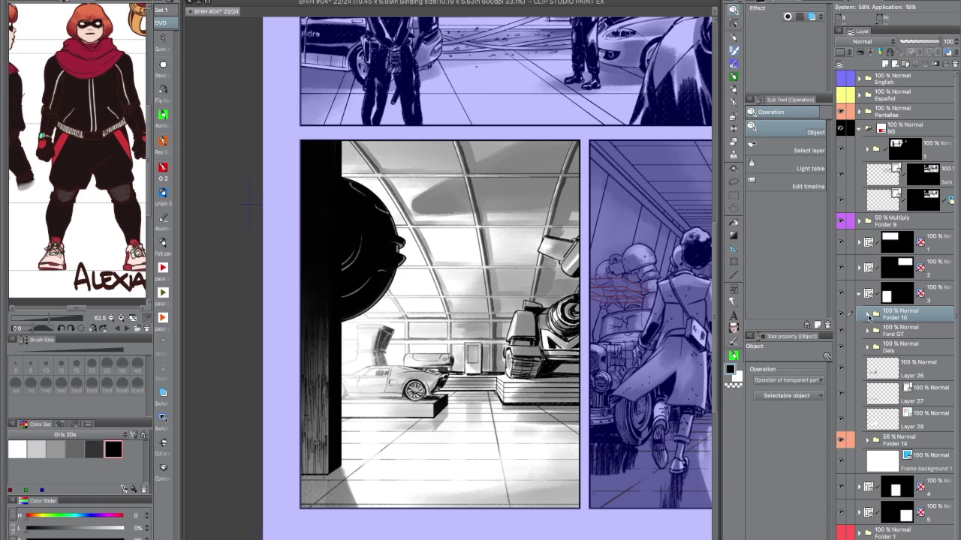
left_click(868, 314)
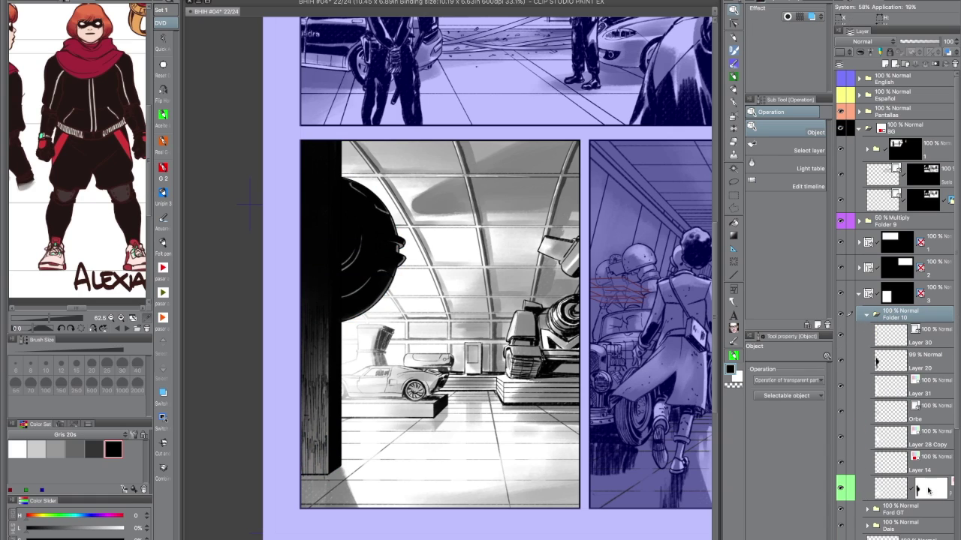
Move the masked Pantallas layer out of Folder 10 to the head of panel 3's contents
left_click(865, 494)
left_click_drag(863, 492, 872, 308)
left_click(867, 342)
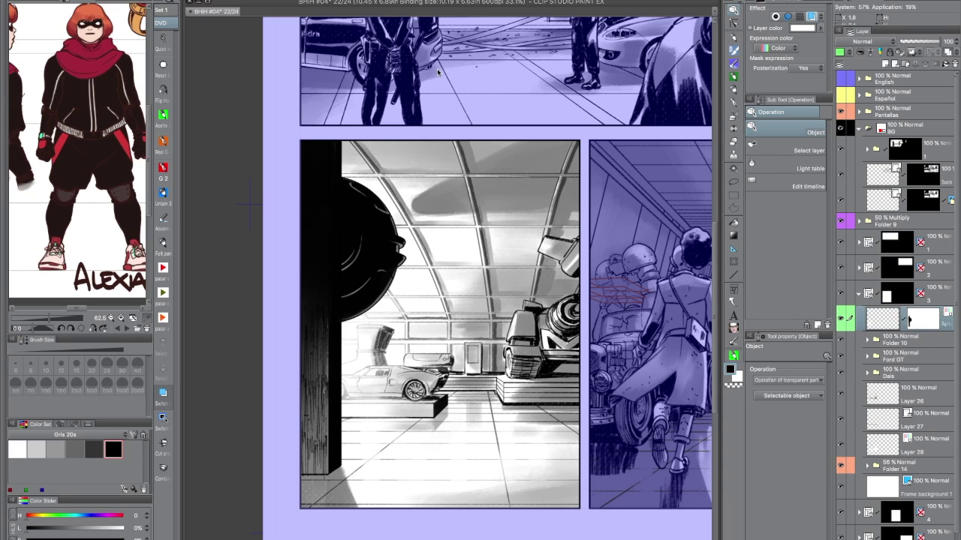
key("ctrl+shift+n")
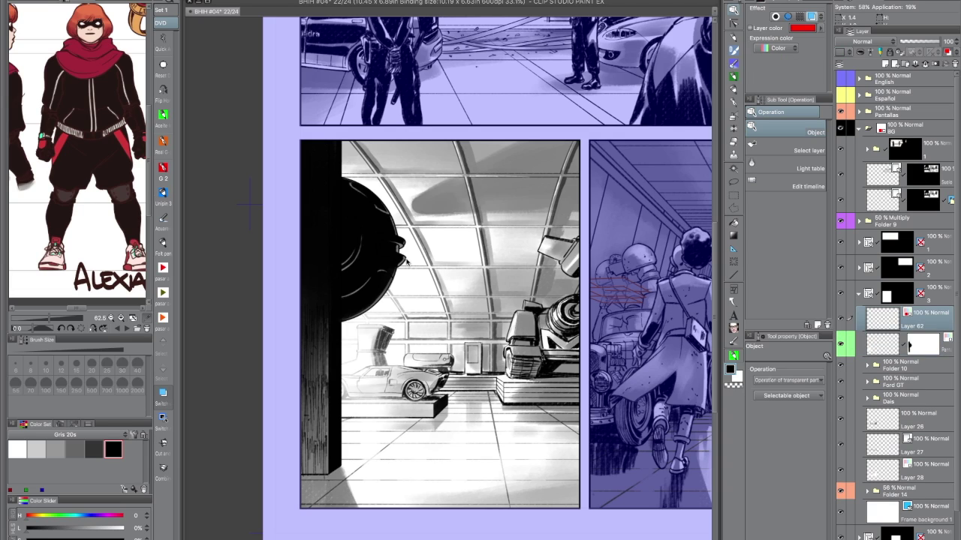
left_click(898, 353)
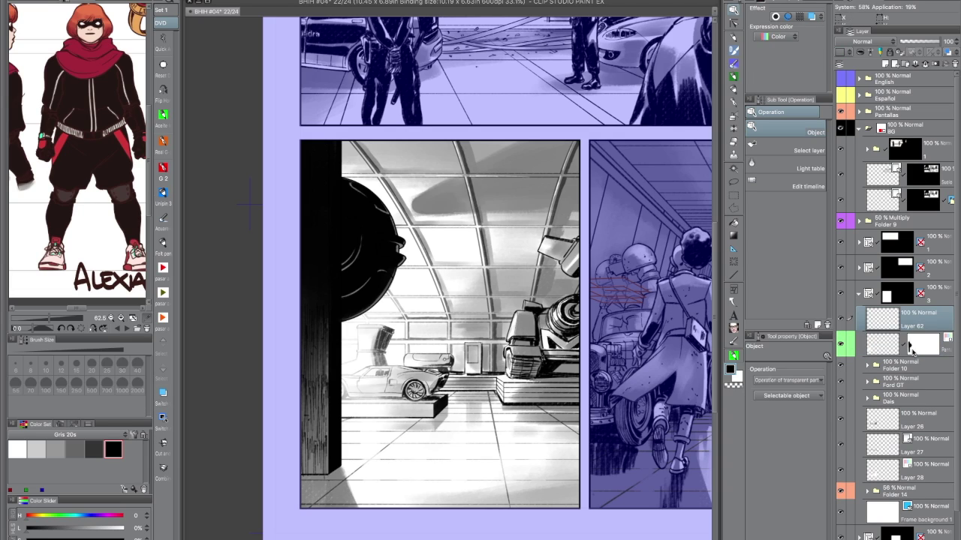
key("ctrl+z")
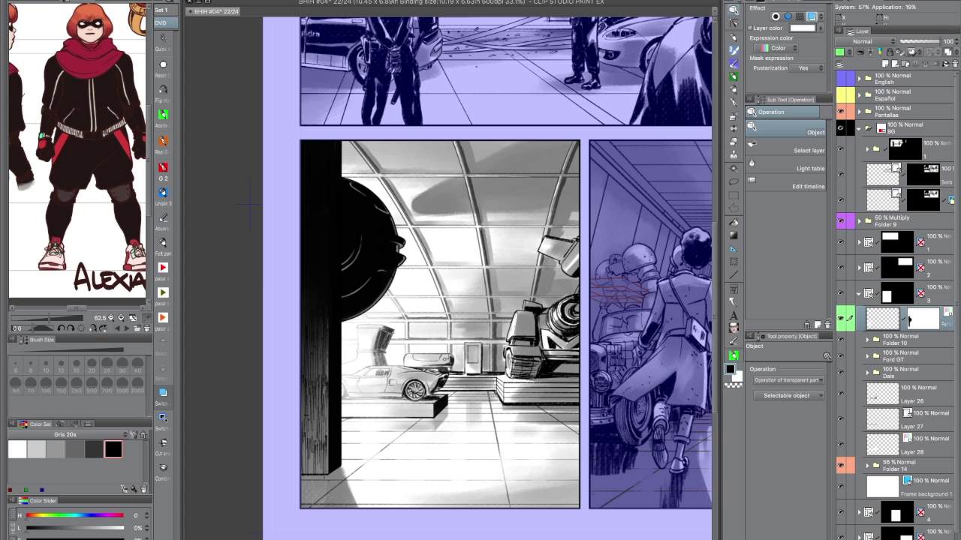
Tint the masked Pantallas layer red to examine its mask edges around the column and round object in panel 3, and remove the tint
left_click_drag(487, 256, 353, 450)
scroll(337, 331, "up", 2)
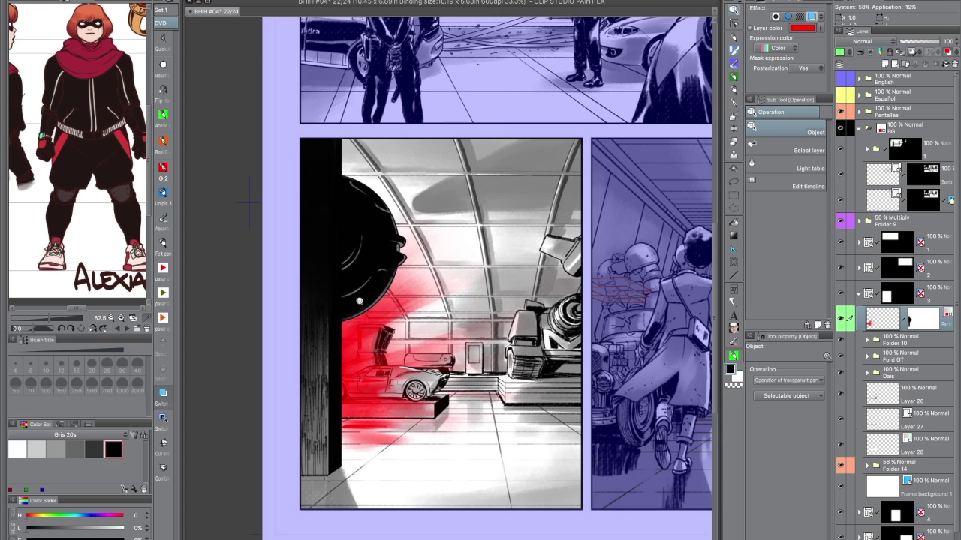
scroll(388, 298, "up", 5)
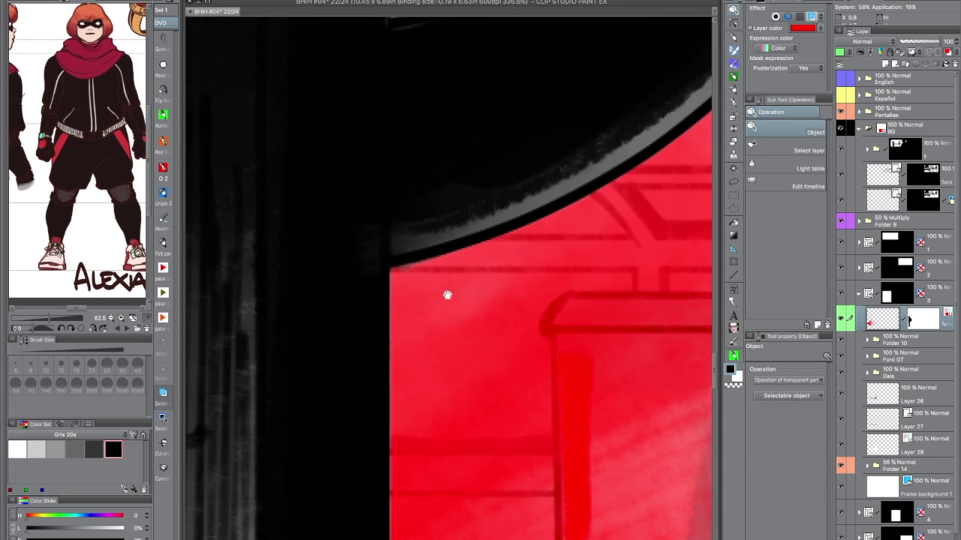
scroll(389, 333, "down", 3)
scroll(382, 337, "down", 2)
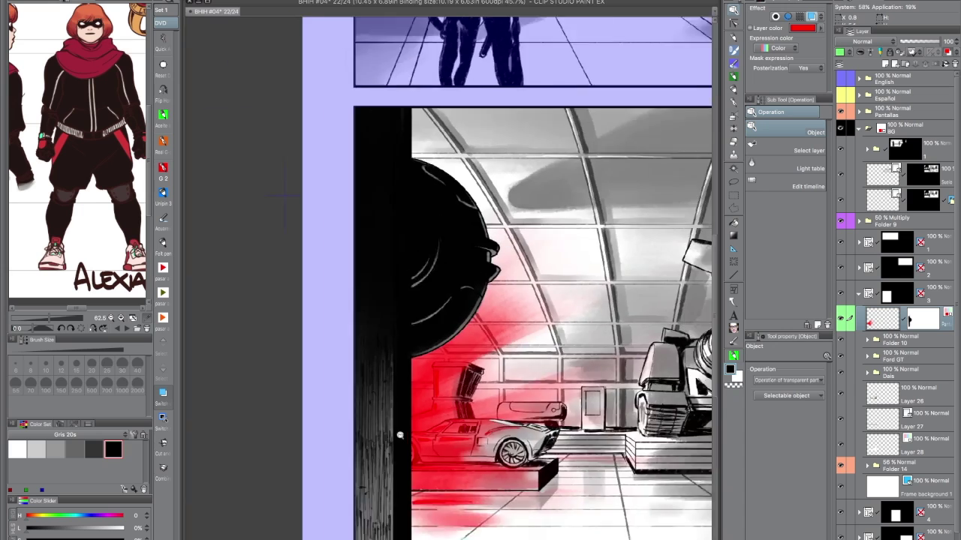
scroll(440, 423, "up", 2)
scroll(435, 428, "down", 4)
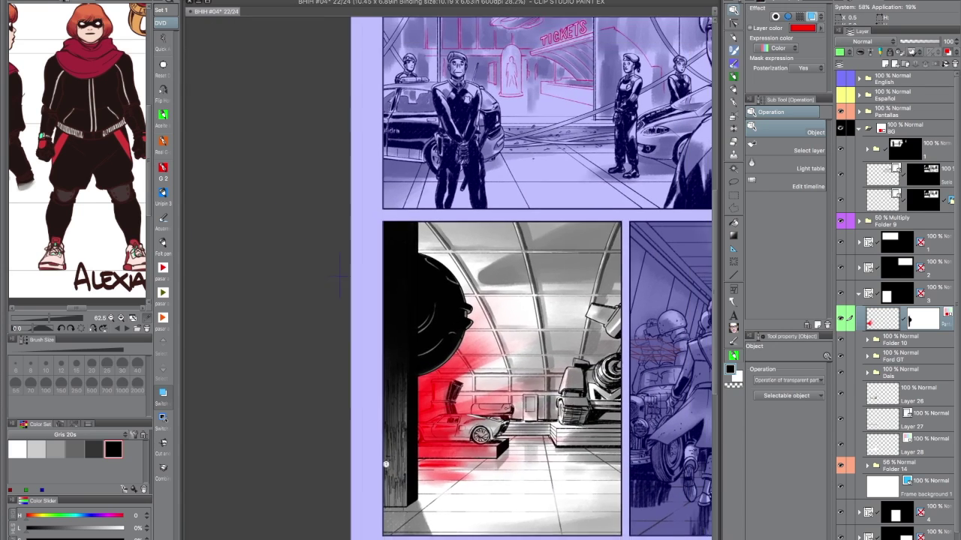
left_click_drag(492, 469, 445, 431)
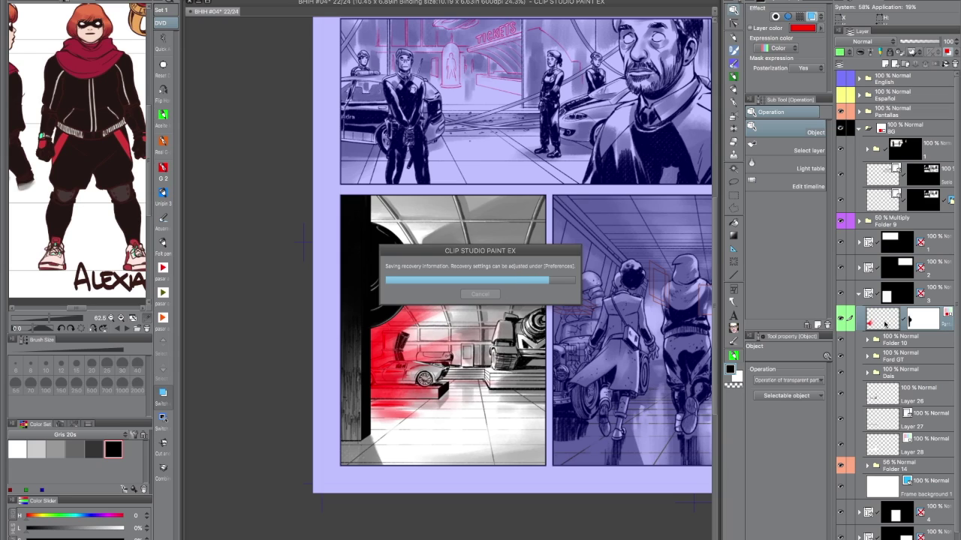
key("Delete")
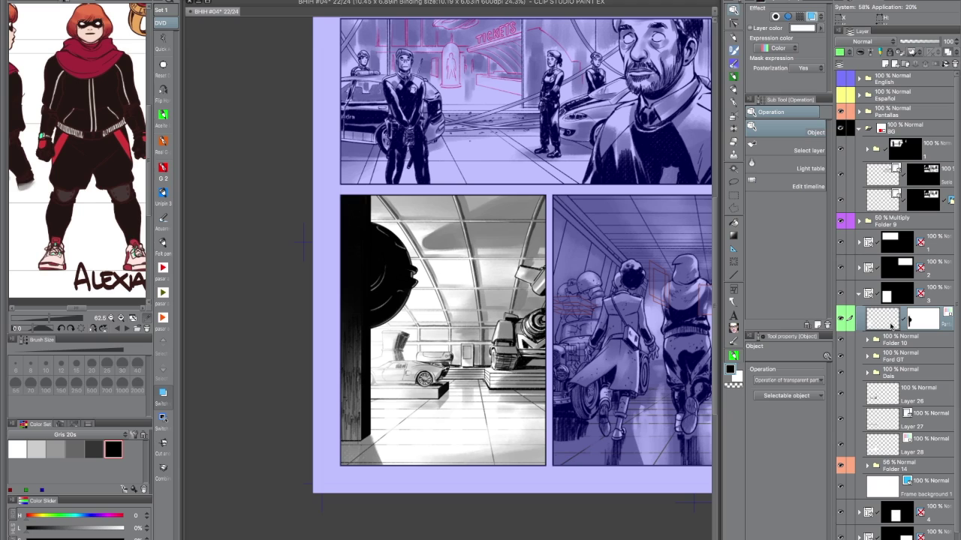
Restrict the Pantallas layer's mask using a selection of panel 3's frame, and move the layer into the main Pantallas folder
left_click(900, 294, "ctrl")
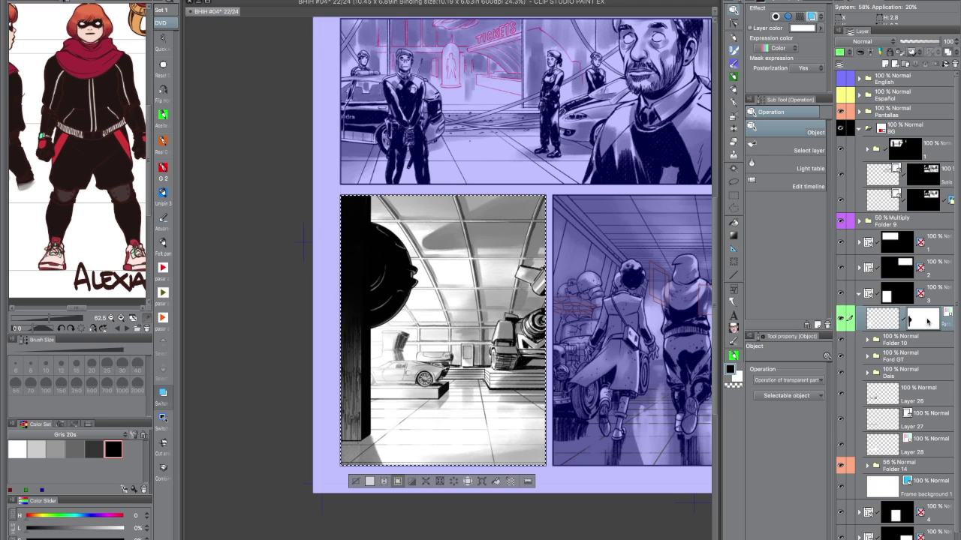
key("ctrl+d")
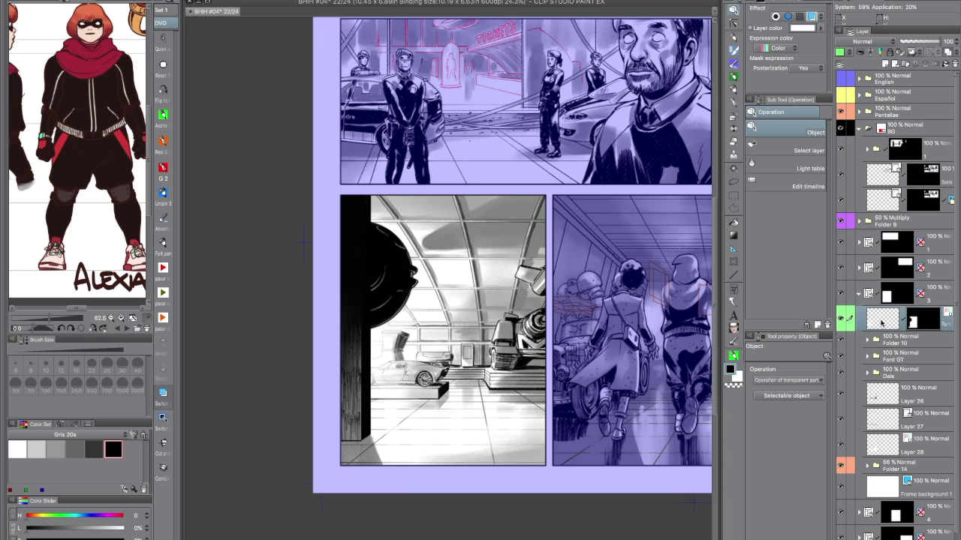
left_click_drag(881, 321, 900, 109)
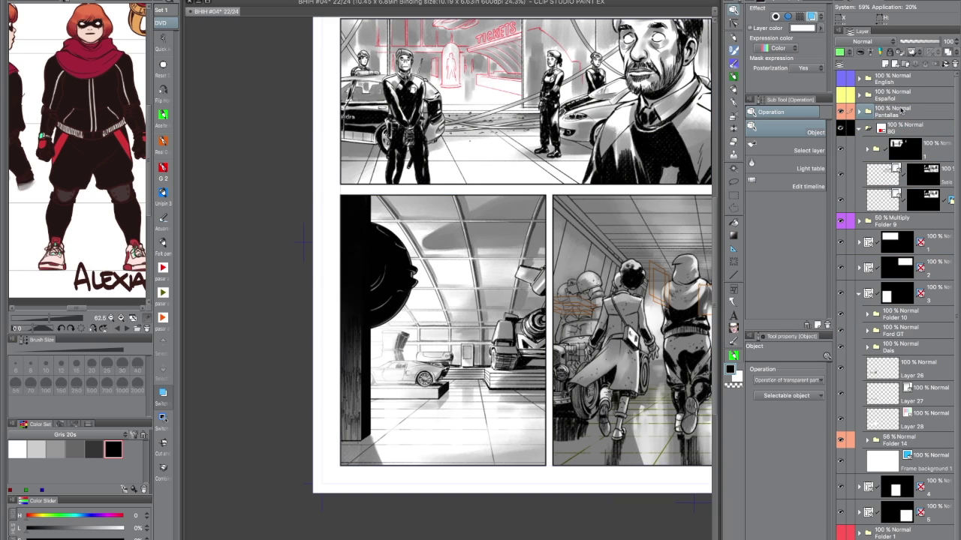
Apply an orange layer color to the main Pantallas folder and turn off the masked layer's own layer color
left_click(902, 110)
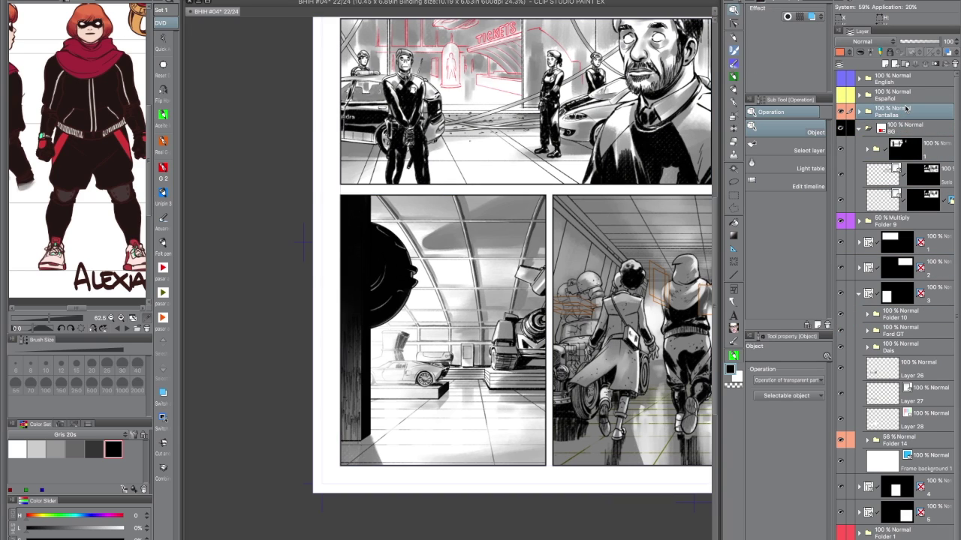
left_click(945, 52)
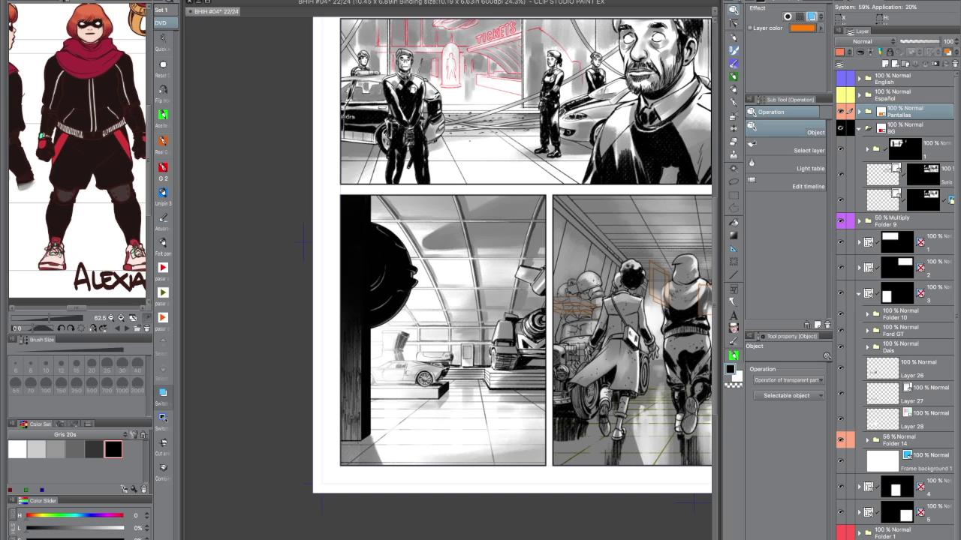
left_click(859, 127)
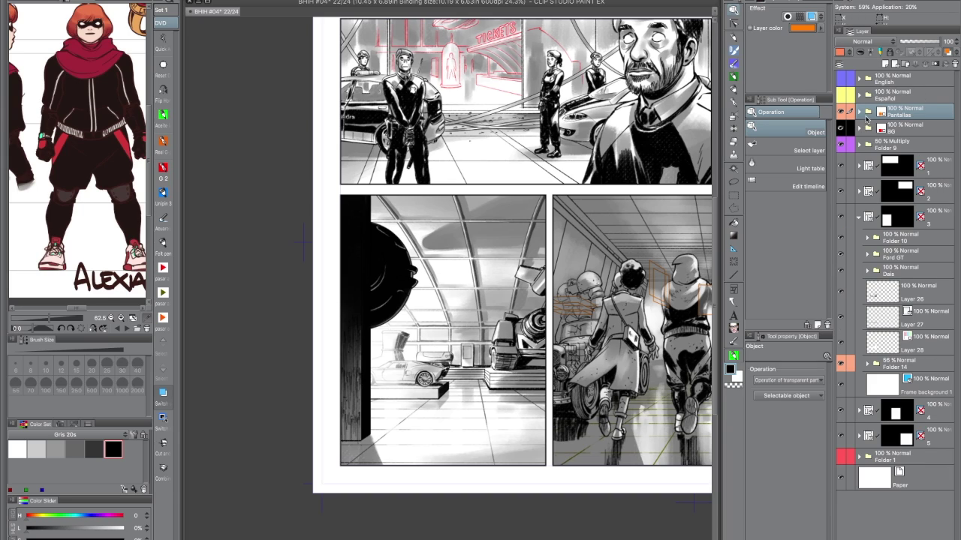
left_click(861, 111)
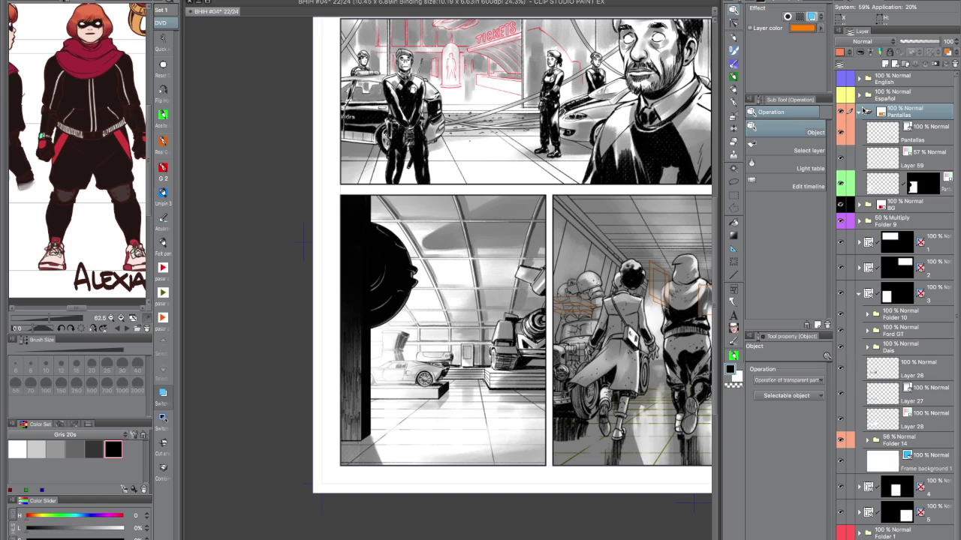
left_click(949, 191)
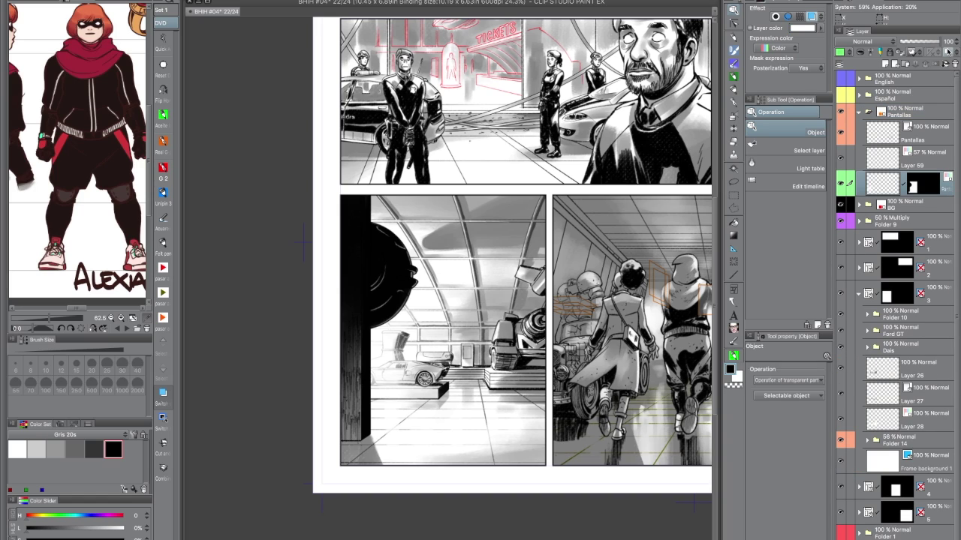
left_click(947, 51)
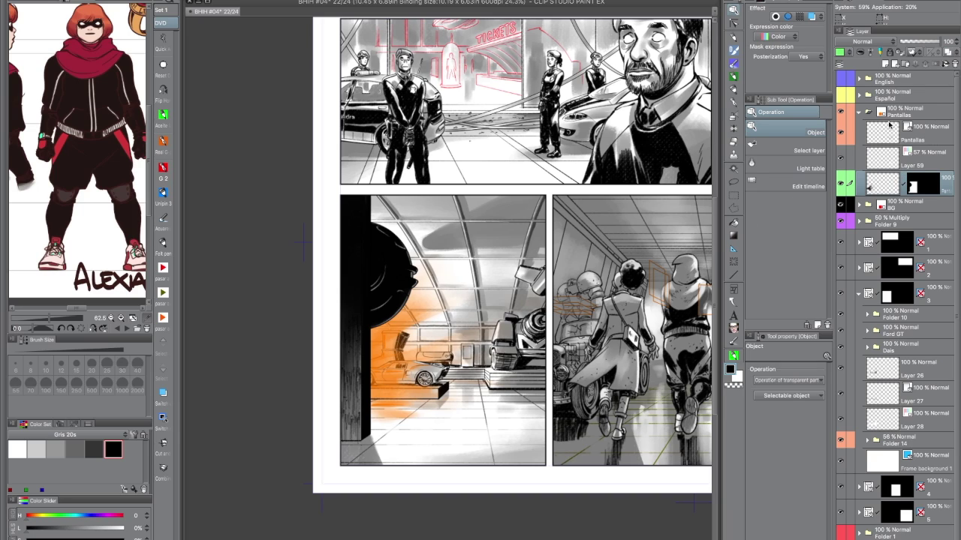
left_click(860, 112)
Toggle the visibility of panel 3's Folder 14 and its Suelo, Techo and Pantallas layers to examine what each contains
left_click_drag(602, 433, 483, 459)
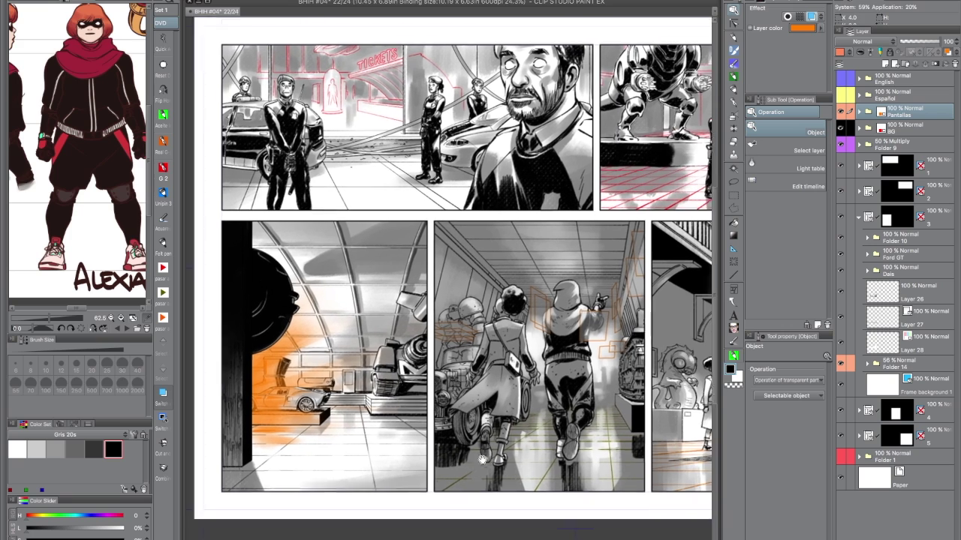
scroll(495, 450, "down", 3)
scroll(503, 446, "up", 1)
left_click_drag(559, 472, 503, 444)
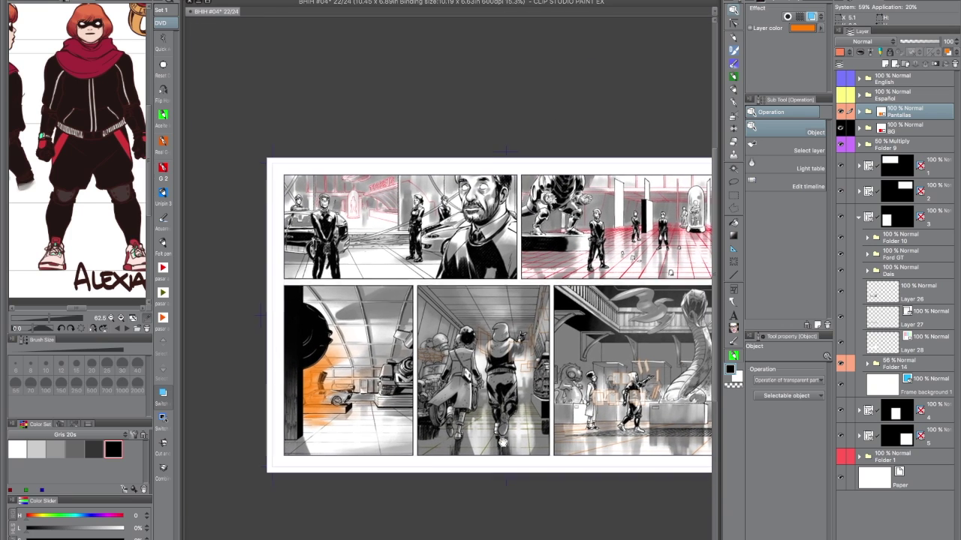
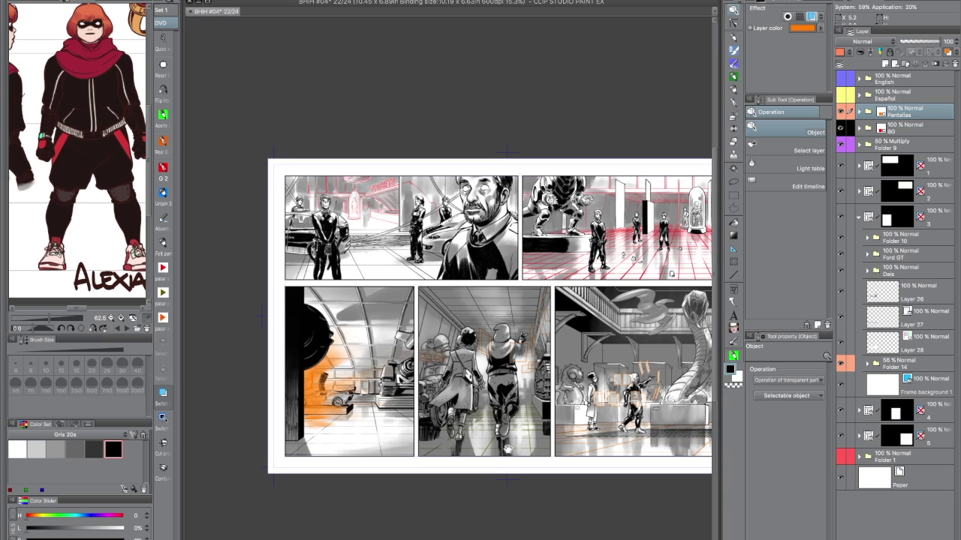
scroll(508, 451, "left", 2)
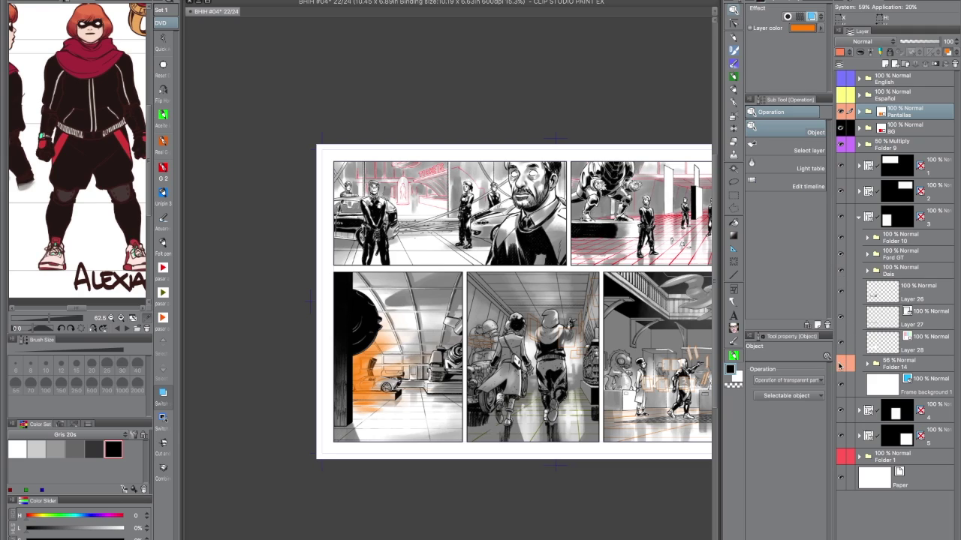
left_click(840, 363)
left_click(840, 365)
left_click(867, 363)
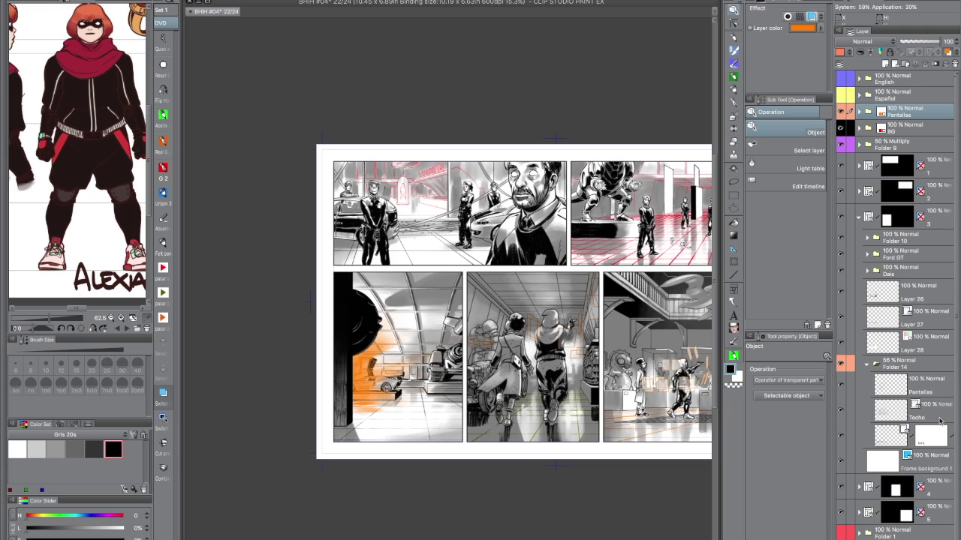
left_click(841, 437)
left_click(841, 437)
left_click(841, 412)
left_click(841, 412)
left_click(845, 384)
Group Folder 14's Pantallas and Techo layers into a new folder named Techo and collapse it
left_click(890, 385, "ctrl")
left_click(942, 406, "shift")
key("ctrl+g")
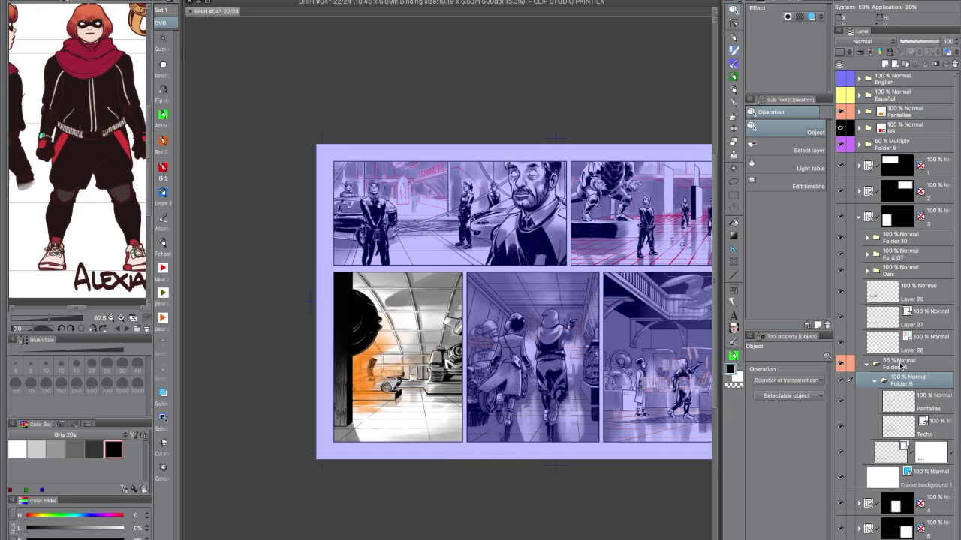
double_click(901, 385)
type("Techo")
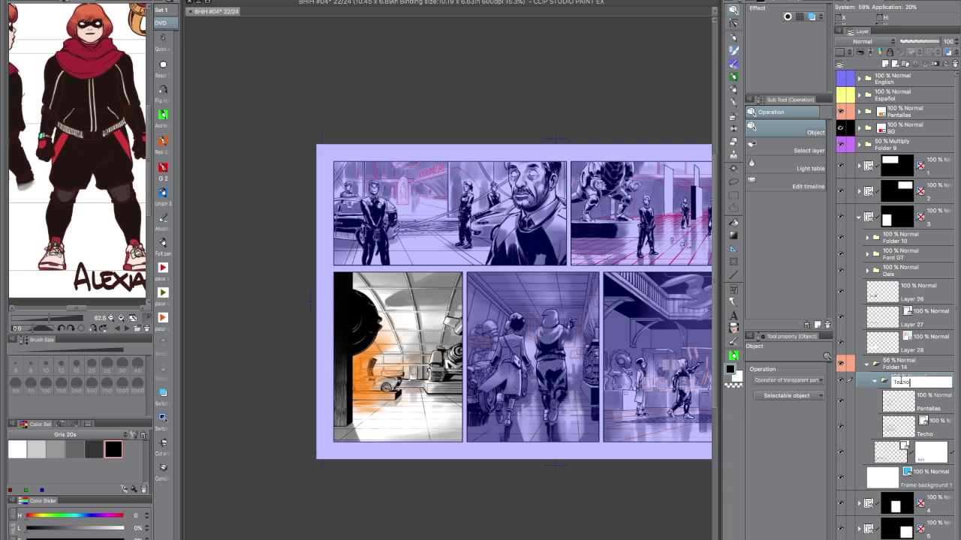
key("Return")
left_click(875, 380)
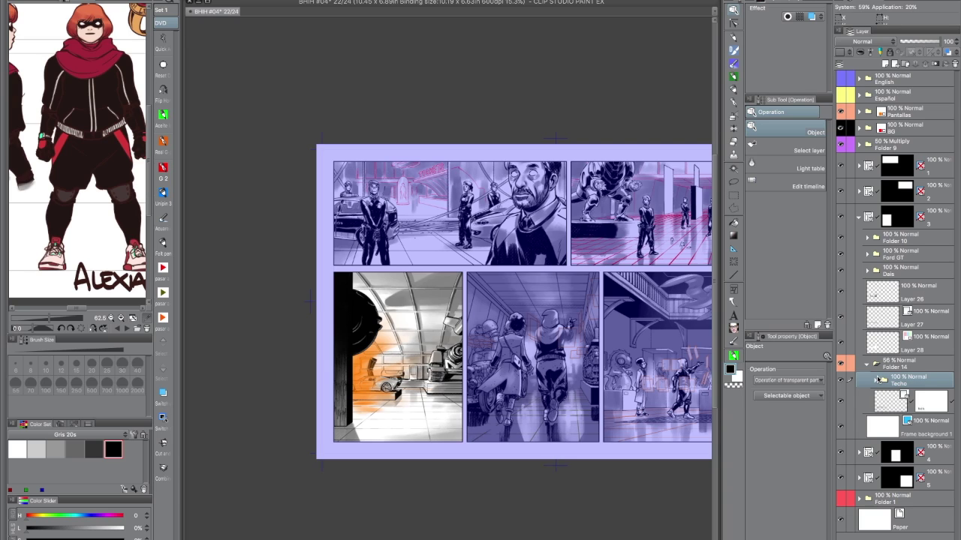
Widen the layer list so the masked layers' names are readable, and fit the whole page in the resized canvas
mouse_move(833, 426)
left_mouse_down()
mouse_move(799, 433)
mouse_move(833, 434)
left_mouse_up()
scroll(705, 500, "down", 5)
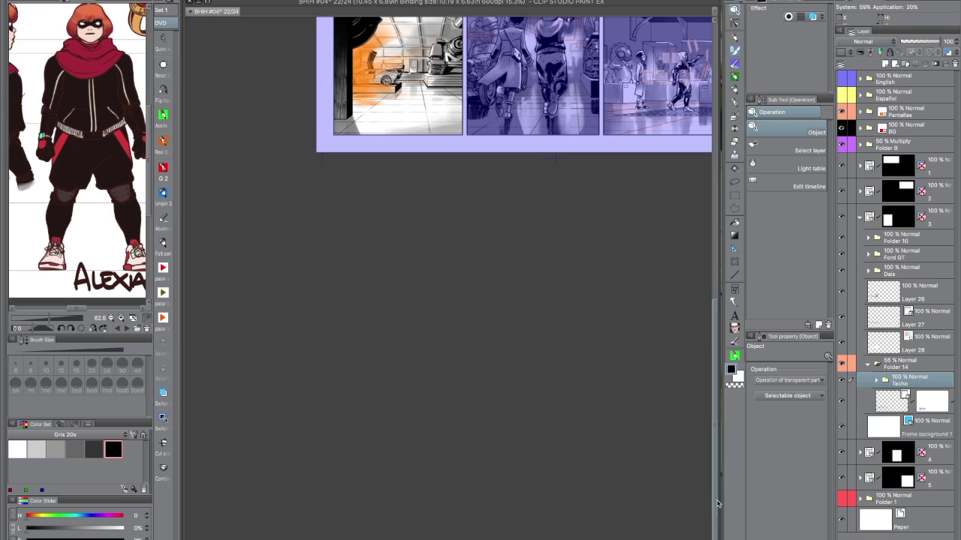
mouse_move(717, 501)
left_mouse_down()
mouse_move(661, 502)
mouse_move(724, 500)
left_mouse_up()
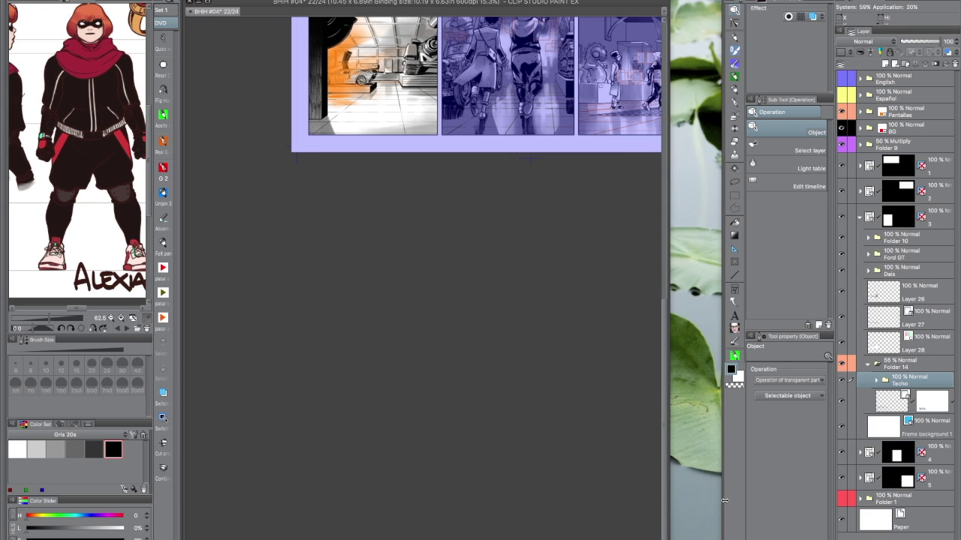
left_click_drag(834, 479, 796, 481)
left_click_drag(667, 478, 680, 477)
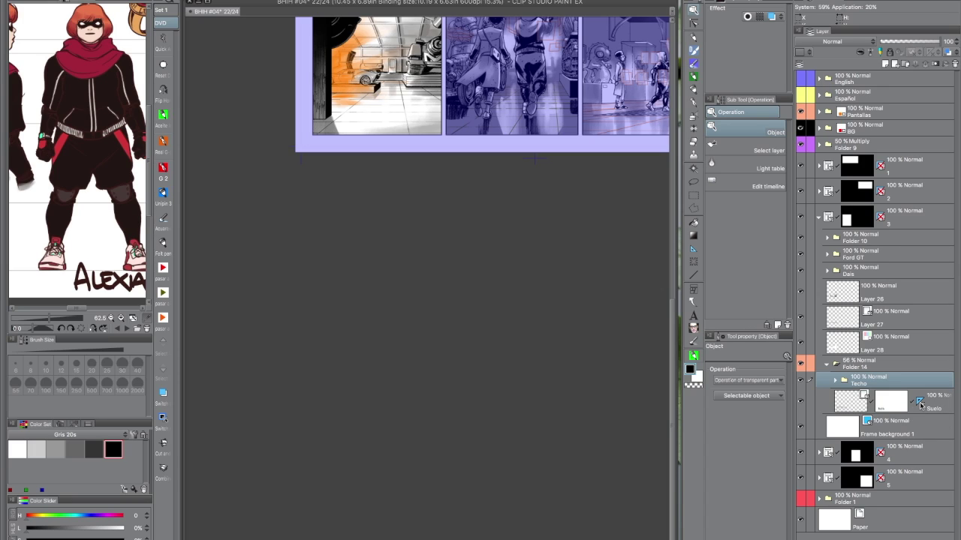
key("ctrl+0")
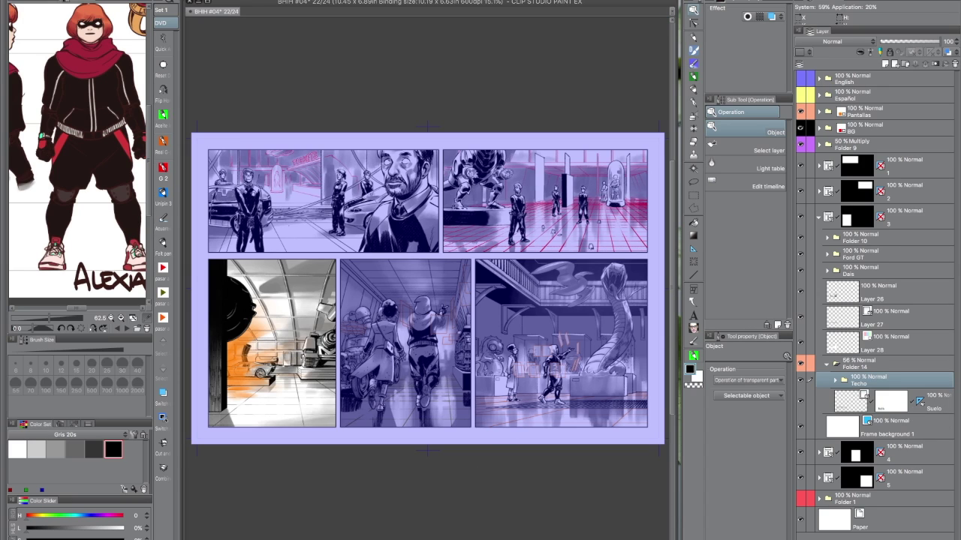
Examine the Suelo layer's mask in Folder 14 by loading it as a selection and switching the mask off and on
left_click(863, 363)
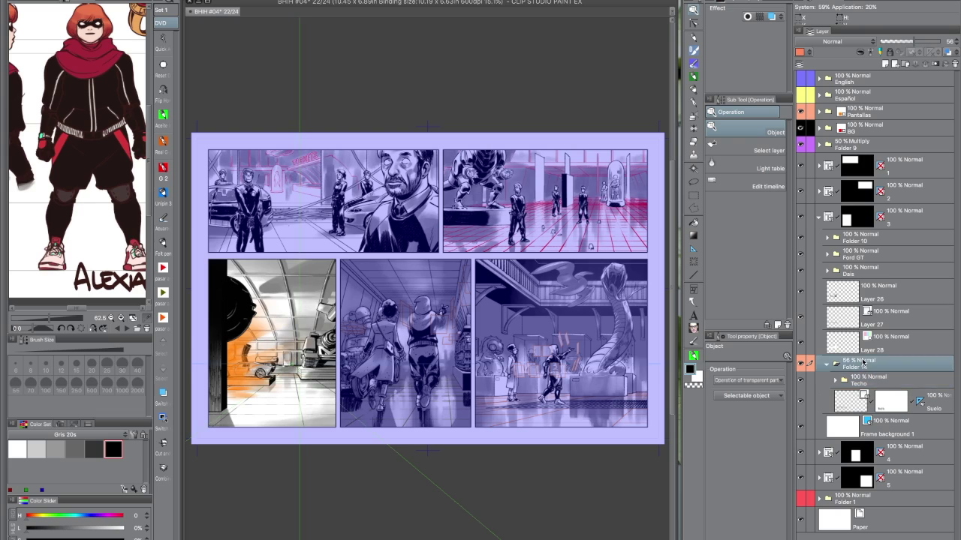
left_click(826, 364)
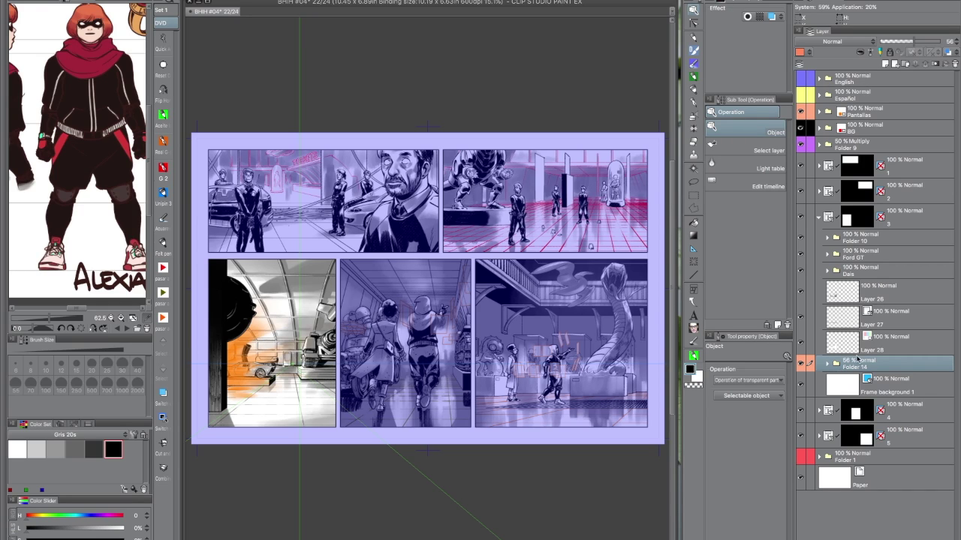
left_click(827, 365)
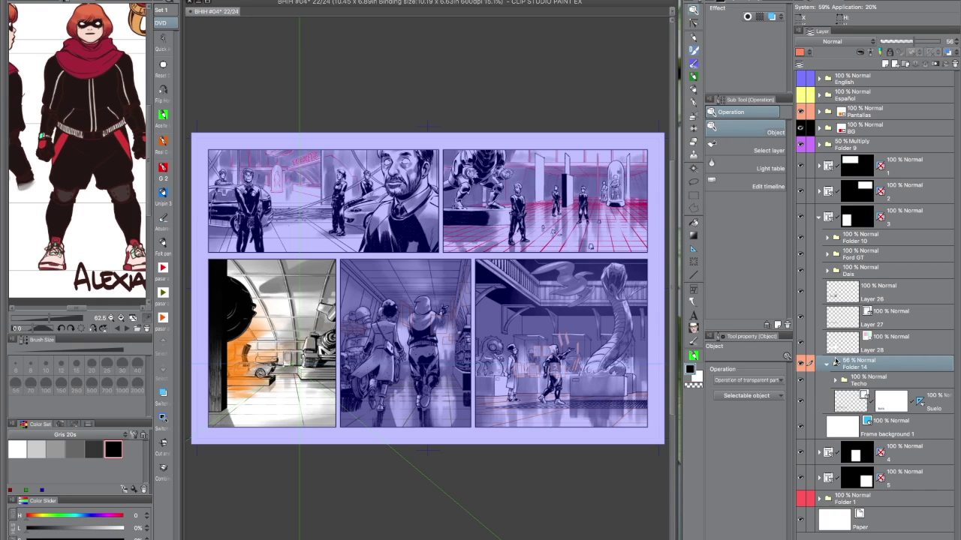
left_click(941, 406)
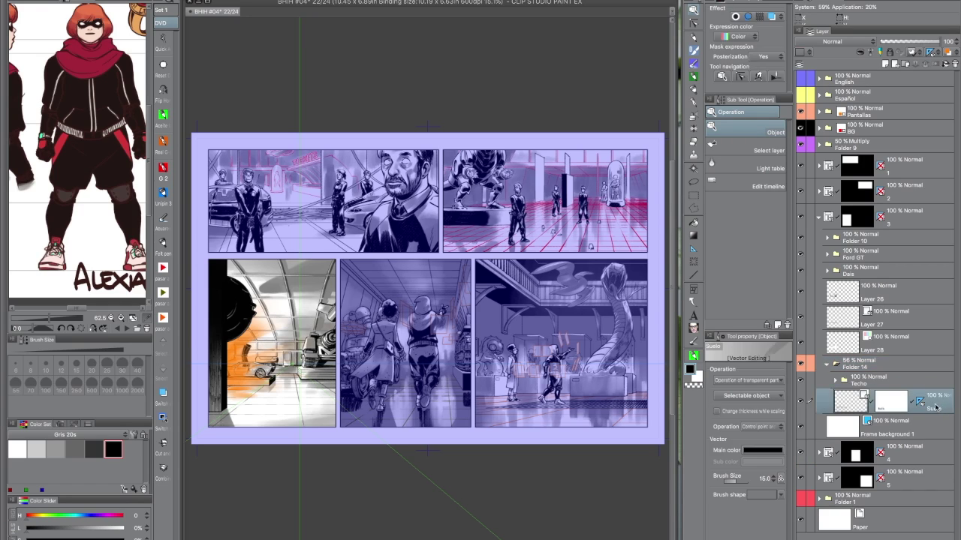
left_click(883, 410, "ctrl")
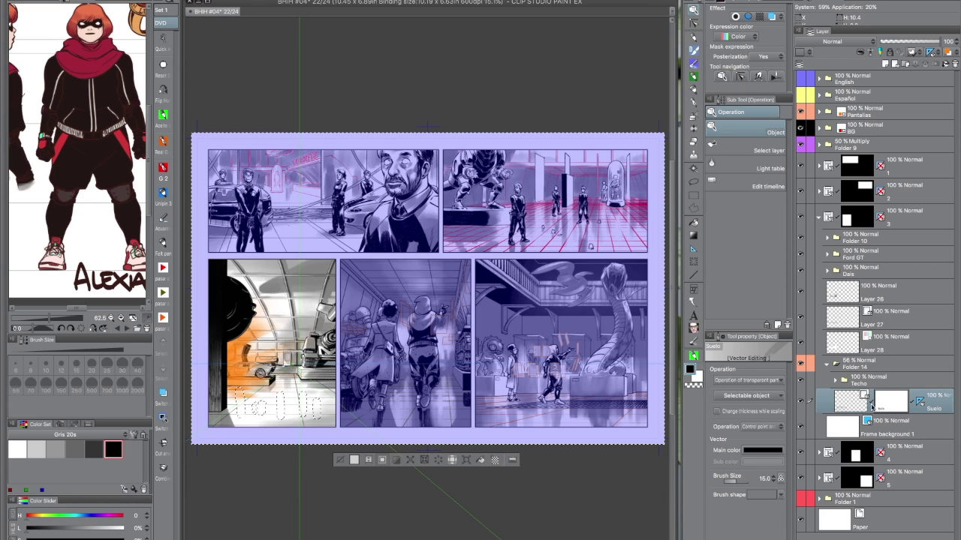
scroll(264, 422, "up", 4)
left_click_drag(379, 421, 563, 347)
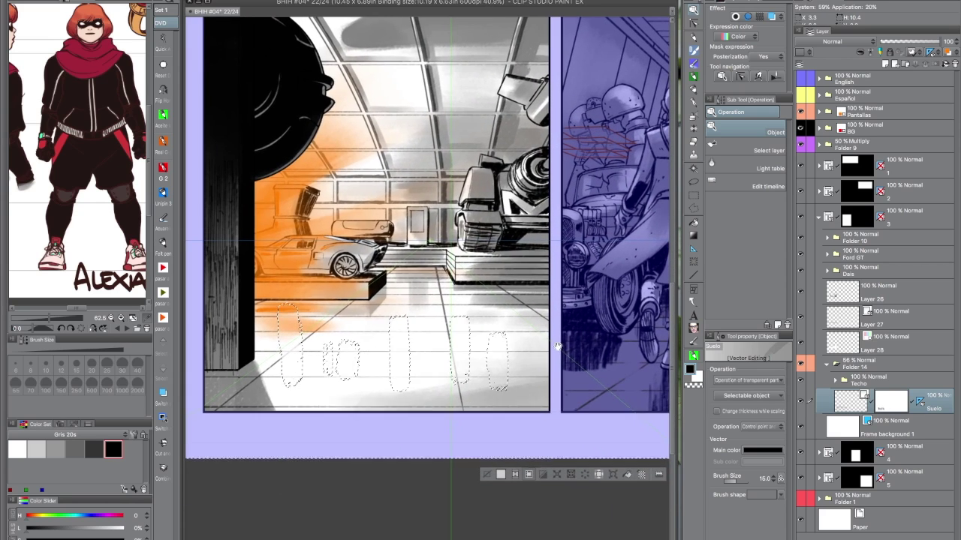
right_click(895, 401)
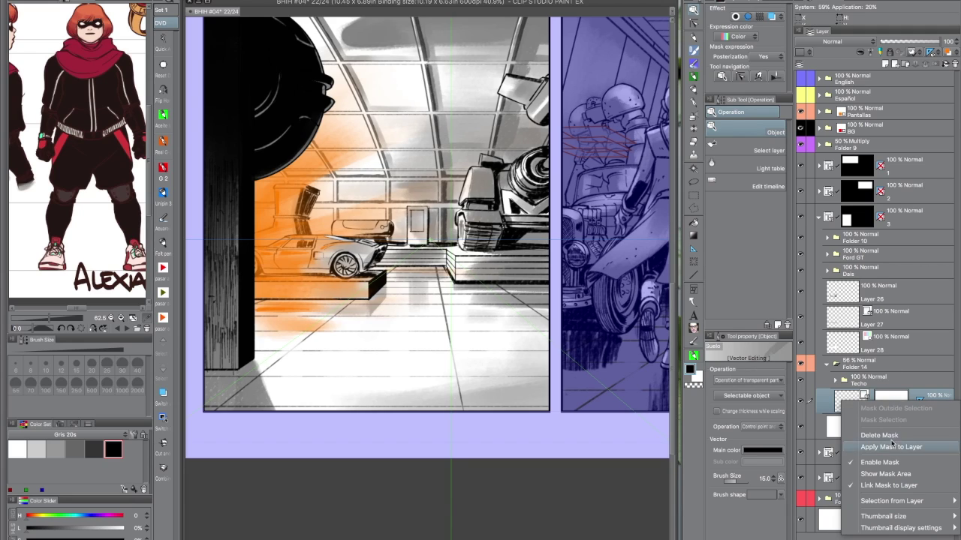
left_click(892, 464)
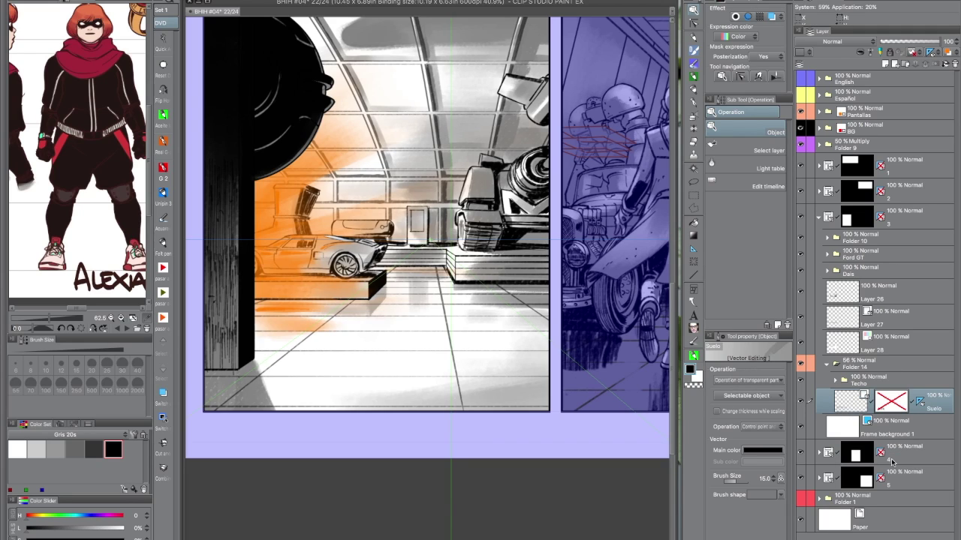
left_click(886, 403, "shift")
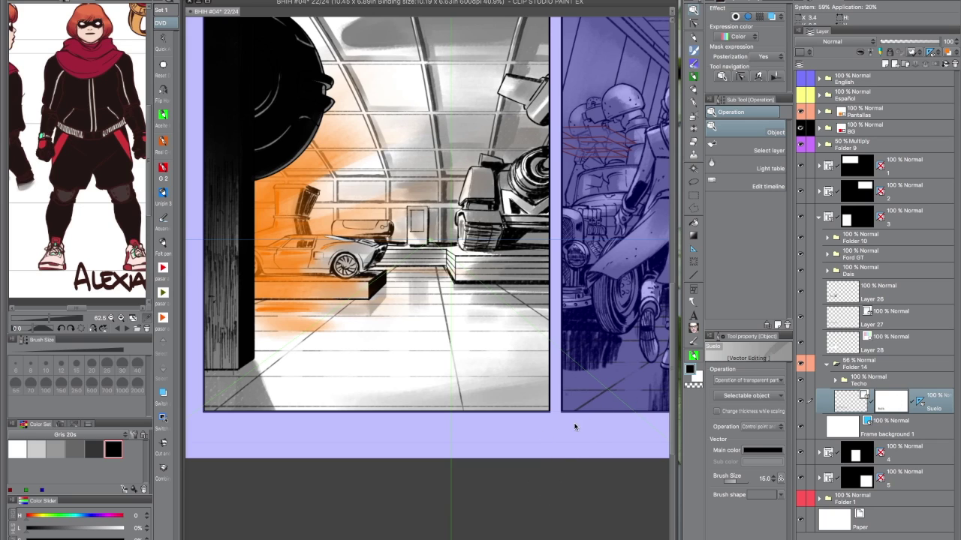
Restrict Suelo's mask to panel 3's frame area using the panel folder's mask as the selection
scroll(574, 427, "down", 4)
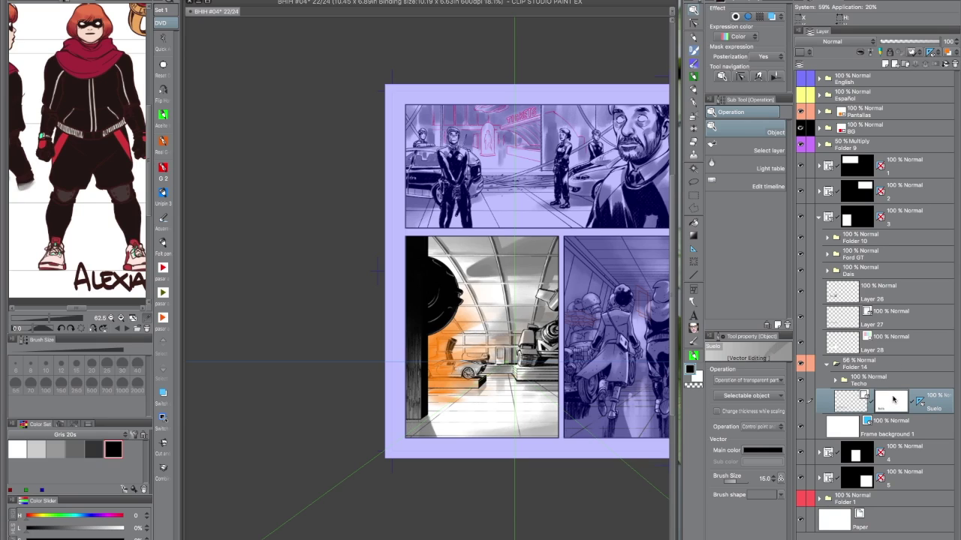
left_click(861, 217, "ctrl")
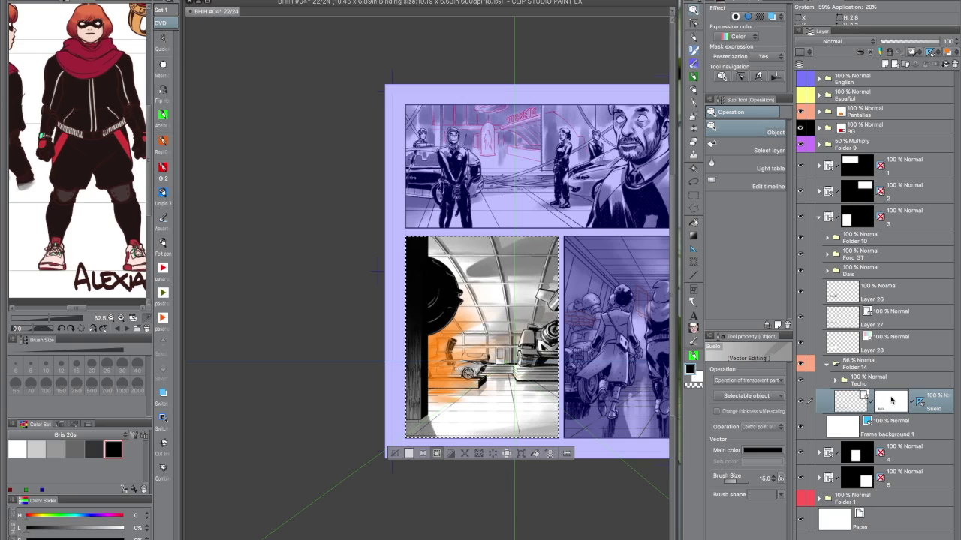
key("ctrl+d")
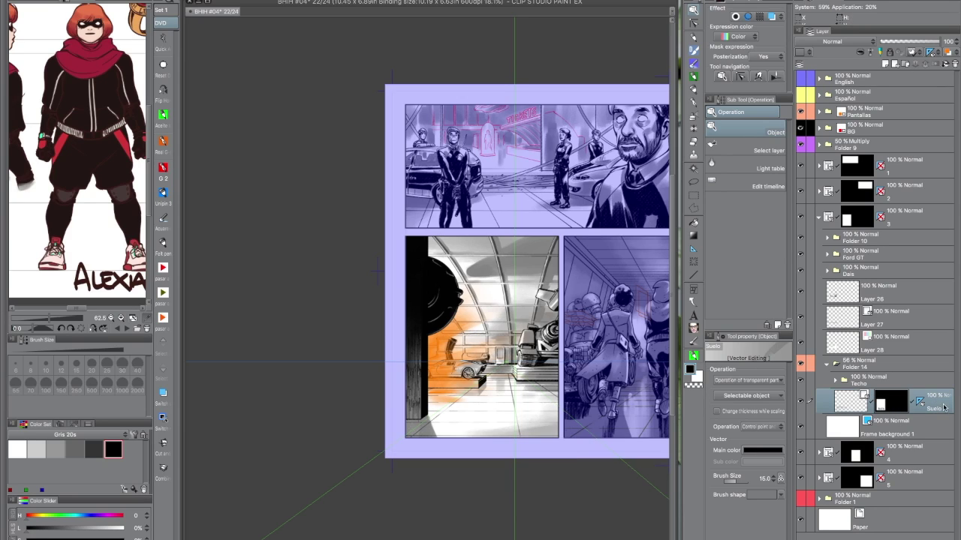
Move the Suelo layer to the top of panel 3's folder and turn on its red layer color
left_click_drag(936, 406, 878, 127)
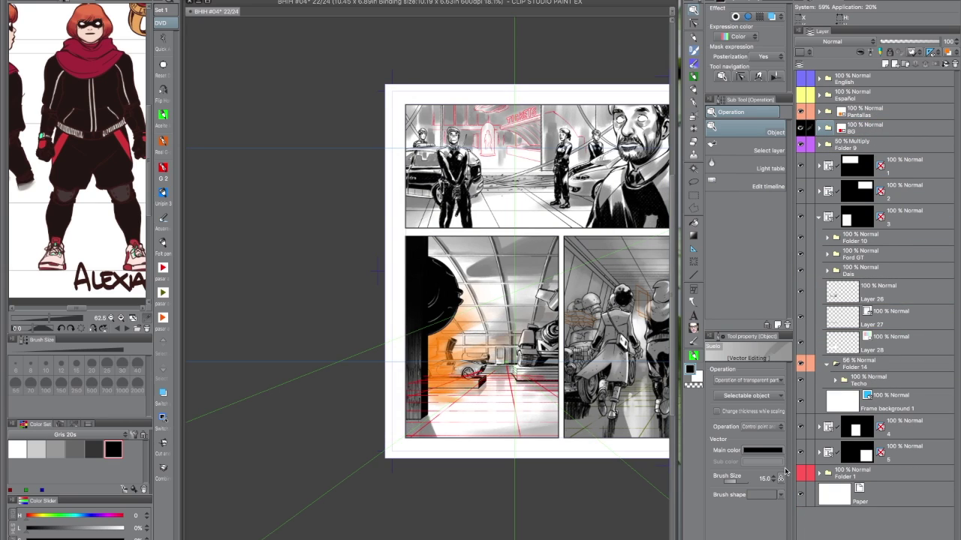
key("ctrl+z")
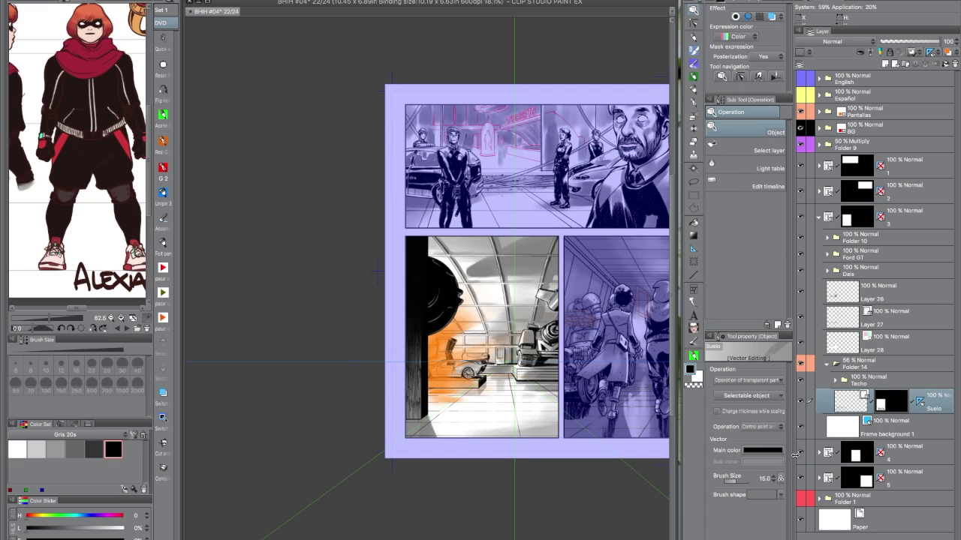
left_click_drag(936, 406, 912, 227)
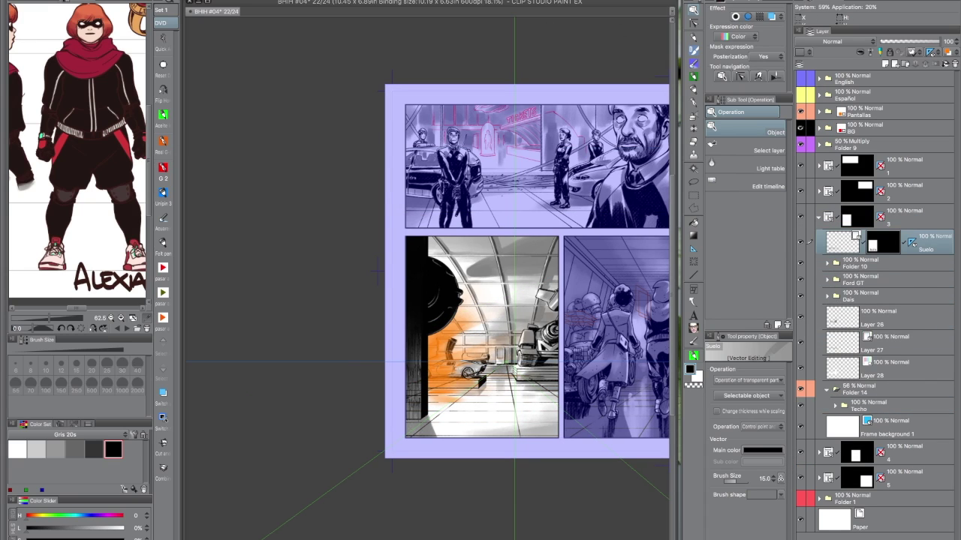
left_click(771, 16)
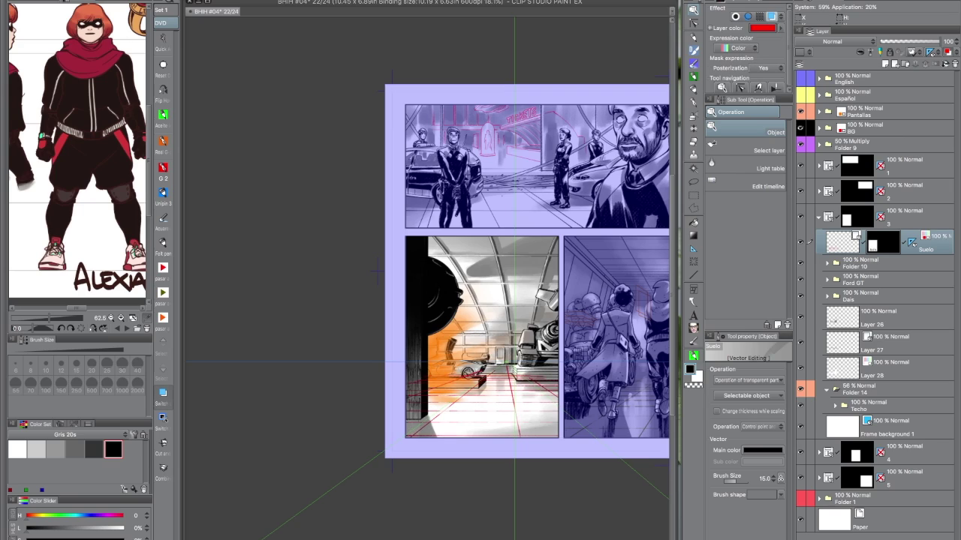
Load Layer 28's shape as a selection, add Layer 32 from the Dais folder, and check the Ford GT folder's layers
left_click(840, 367, "ctrl")
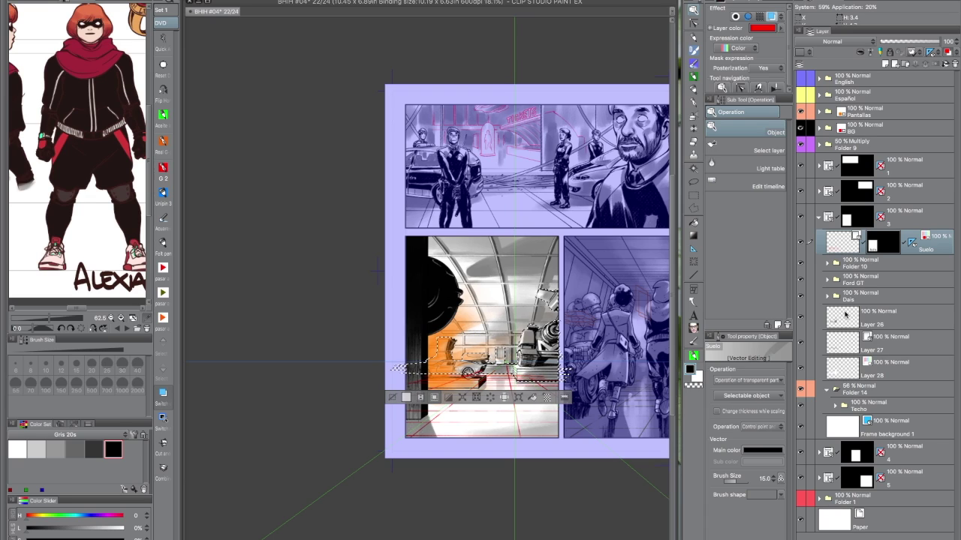
left_click(828, 296)
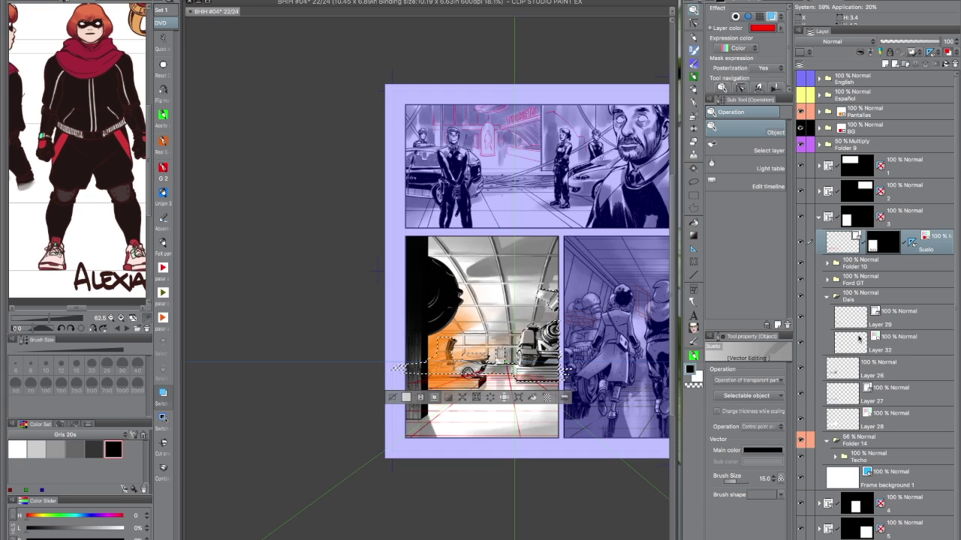
left_click(846, 345, "ctrl")
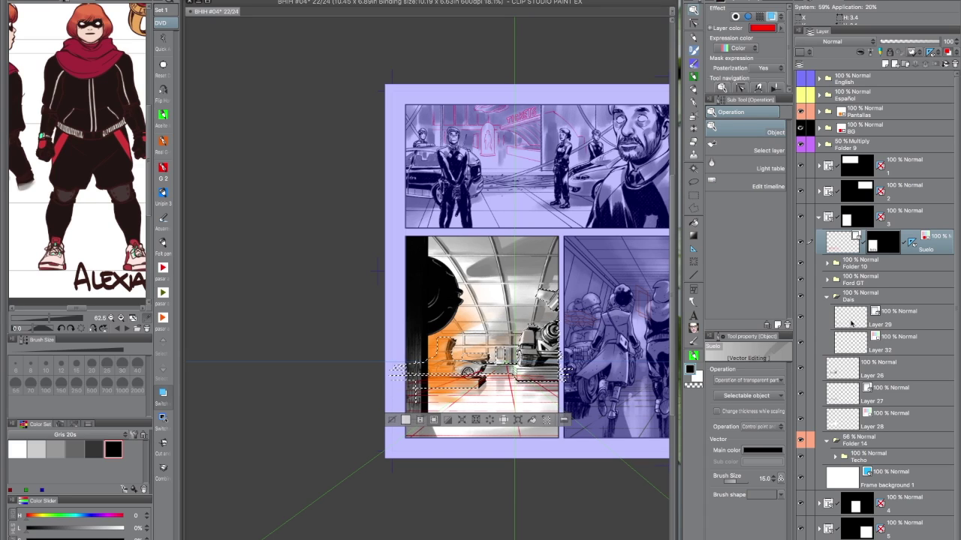
left_click(827, 297)
left_click(826, 279)
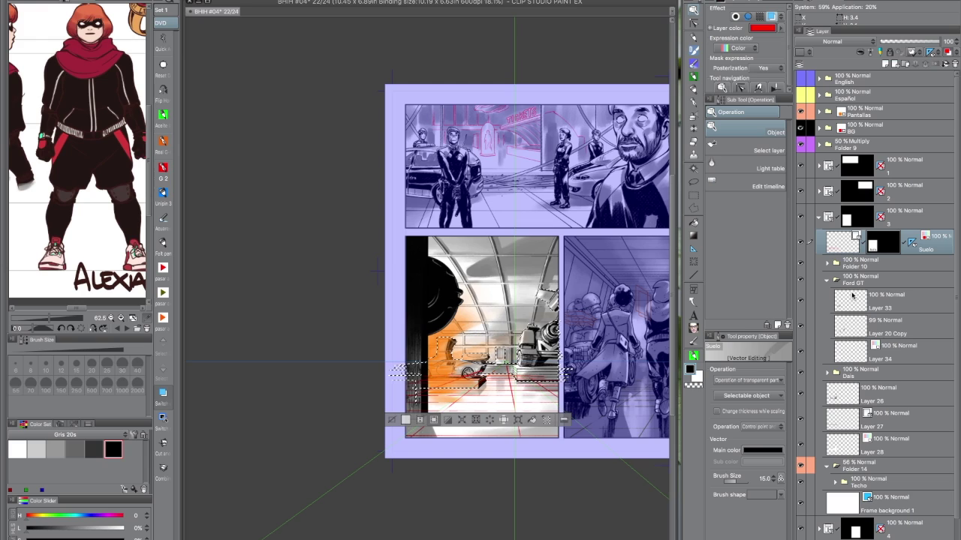
left_click(828, 281)
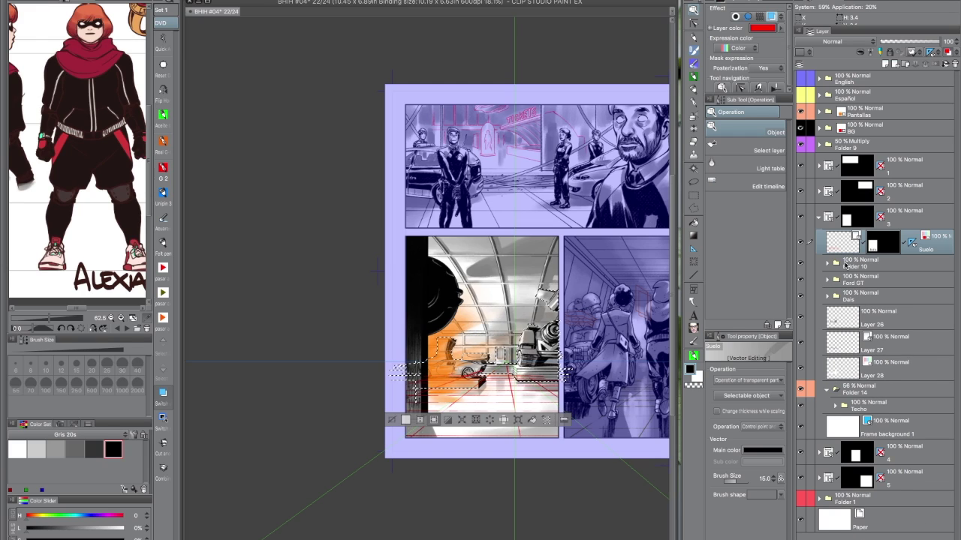
Add Folder 10's foreground object shapes to the selection and hide the selected area on Suelo's mask
left_click(827, 264)
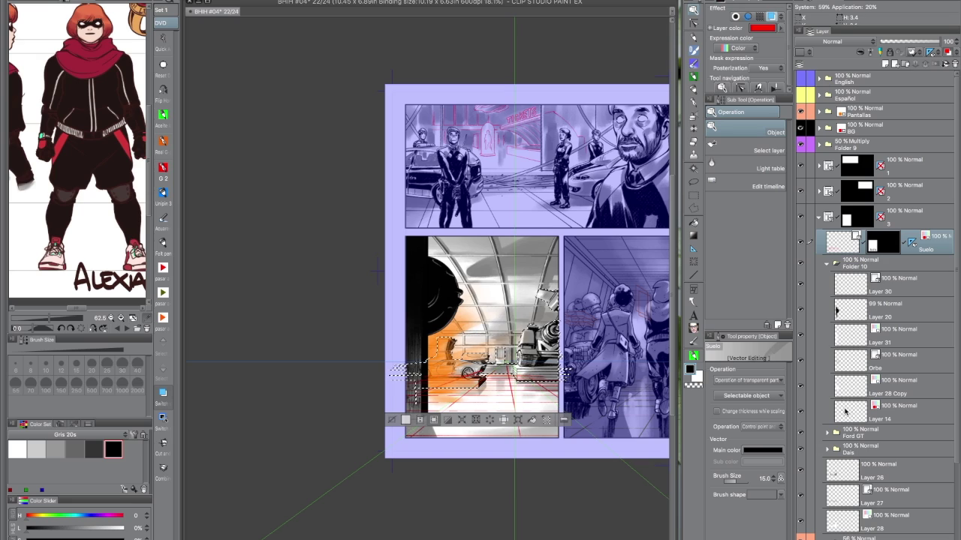
left_click(851, 365, "ctrl+shift")
left_click(848, 280, "ctrl+shift")
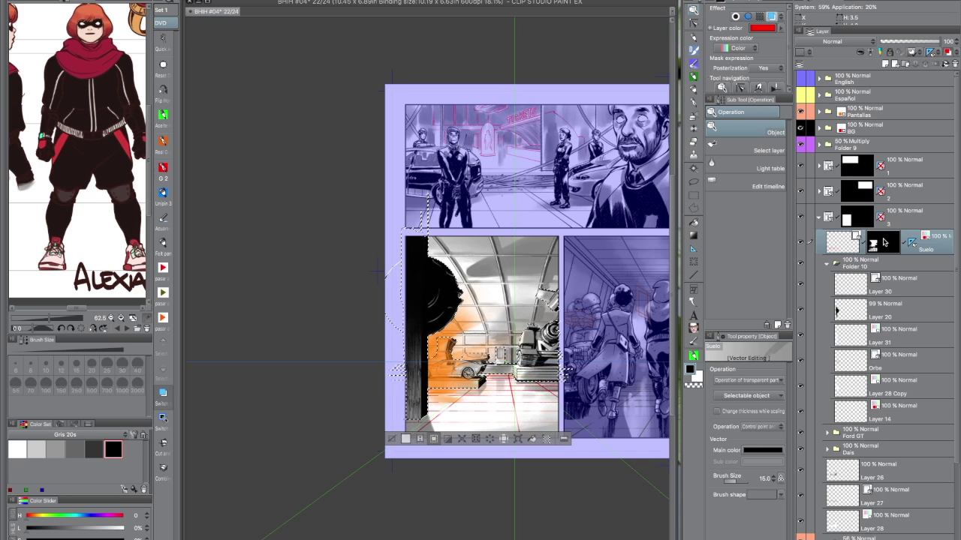
key("ctrl+d")
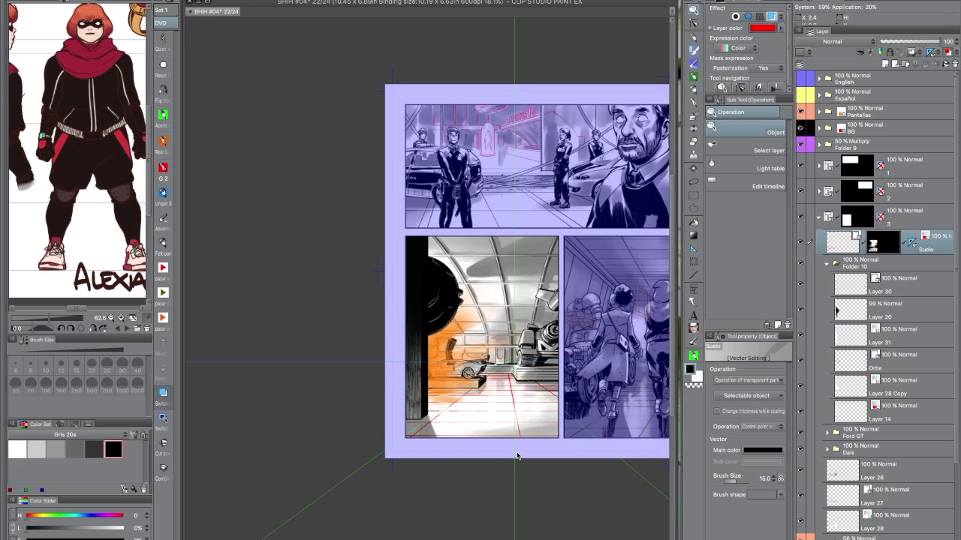
Move the masked Suelo layer into the main BG folder and set Folder 10's Layer 20 to 100% opacity
left_click(940, 243)
left_click_drag(930, 233, 883, 127)
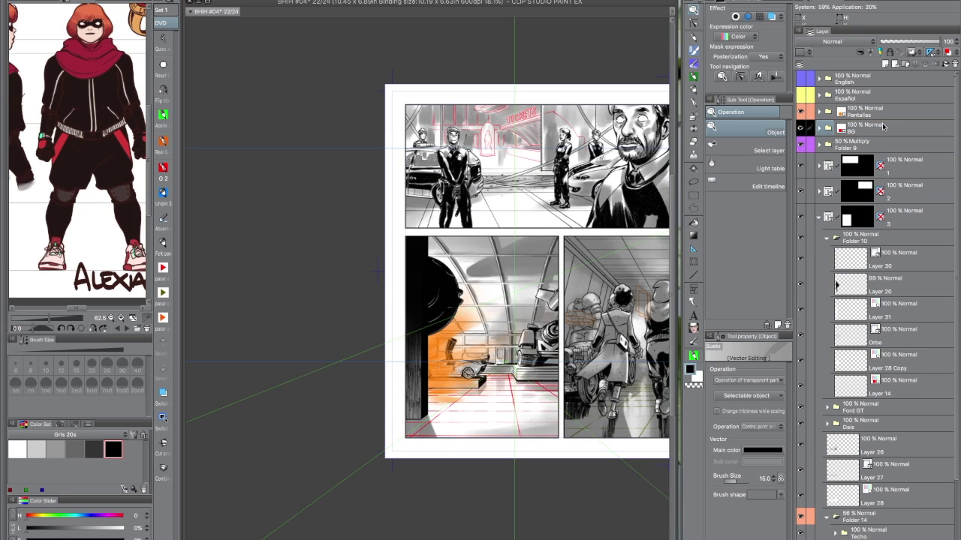
left_click(906, 283)
left_click_drag(939, 43, 955, 39)
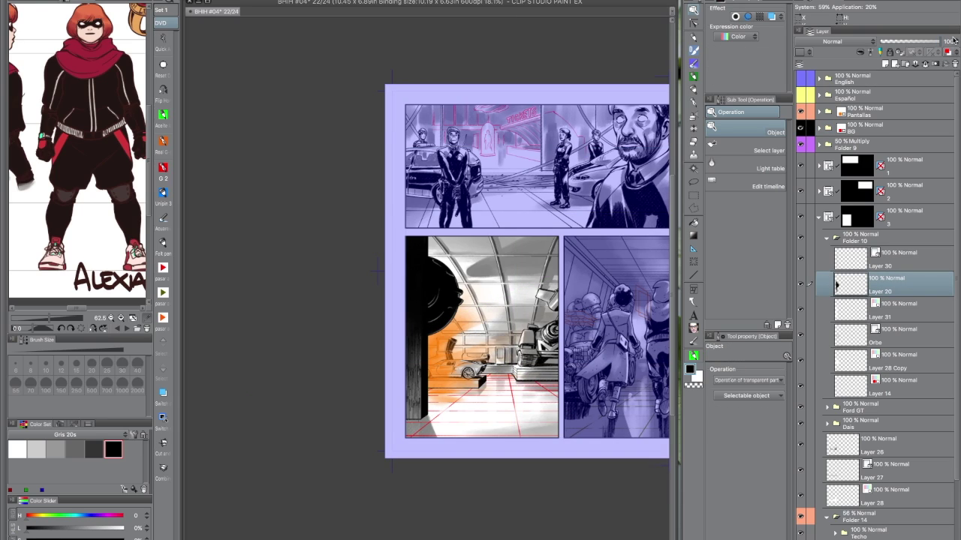
left_click(827, 240)
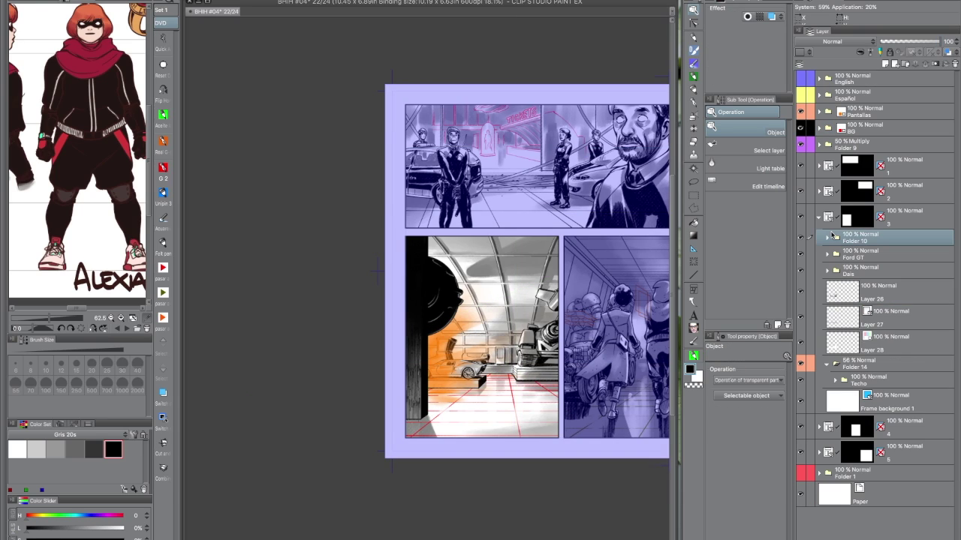
Check Layer 14 in Folder 10 for content by loading its pixels as a selection, and delete the layer
left_click(827, 239)
left_click(864, 387)
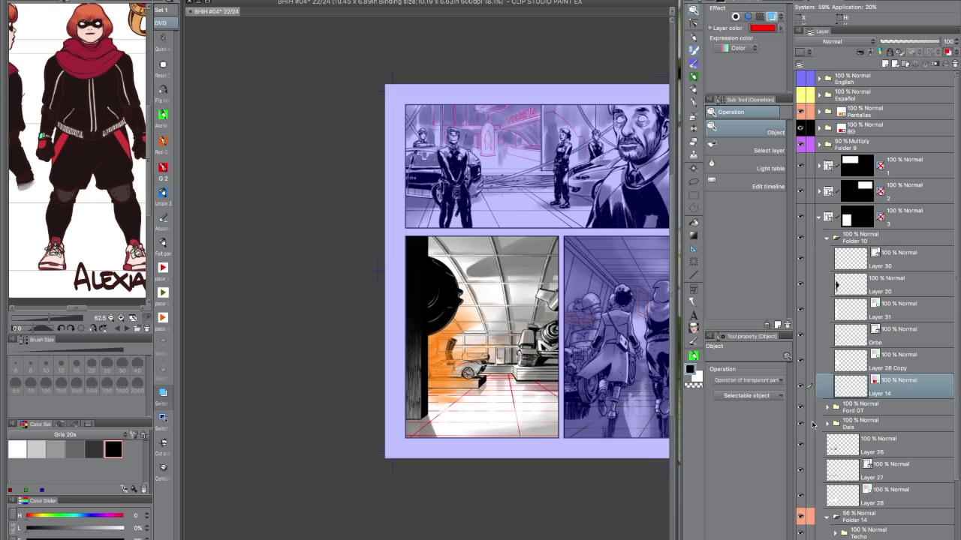
scroll(525, 480, "down", 3)
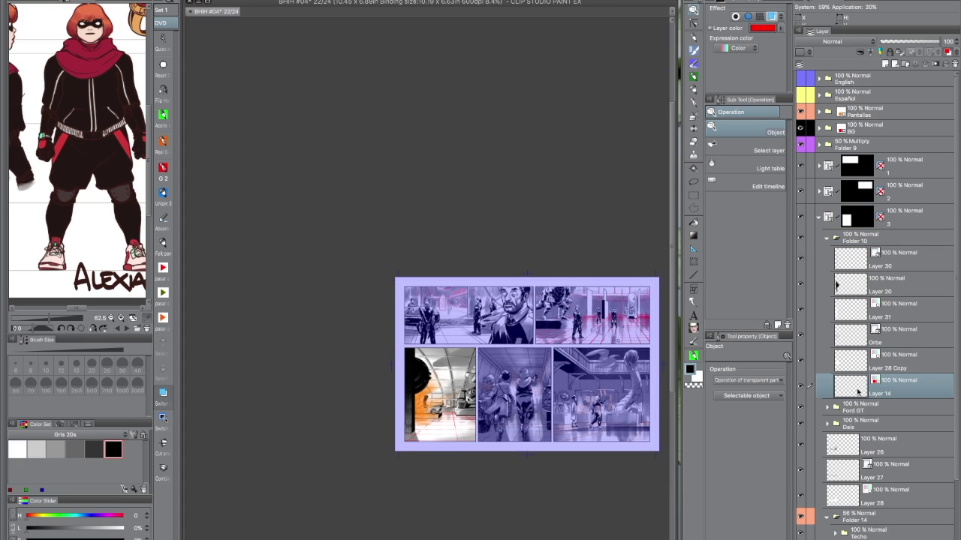
left_click(853, 388, "ctrl")
left_click(516, 201)
left_click_drag(633, 476, 545, 480)
scroll(543, 449, "up", 1)
scroll(542, 448, "up", 2)
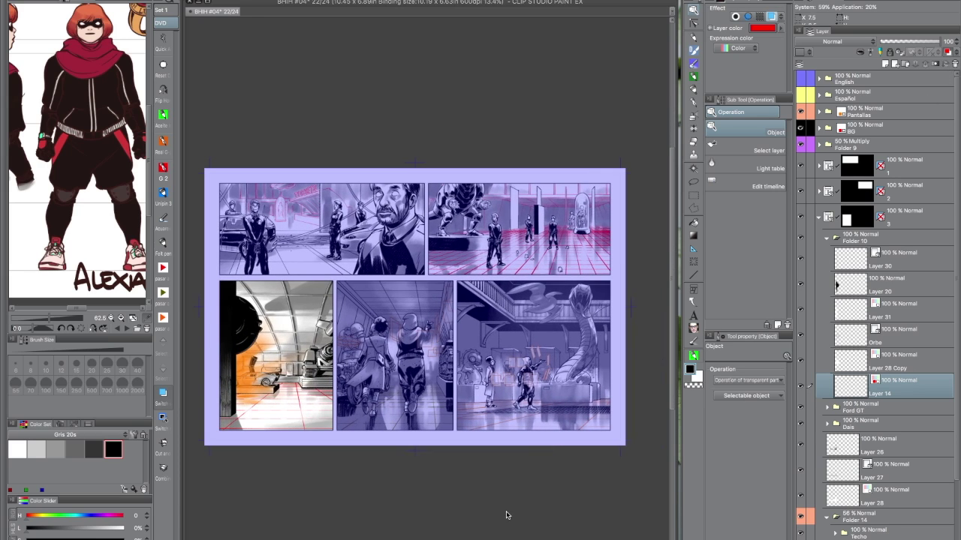
left_click(851, 385, "ctrl")
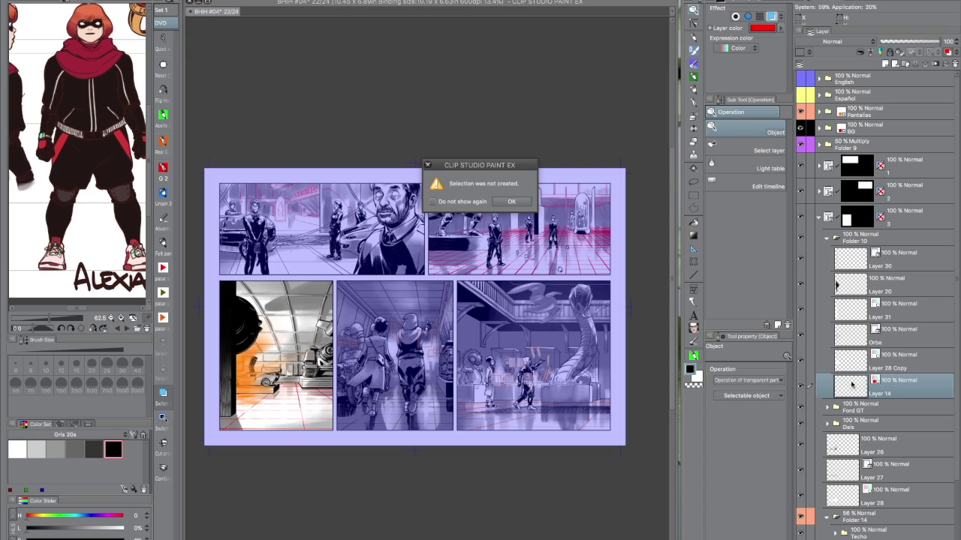
key("Return")
left_click(849, 361, "ctrl")
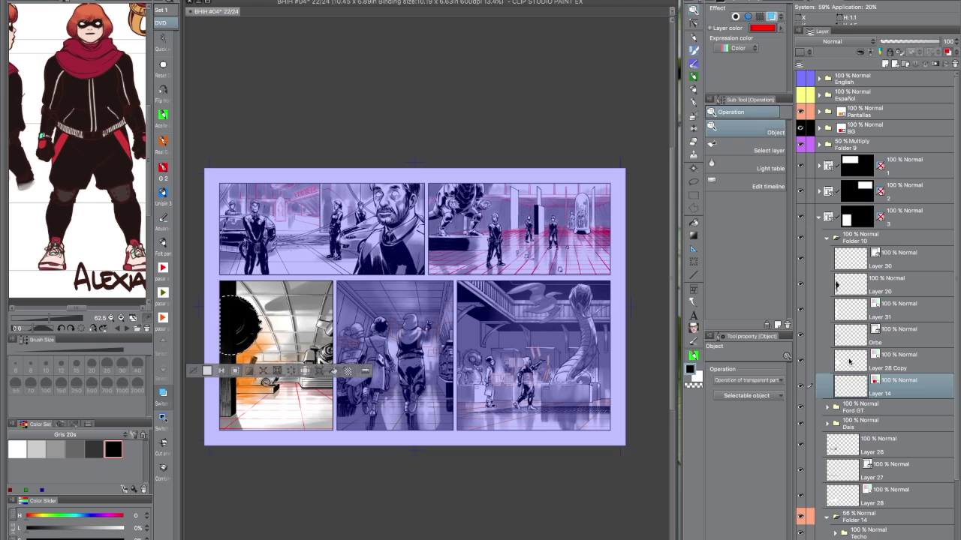
key("ctrl+d")
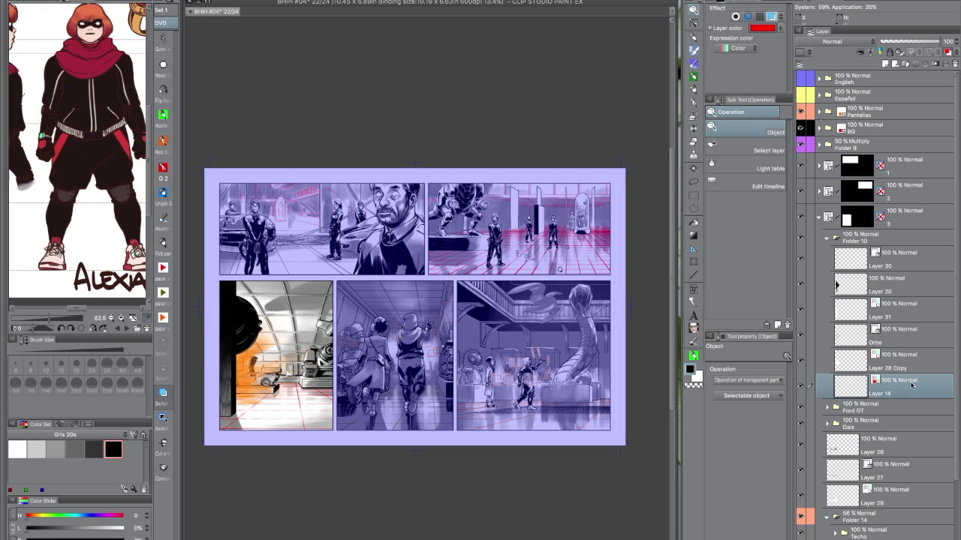
left_click(956, 64)
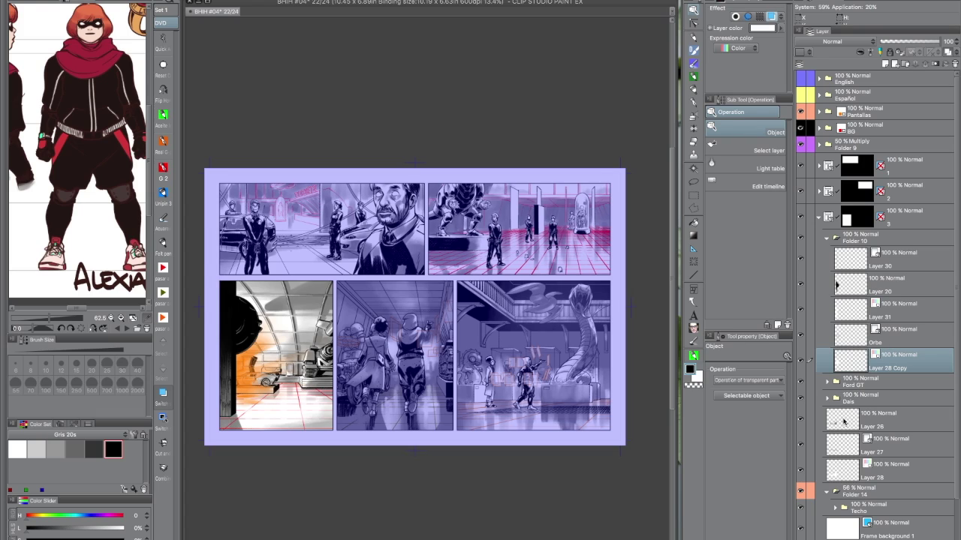
Add a mask to the Techo folder limited to panel 3's frame and move the folder to the top of frame folder 3
left_click(869, 511)
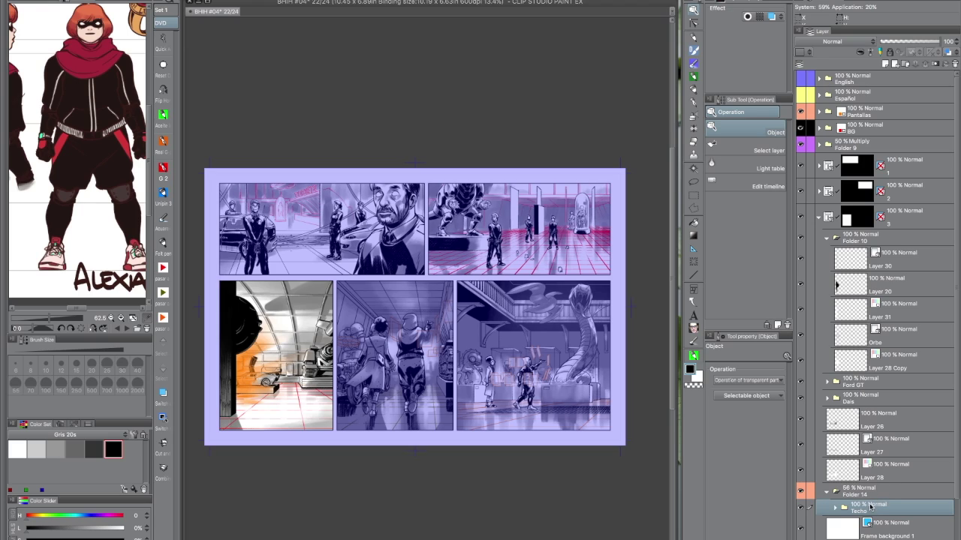
left_click(937, 64)
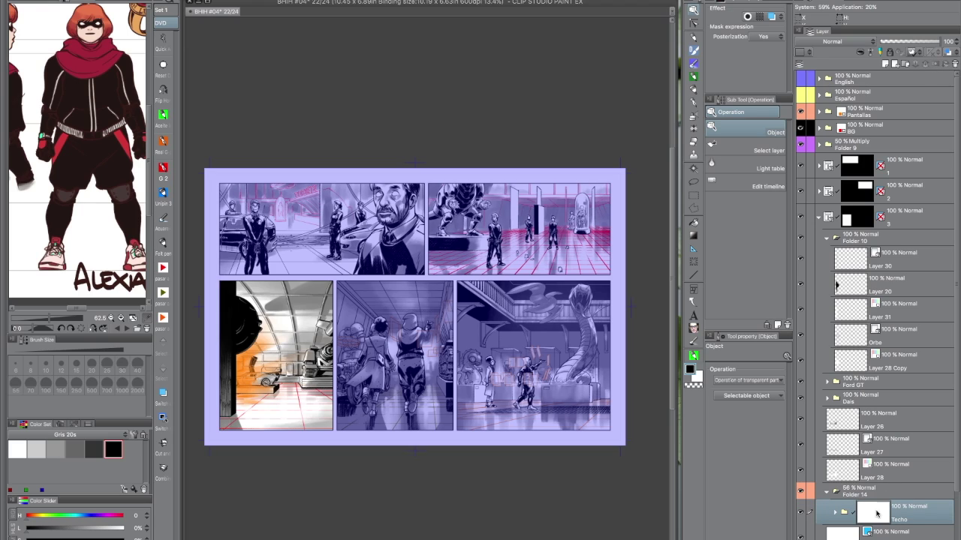
left_click(878, 514, "ctrl")
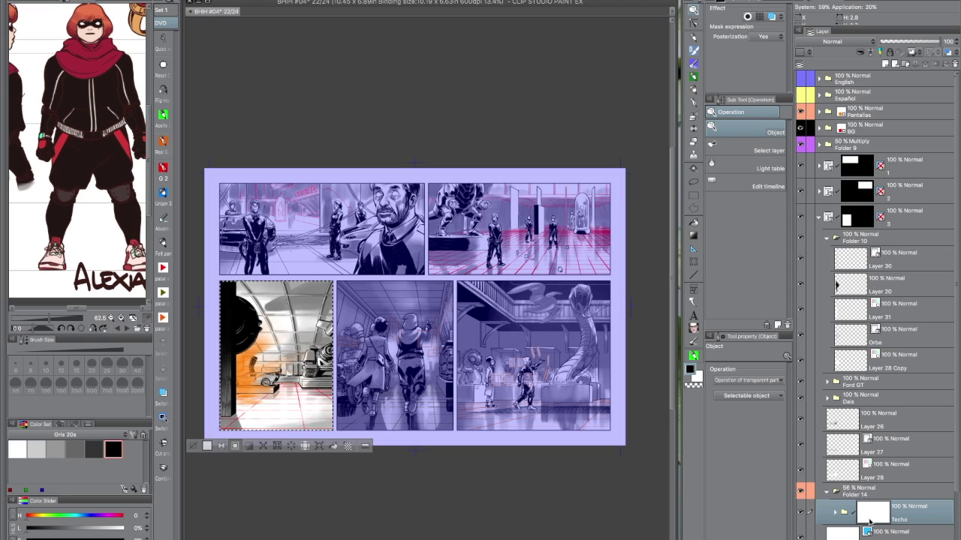
key("Delete")
key("ctrl+d")
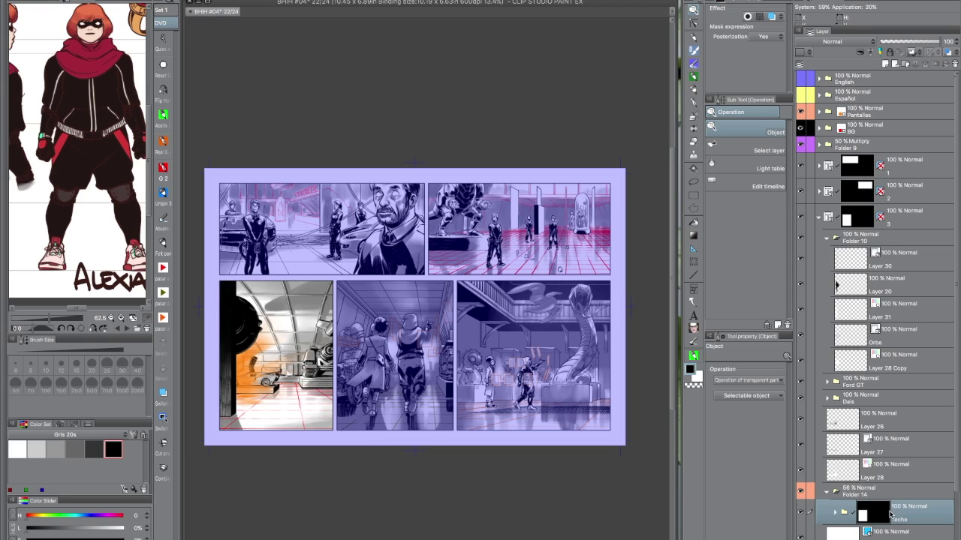
left_click_drag(917, 509, 888, 226)
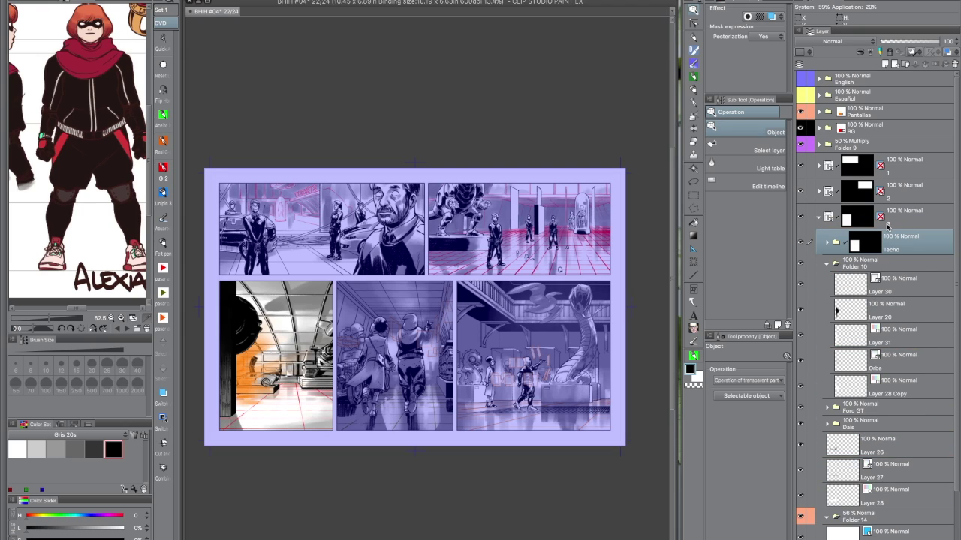
Turn on the red layer color for the Techo folder and delete Folder 14
left_click(771, 15)
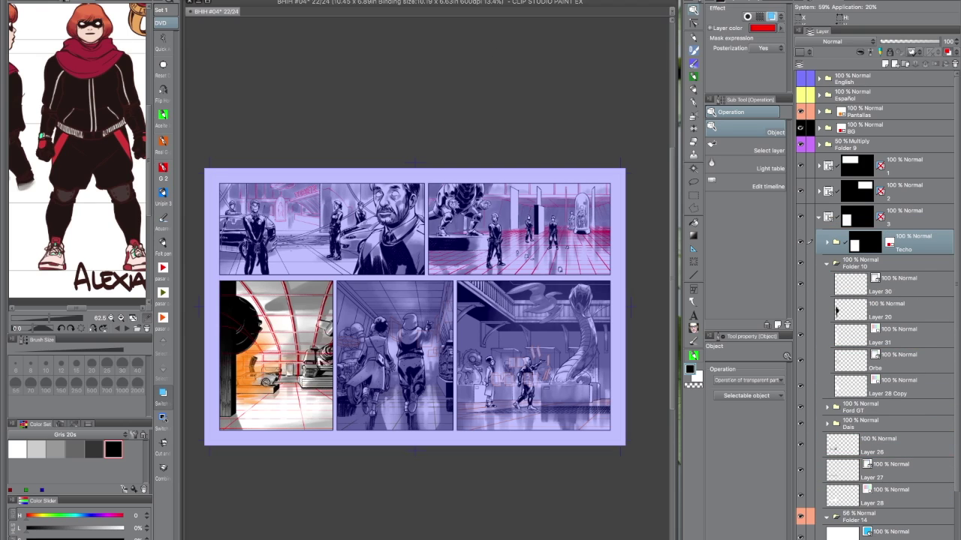
left_click(816, 516)
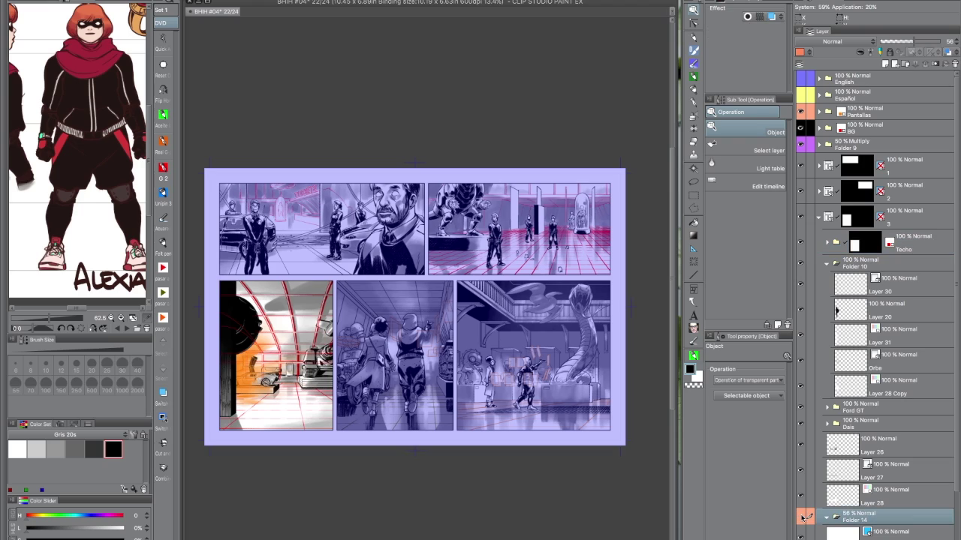
left_click(955, 64)
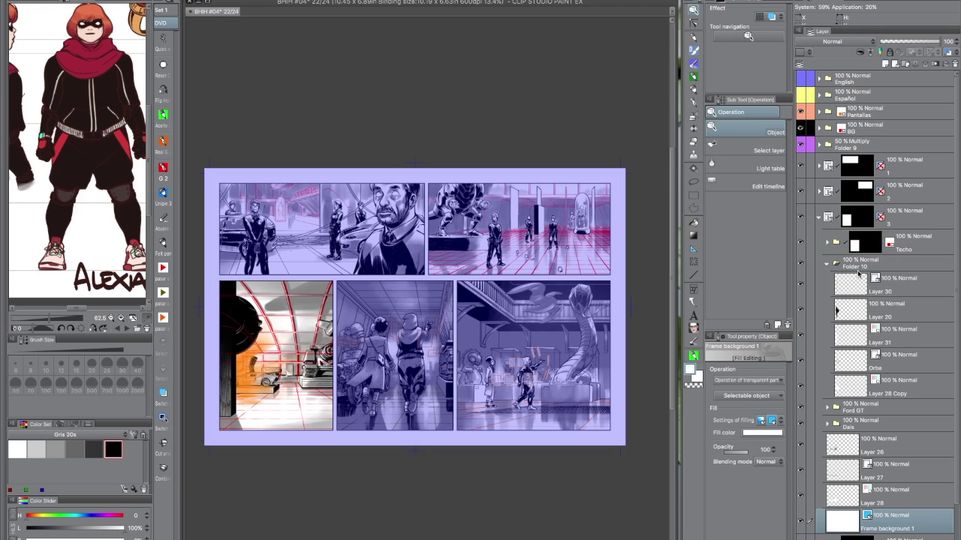
With Techo as the target, build a selection from Layer 28 and the object shapes in the Dais and Ford GT folders
left_click(917, 244)
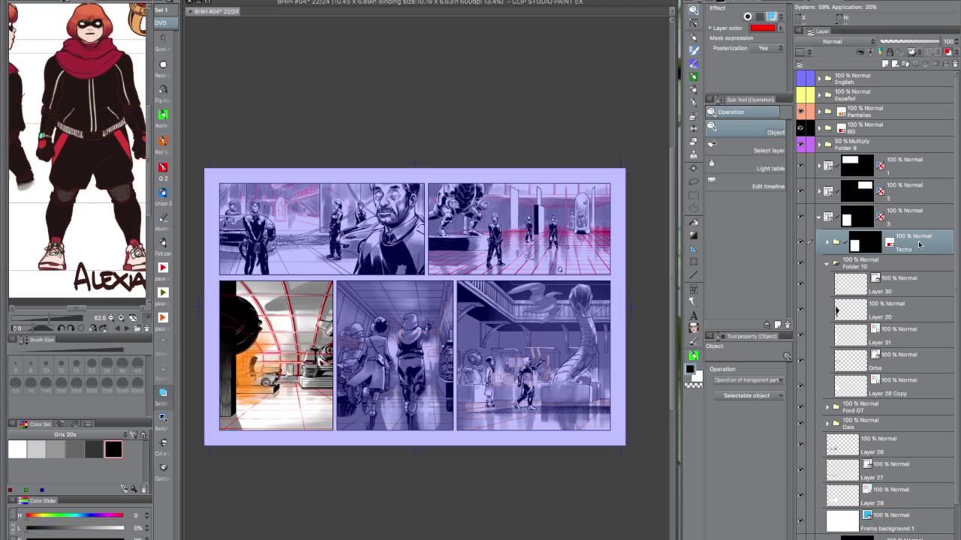
left_click(841, 489, "ctrl")
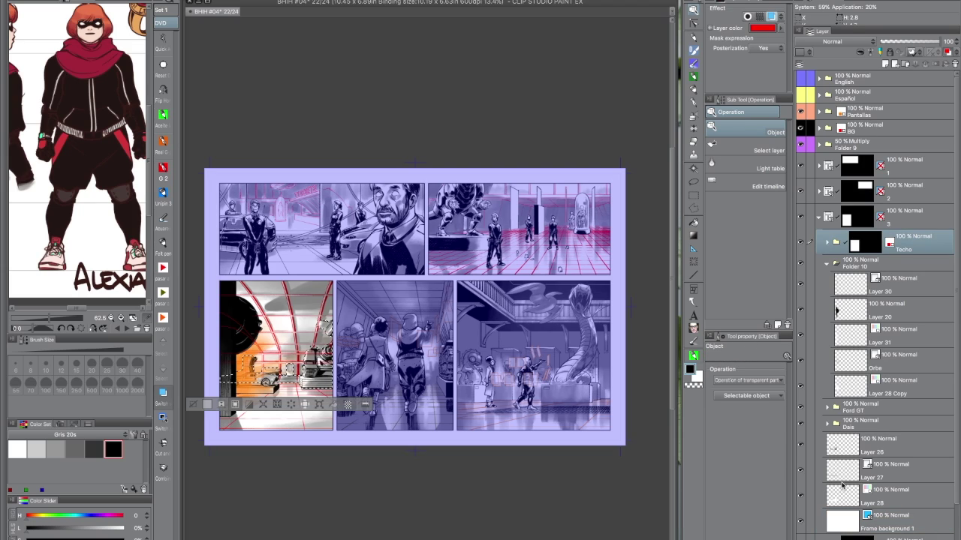
left_click(827, 424)
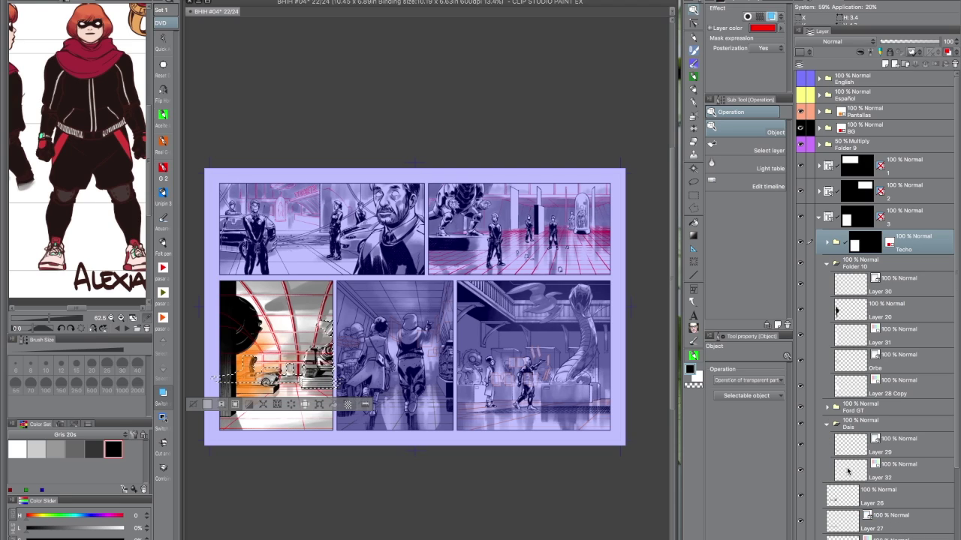
left_click(847, 472, "ctrl")
left_click(826, 423)
left_click(825, 409)
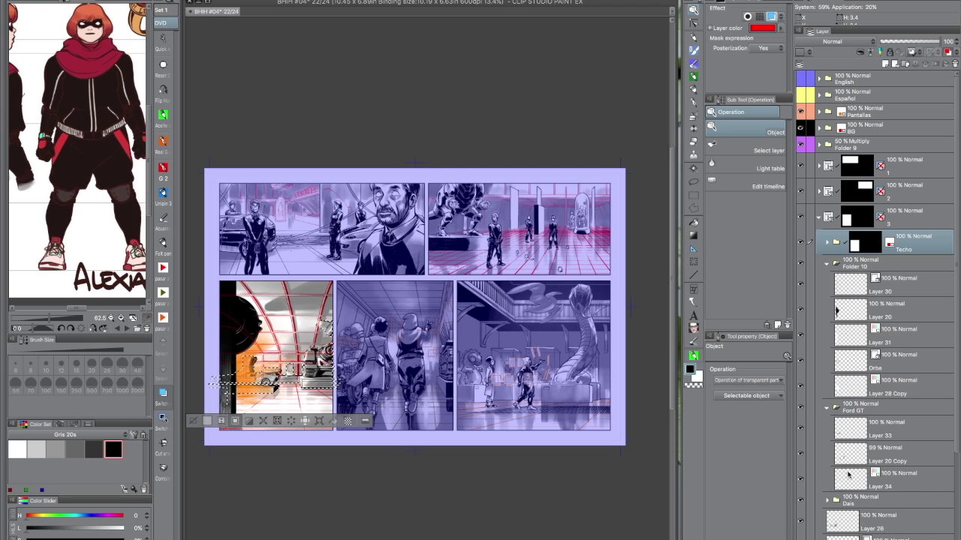
left_click(824, 410)
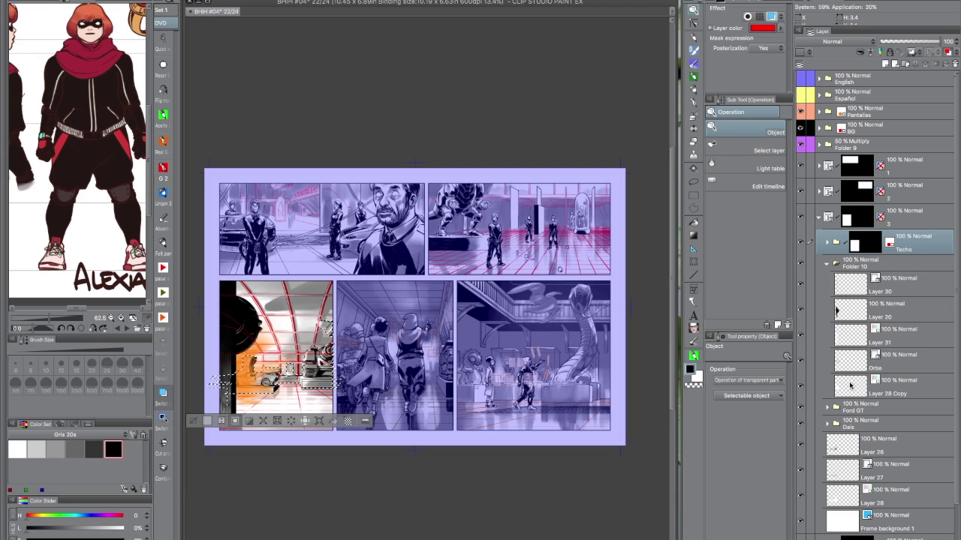
Add Folder 10's foreground shapes, including Layer 20, to the selection and hide the selected area on Techo's mask
left_click(848, 309, "ctrl")
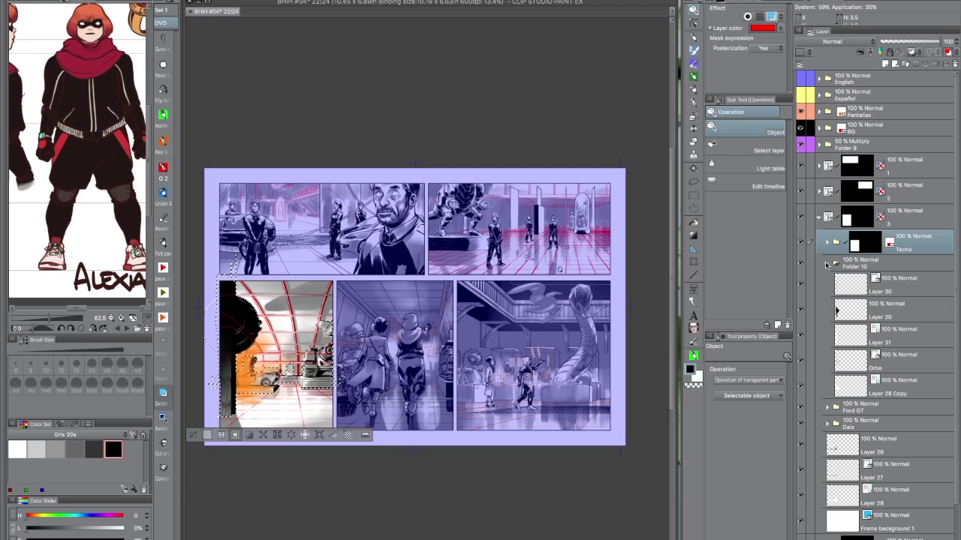
left_click(826, 262)
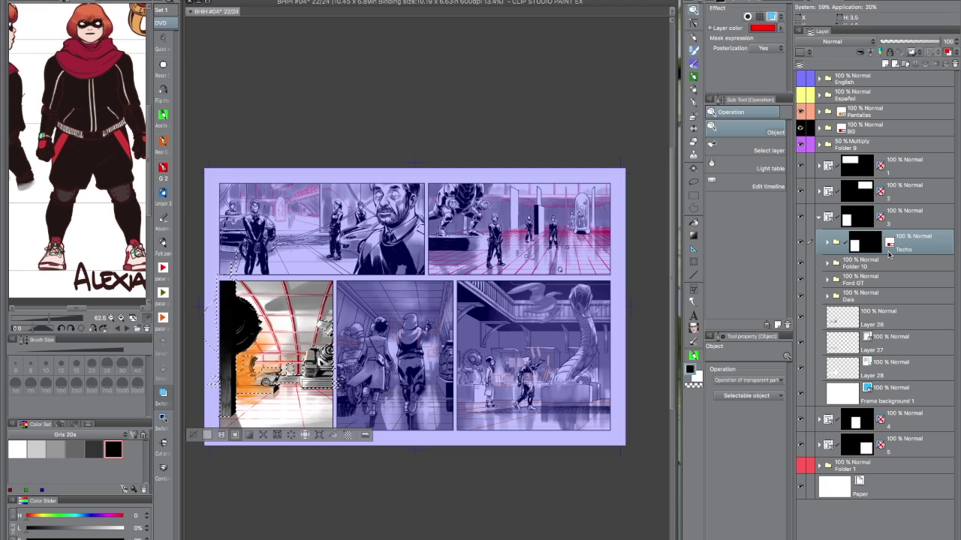
key("ctrl+d")
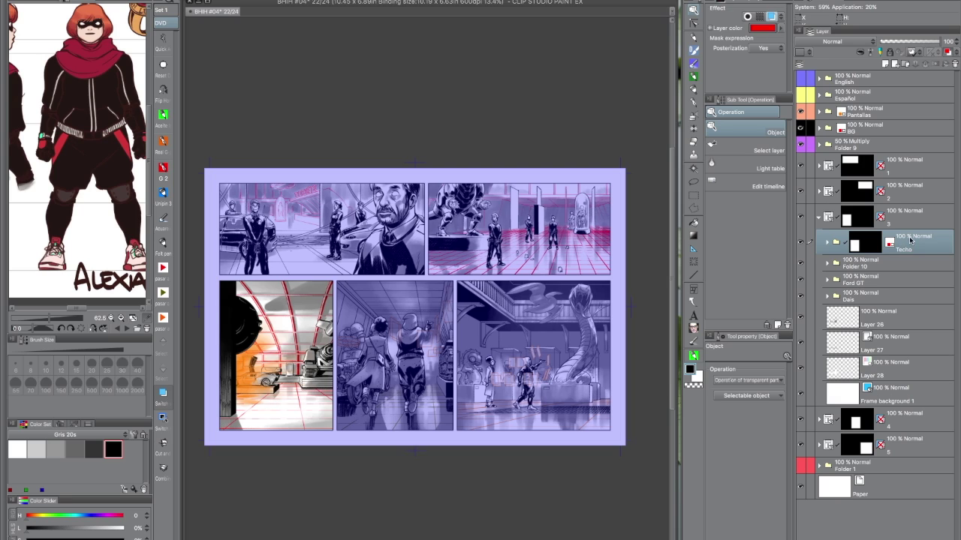
Move the masked Techo folder into the main BG folder and check its cutout by briefly hiding Folder 10
left_click_drag(908, 244, 885, 126)
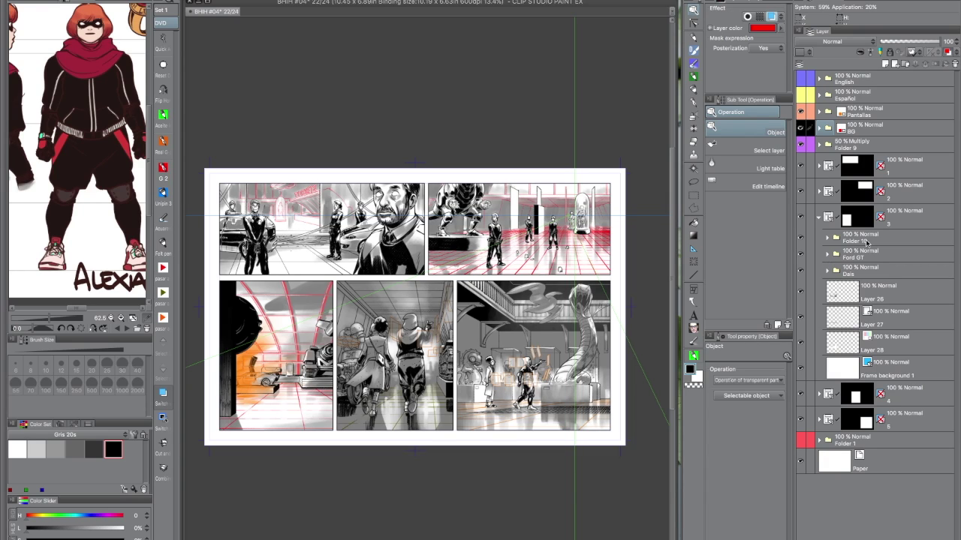
left_click(800, 239)
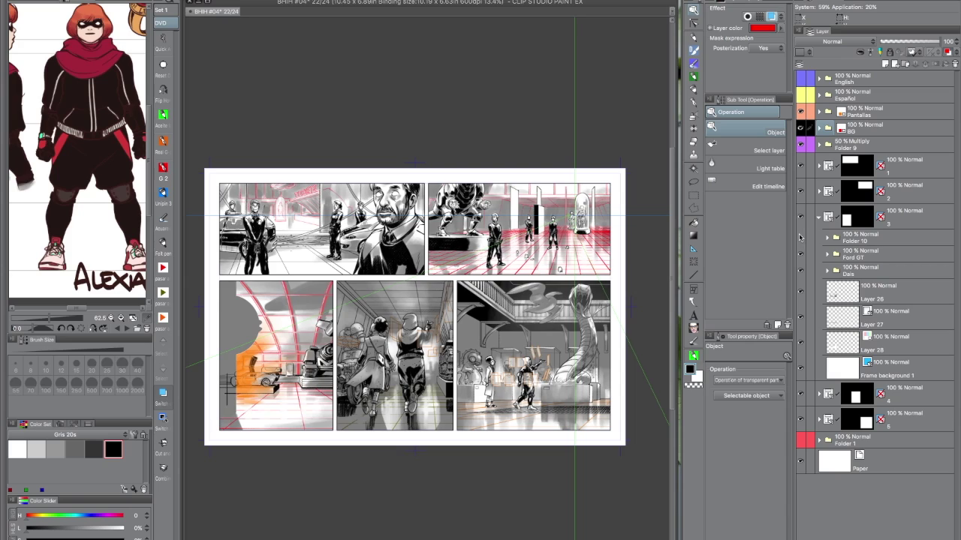
left_click(800, 238)
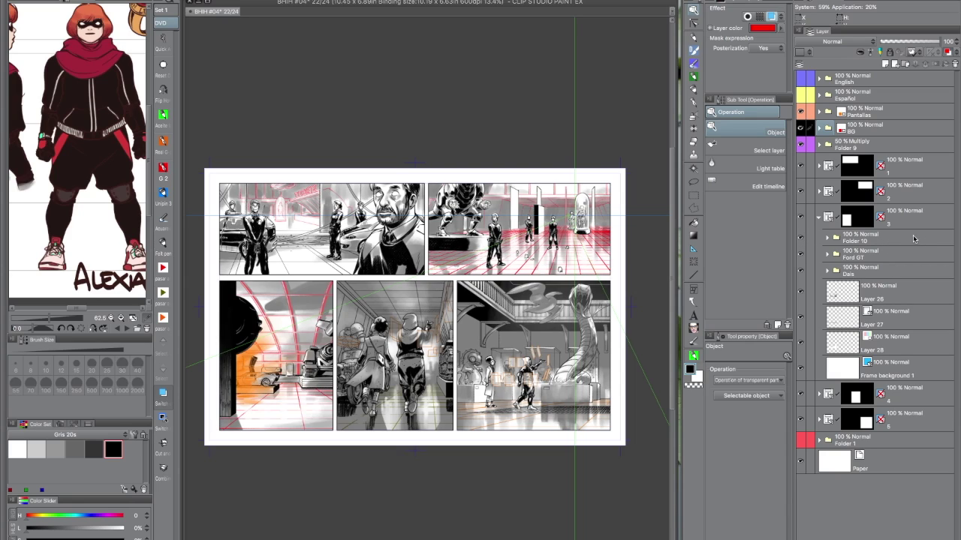
Group the Ford GT and Dais folders with Layers 26, 27 and 28 into a new folder inside panel 3
left_click(890, 256)
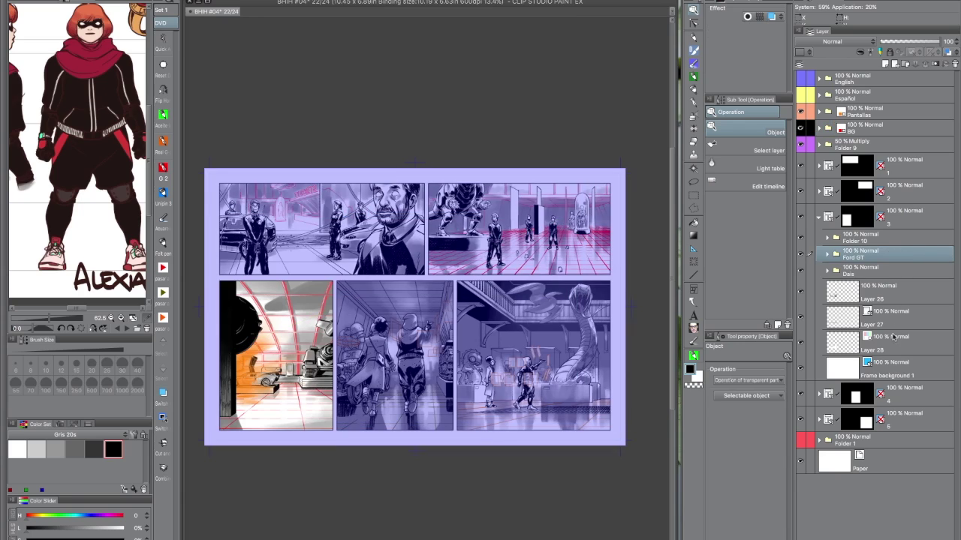
left_click(885, 344, "shift")
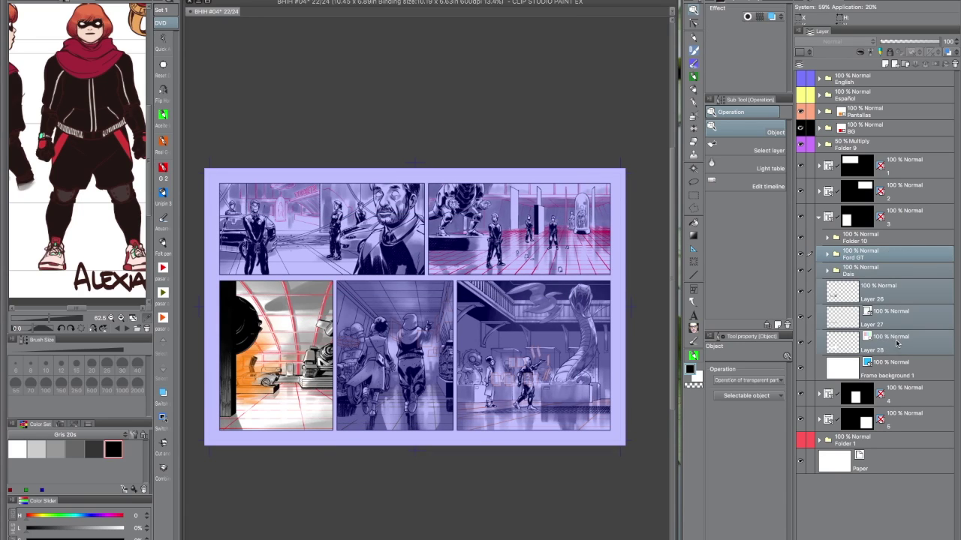
key("ctrl+g")
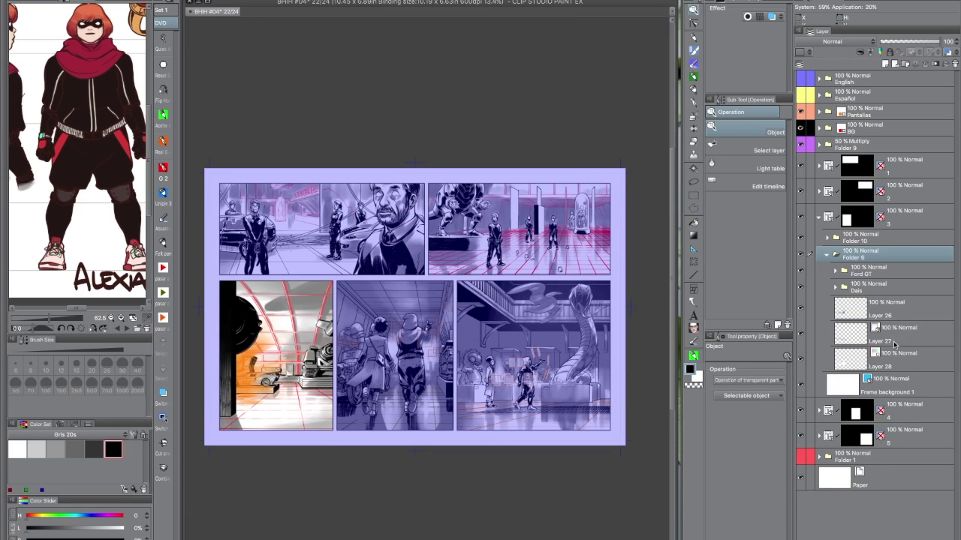
left_click(827, 256)
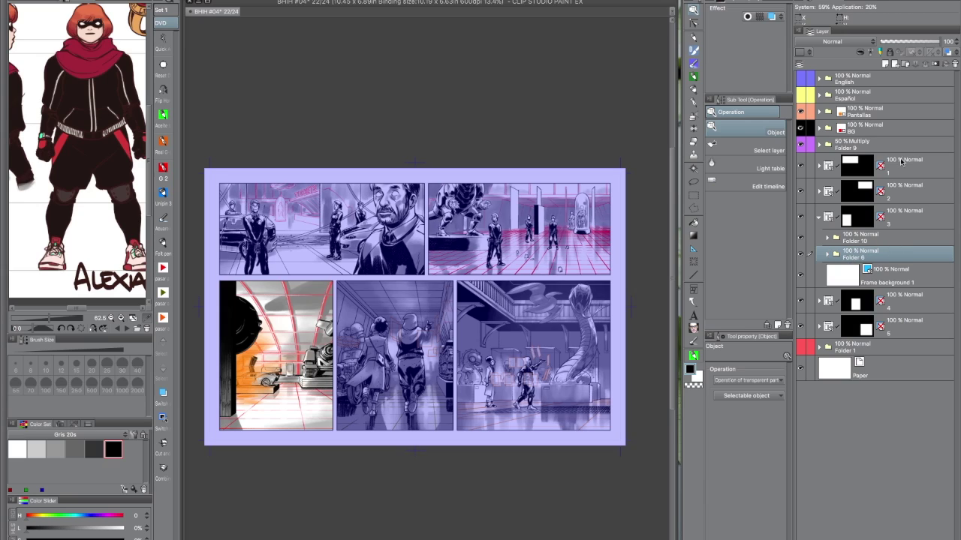
Add a mask to the new Folder 6 that shows only the area inside panel 3's frame
left_click(935, 64)
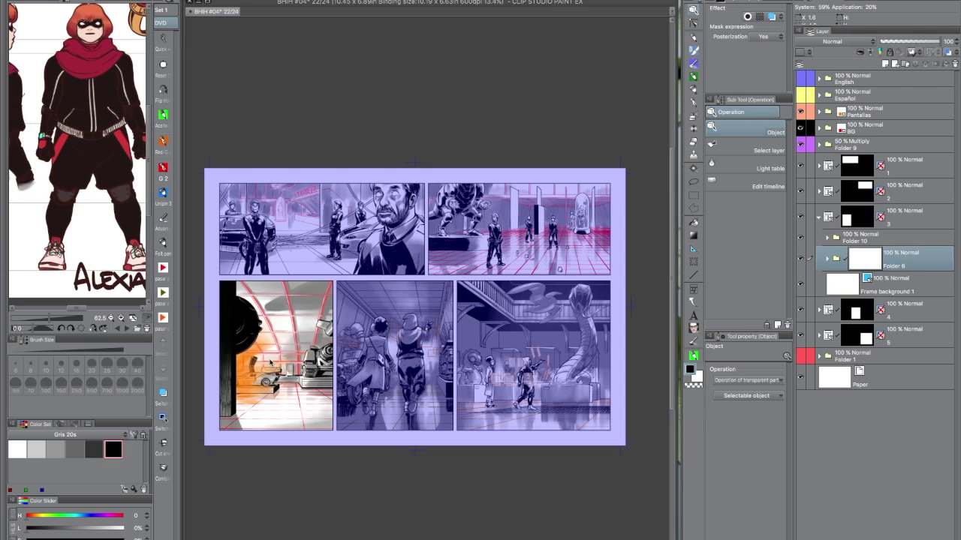
left_click_drag(264, 371, 254, 387)
left_click(847, 218, "ctrl")
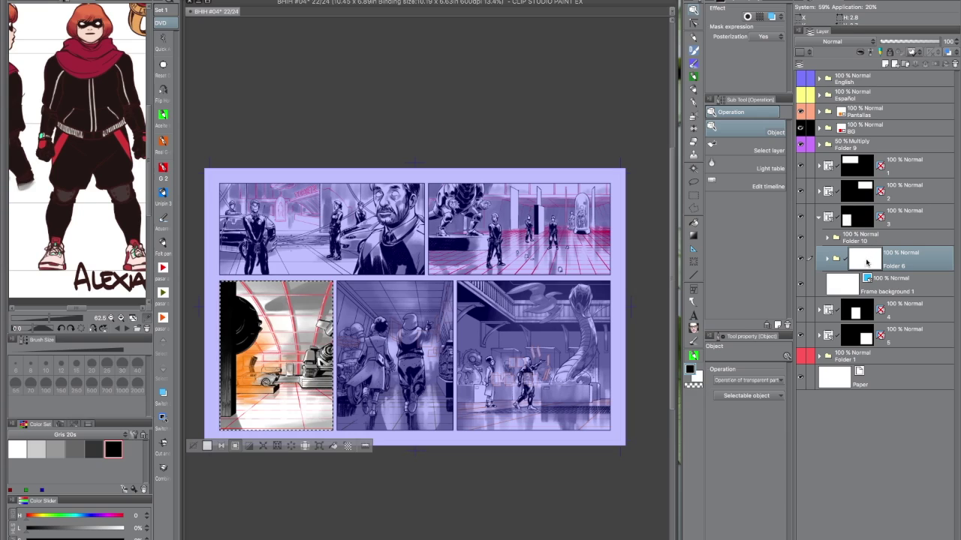
key("ctrl+m")
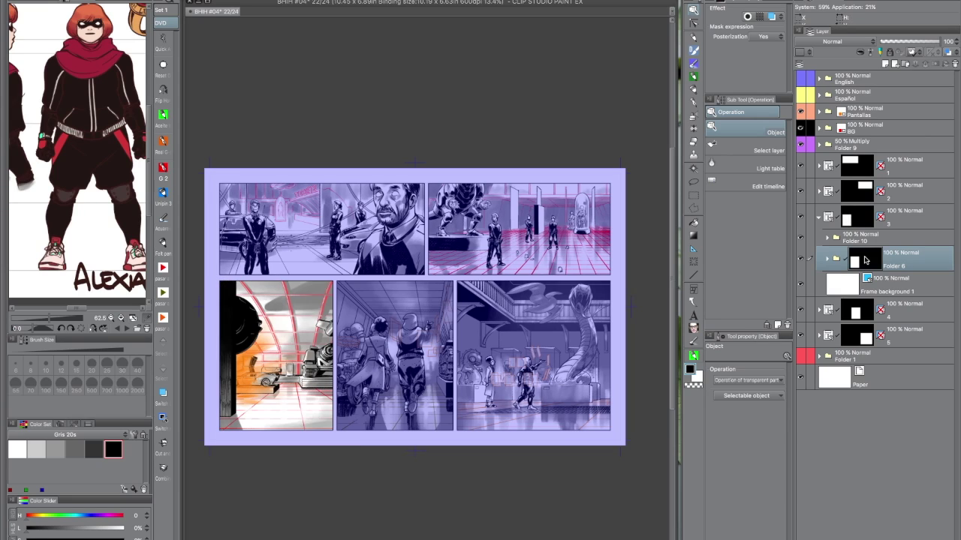
Load Folder 10's foreground shapes as a selection and hide that area on Folder 6's mask
left_click(827, 238)
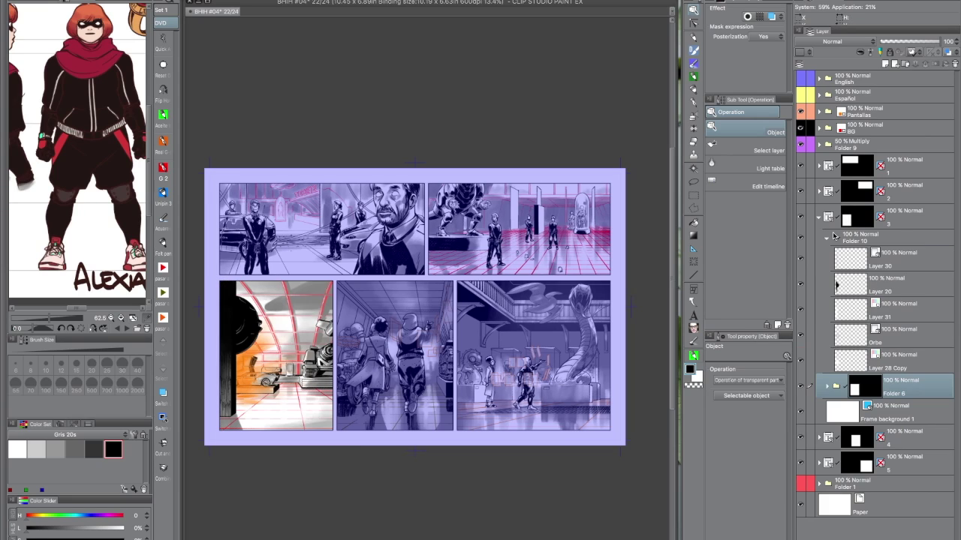
left_click(850, 356, "ctrl")
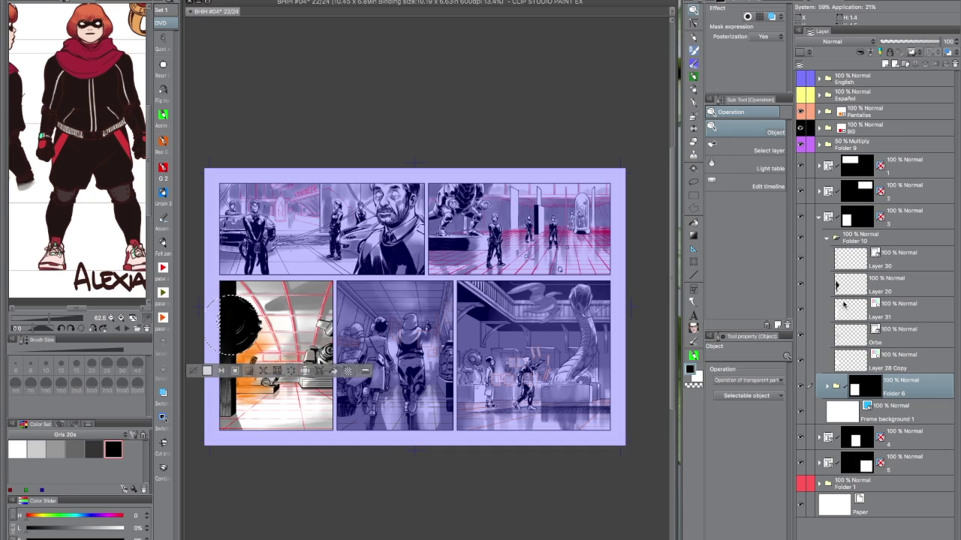
left_click(828, 239)
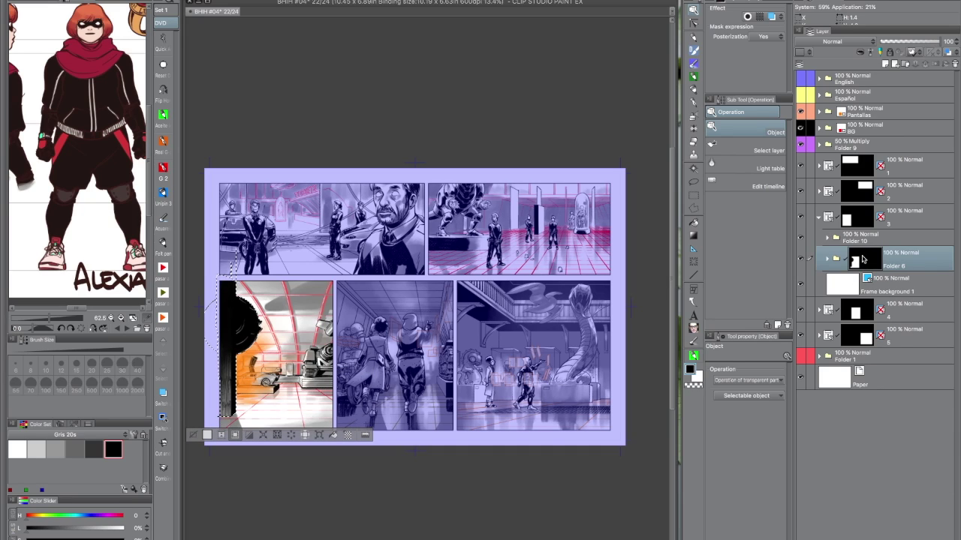
key("ctrl+d")
Turn on the red layer color for the masked Folder 6 and move it into the main BG folder
left_click_drag(863, 258, 904, 227)
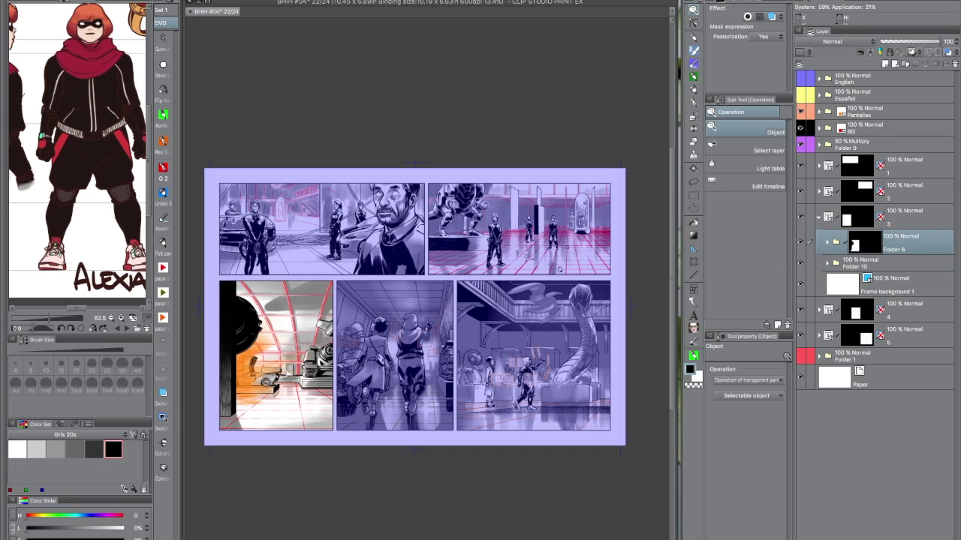
left_click(947, 52)
scroll(331, 351, "up", 5)
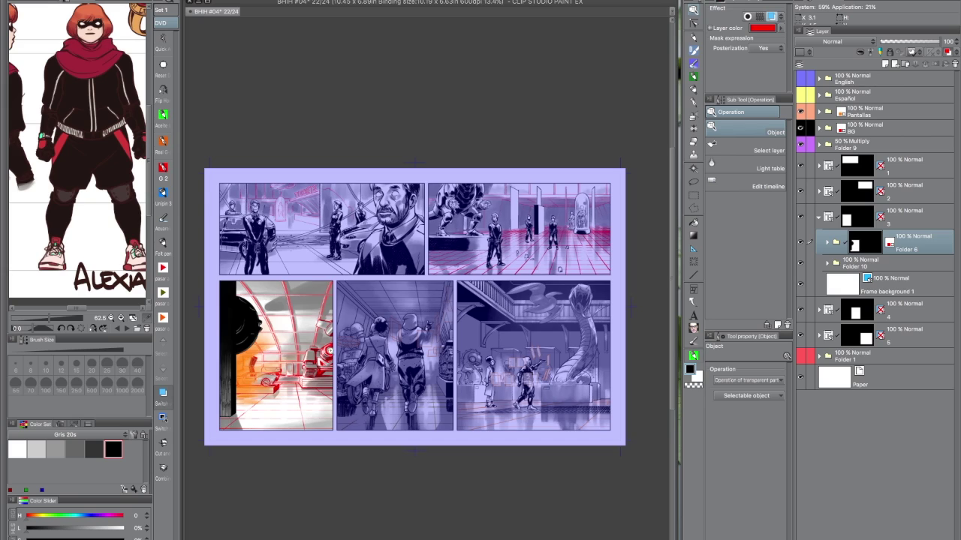
left_click_drag(331, 351, 638, 343)
scroll(484, 403, "down", 6)
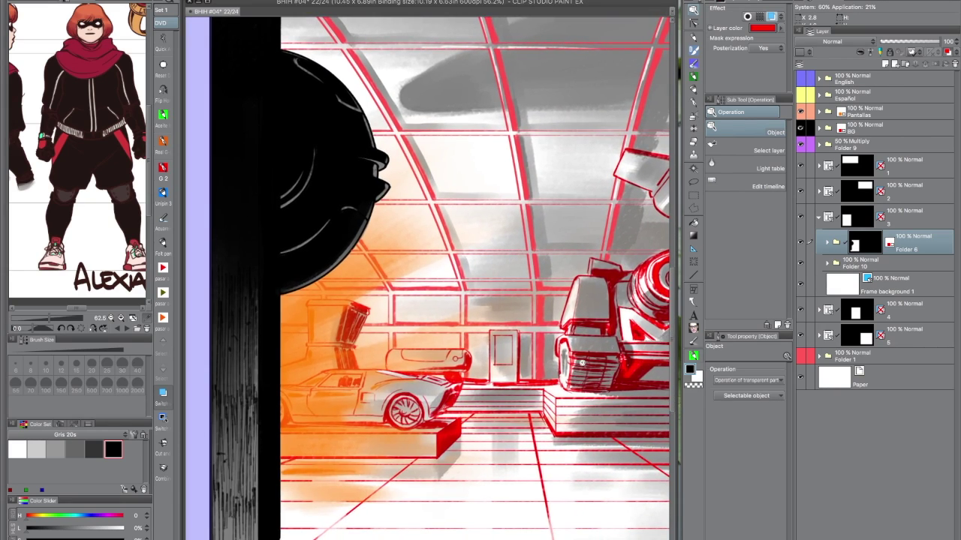
scroll(485, 402, "down", 2)
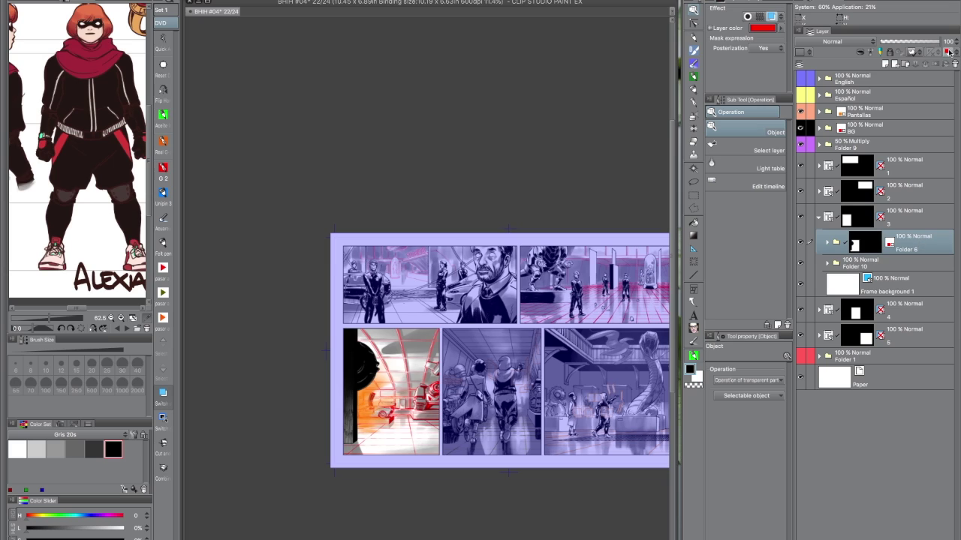
left_click_drag(899, 244, 873, 126)
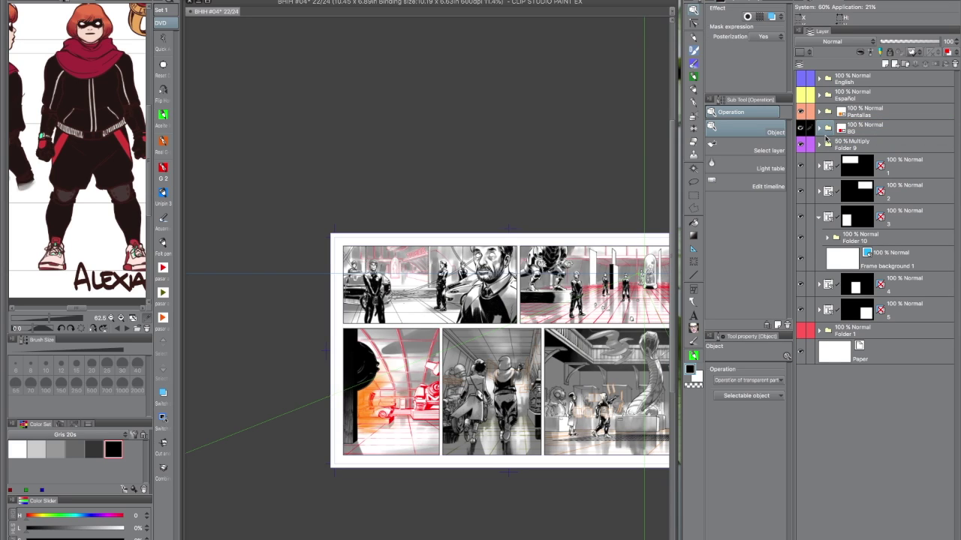
key("ctrl+@")
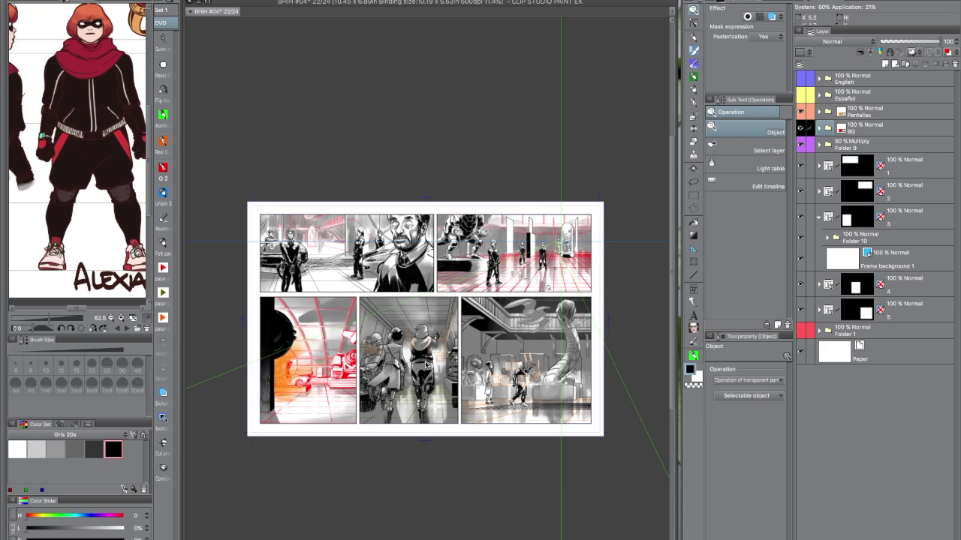
Move panel 4's Pantallas folder out of frame folder 4, placing it directly above that frame folder
left_click(818, 216)
left_click(820, 242)
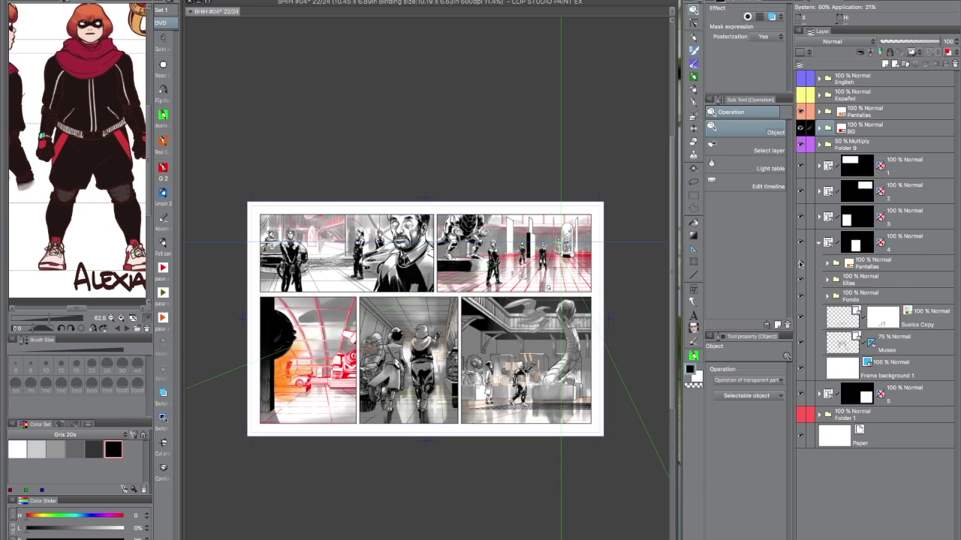
left_click(896, 259)
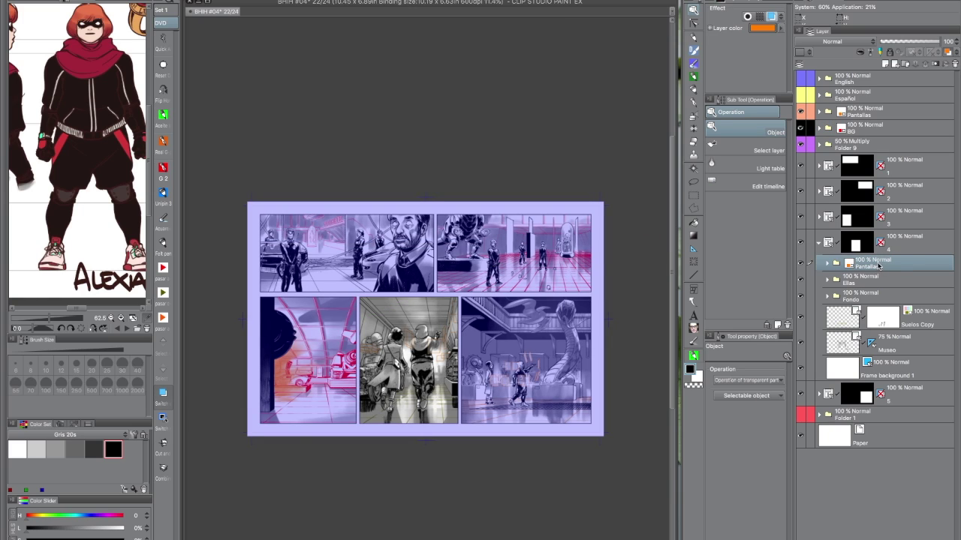
left_click_drag(878, 266, 878, 235)
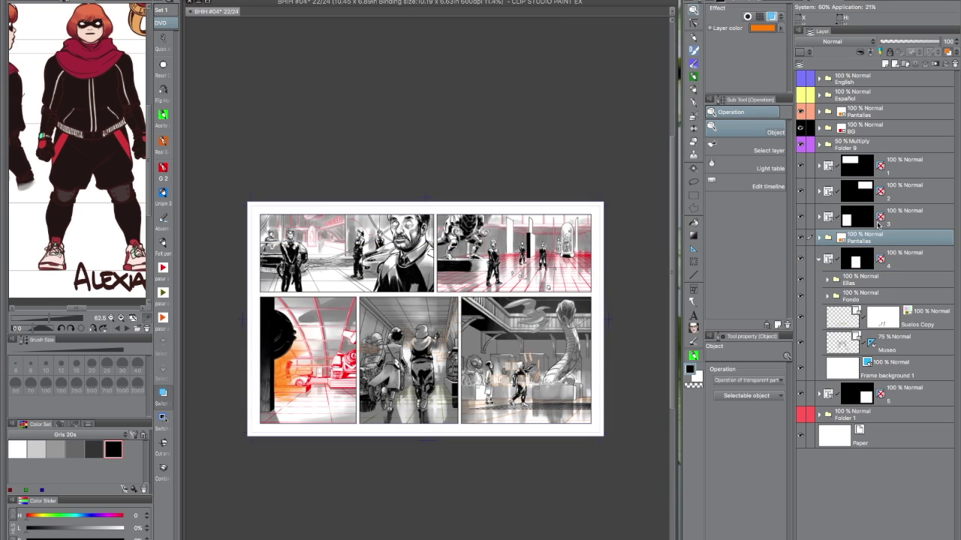
key("ctrl+plus")
key("ctrl+plus")
key("ctrl+plus")
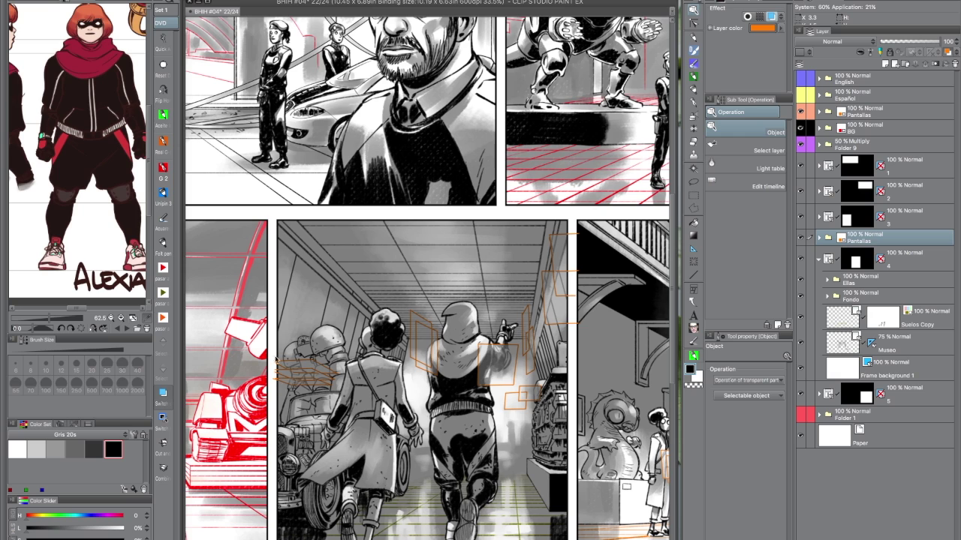
Add a layer mask to the Pantallas folder above frame 4 and limit the mask to that frame's panel area
scroll(279, 386, "up", 6)
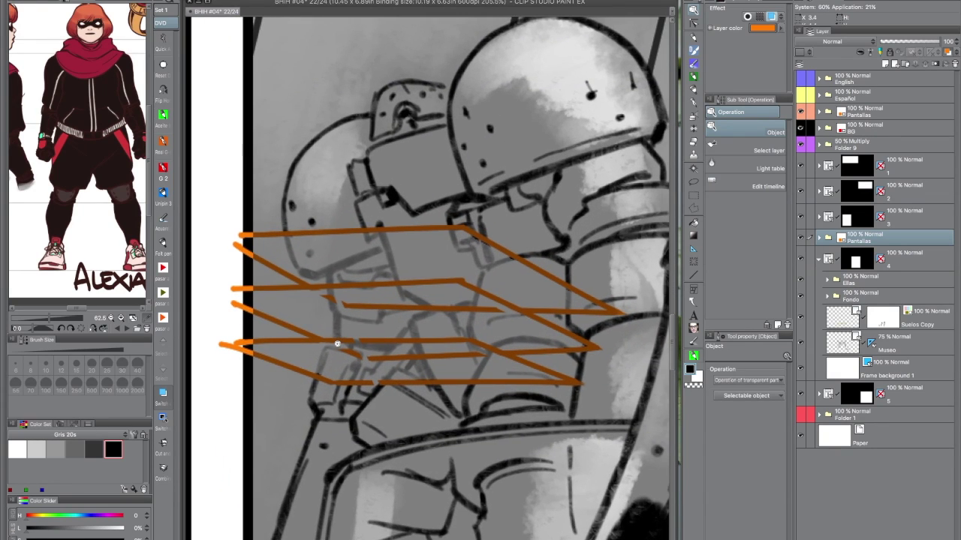
scroll(282, 388, "down", 6)
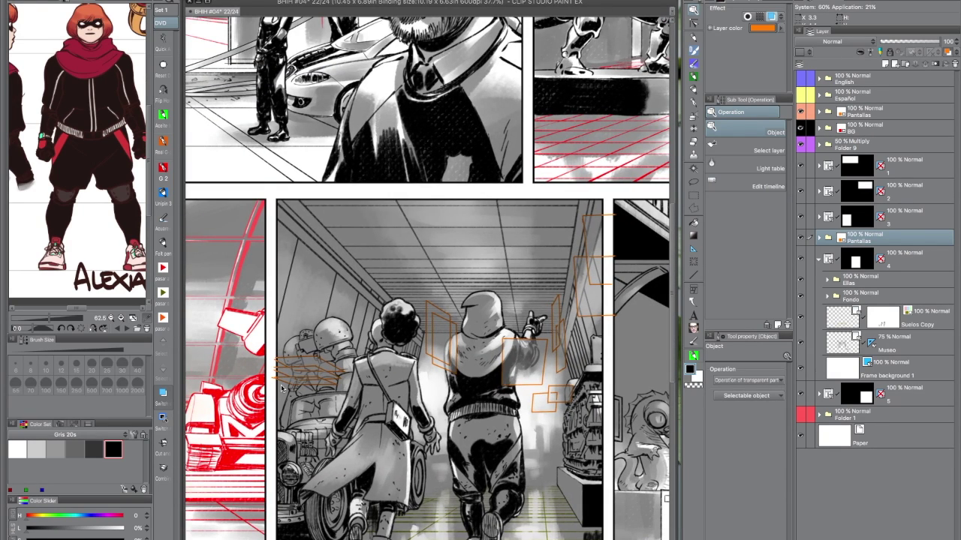
left_click(936, 63)
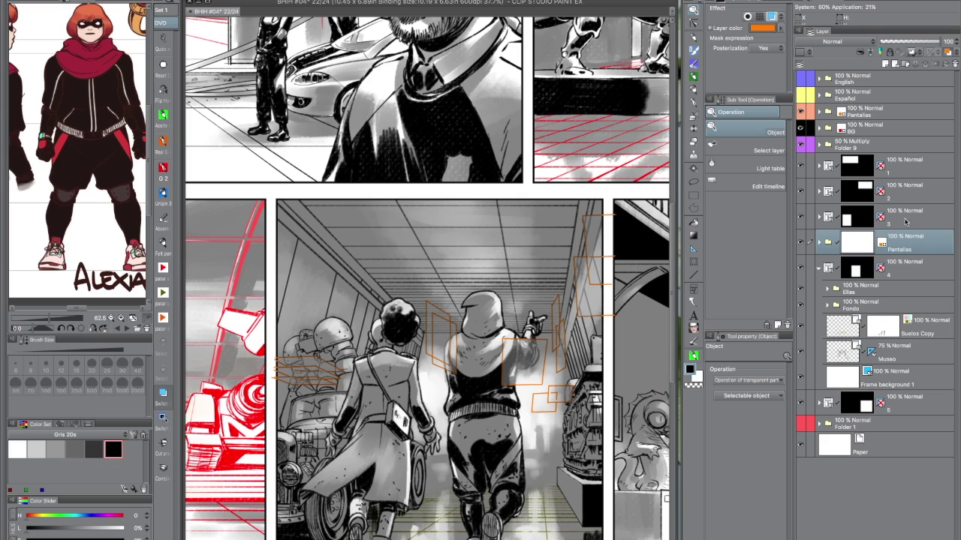
left_click(856, 272, "ctrl")
key("ctrl+d")
left_click_drag(531, 488, 505, 450)
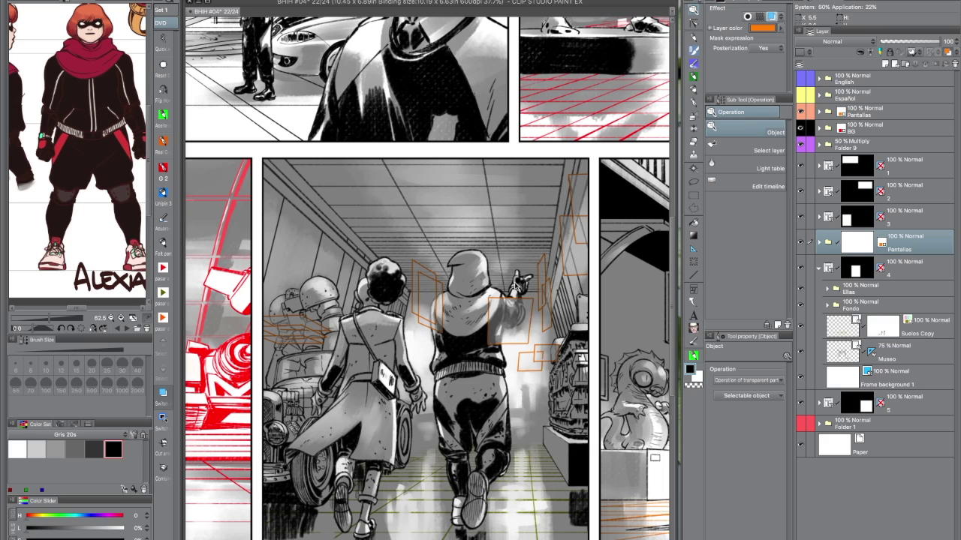
Mask the orange screens off the hooded figure in frame 4, using Layer 4 of the Ellas folder as the selection, and deselect
left_click(828, 289)
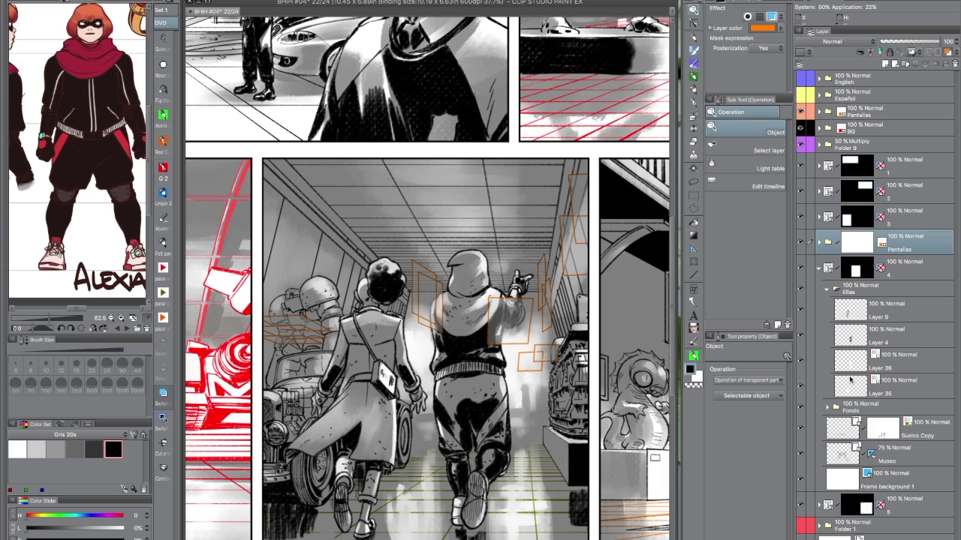
left_click(851, 337, "ctrl")
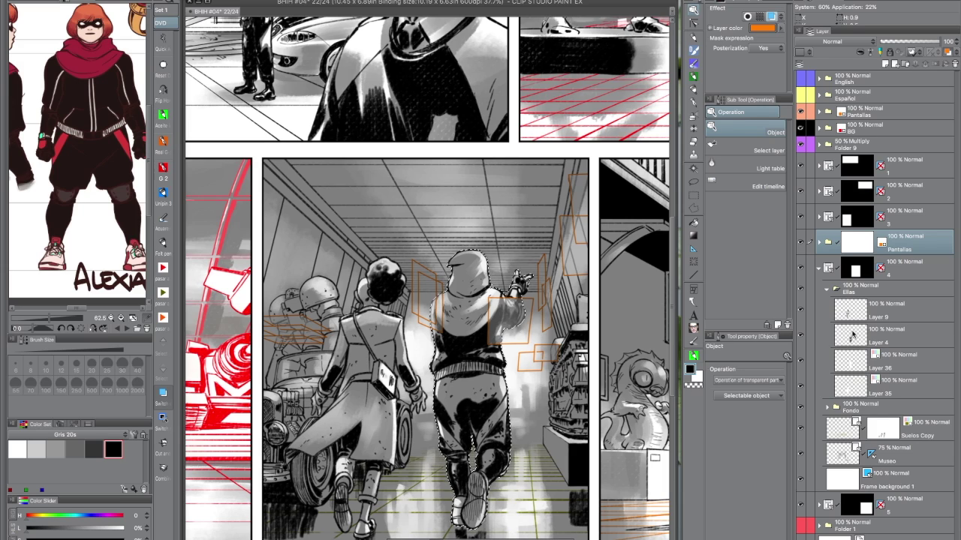
left_click(906, 242)
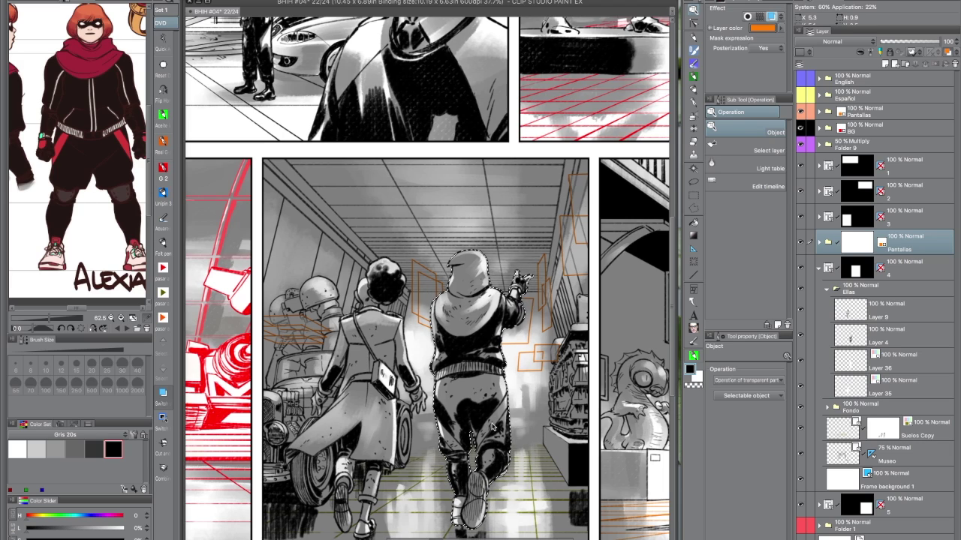
scroll(500, 387, "up", 10)
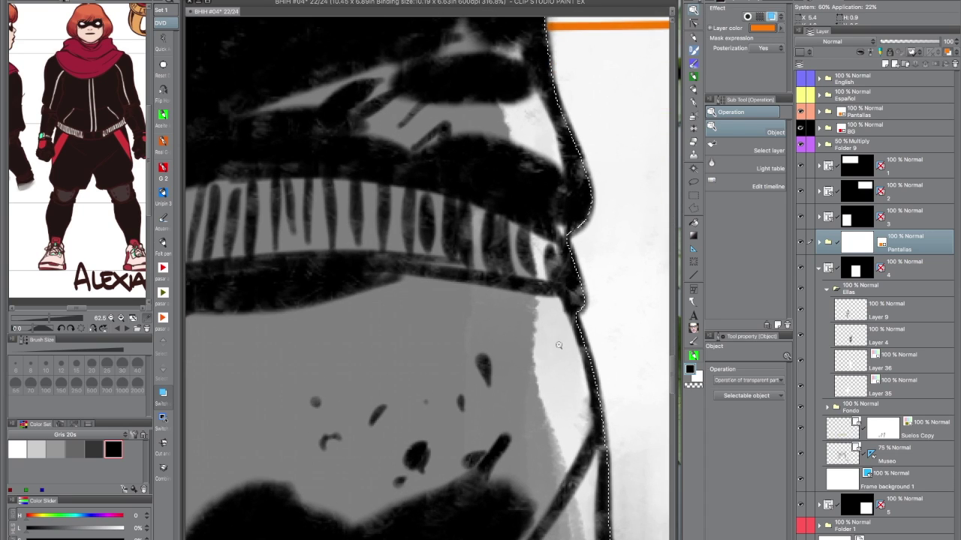
scroll(536, 337, "up", 4)
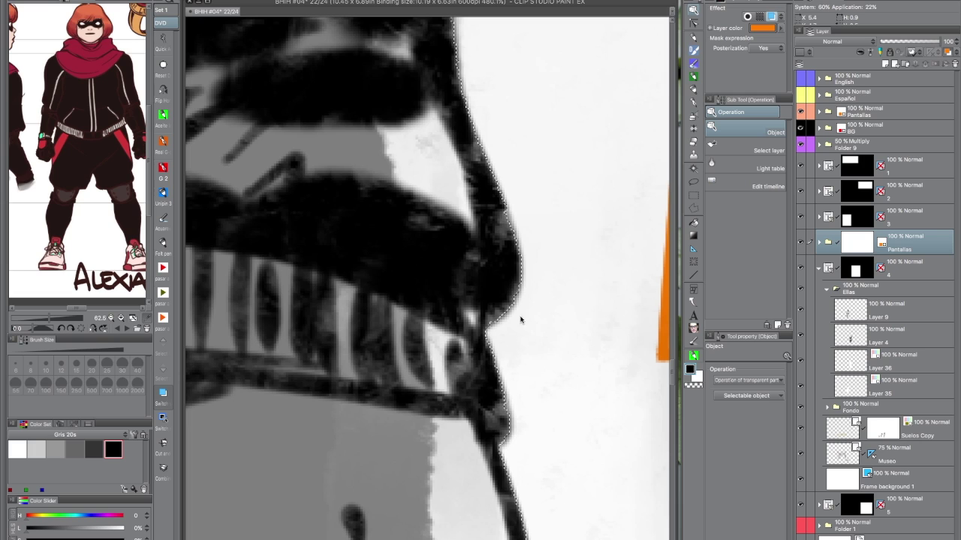
scroll(546, 357, "down", 10)
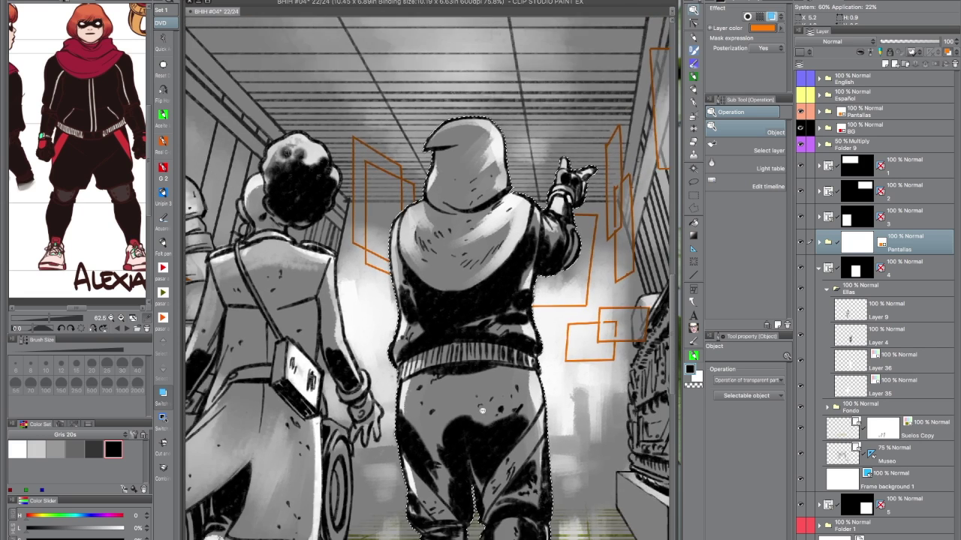
key("ctrl+d")
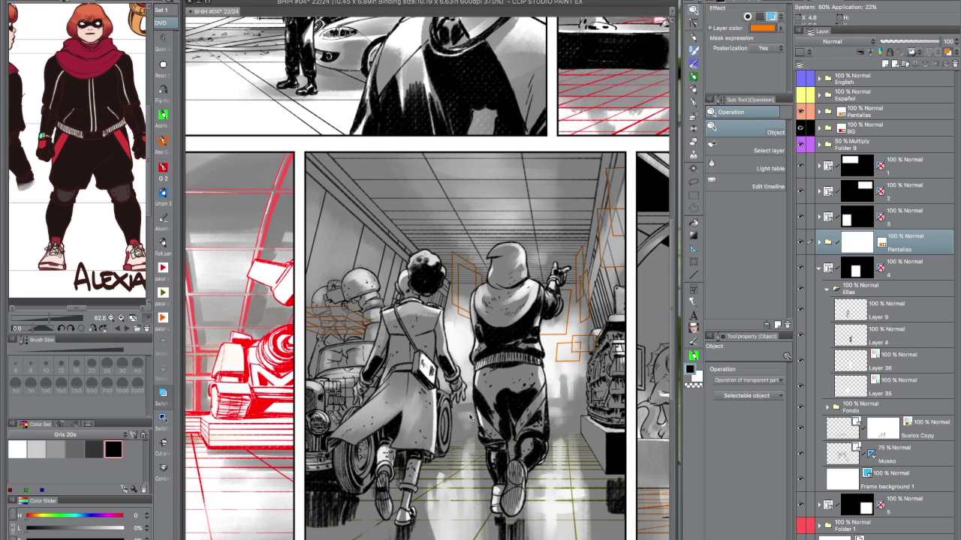
Turn off the layer color on the masked Pantallas folder and move it into the main Pantallas folder above BG
scroll(512, 432, "down", 3)
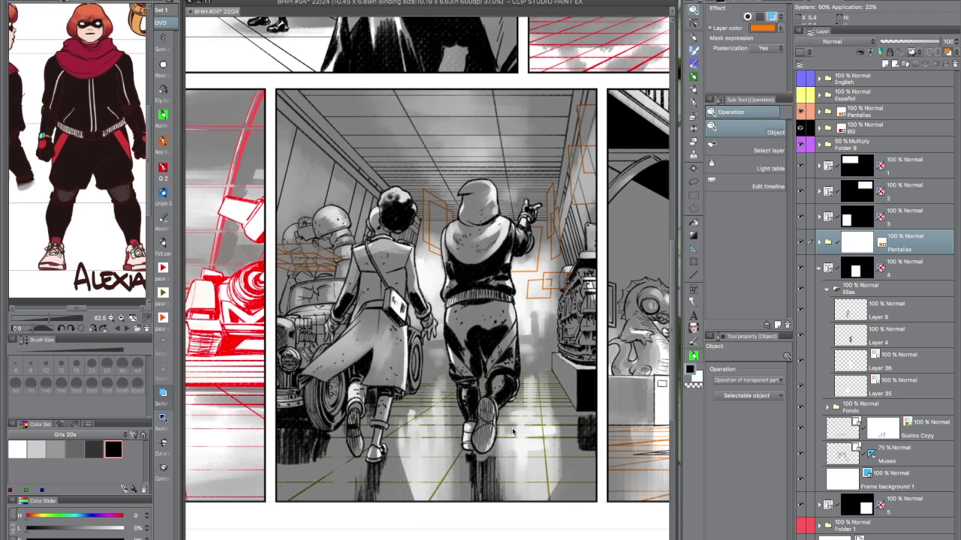
scroll(555, 447, "down", 1)
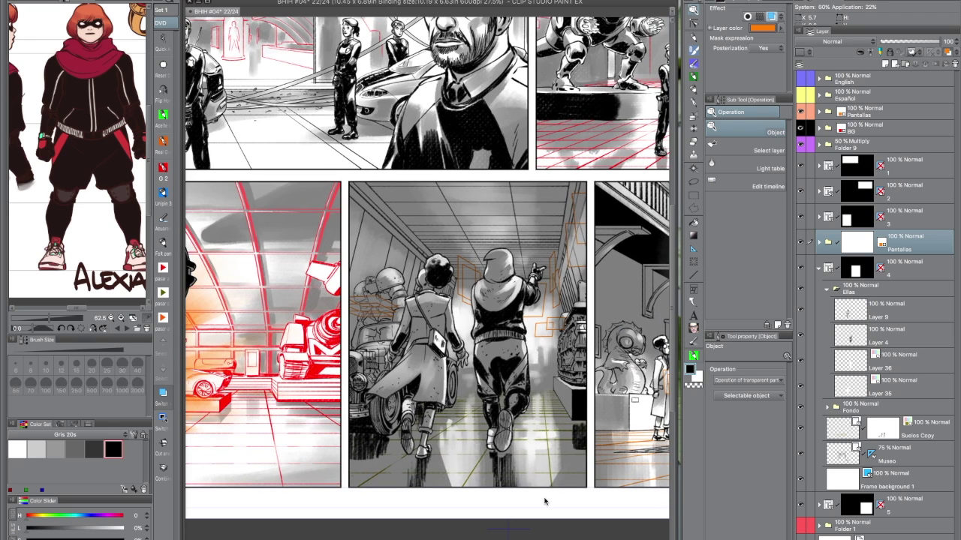
left_click(947, 52)
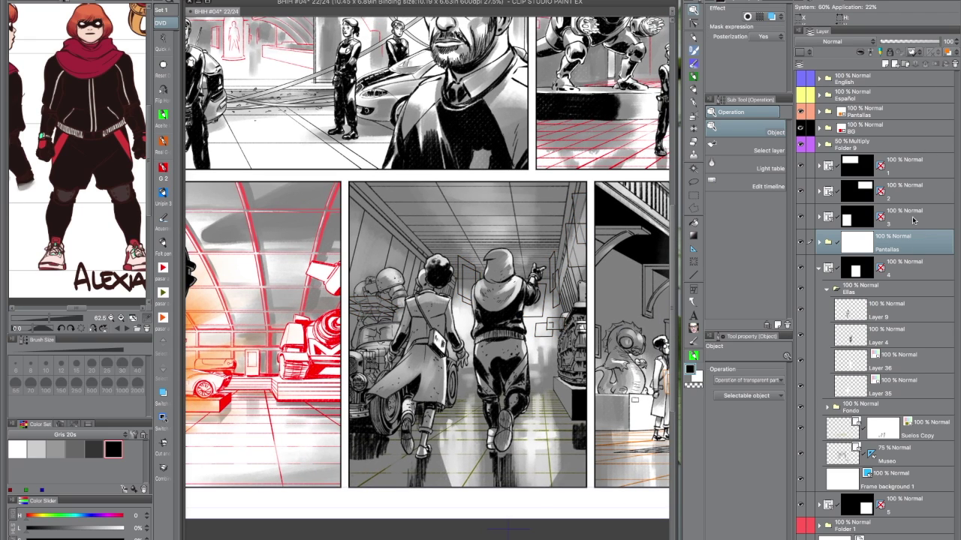
left_click_drag(898, 244, 884, 107)
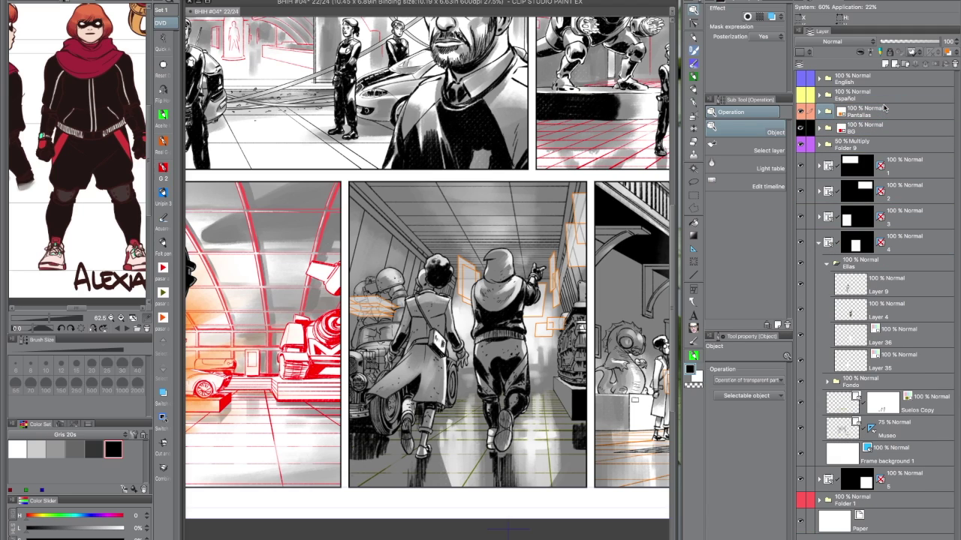
Examine the moved Pantallas folder's contents and compare the artwork with Layer 61 hidden and shown
left_click(818, 111)
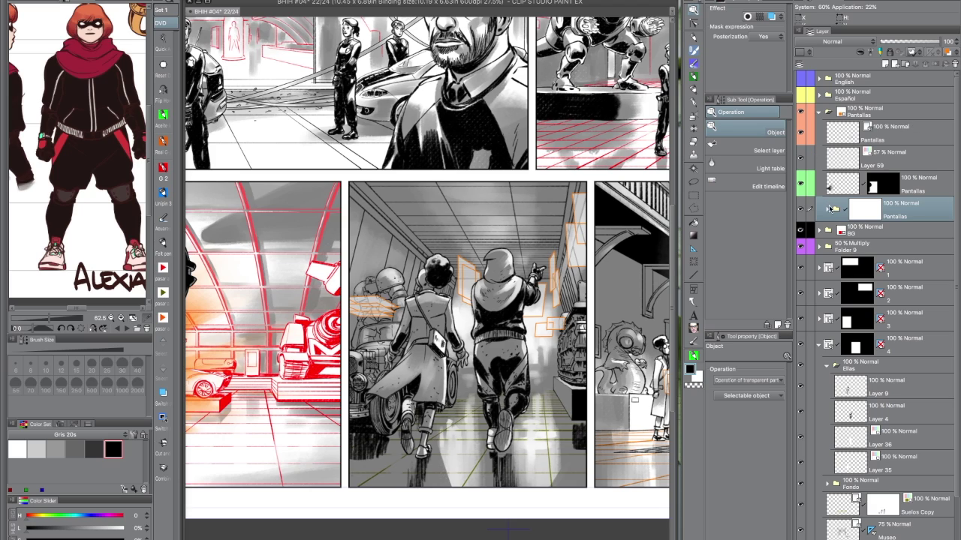
left_click(830, 209)
left_click(800, 260)
left_click(800, 260)
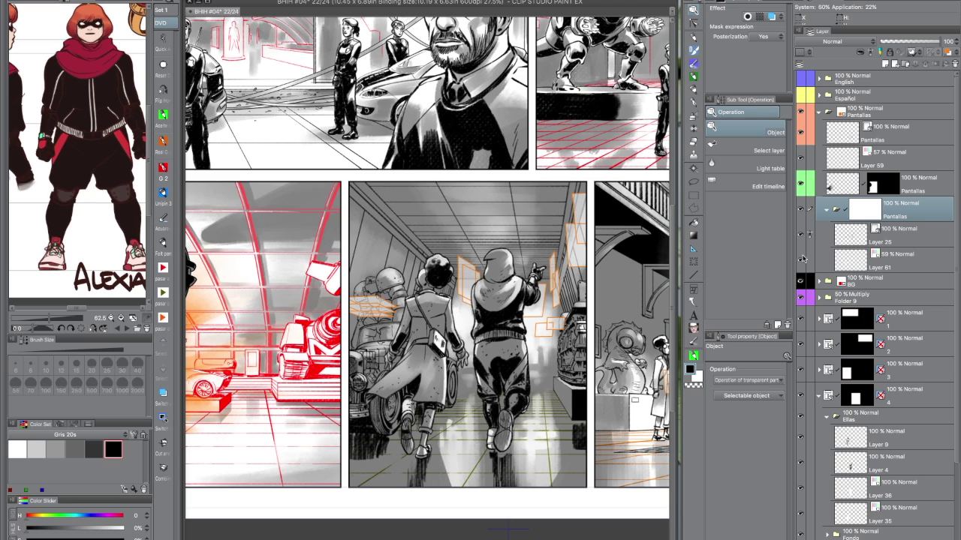
left_click(800, 261)
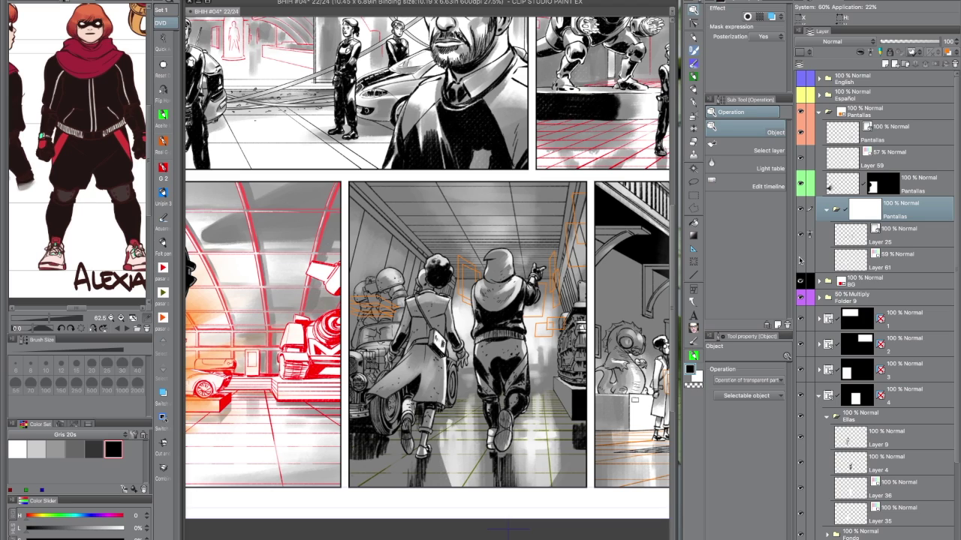
left_click(800, 261)
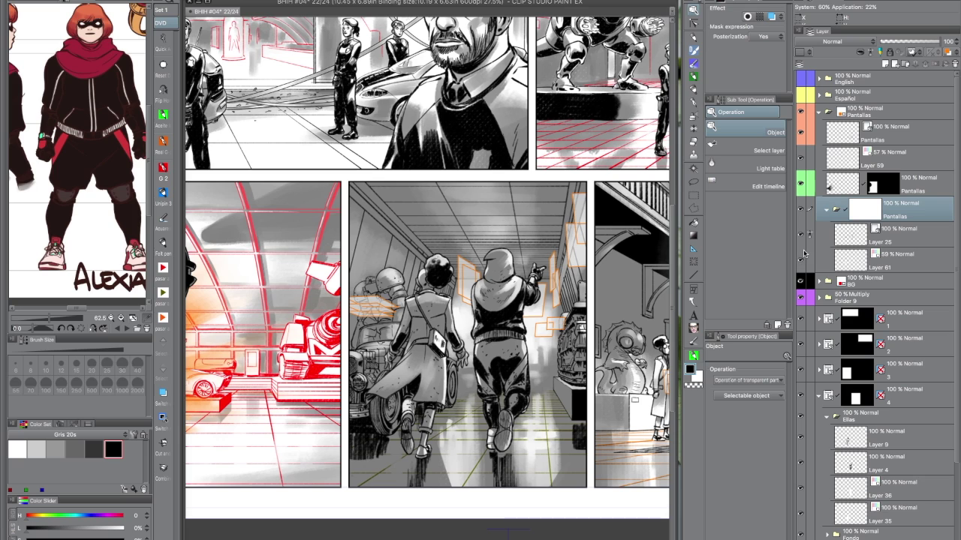
left_click(825, 213)
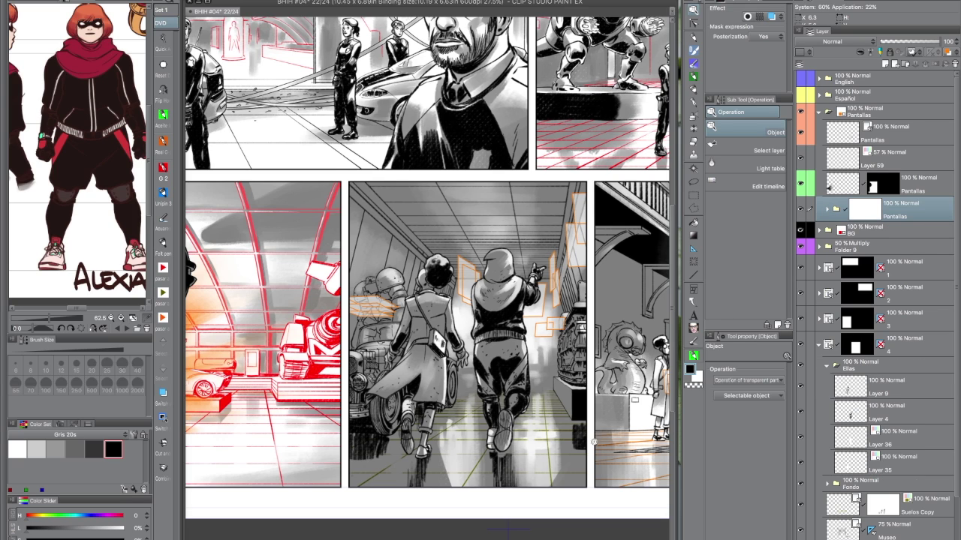
Rename the green-marked, masked Pantallas layer to Halo
scroll(409, 464, "down", 3)
scroll(409, 465, "up", 1)
left_click_drag(409, 465, 421, 459)
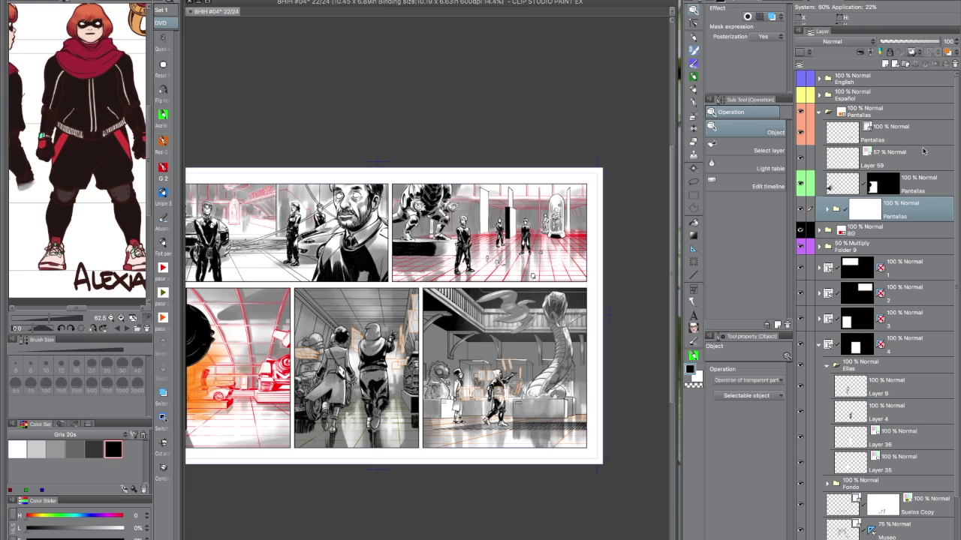
double_click(914, 188)
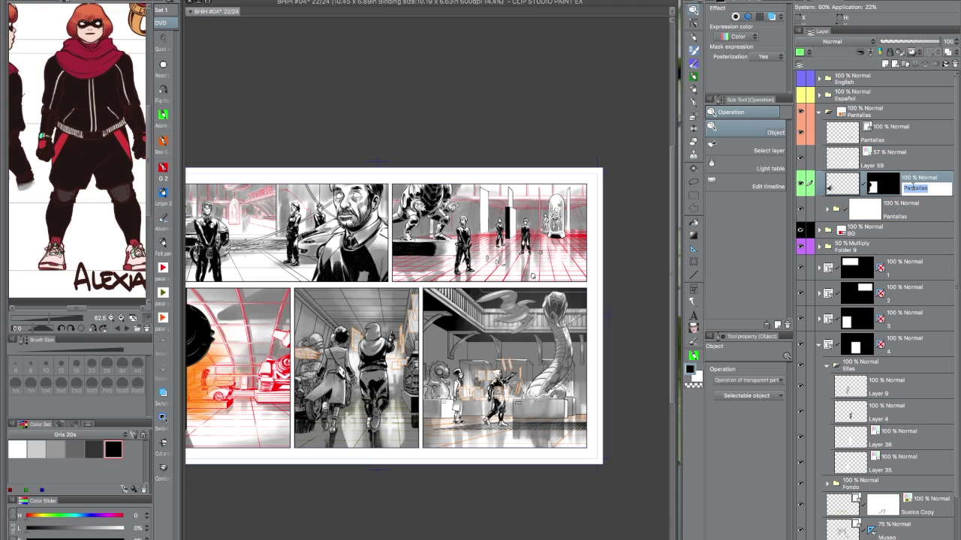
type("Hall")
key("Return")
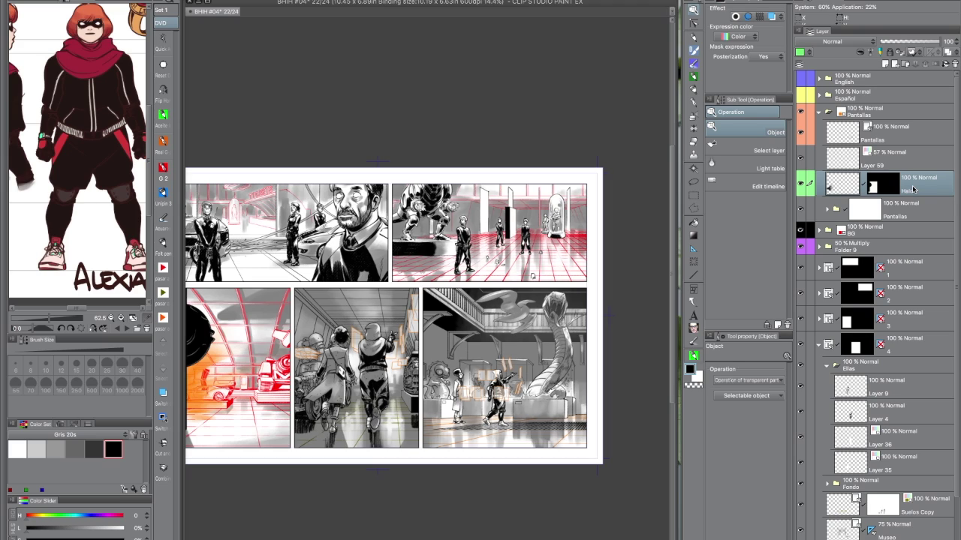
Identify what Layer 59 contains, group it with the Pantallas vector layer in a folder, and add a layer mask to that folder
left_click(800, 159)
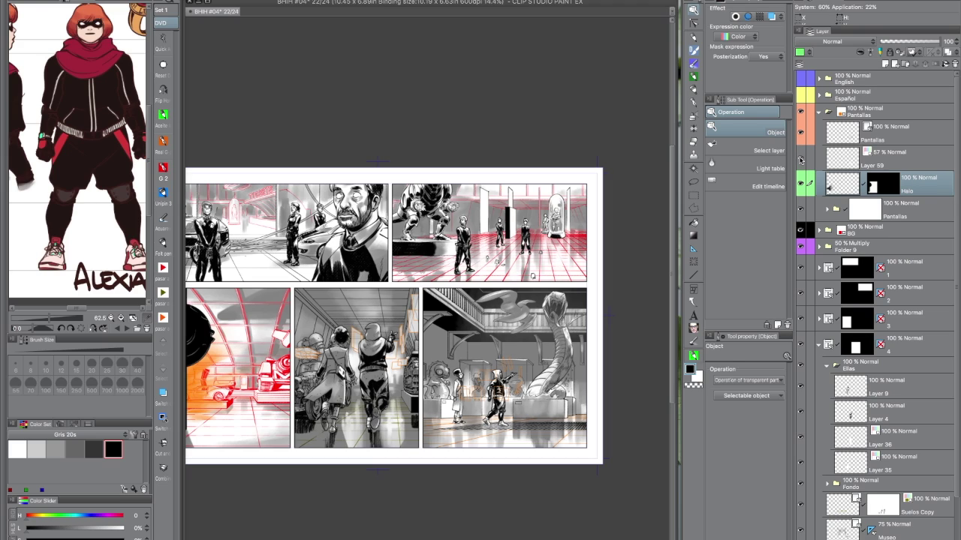
left_click(895, 136)
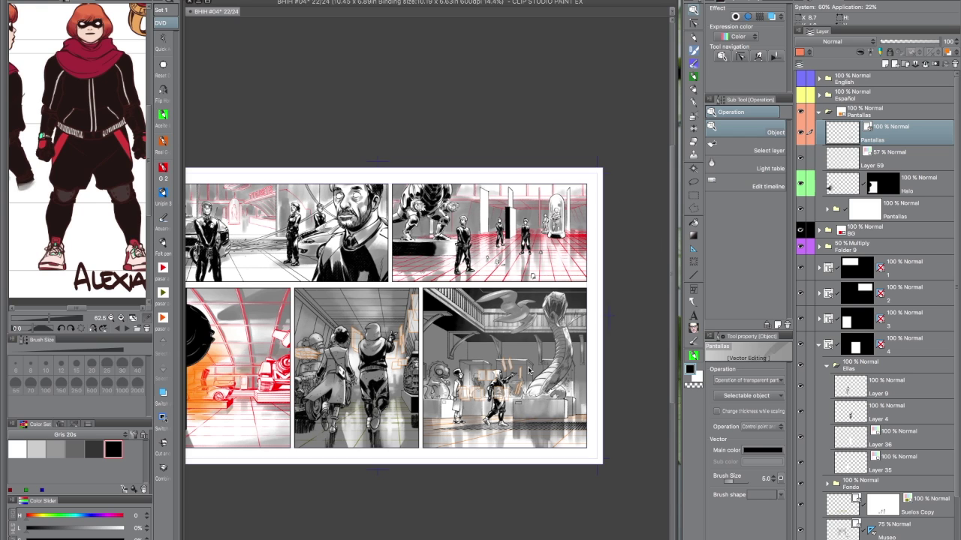
scroll(533, 277, "up", 5)
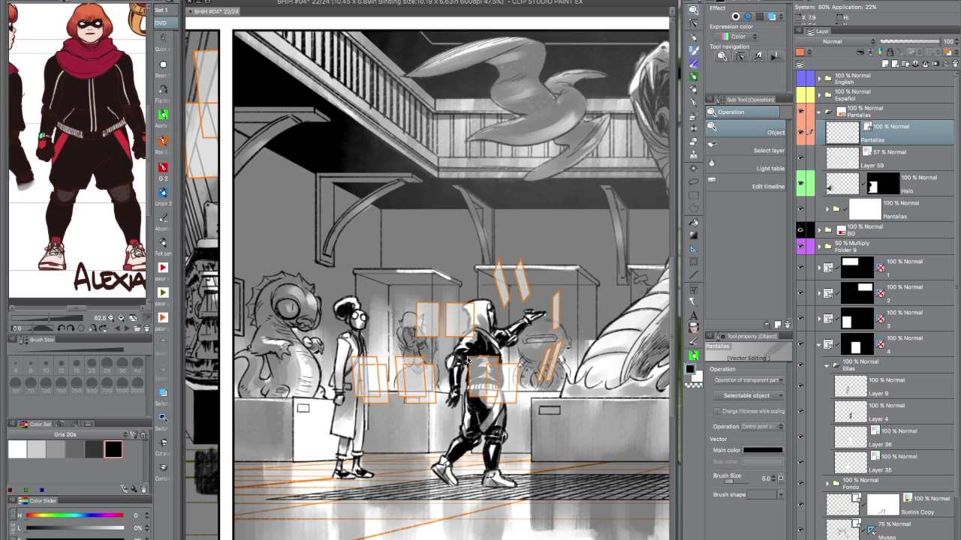
left_click(887, 158, "ctrl")
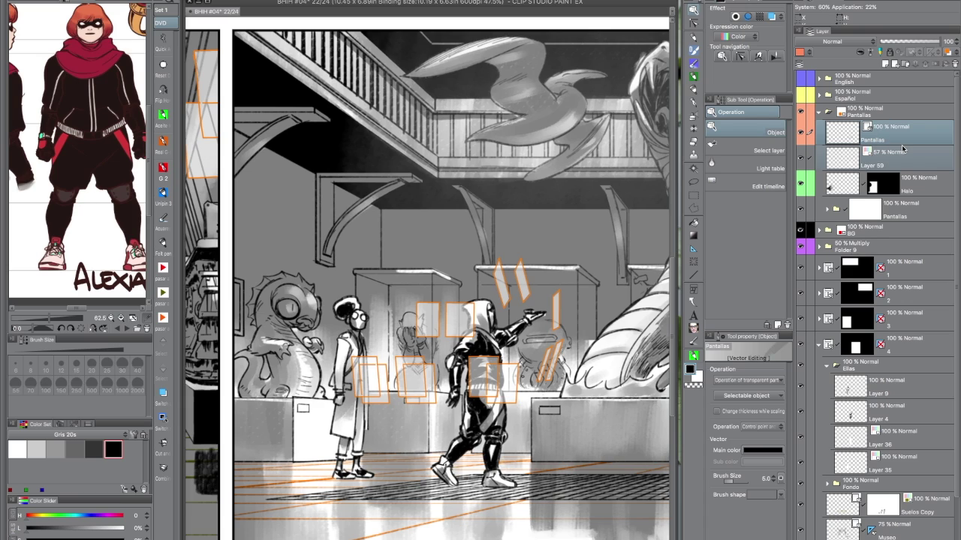
key("ctrl+g")
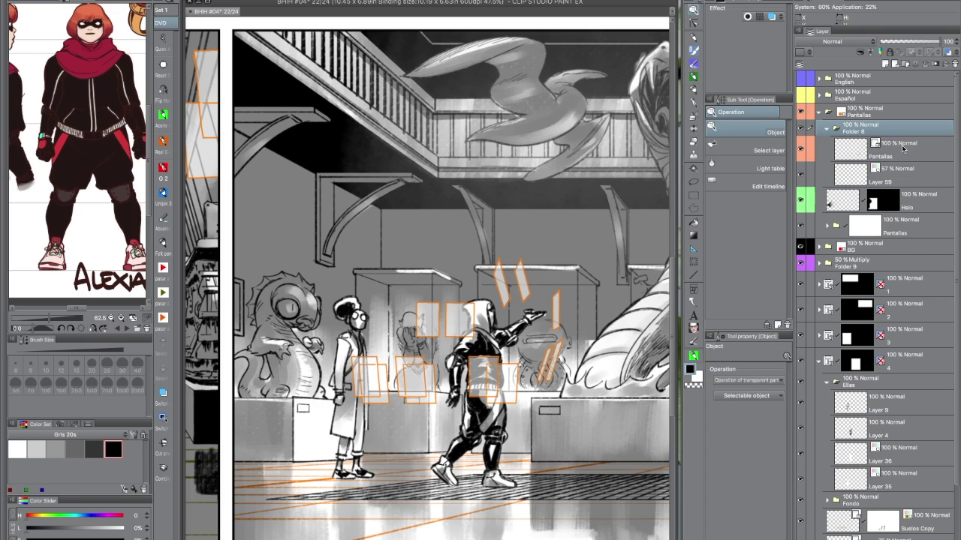
left_click(828, 129)
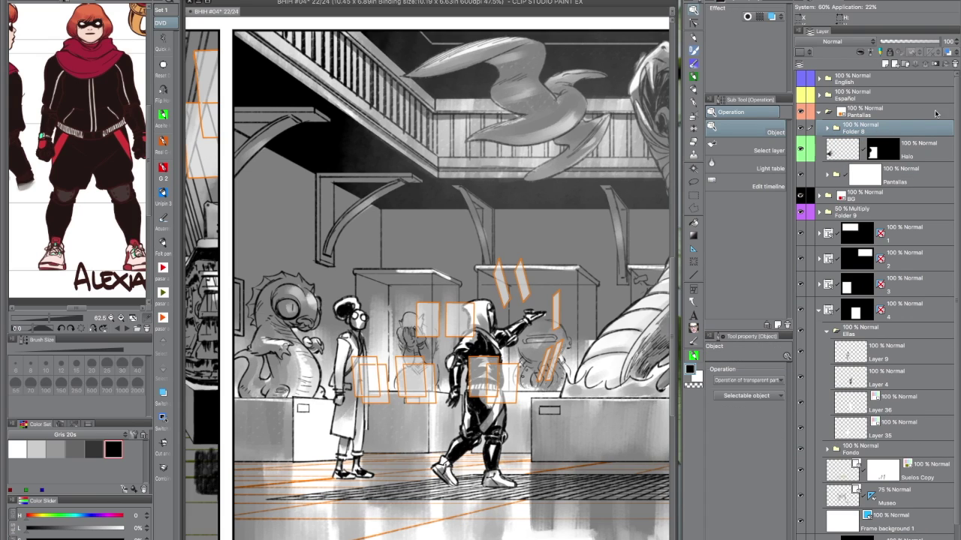
left_click(935, 64)
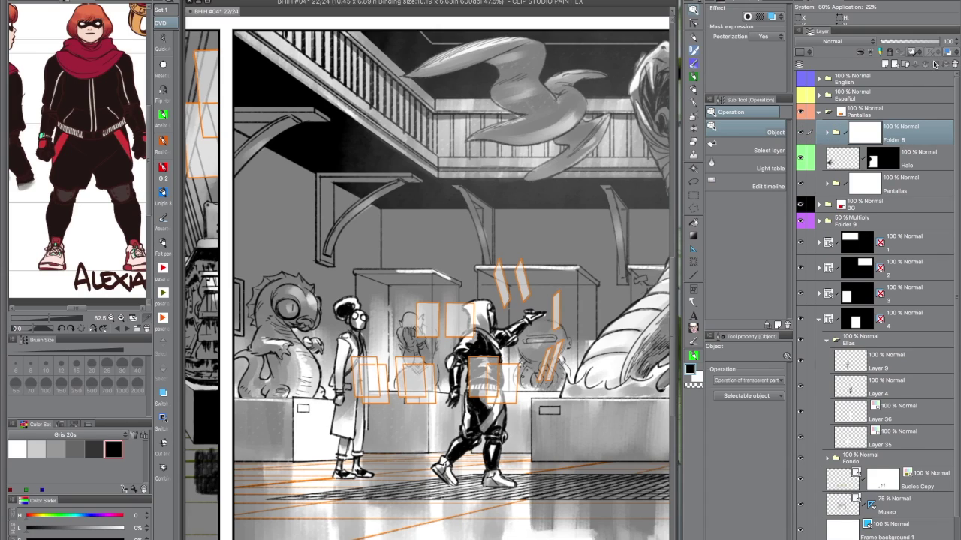
Mask Folder 8 with the combined silhouettes of Layer 42 and Layer 4 from panel 5's Personajes folder, then clear the selection
left_click(827, 338)
left_click(819, 319)
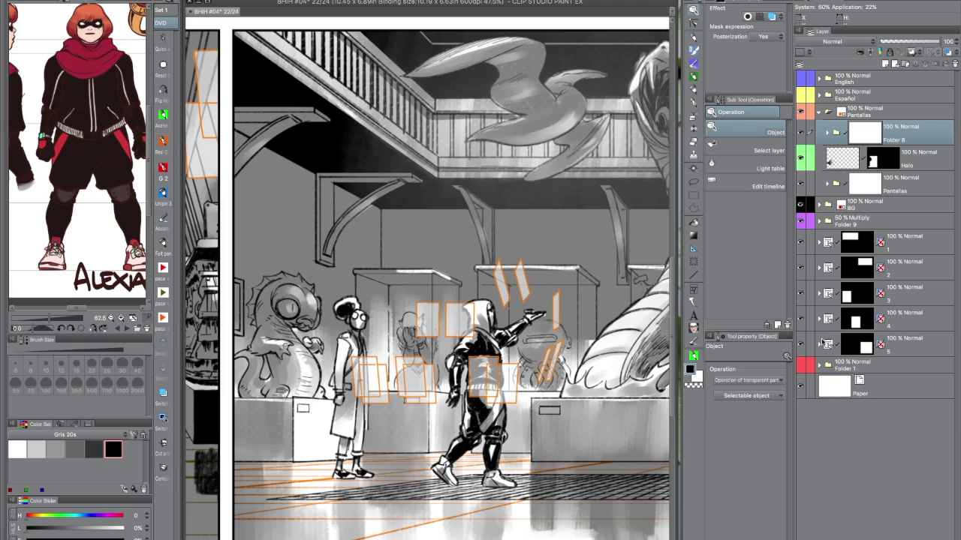
left_click(819, 345)
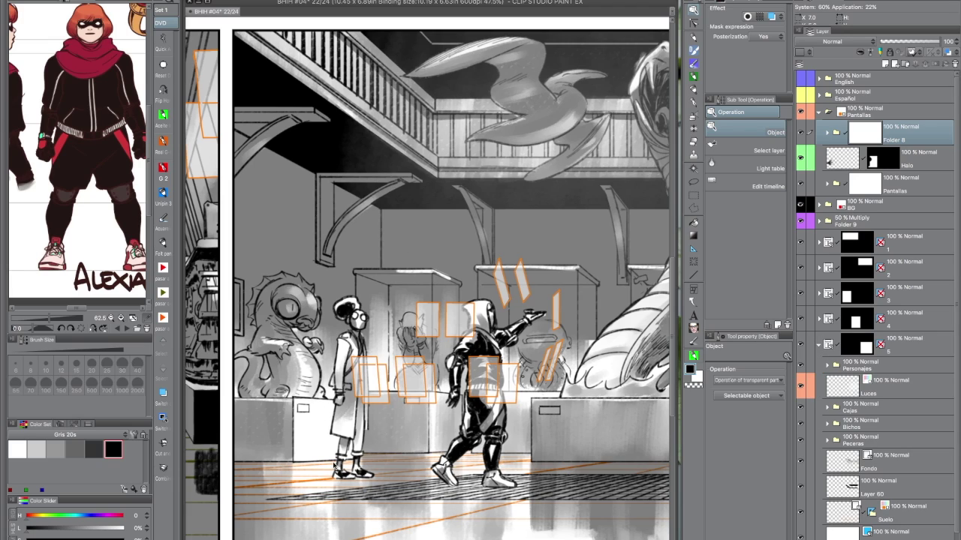
left_click(800, 366)
left_click(800, 366)
left_click(827, 364)
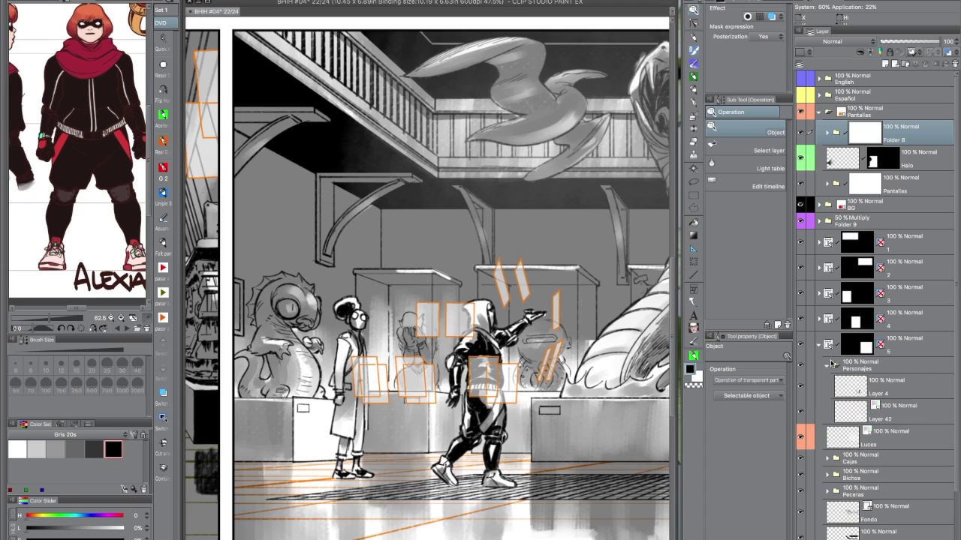
left_click(850, 411, "ctrl")
left_click(848, 386, "ctrl+shift")
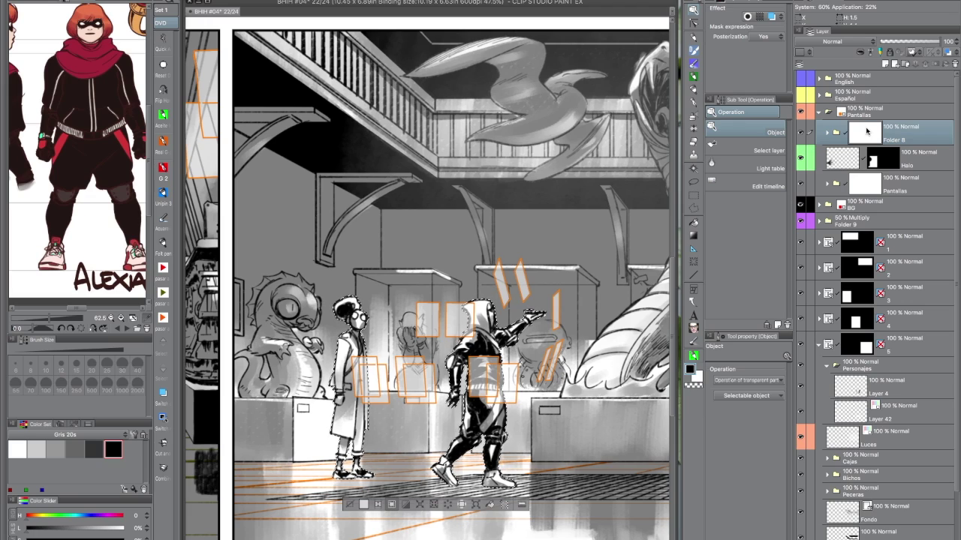
key("e")
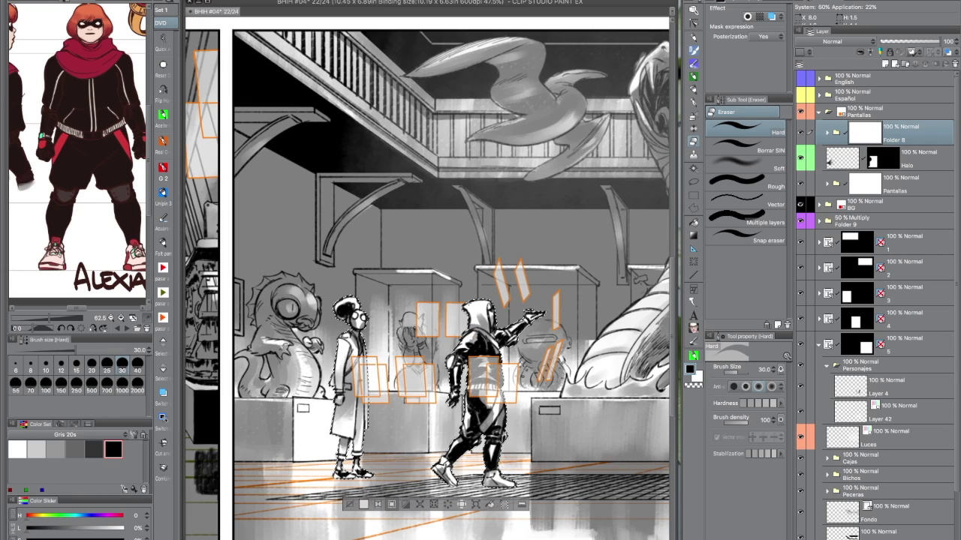
key("o")
key("ctrl+d")
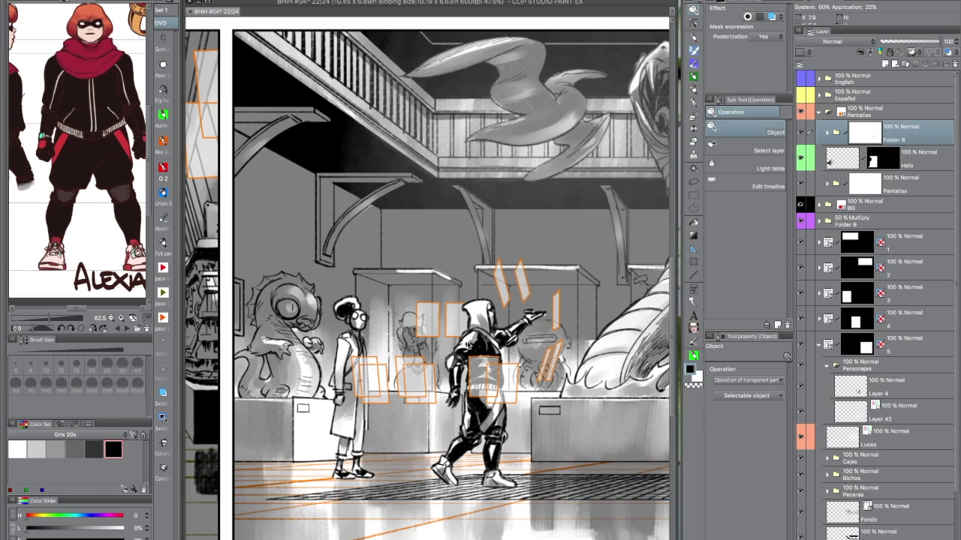
Refine Folder 8's mask around the hooded character using selections loaded from Layer 59, the Pantallas layer and the existing mask
left_click(828, 132)
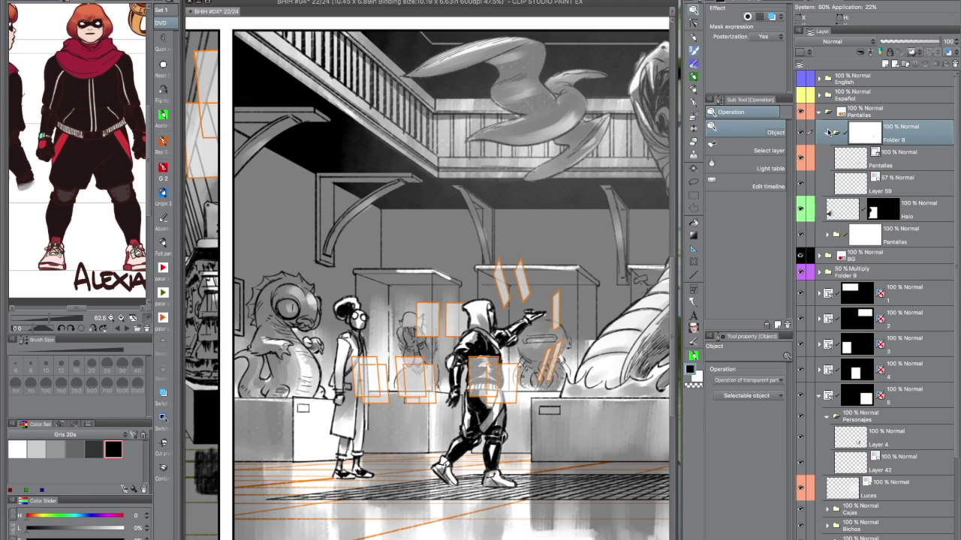
left_click(850, 186, "ctrl")
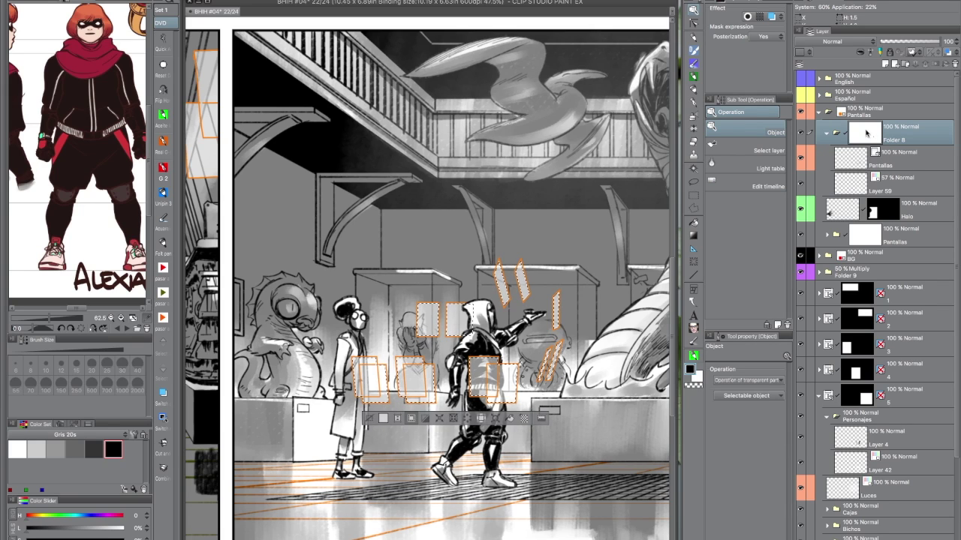
key("ctrl+d")
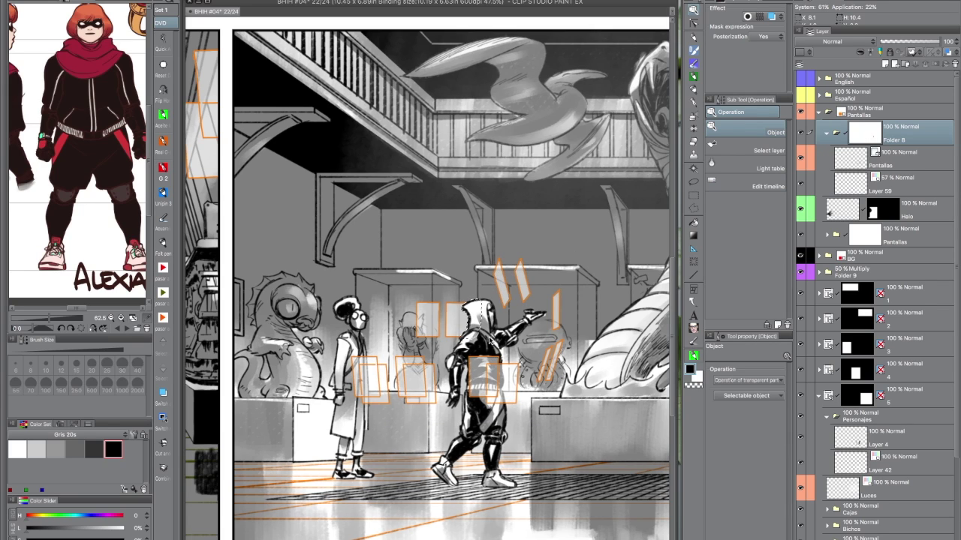
scroll(507, 325, "up", 4)
scroll(516, 313, "down", 1)
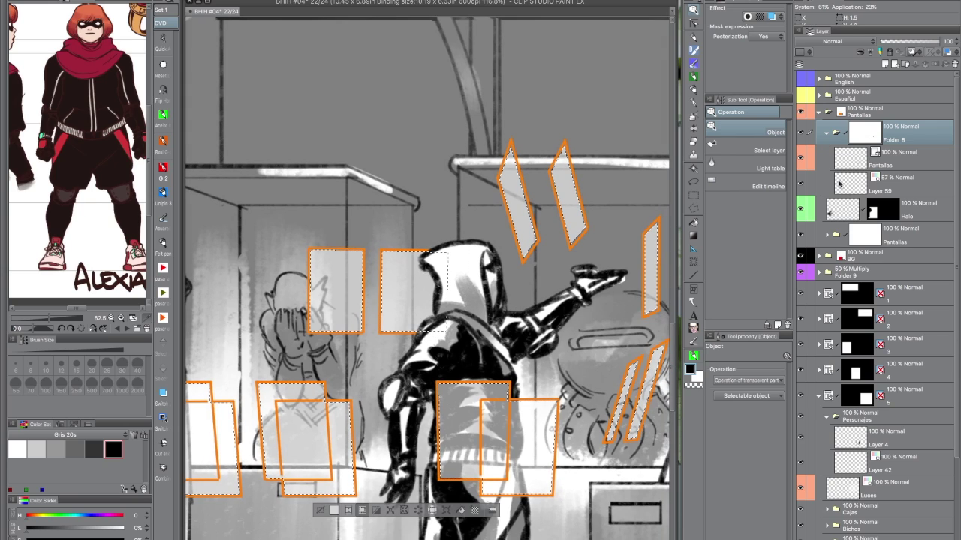
left_click(851, 156, "ctrl")
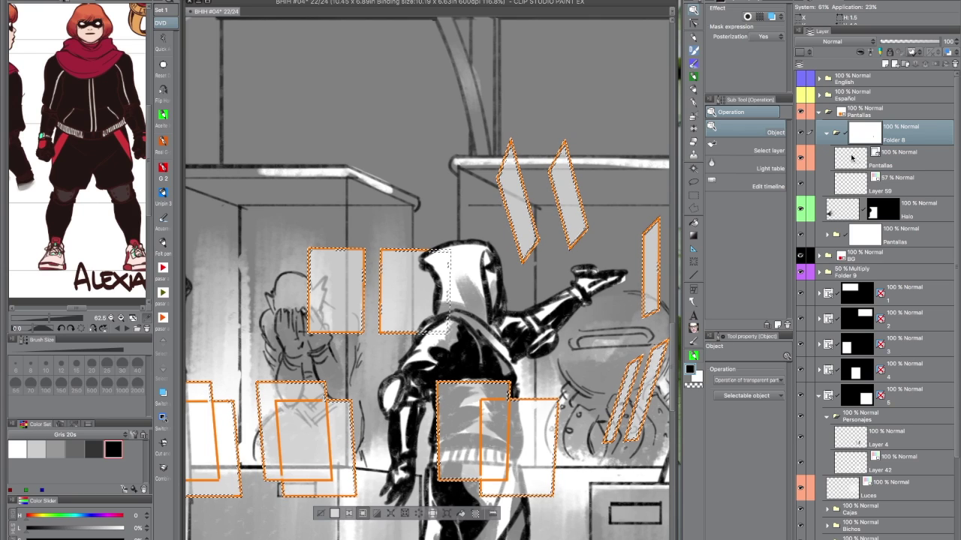
left_click(868, 132, "ctrl")
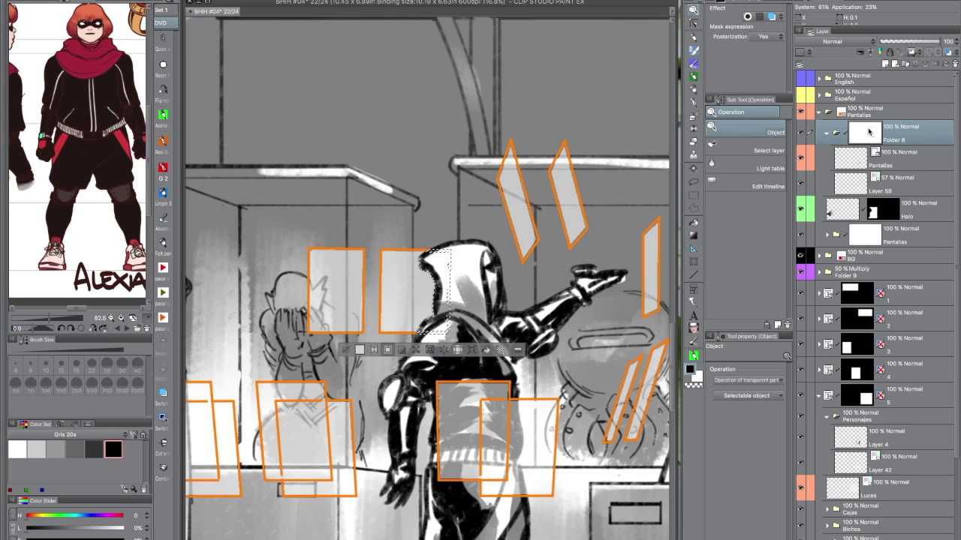
left_click(867, 132, "ctrl+shift")
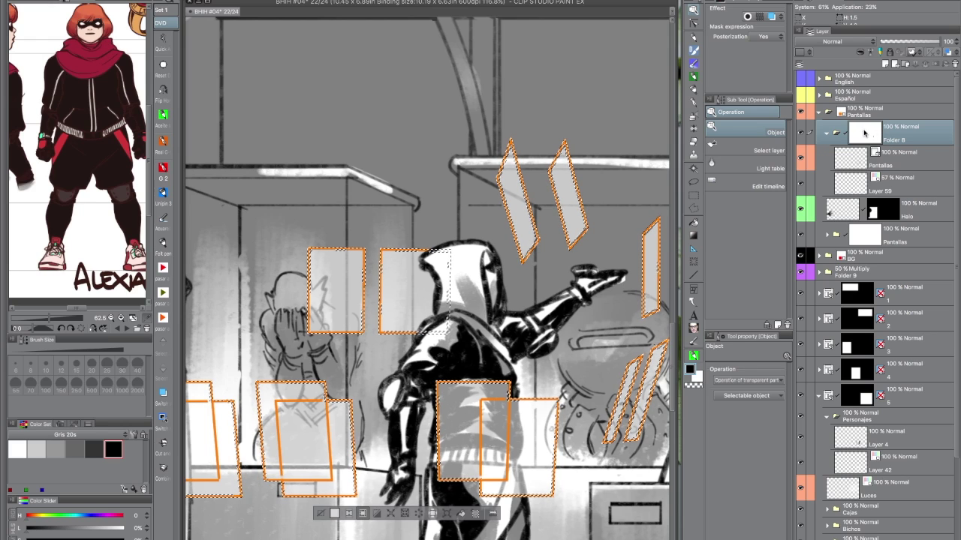
key("ctrl+d")
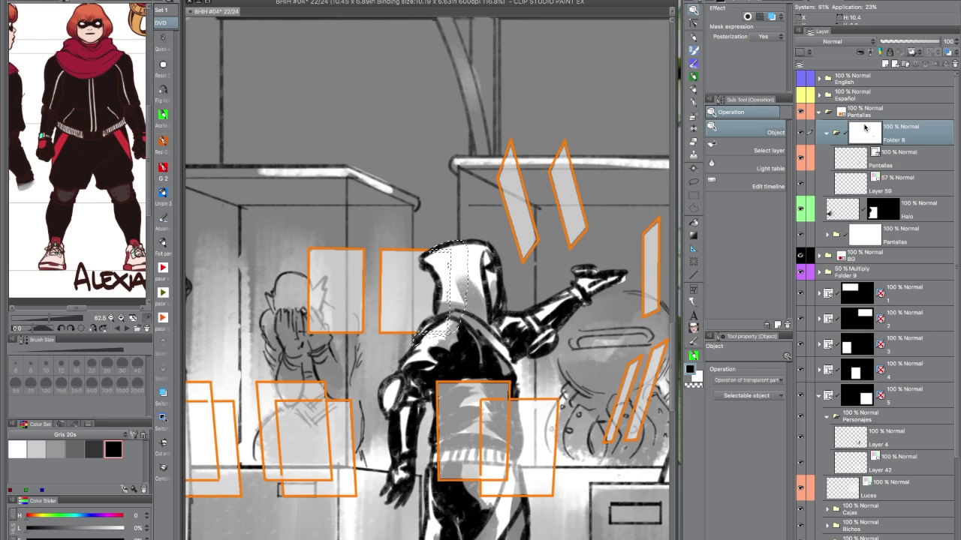
Collapse the main Pantallas folder, the Personajes folder and panel folder 5 to tidy the layer list
scroll(523, 417, "down", 6)
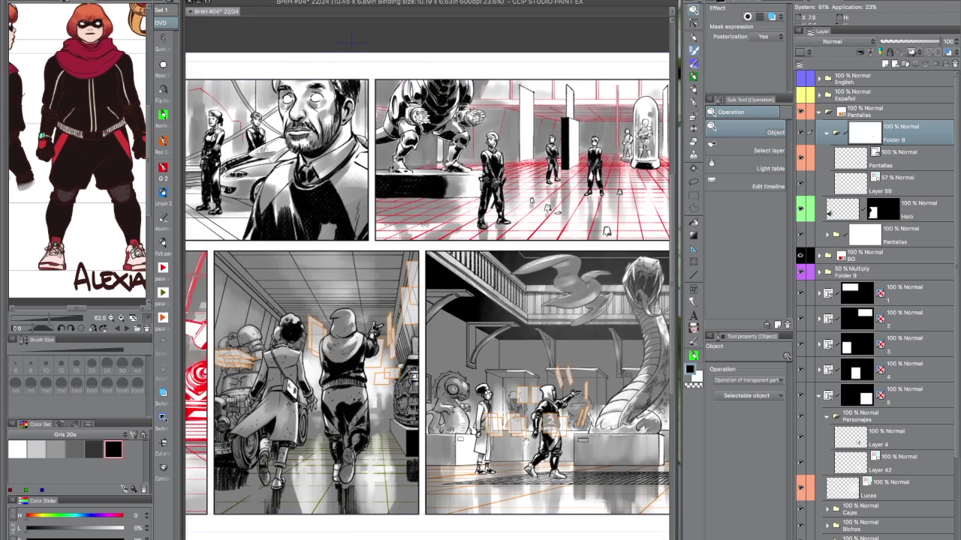
scroll(425, 405, "up", 1)
scroll(505, 461, "down", 1)
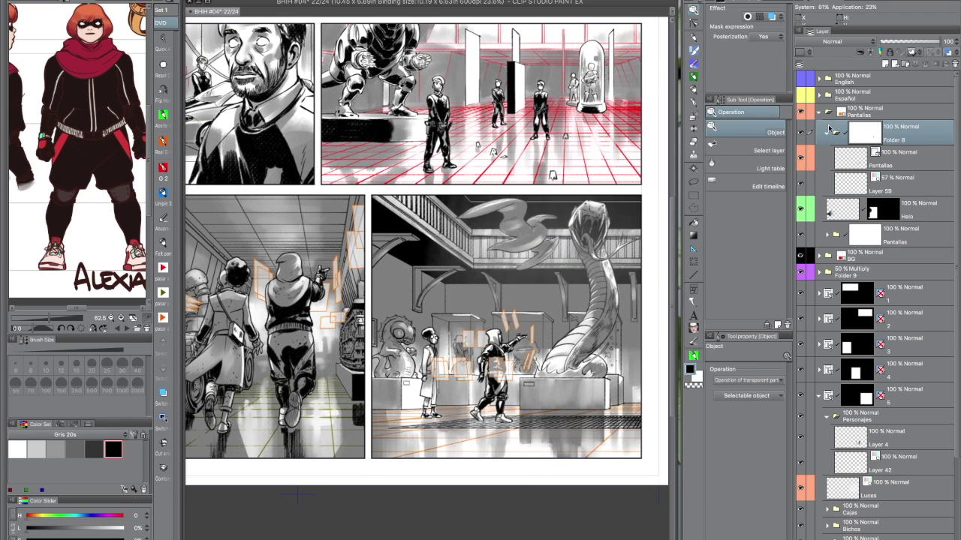
left_click(820, 110)
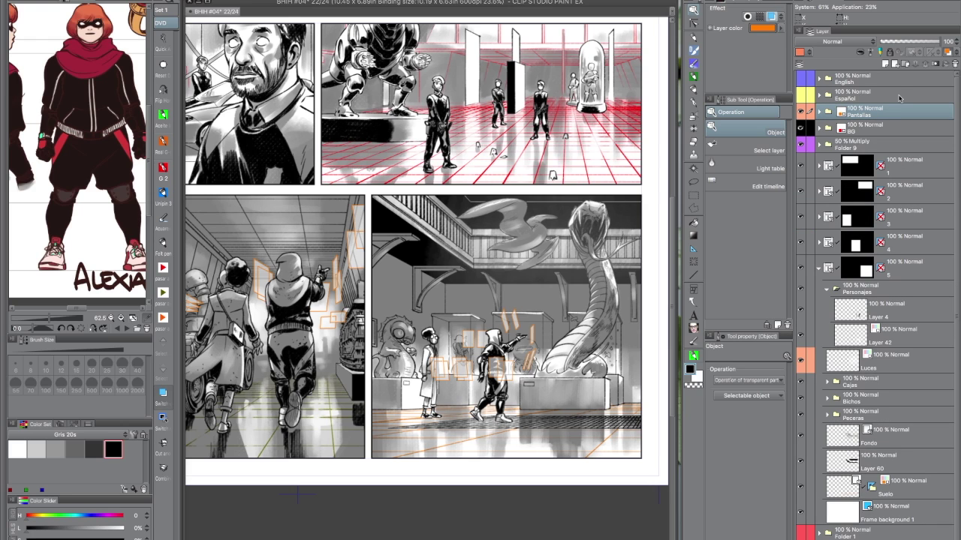
scroll(383, 498, "up", 2)
scroll(560, 482, "up", 1)
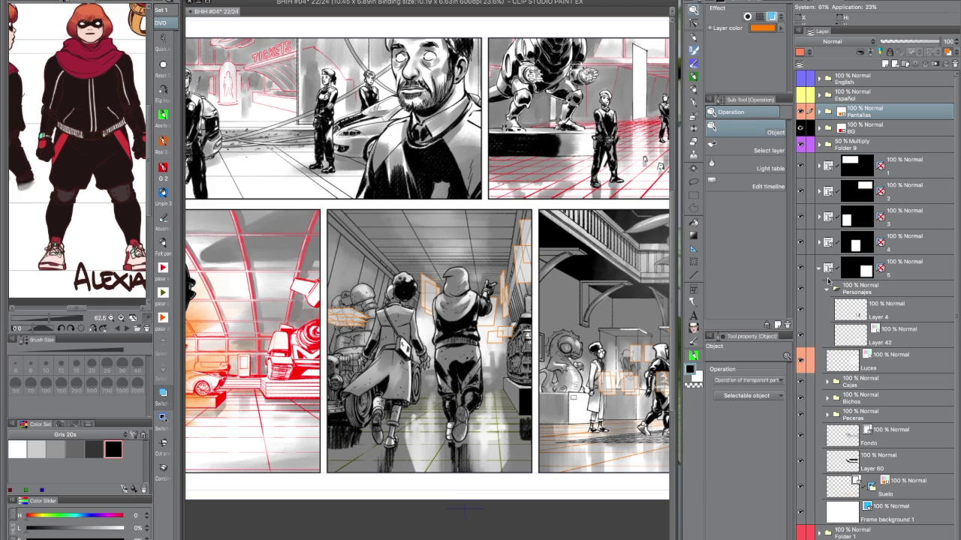
left_click(826, 289)
left_click(818, 267)
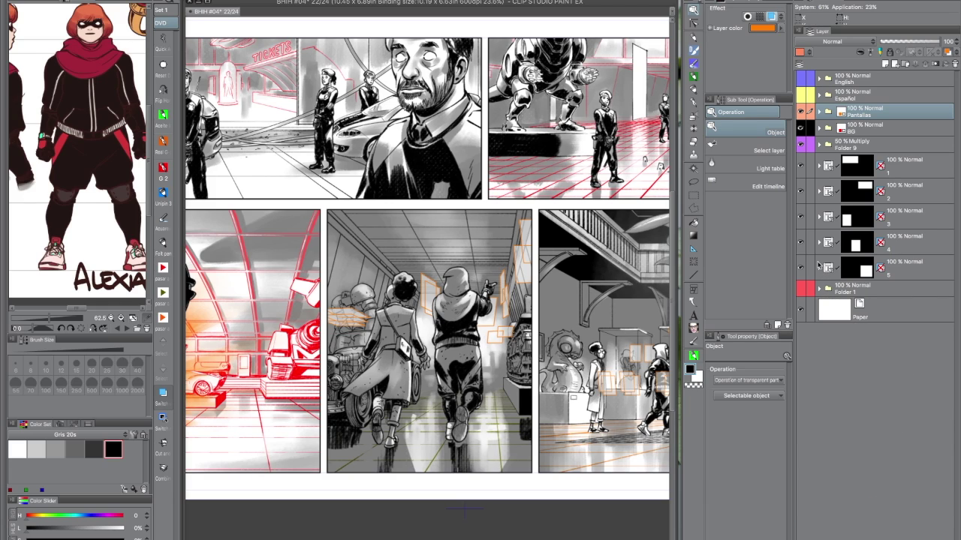
Examine the layers inside panel folders 4 and 5
left_click(819, 242)
left_click(820, 241)
left_click(818, 267)
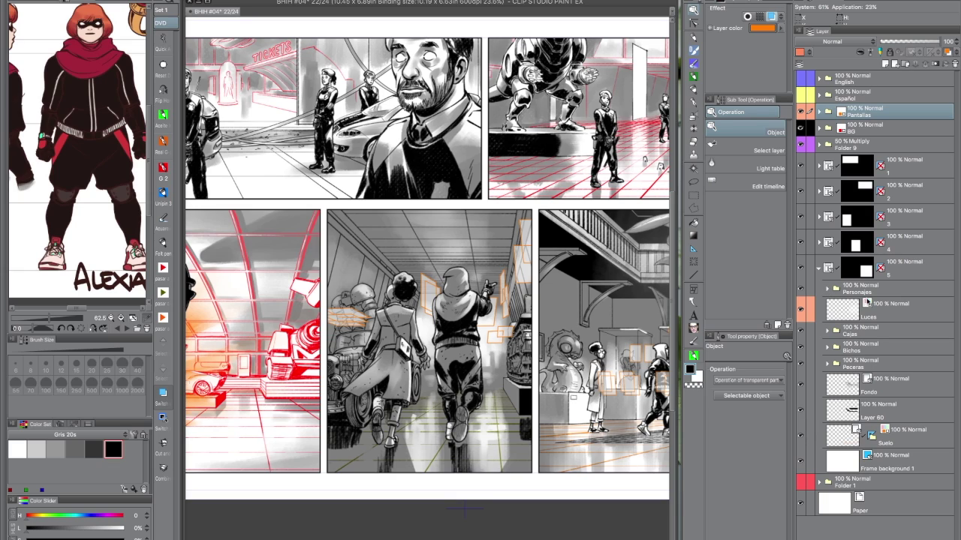
left_click(819, 267)
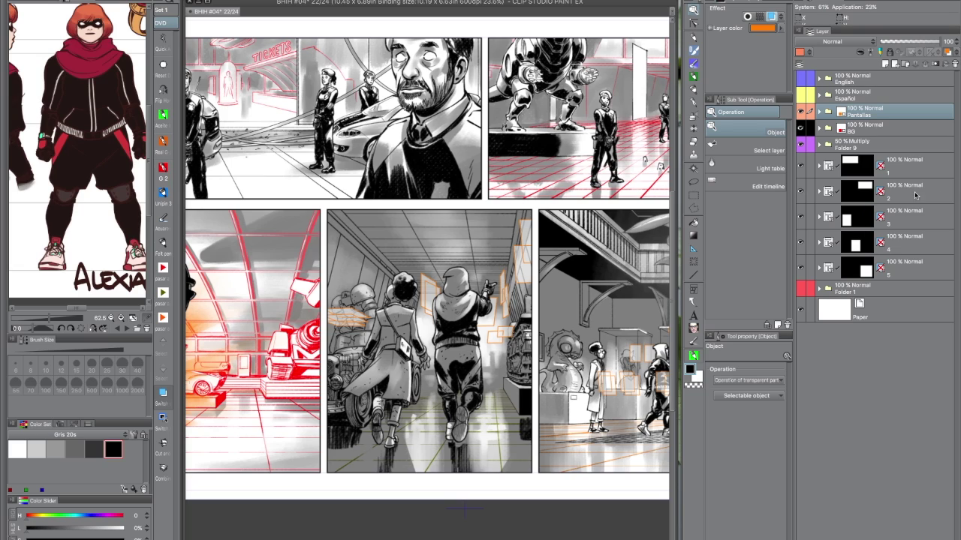
left_click(818, 243)
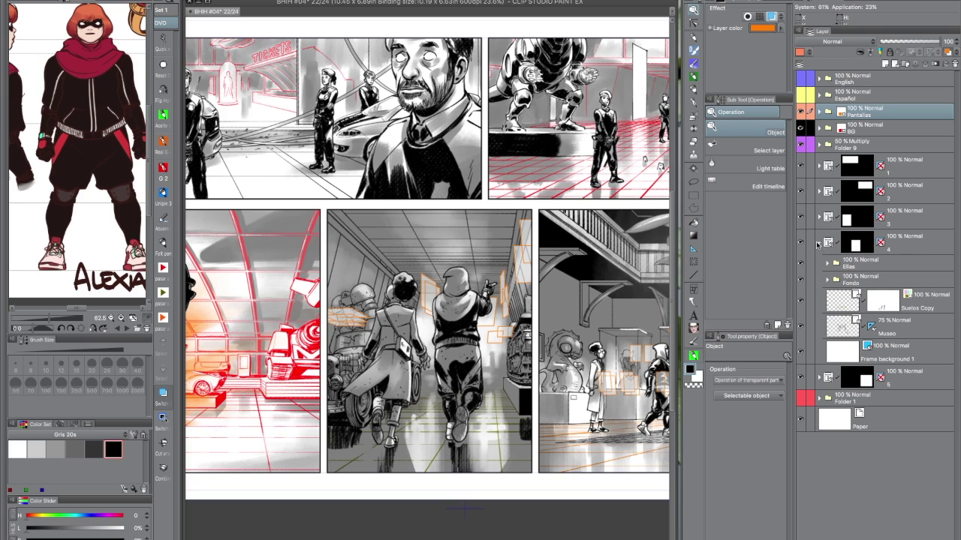
left_click(819, 242)
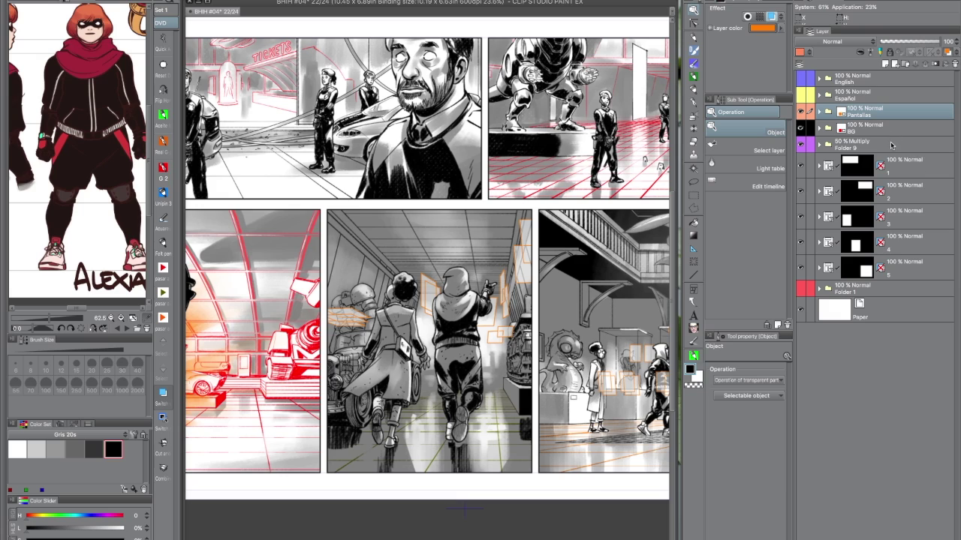
key("XF86AudioMute")
Save the page and move the Suelos Copy layer out of panel folder 4 to directly above it
left_click(818, 242)
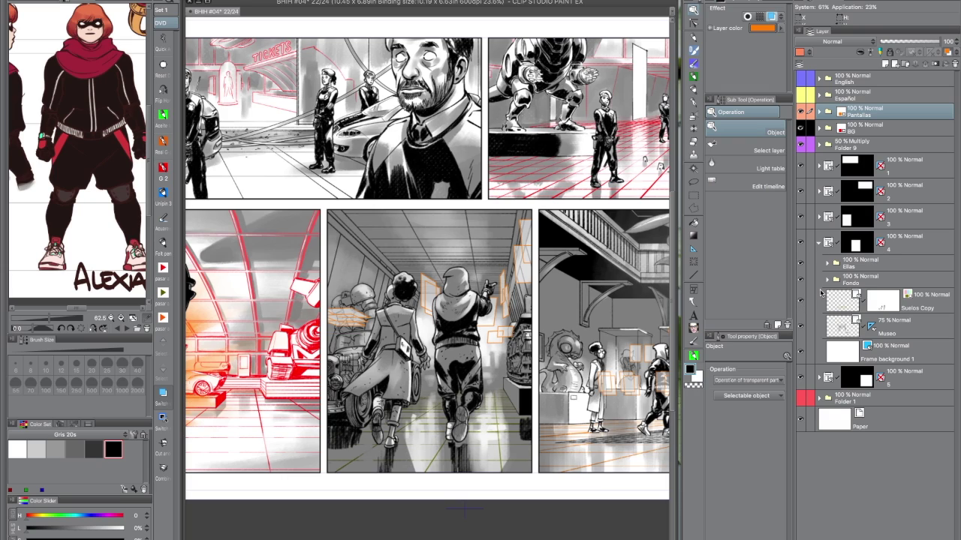
key("ctrl+s")
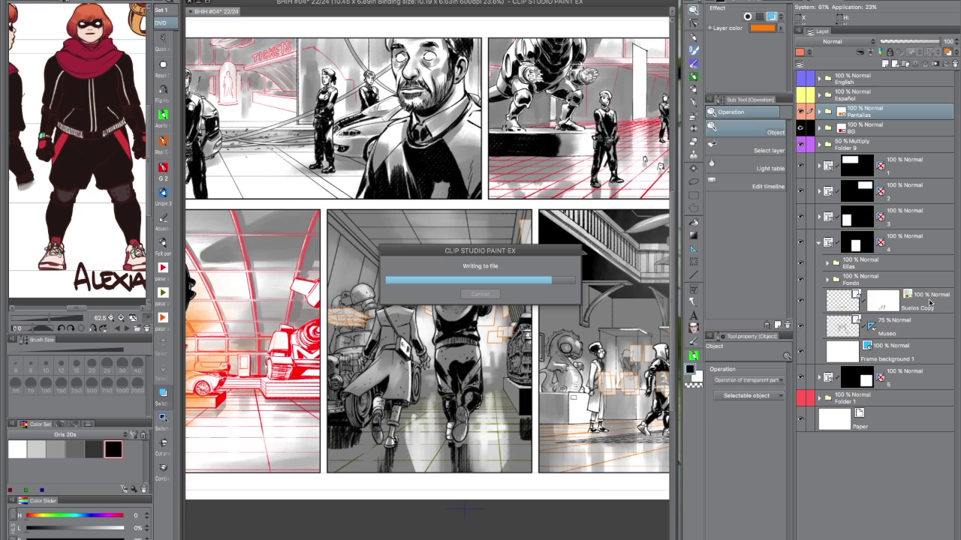
left_click(937, 304)
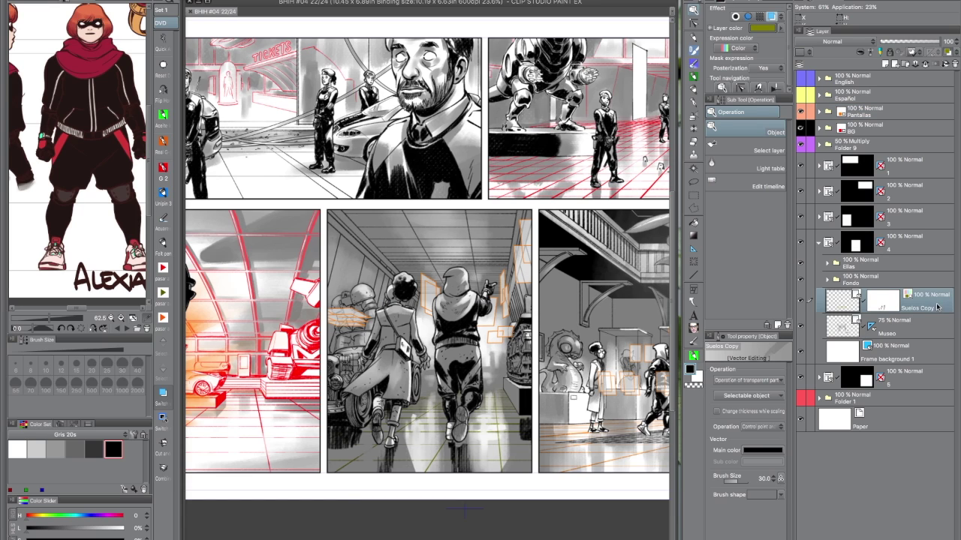
left_click_drag(929, 298, 914, 227)
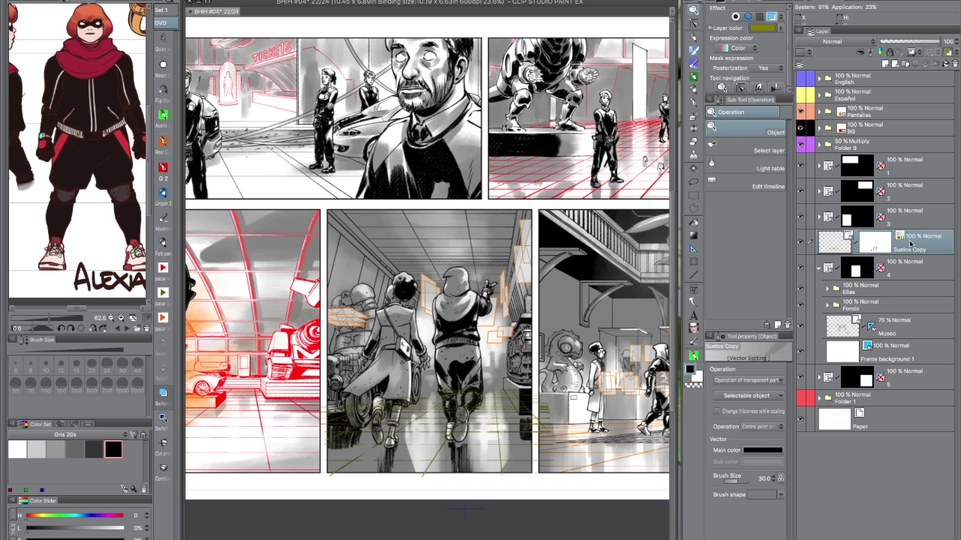
Restrict the Suelos Copy mask to panel 4's frame area so the floor lines stay inside the panel
left_click(855, 270, "ctrl")
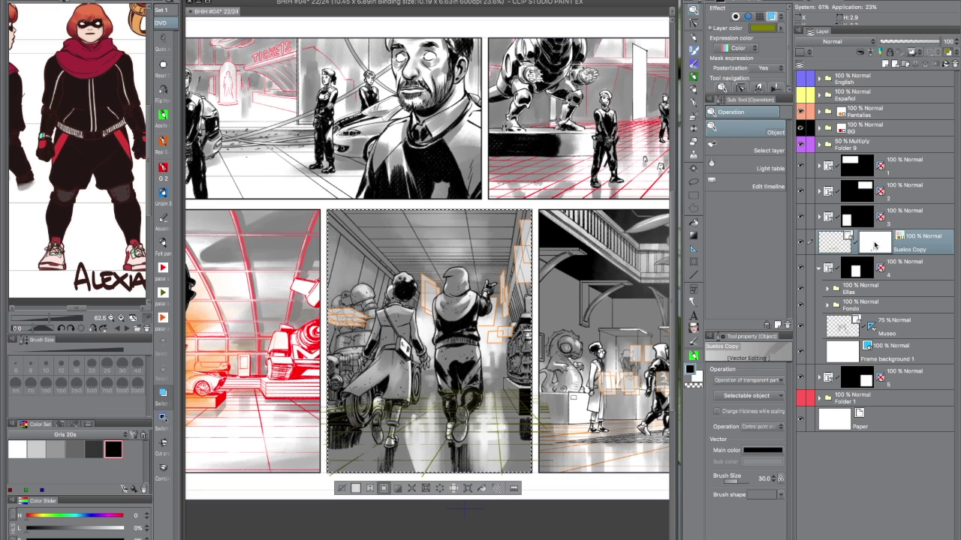
key("ctrl+d")
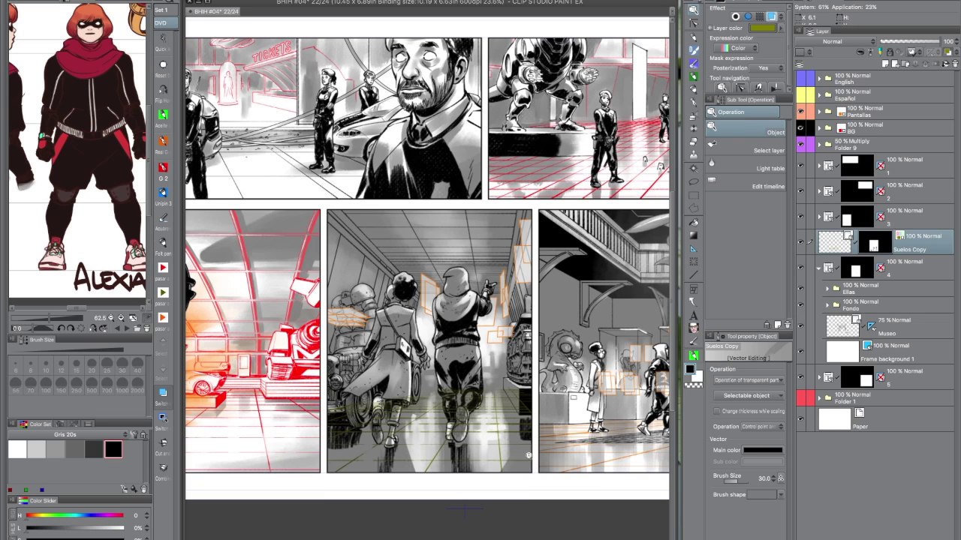
scroll(529, 454, "up", 10)
scroll(605, 344, "down", 10)
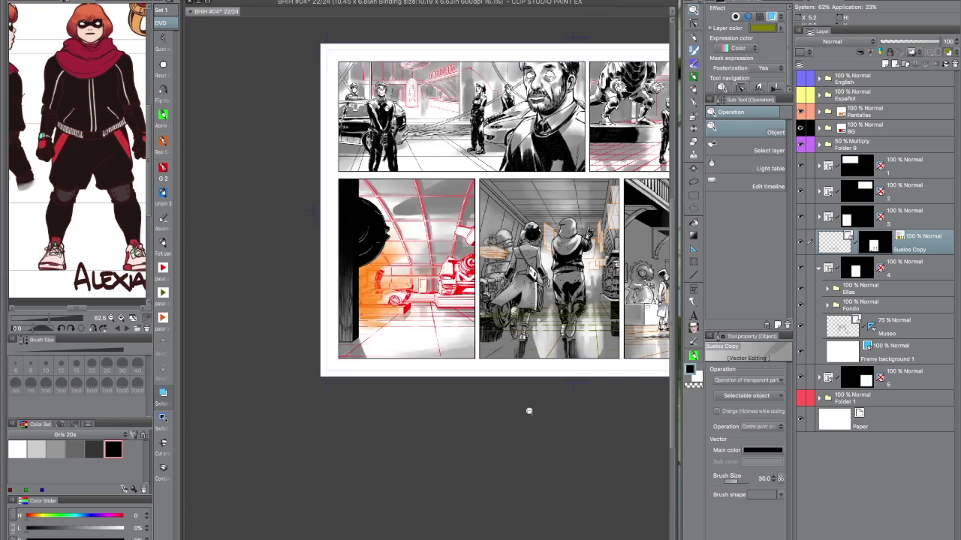
Open the Fondo folder in panel folder 4 and its Vehículos subfolder to reach the vehicle layers
scroll(528, 407, "up", 3)
left_click_drag(563, 323, 566, 422)
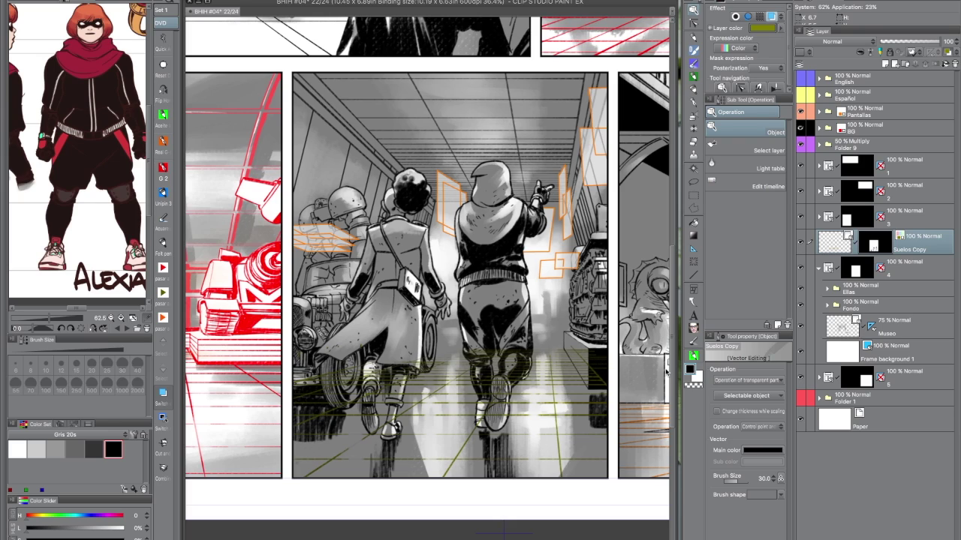
left_click(800, 326)
left_click(800, 325)
left_click(827, 306)
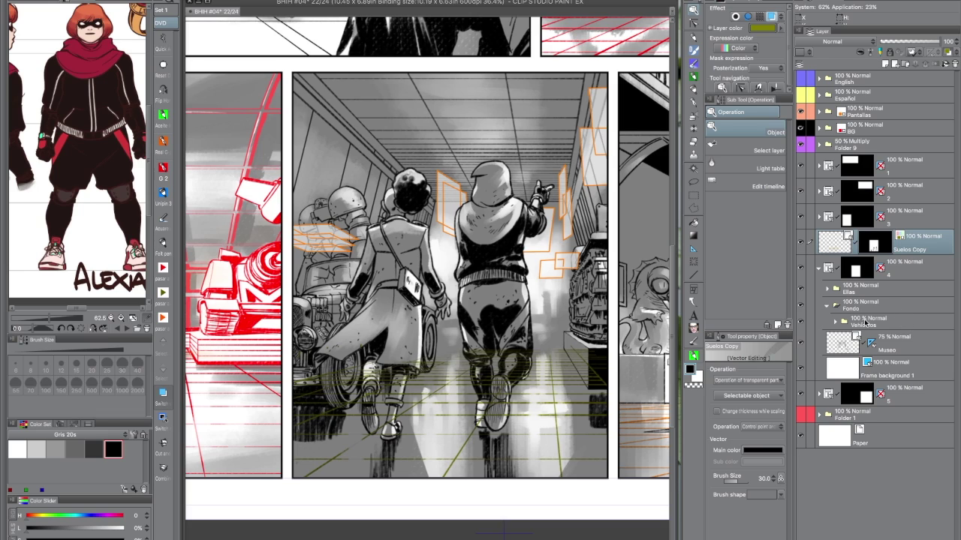
left_click(835, 321)
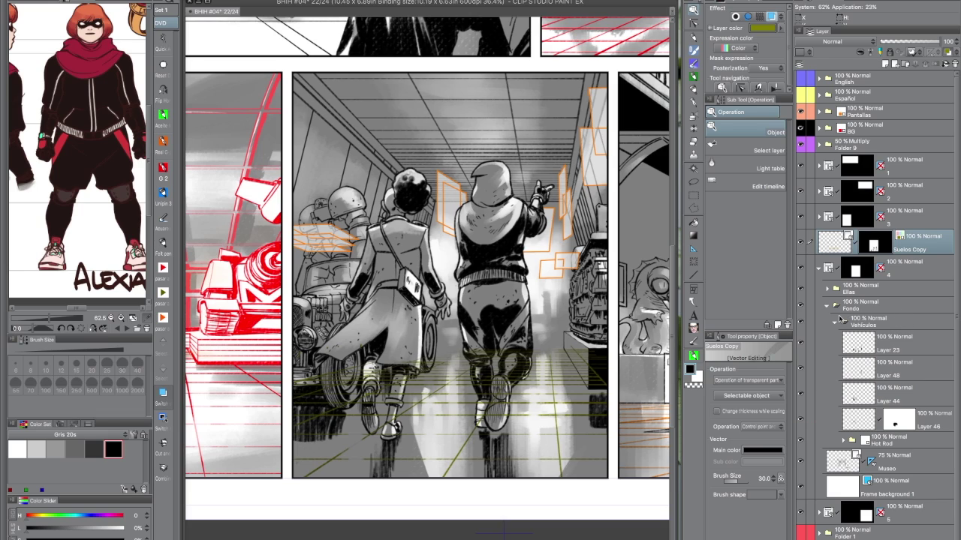
Try to build a combined selection of the vehicles from the Vehículos and Hot Rod layers
left_click(857, 417, "ctrl")
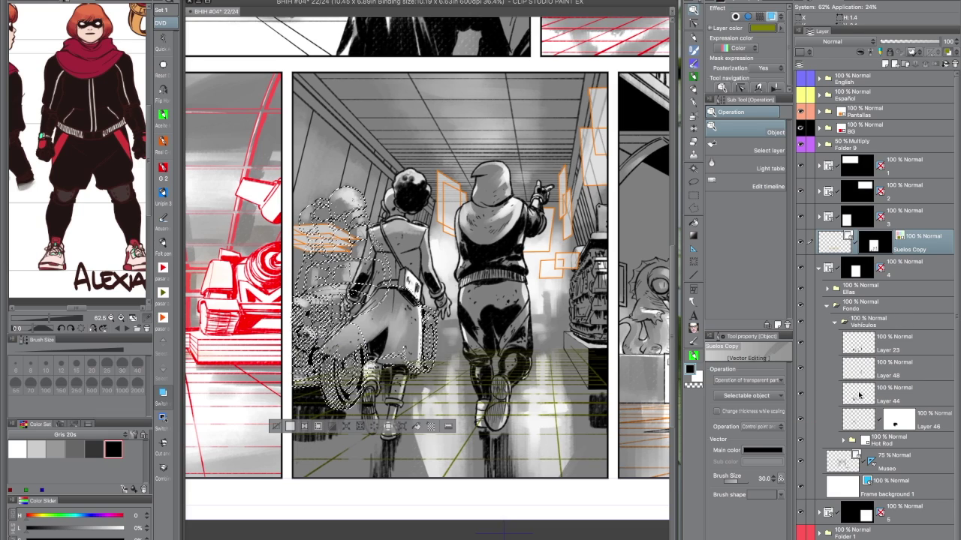
left_click(858, 369, "ctrl+shift")
left_click(865, 345, "ctrl+shift")
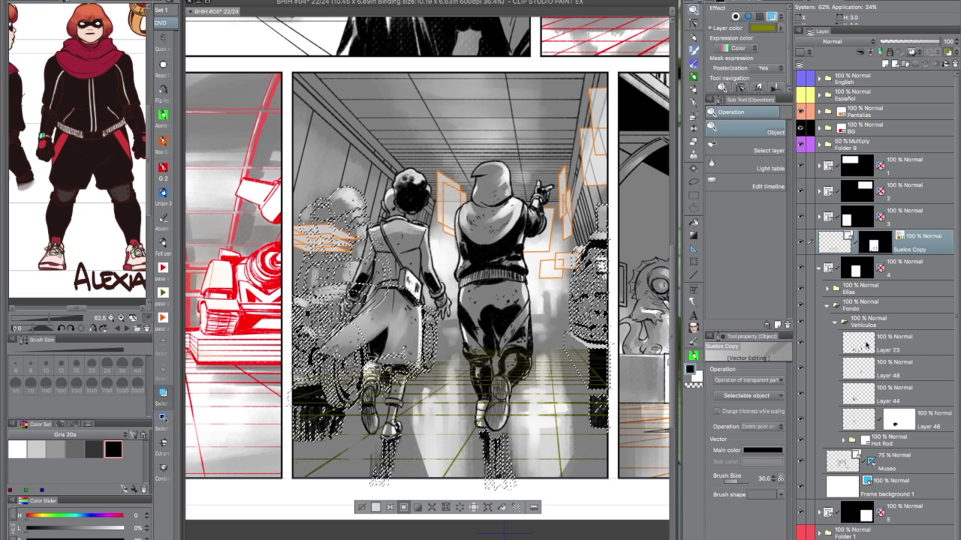
left_click(844, 441)
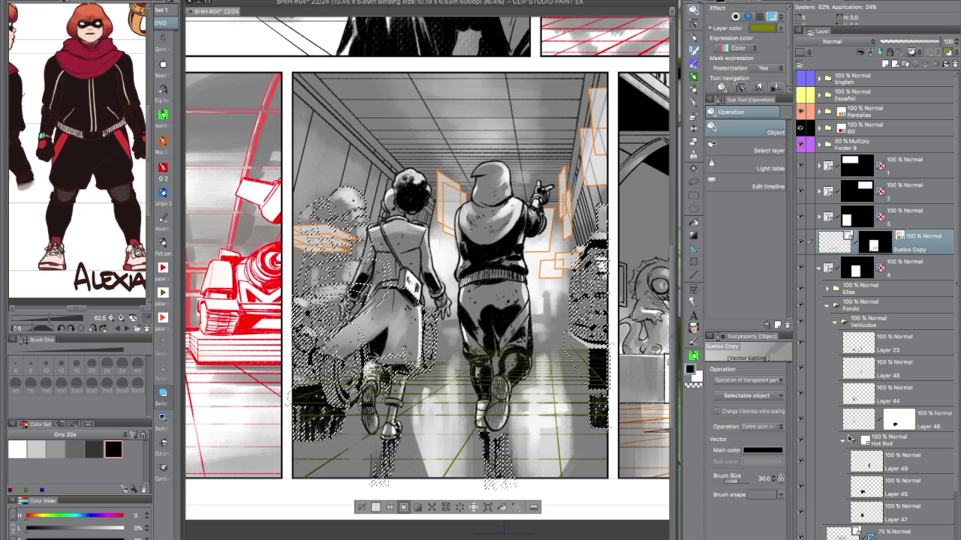
left_click(873, 487, "ctrl+shift")
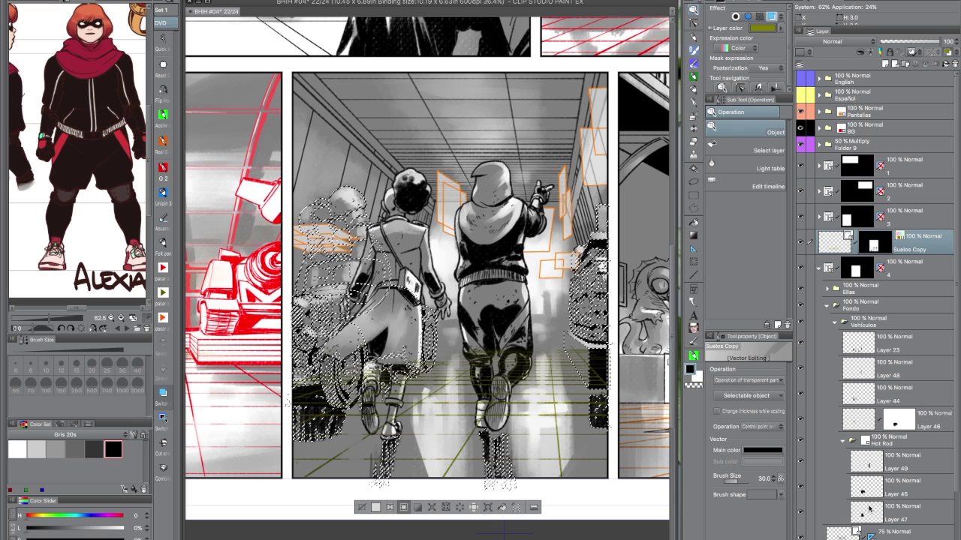
left_click(871, 512, "ctrl+shift")
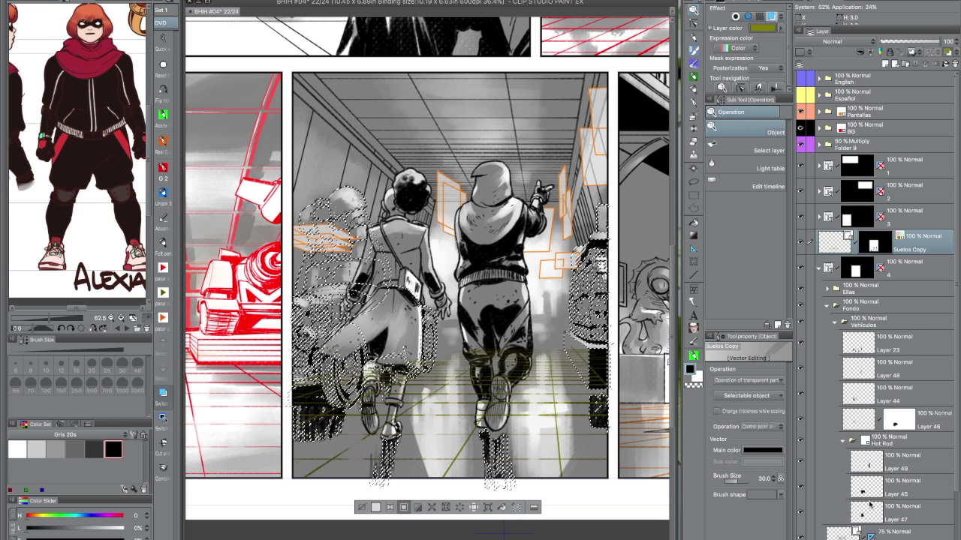
scroll(873, 338, "down", 3)
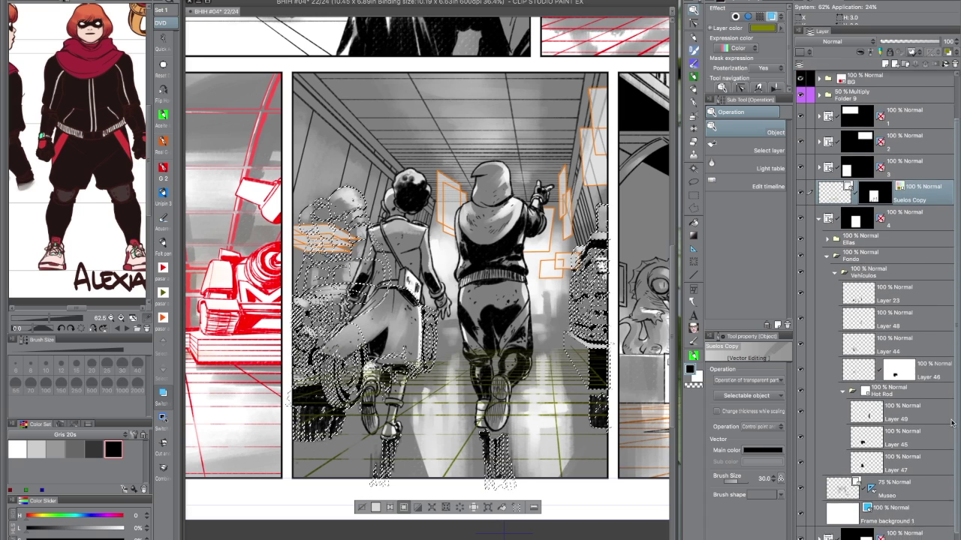
left_click(844, 373)
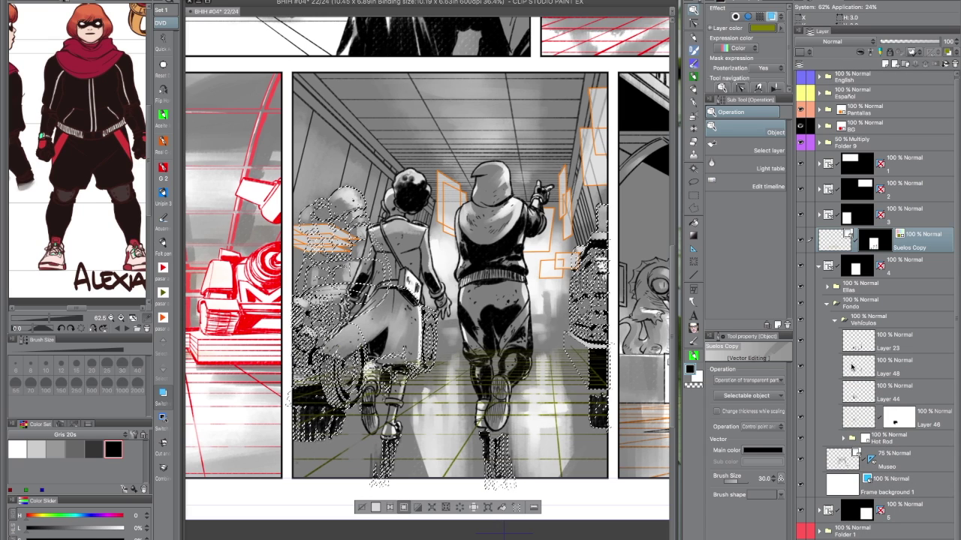
left_click(838, 322)
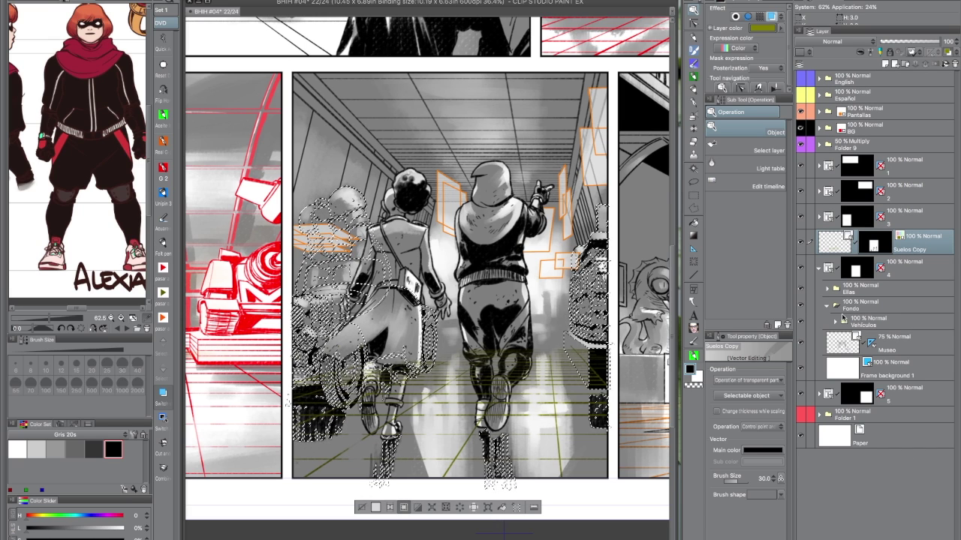
key("ctrl+d")
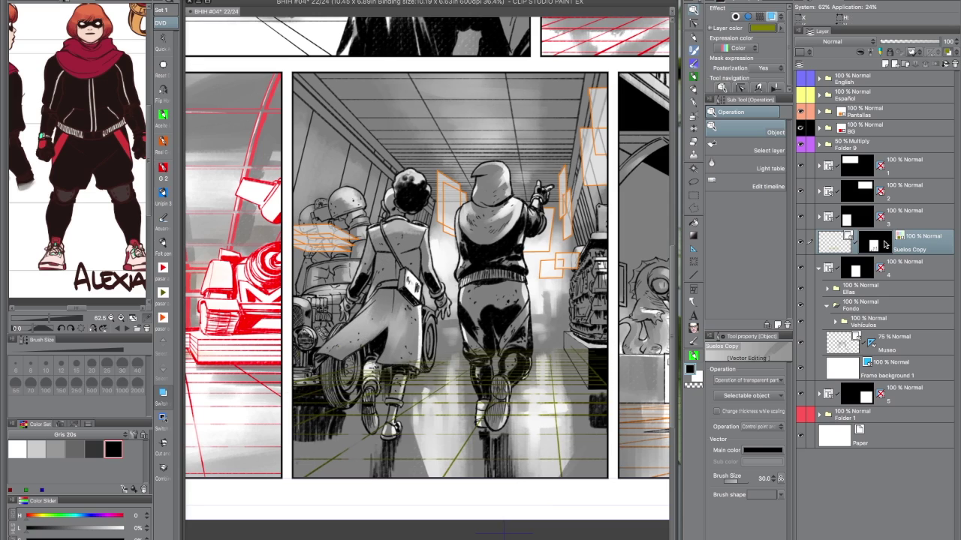
Move the Vehículos folder out of Fondo to directly above it in panel folder 4, and delete the Fondo folder
left_click(826, 306)
left_click(826, 306)
left_click(870, 324)
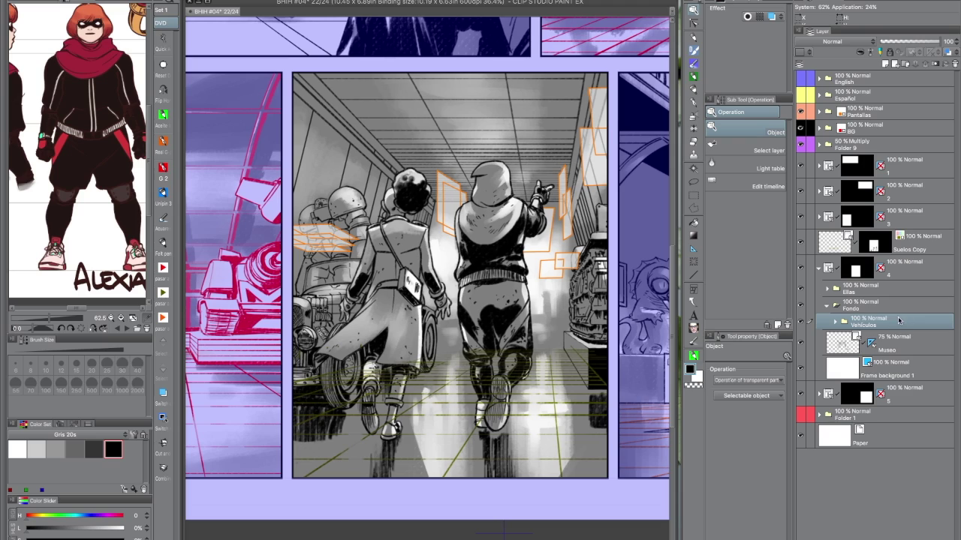
left_click_drag(875, 324, 874, 295)
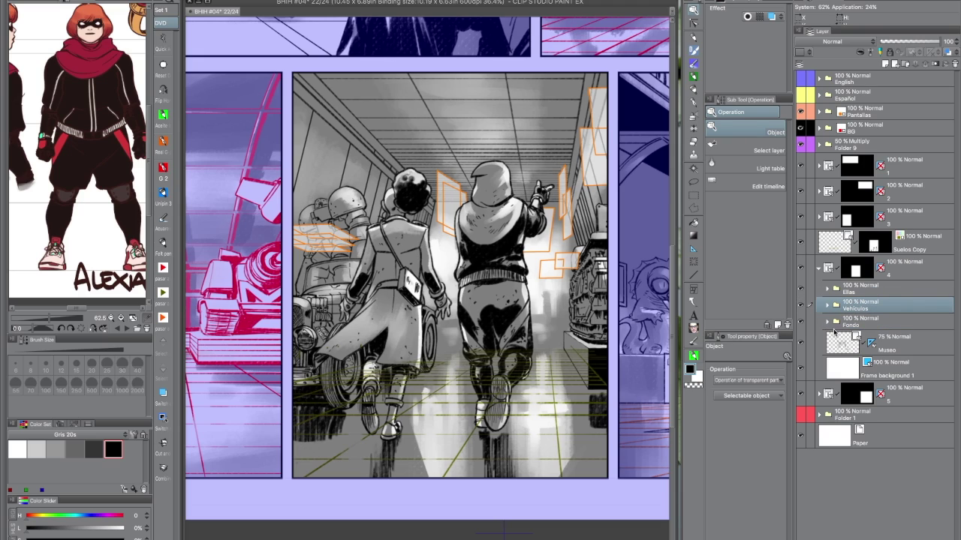
left_click(881, 318)
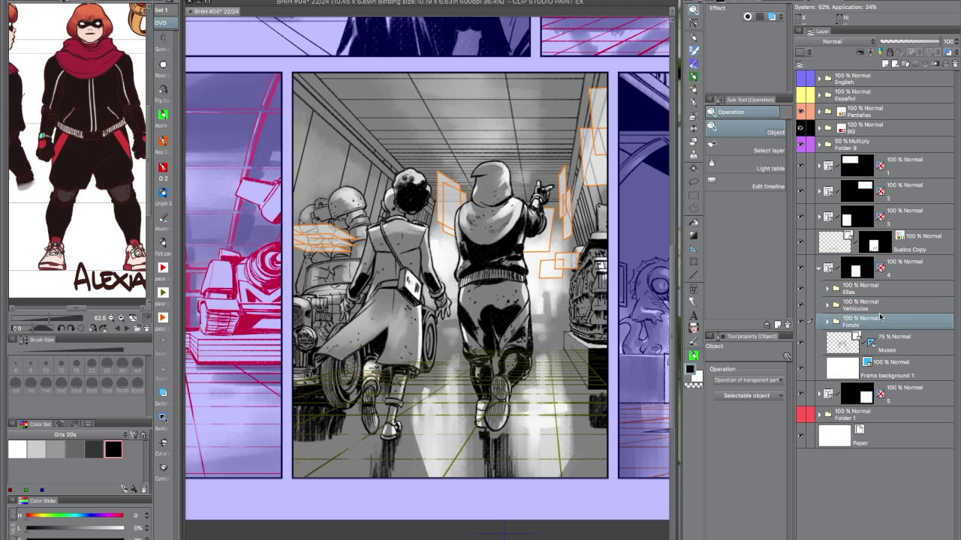
left_click(955, 65)
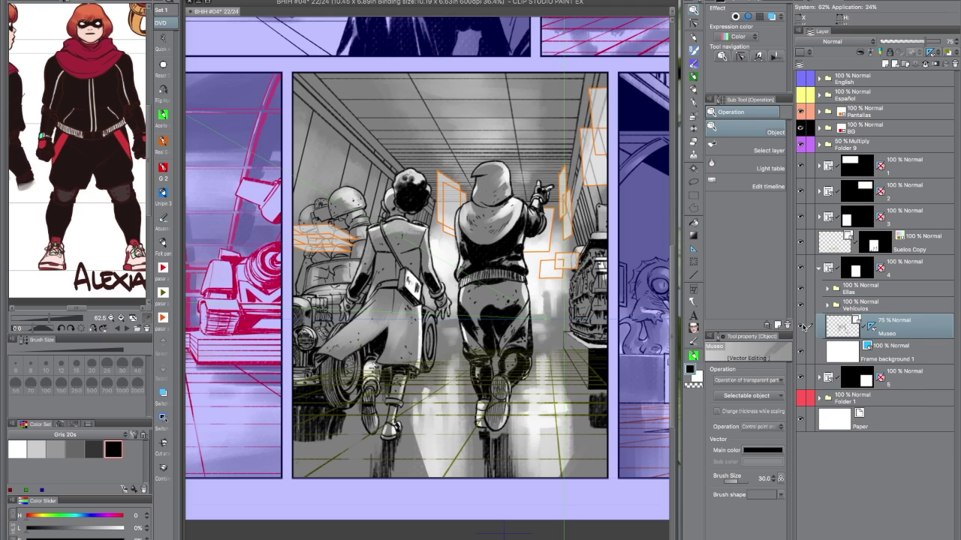
Hide the Museo layer in panel 4 and expand the Vehículos folder
left_click(800, 328)
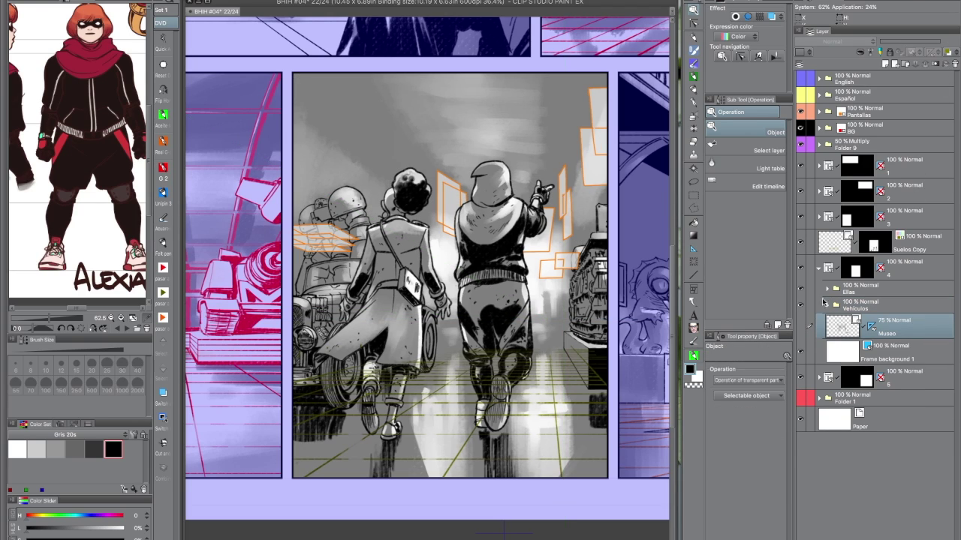
left_click(799, 306)
left_click(799, 306)
left_click(828, 305)
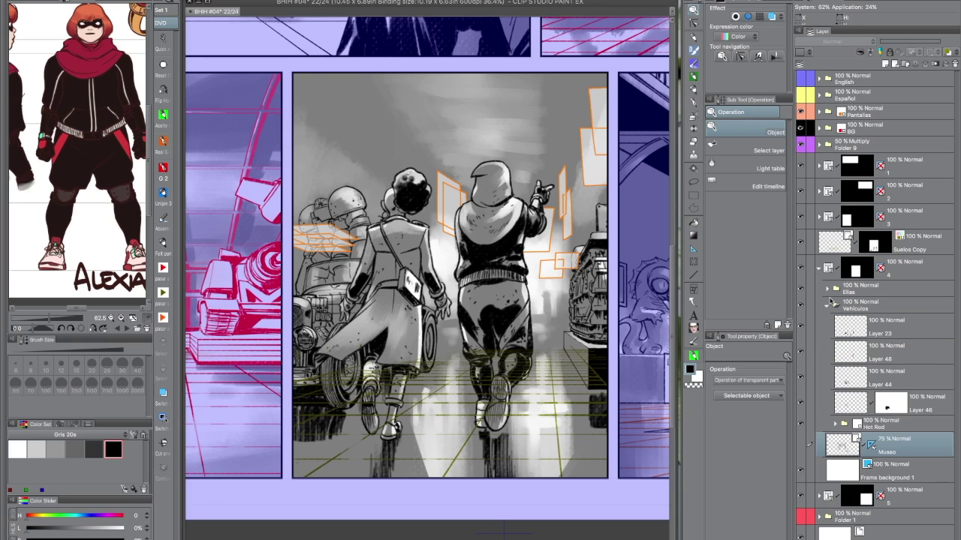
Try to select the vehicles by combining the line art of the layers in the Vehículos folder
left_click(850, 382, "ctrl")
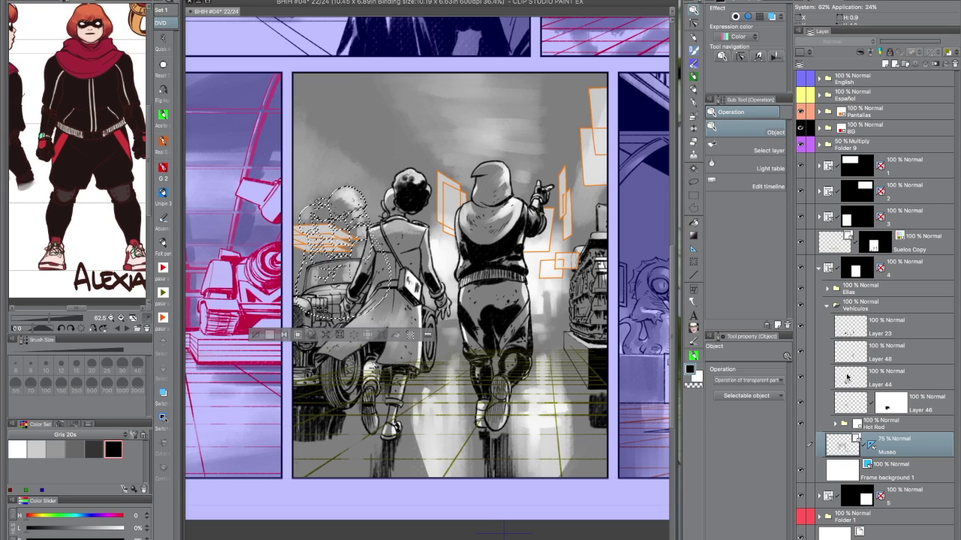
left_click(845, 379, "ctrl+shift")
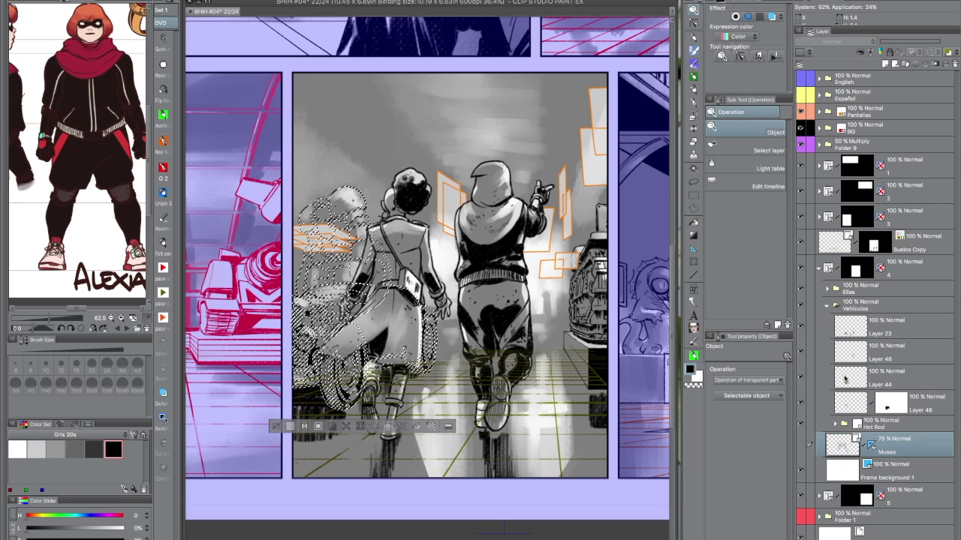
left_click(850, 322, "ctrl+shift")
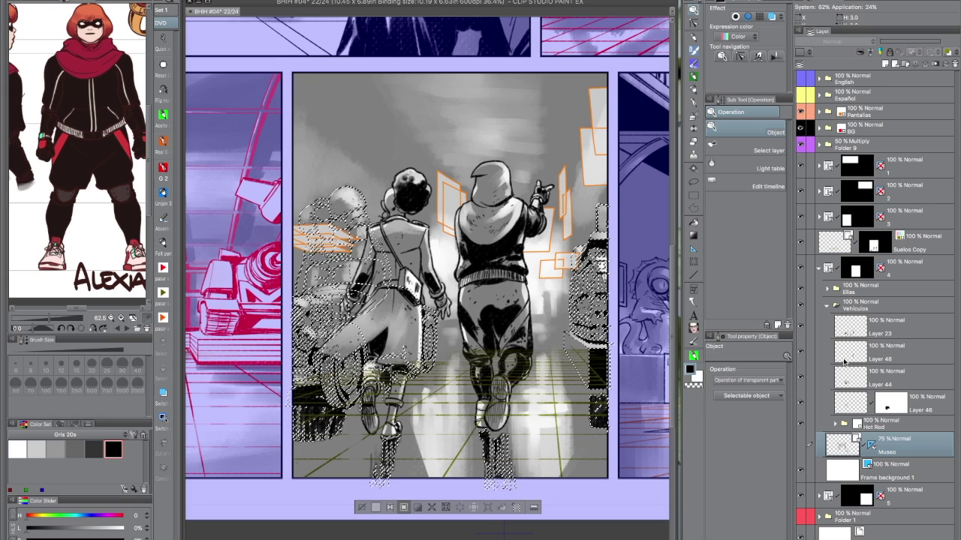
Open the Hot Rod folder and merge Layer 49 and Layer 45 down into Layer 47
left_click(834, 424)
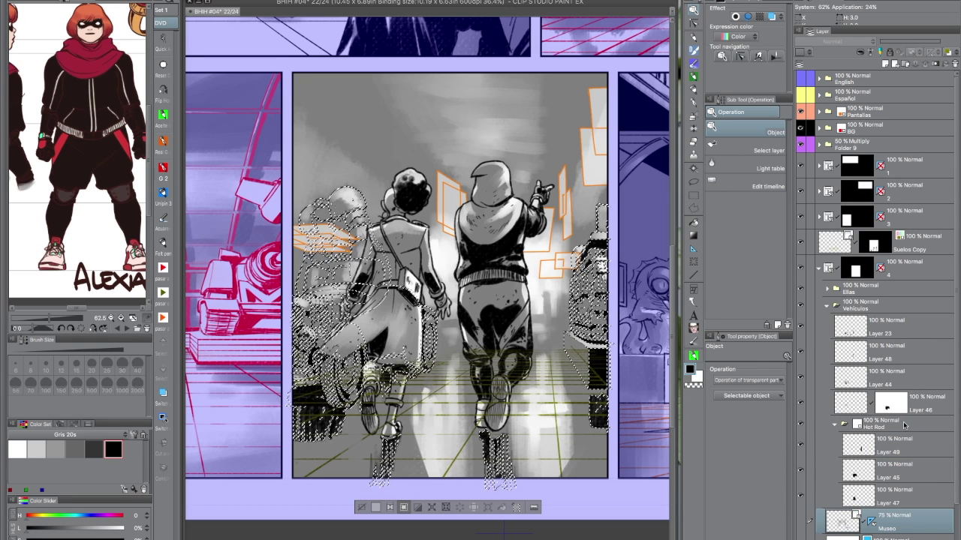
left_click(875, 427)
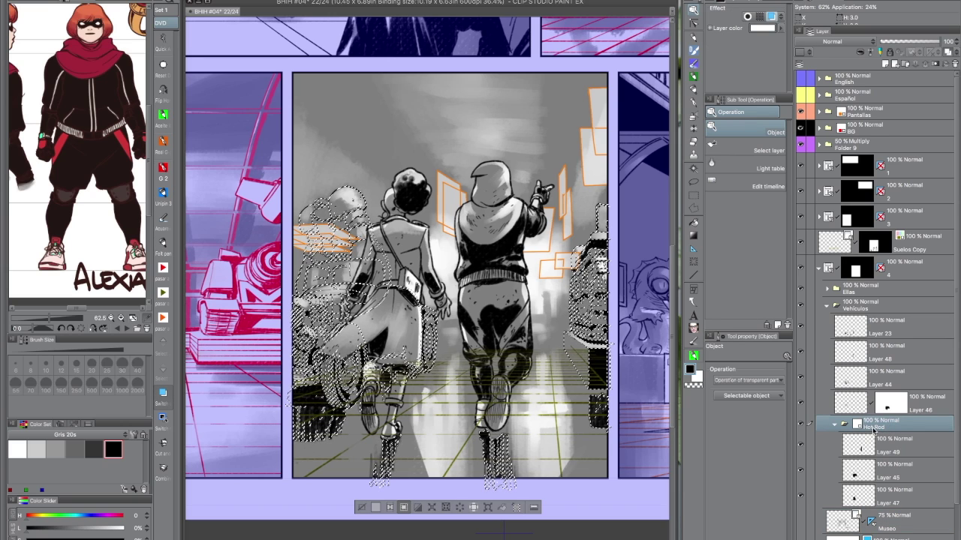
double_click(875, 427)
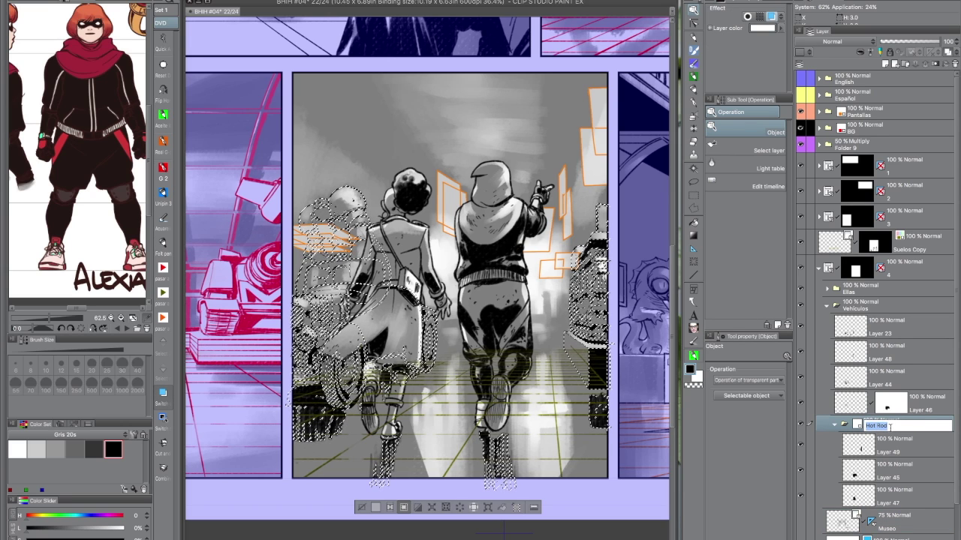
key("Return")
left_click(897, 446)
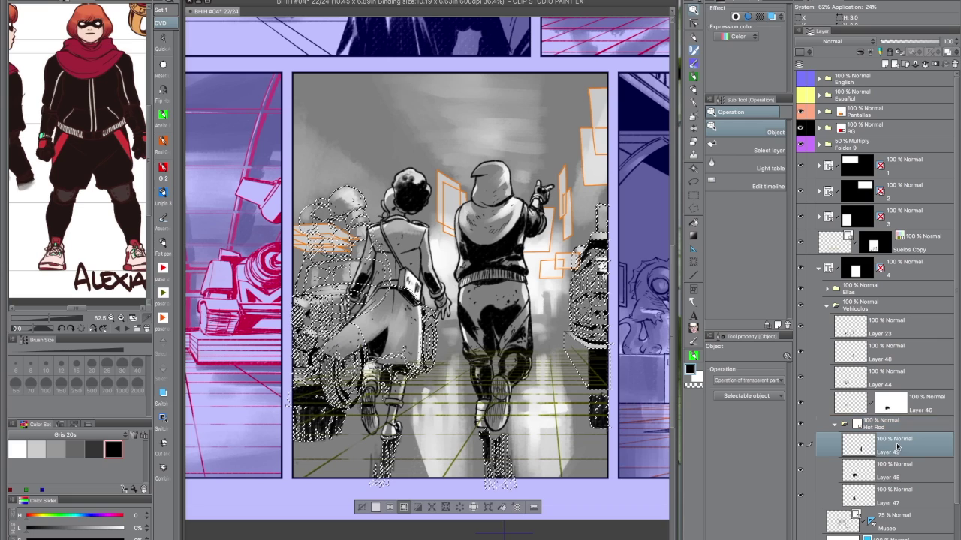
key("ctrl+e")
key("ctrl+e")
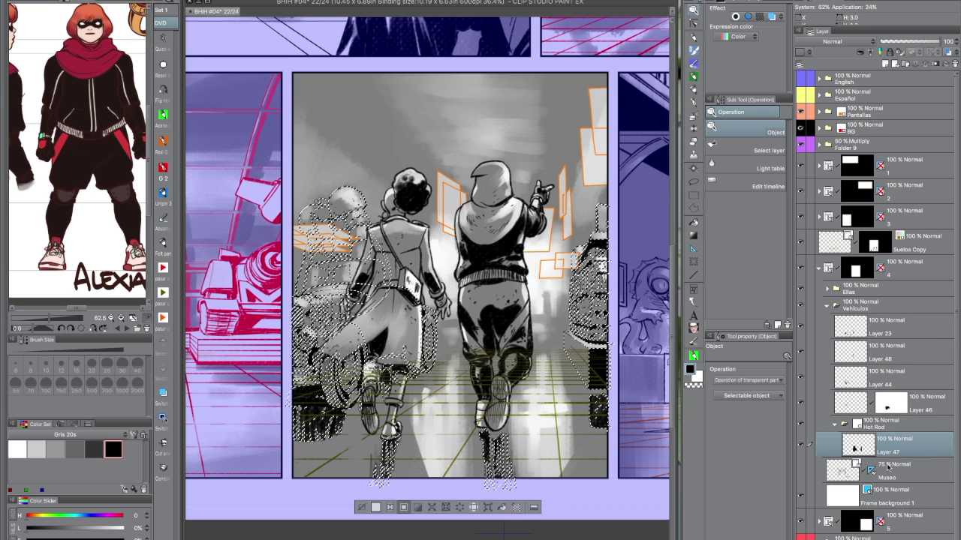
Move Layer 47 out of the Hot Rod folder to below Layer 46, and delete the emptied Hot Rod folder
left_click_drag(882, 448, 857, 413)
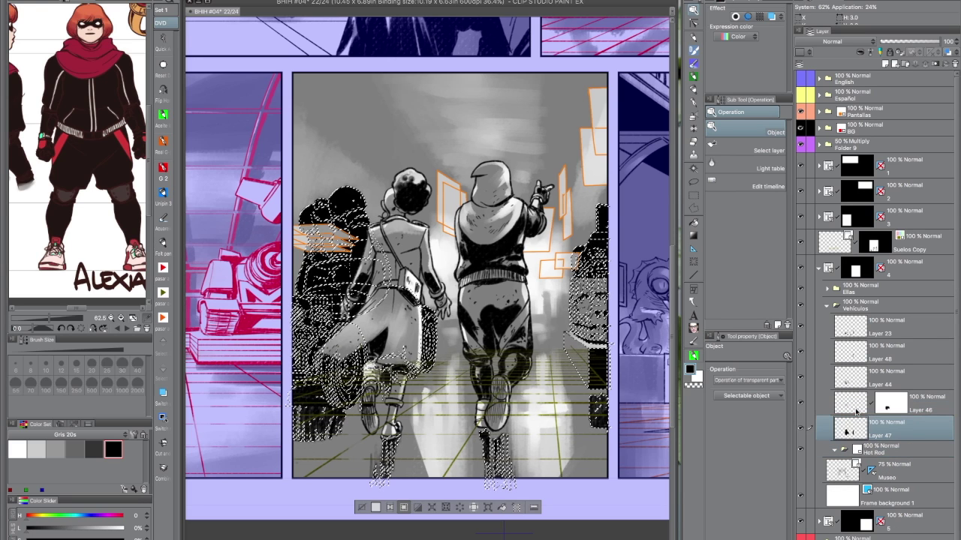
left_click(890, 450)
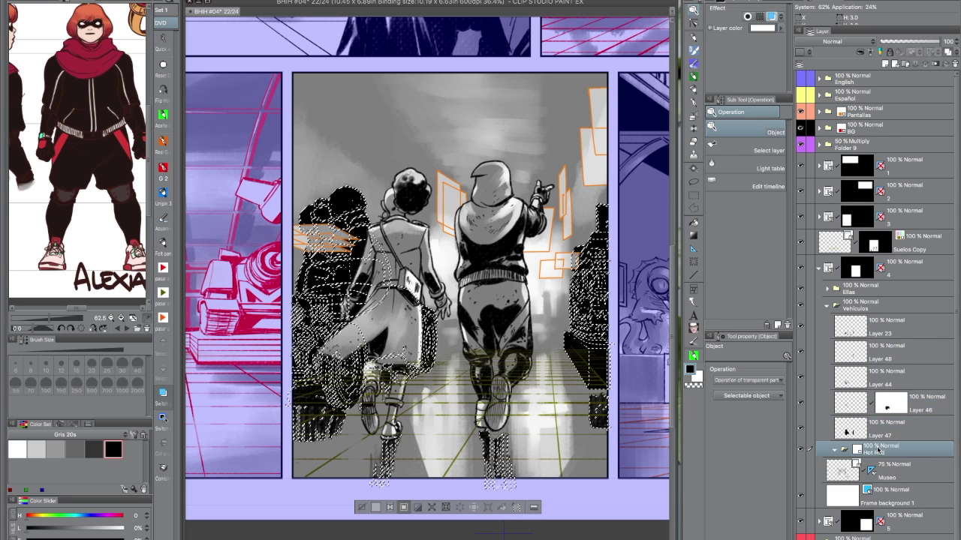
left_click(954, 63)
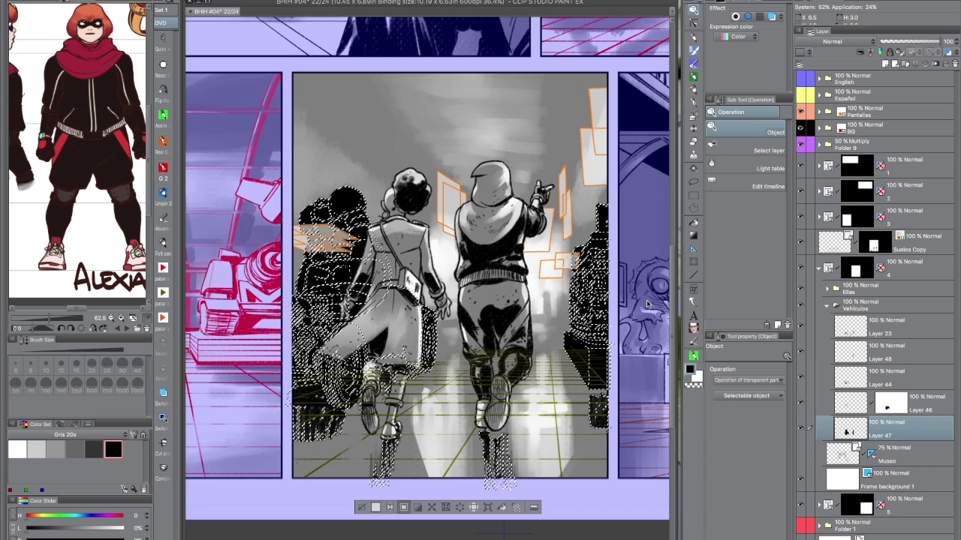
Give Layer 47 a white layer color, and mask the Suelos Copy floor lines out of its silhouette
left_click(771, 16)
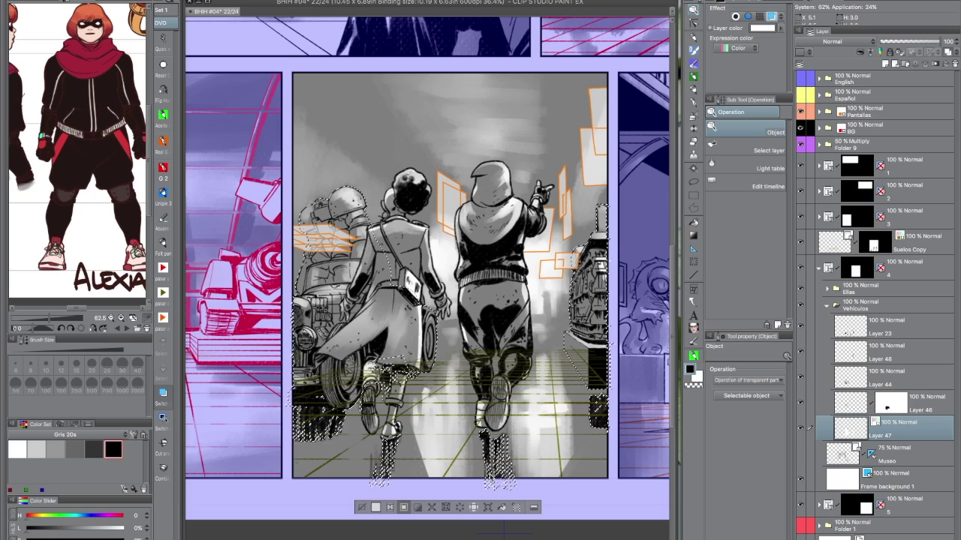
key("ctrl+d")
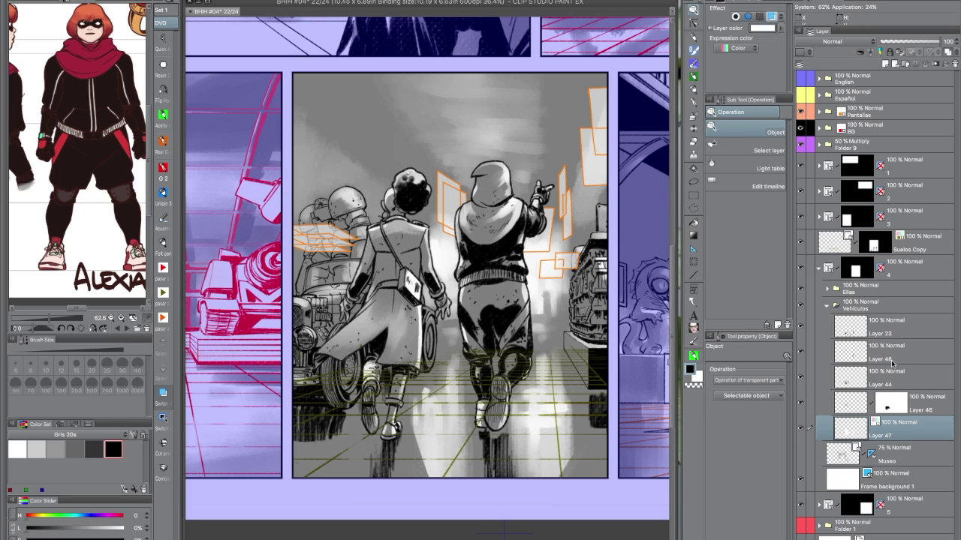
left_click(850, 430, "ctrl")
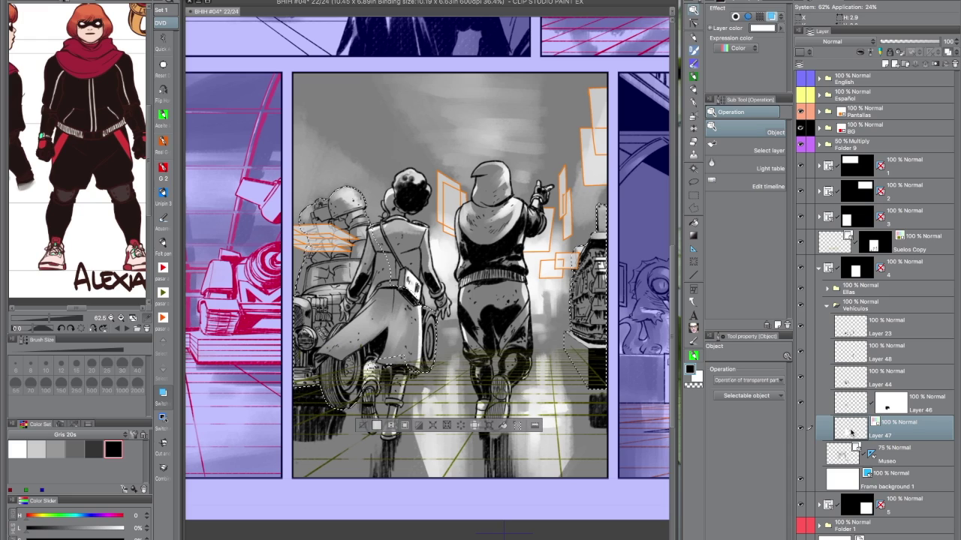
left_click(872, 242)
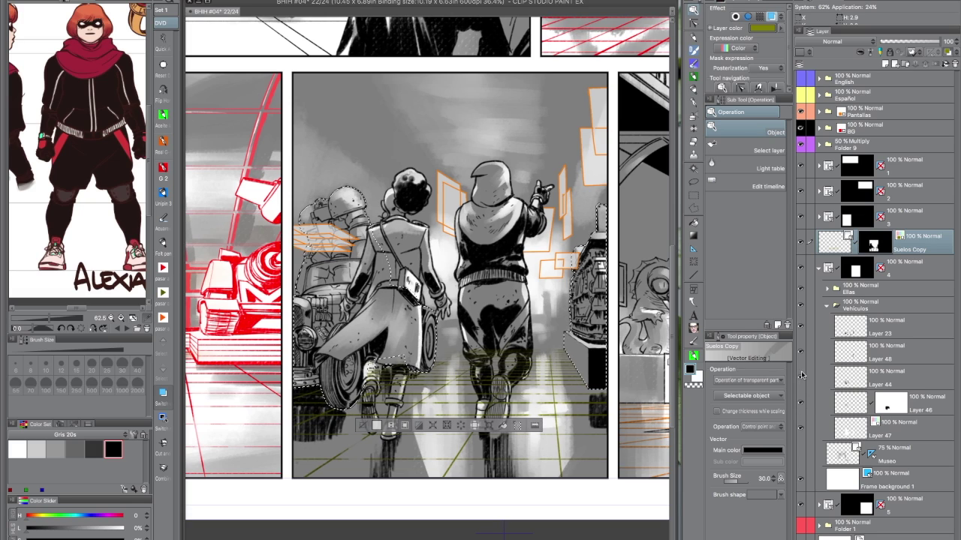
Select the line art of Layers 44, 48 and 46 together and mask it out of the Suelos Copy floor lines
left_click(897, 375)
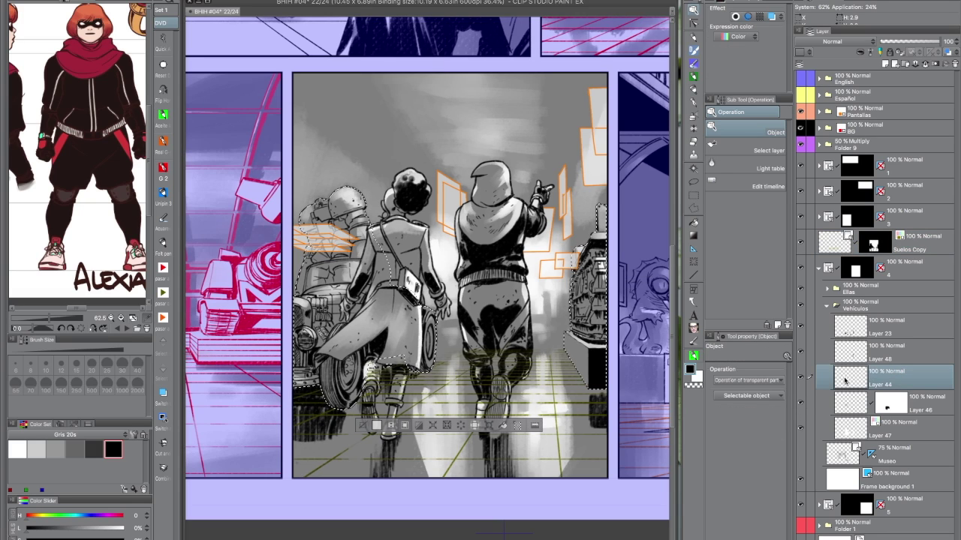
left_click(848, 377, "ctrl")
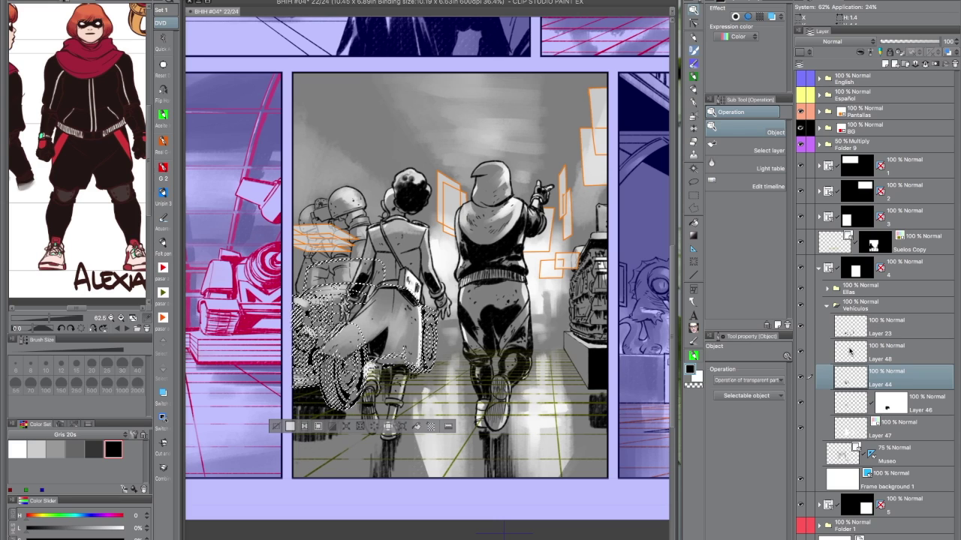
left_click(851, 349, "ctrl+shift")
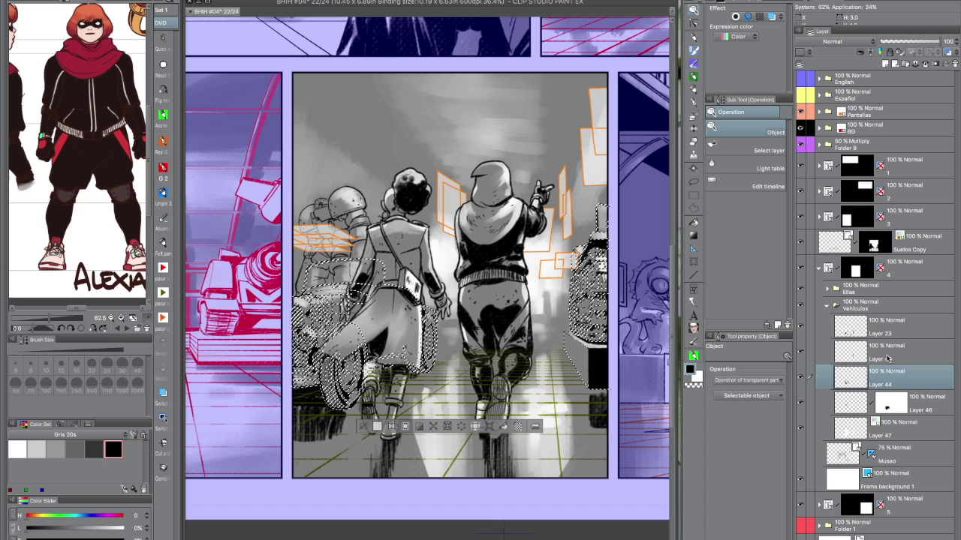
left_click(848, 403, "ctrl+shift")
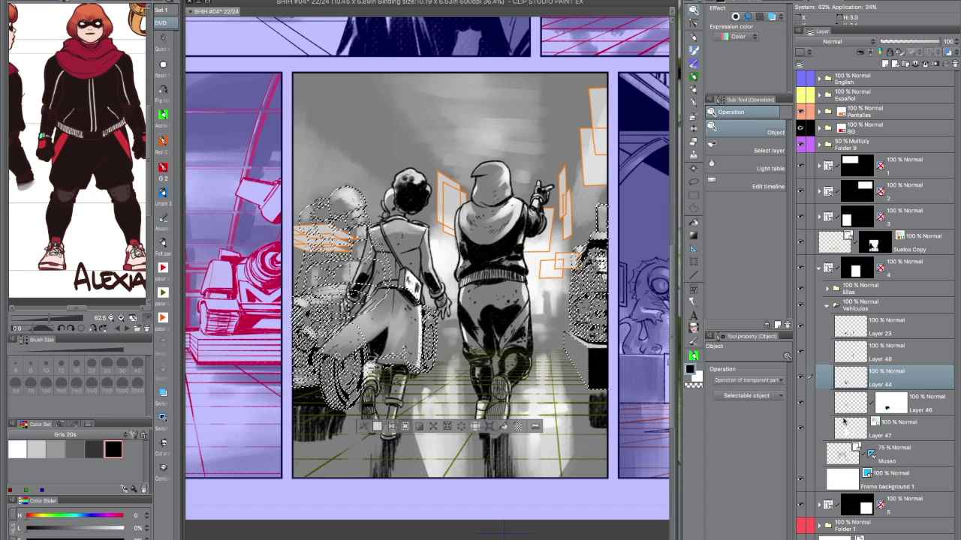
left_click(872, 242)
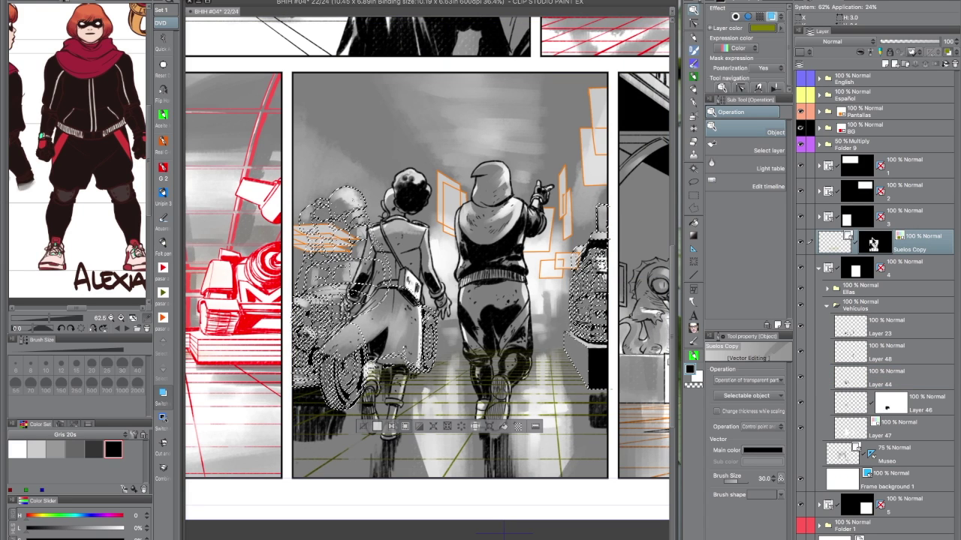
key("ctrl+d")
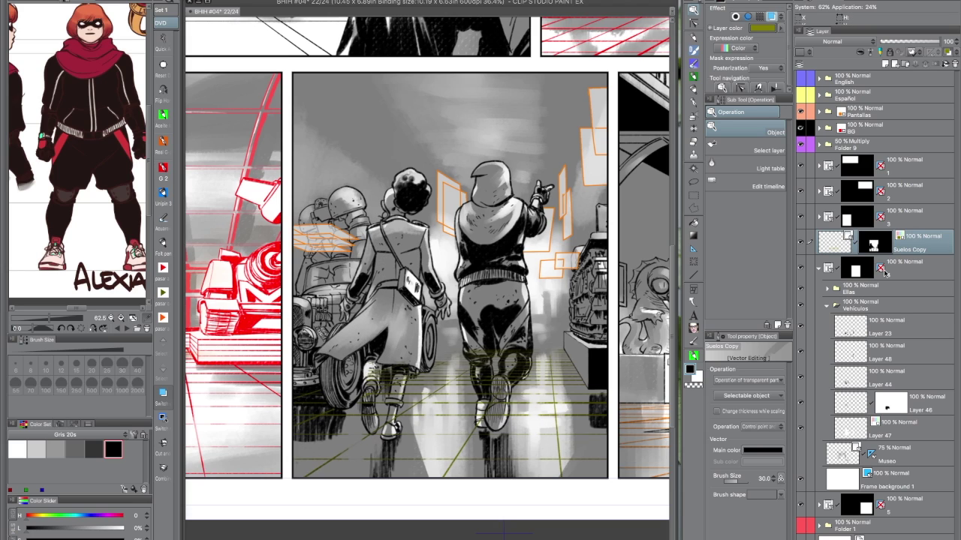
Mask the Suelos Copy floor lines out of the two women's silhouettes using the base layers in the Ellas folder
left_click(827, 289)
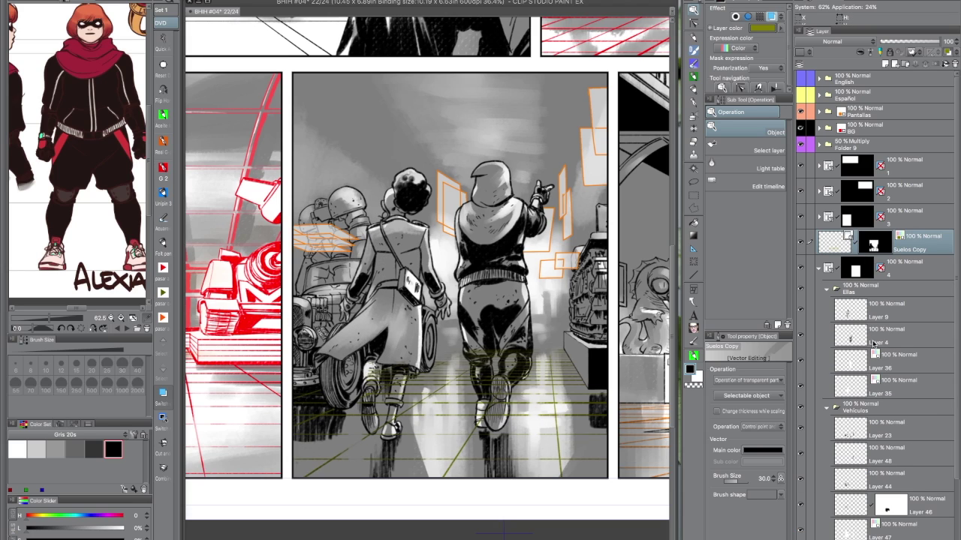
left_click(848, 365, "ctrl")
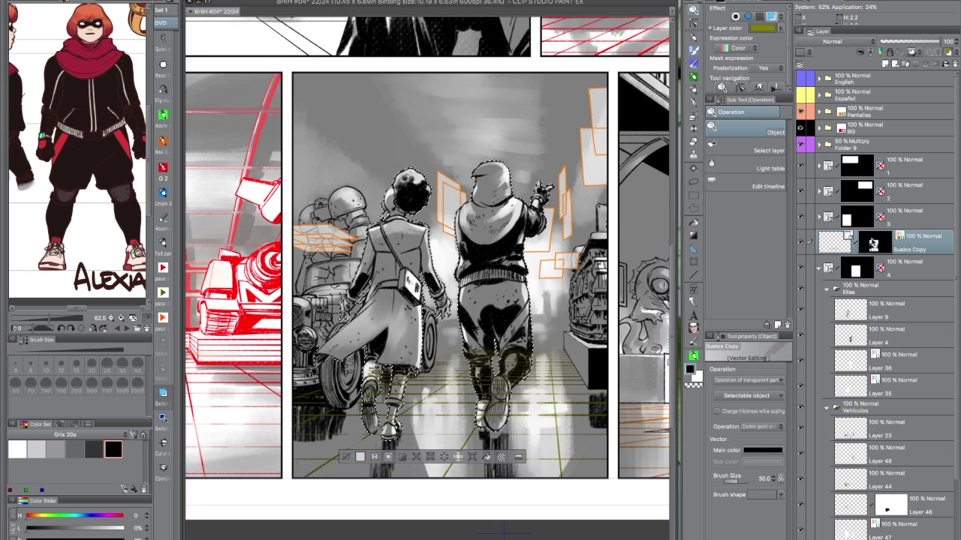
key("Delete")
key("ctrl+d")
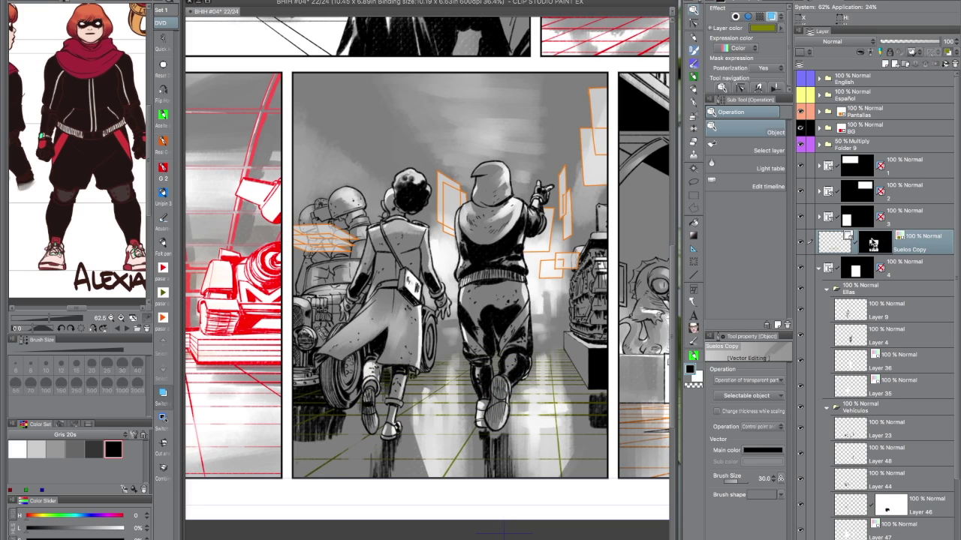
Collapse the Ellas and Vehículos folders and make panel 4's Museo layer visible
scroll(528, 403, "down", 2)
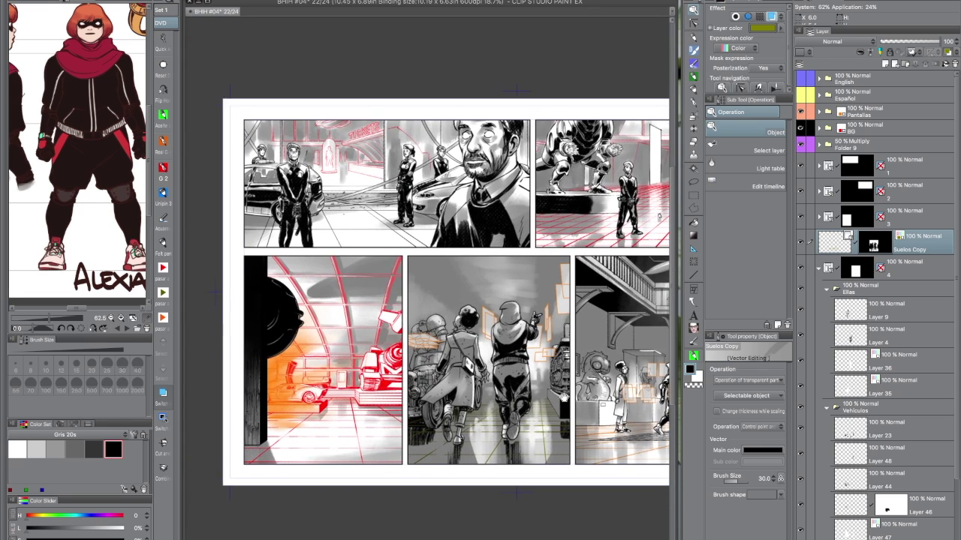
left_click(827, 288)
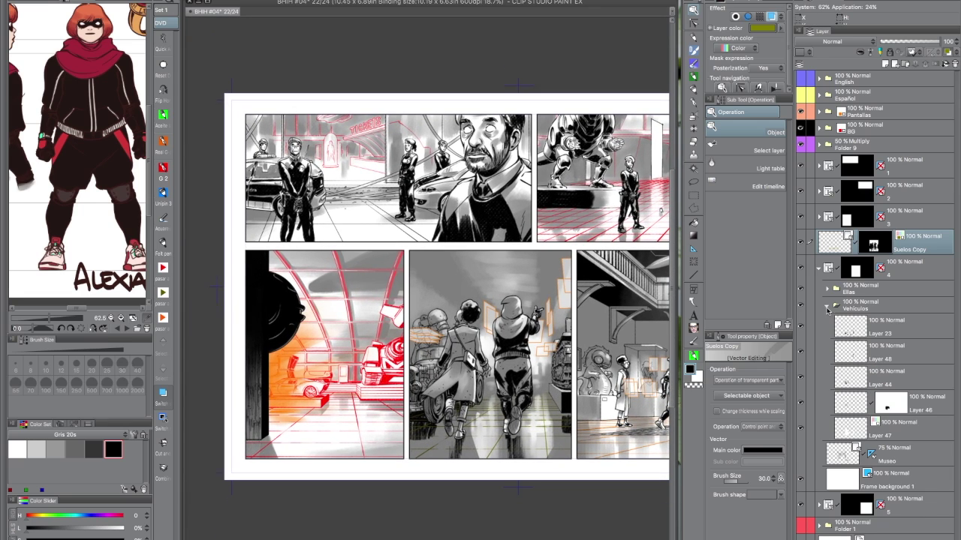
left_click(828, 305)
left_click(897, 331)
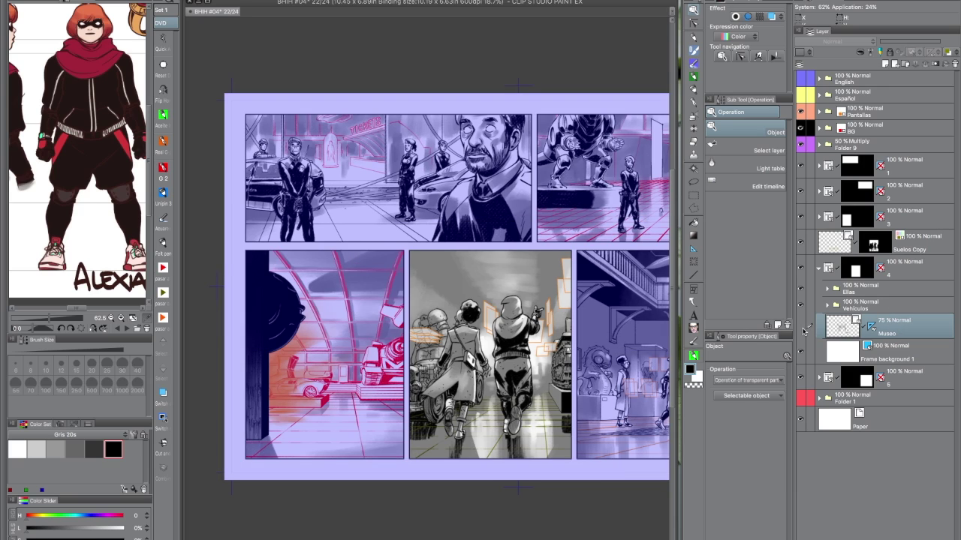
left_click(801, 326)
left_click(801, 327)
left_click(801, 326)
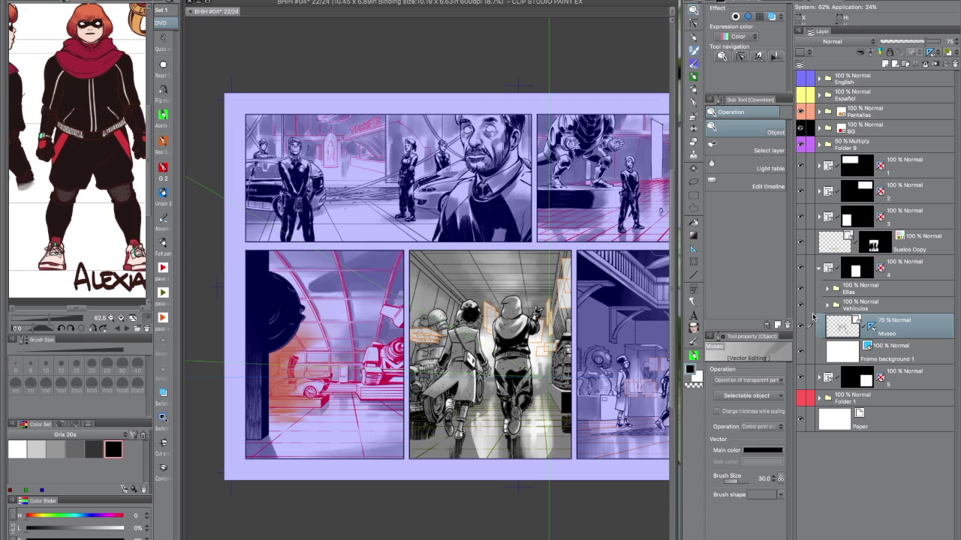
Turn off the layer color of Suelos Copy and move the layer into the BG folder
left_click(932, 242)
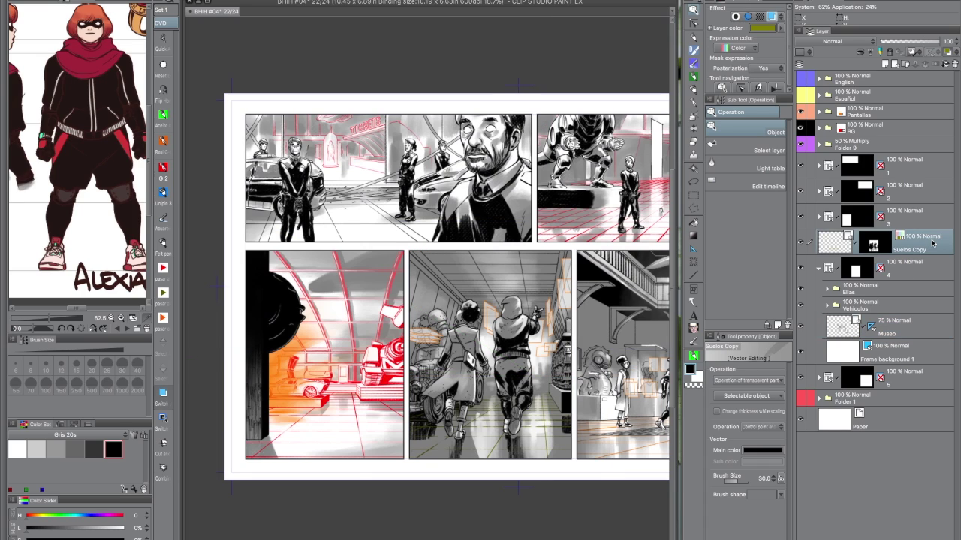
left_click(950, 54)
left_click_drag(917, 242, 876, 125)
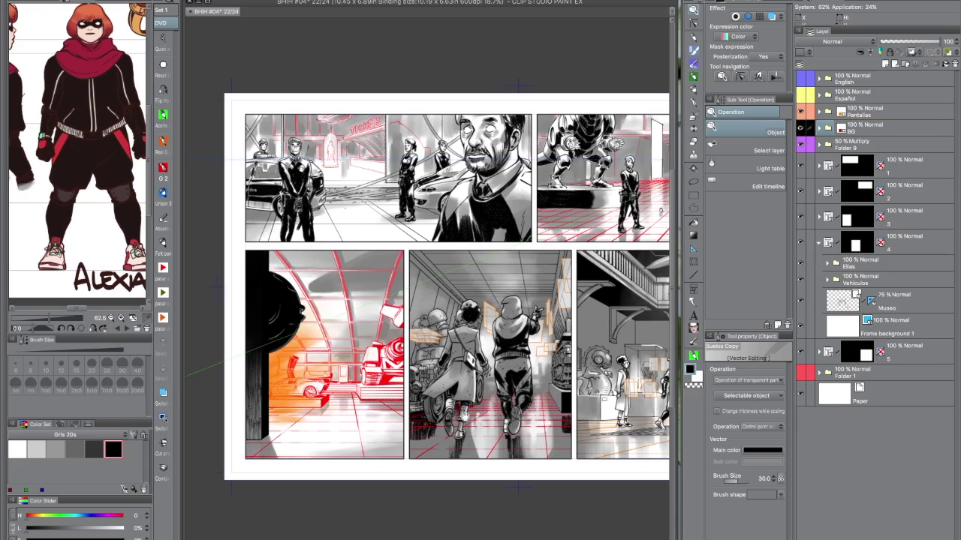
scroll(437, 446, "up", 6)
scroll(458, 437, "down", 2)
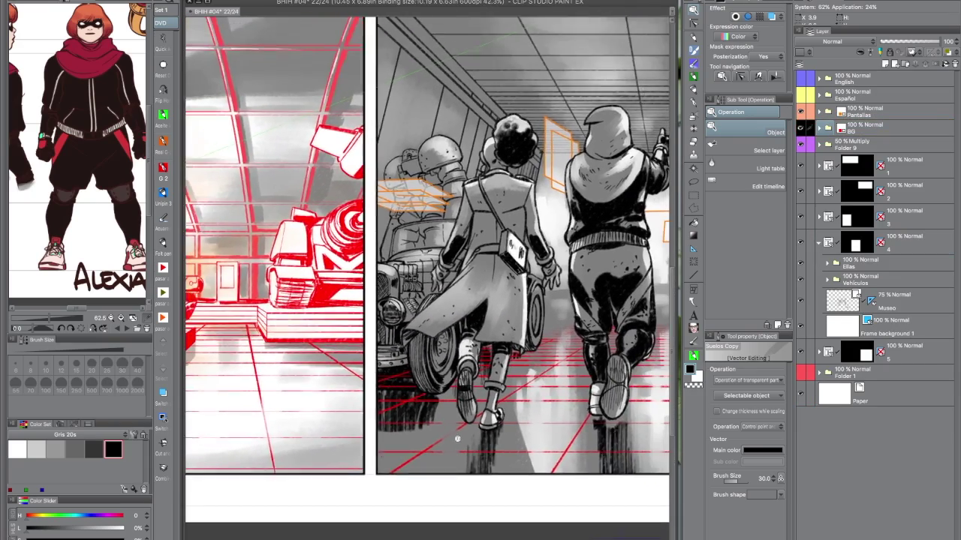
scroll(458, 438, "down", 3)
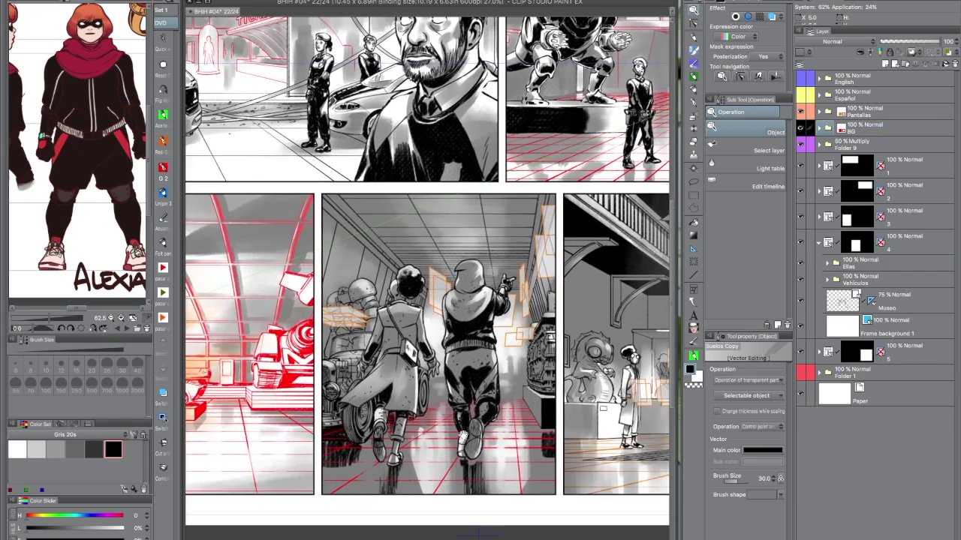
Add a layer mask to the Museo layer and limit it to the area of panel 4
left_click(890, 301)
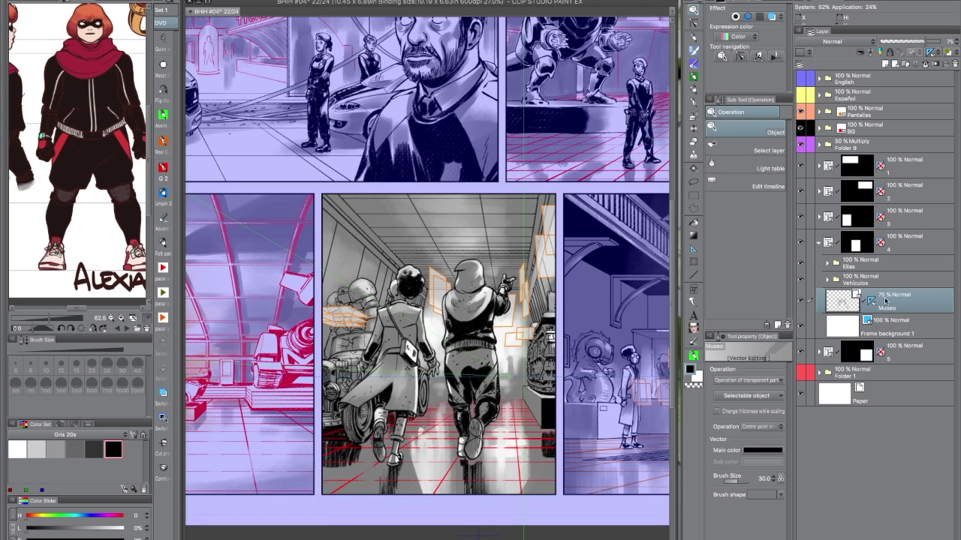
left_click(800, 300)
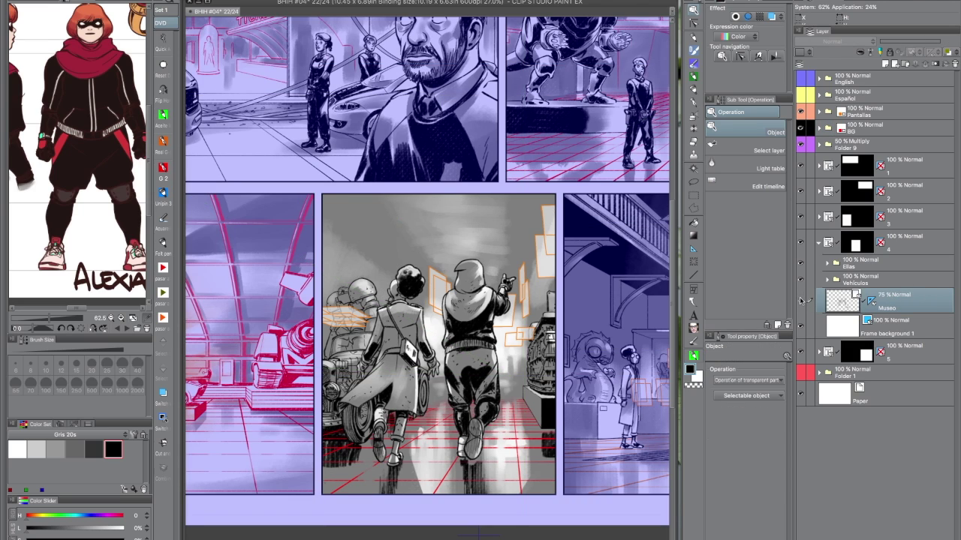
left_click(800, 300)
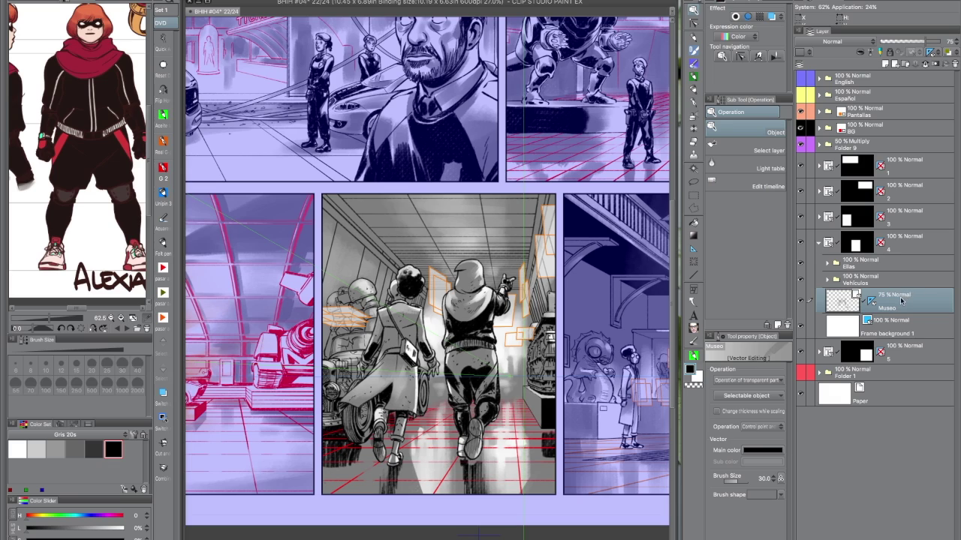
left_click(936, 63)
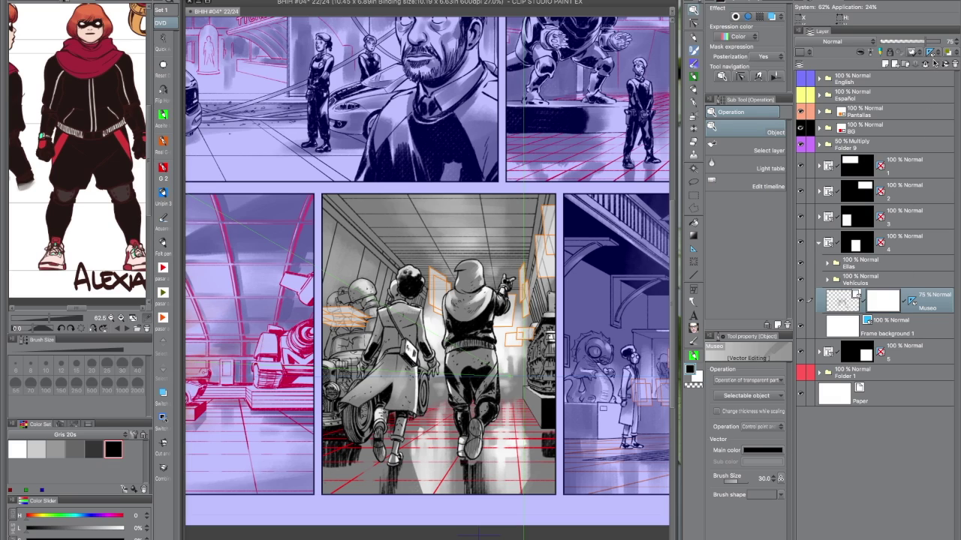
left_click(858, 245, "ctrl")
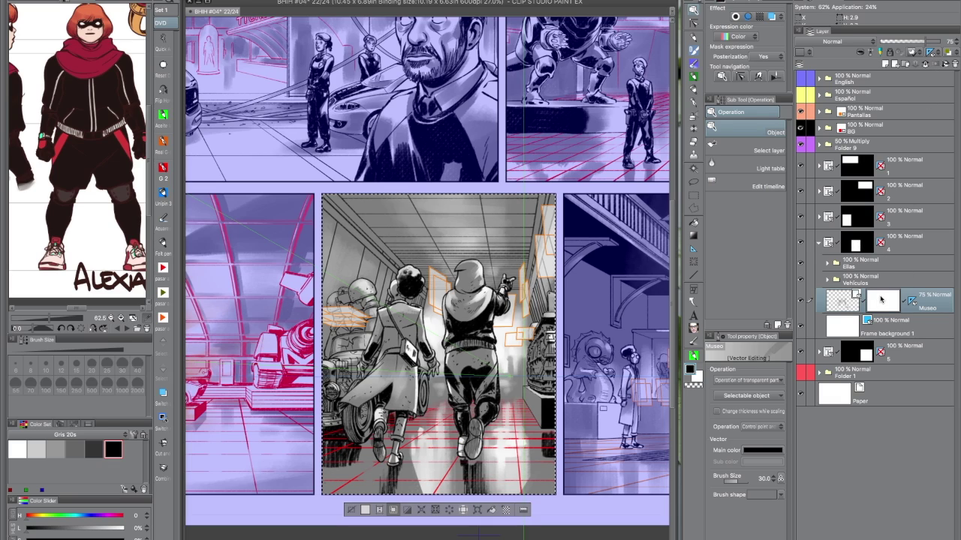
key("ctrl+shift+x")
key("ctrl+d")
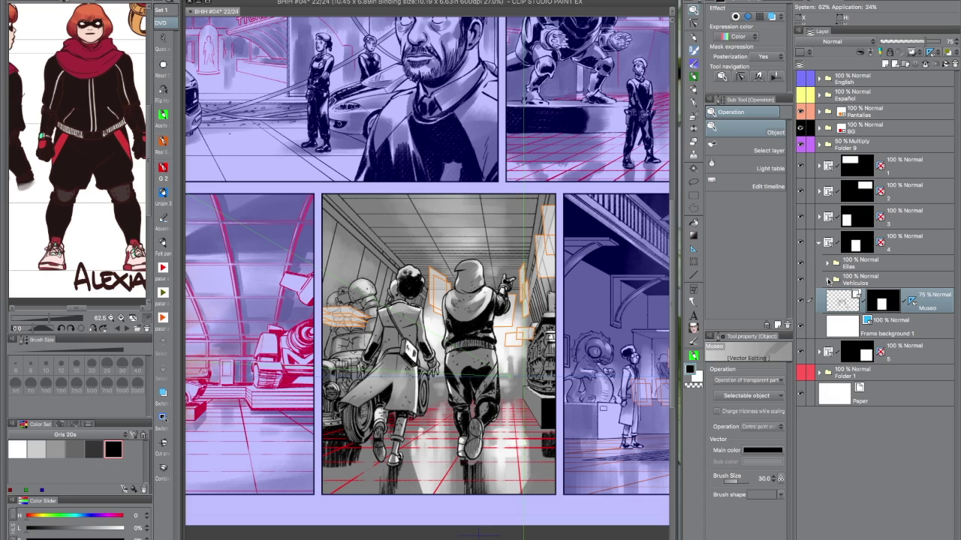
Select the vehicles and the two women from their layers and mask them out of the Museo layer
left_click(828, 278)
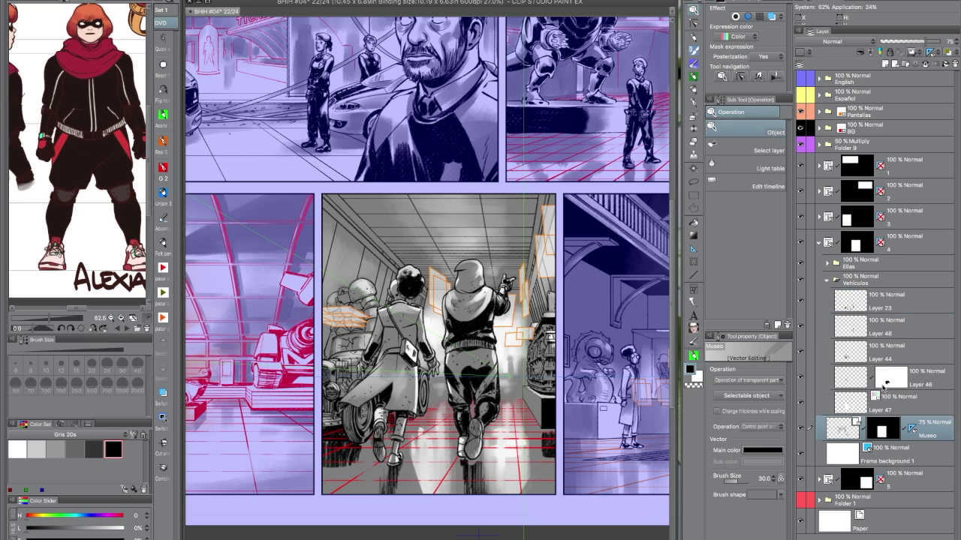
left_click(848, 408, "ctrl")
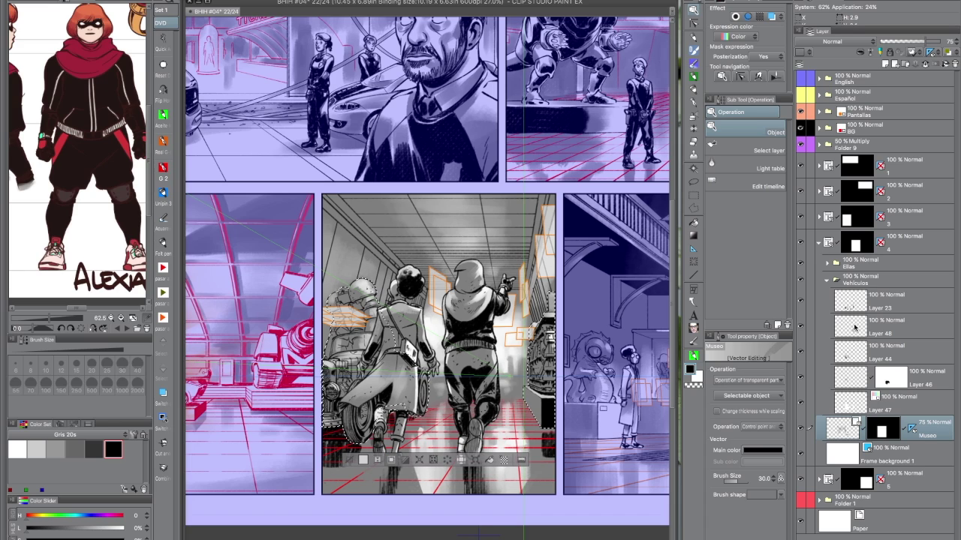
left_click(830, 279)
left_click(826, 263)
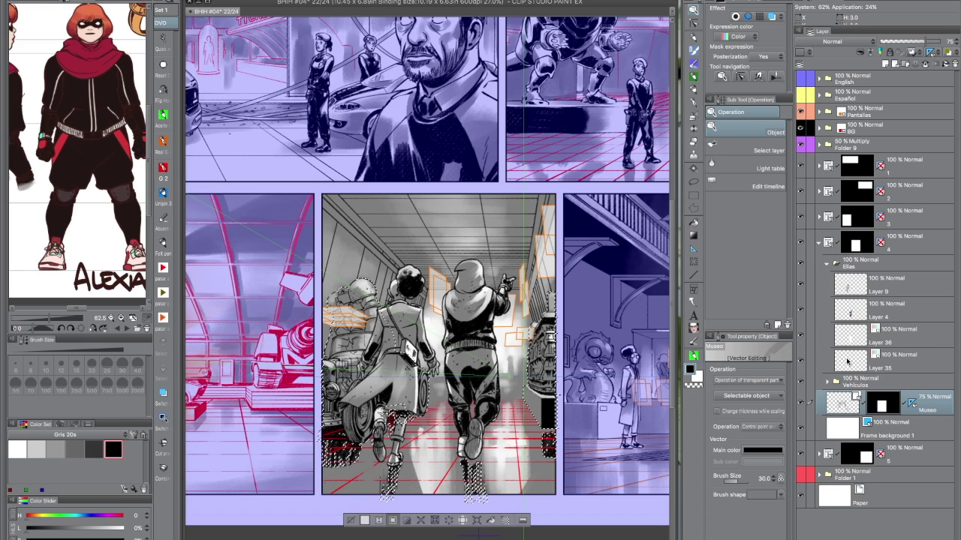
left_click(827, 263)
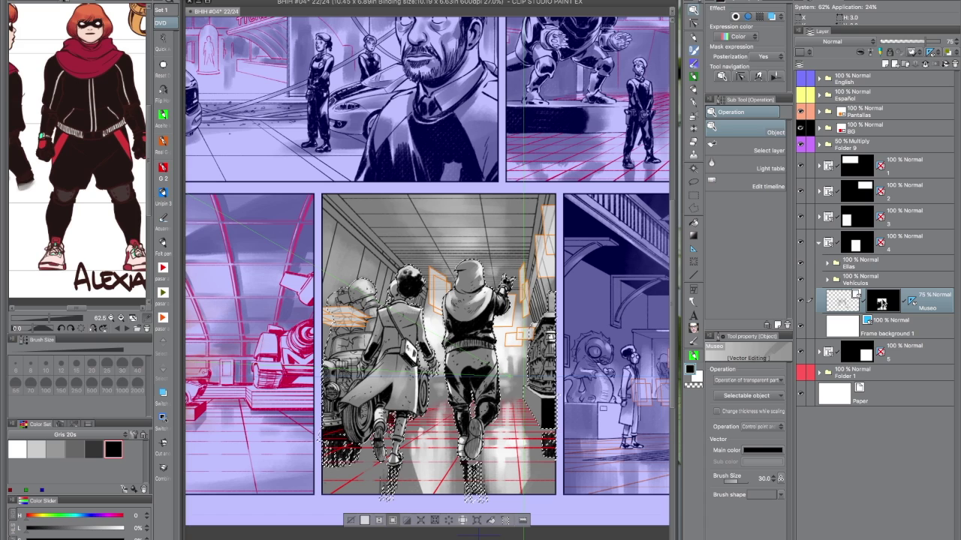
key("ctrl+d")
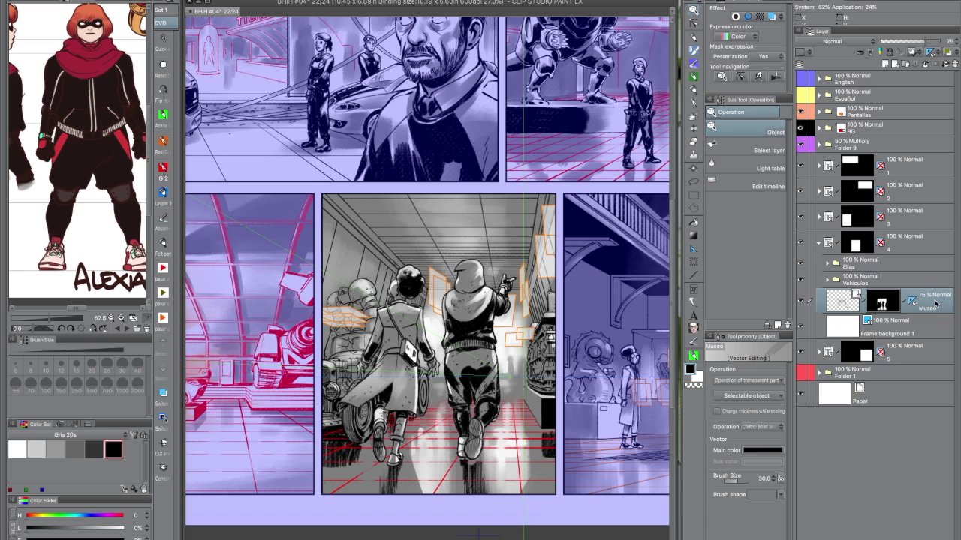
Move the masked Museo layer out of the panel 4 folder into the BG folder and check the whole page
left_click_drag(929, 300, 878, 124)
scroll(535, 258, "up", 3)
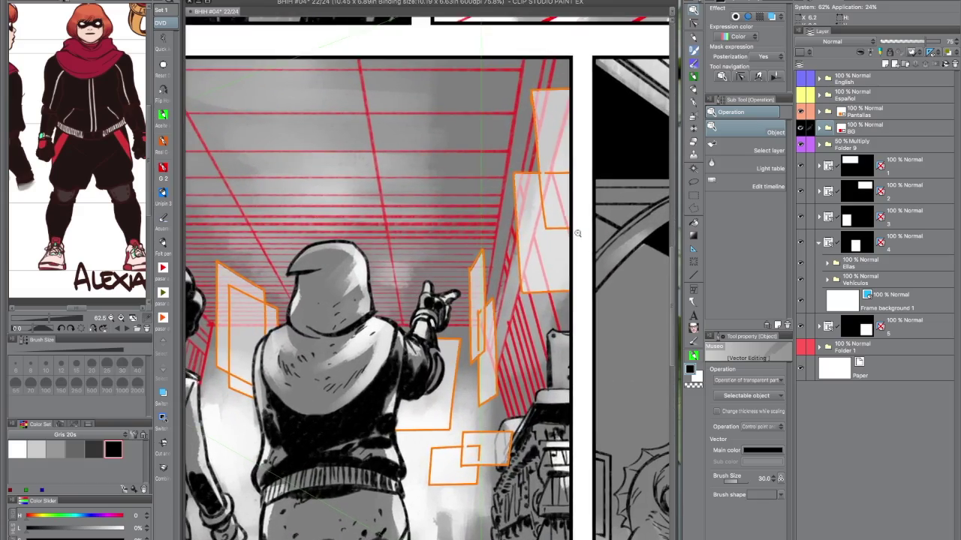
scroll(537, 282, "down", 4)
scroll(503, 453, "right", 5)
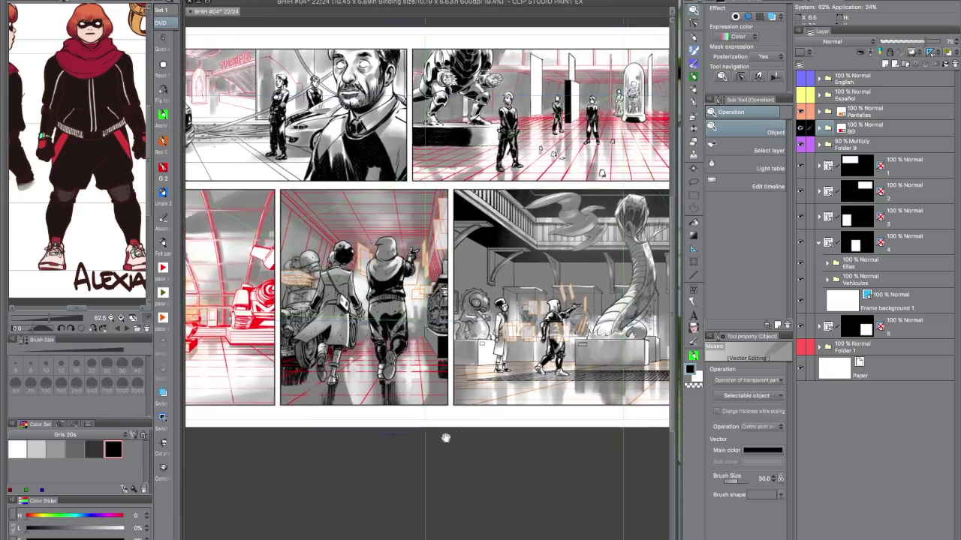
scroll(450, 469, "down", 2)
scroll(458, 479, "down", 1)
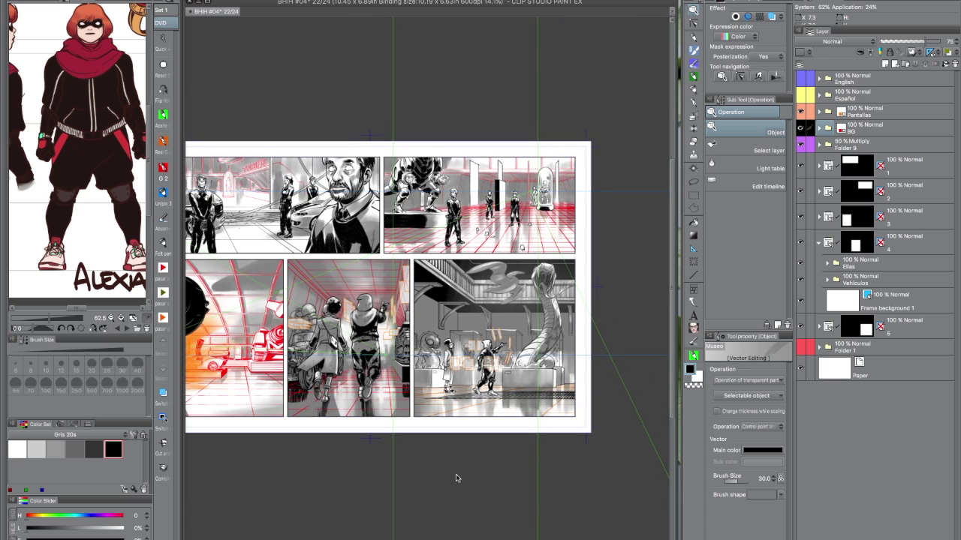
scroll(456, 475, "down", 3)
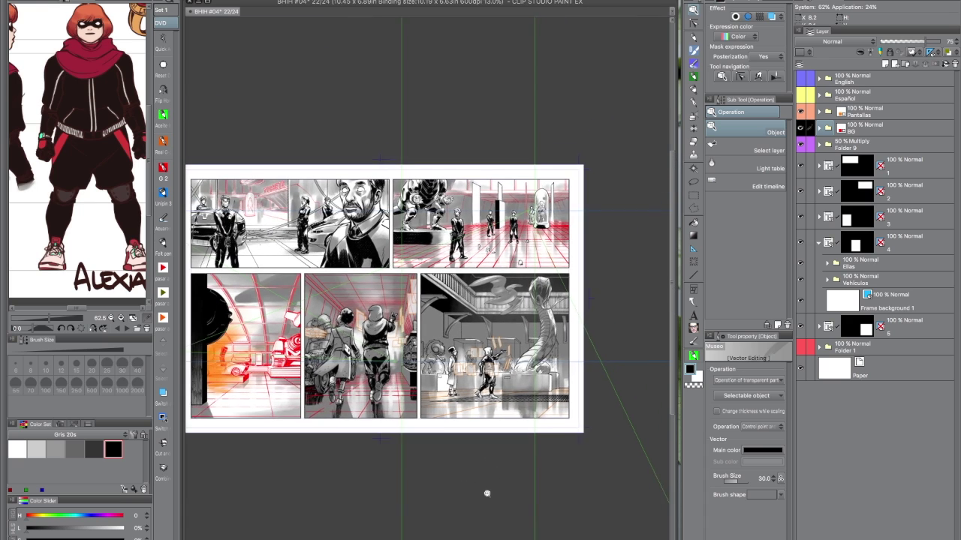
mouse_move(445, 504)
left_mouse_down()
mouse_move(476, 499)
mouse_move(463, 495)
left_mouse_up()
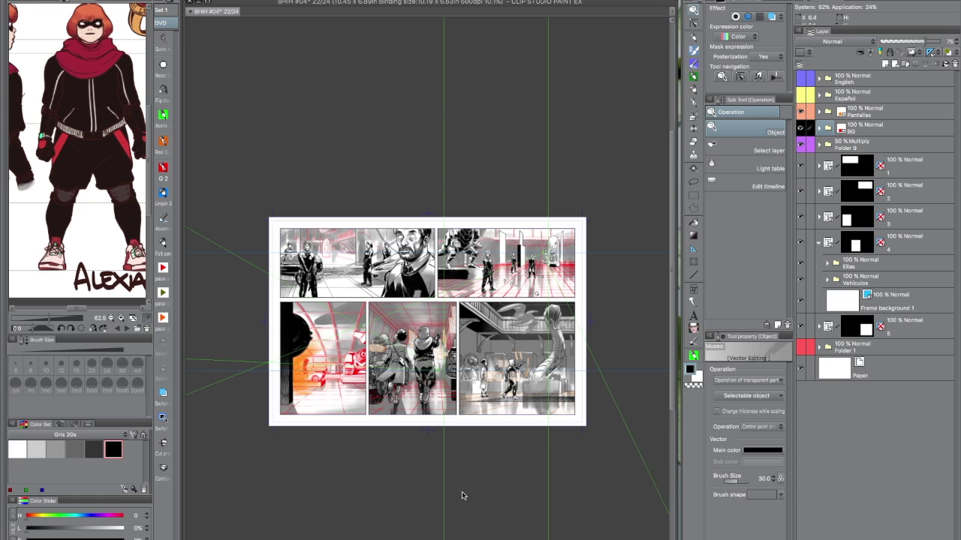
Create a folder inside the BG folder, move the Suelos Copy layer into it and name the folder Floors
left_click(820, 127)
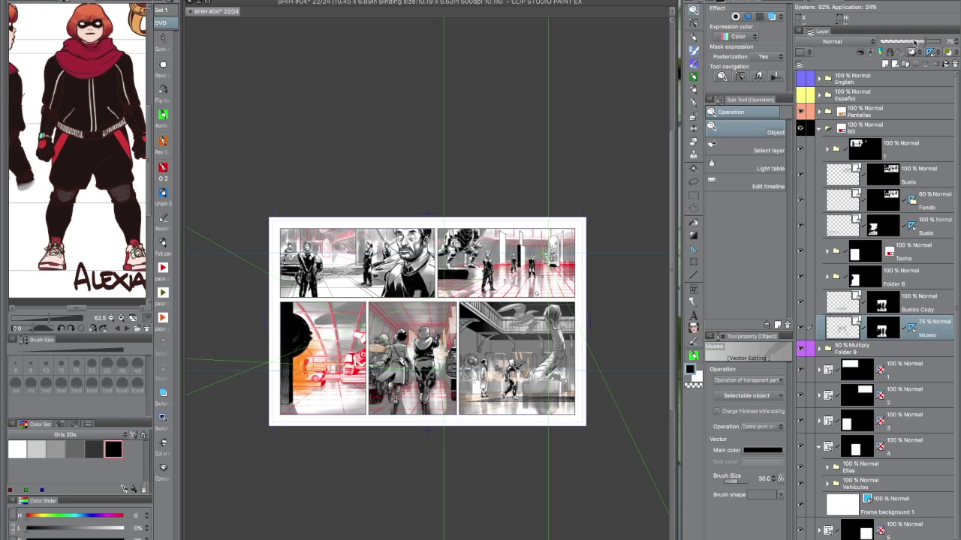
left_click(906, 65)
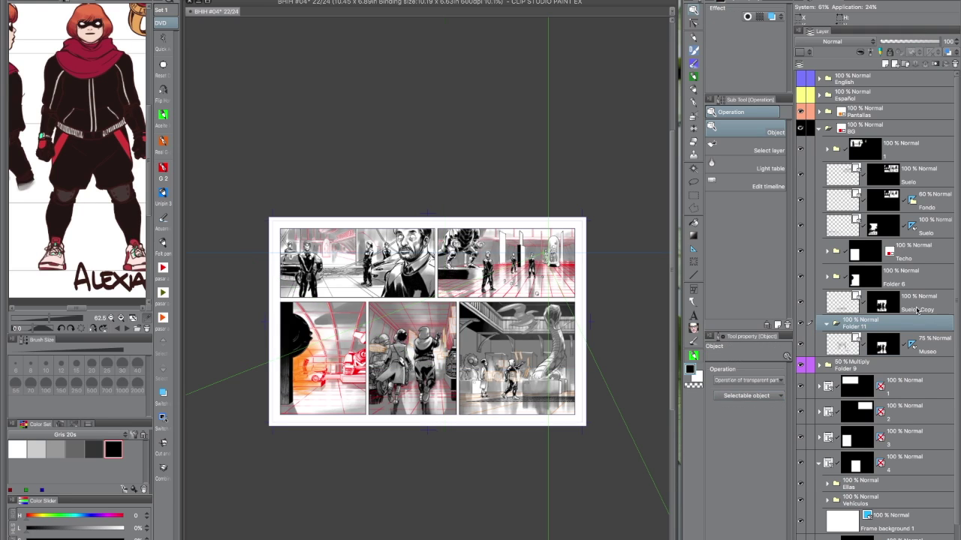
mouse_move(912, 303)
left_mouse_down()
mouse_move(904, 319)
mouse_move(920, 322)
mouse_move(915, 277)
mouse_move(914, 290)
left_mouse_up()
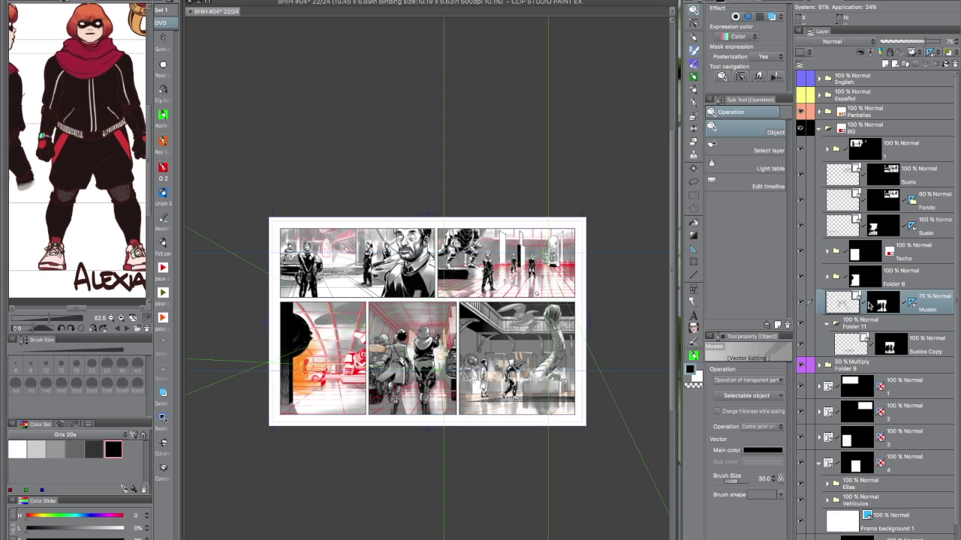
double_click(853, 328)
type("F")
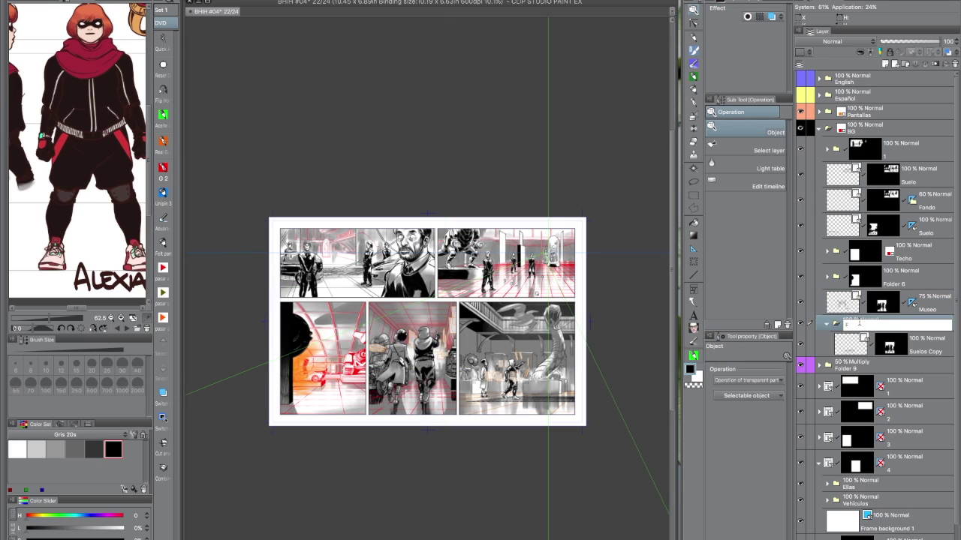
type("loors")
key("Return")
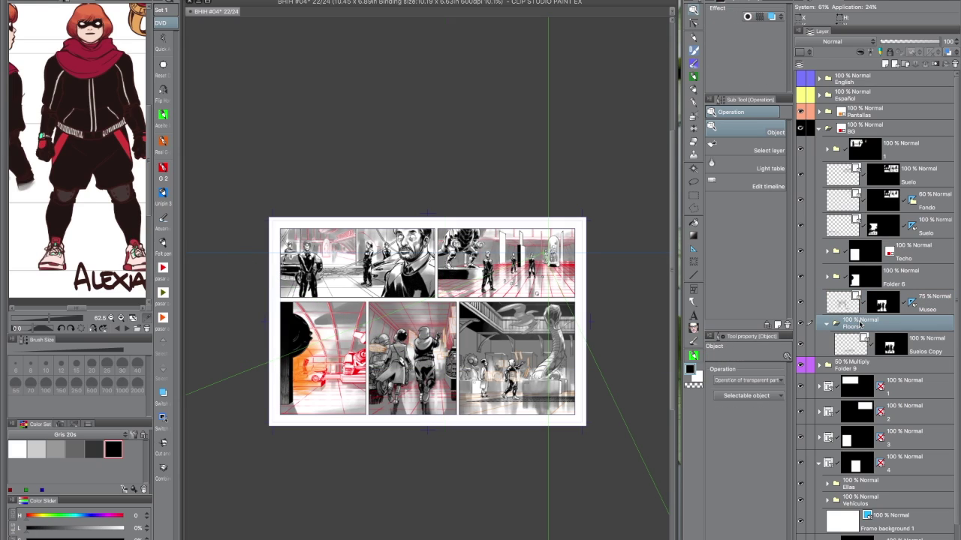
Check what Folder 6 and Techo contain and turn off the layer color of the Techo folder
left_click(801, 278)
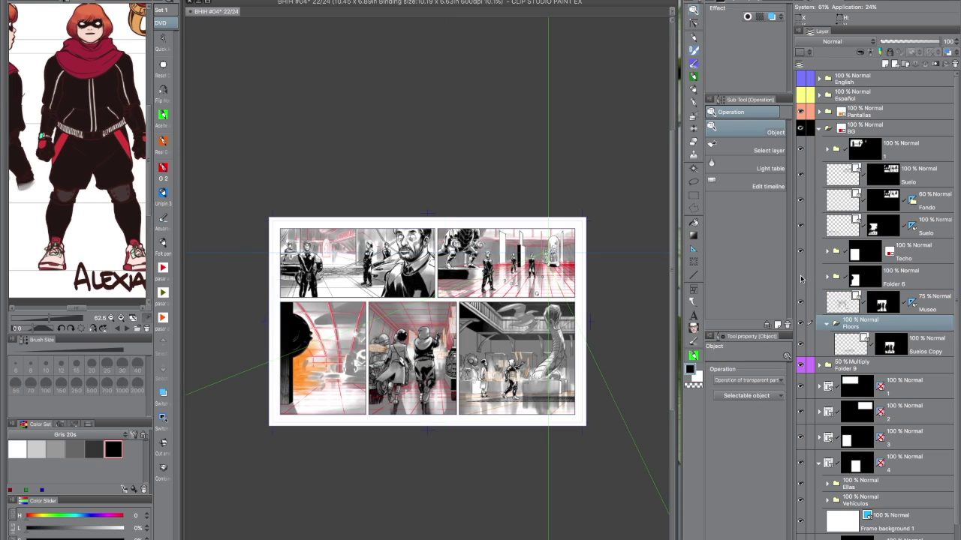
left_click(801, 278)
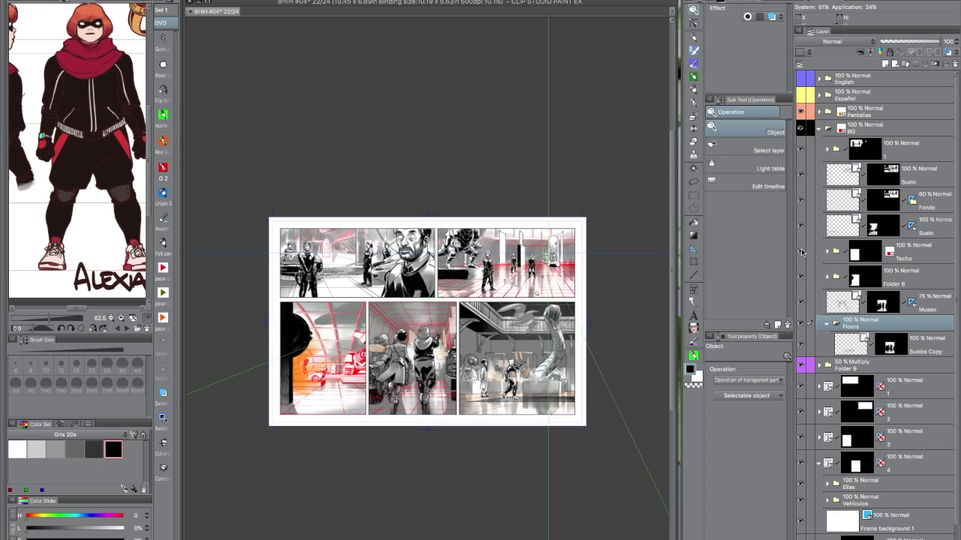
left_click(801, 252)
left_click(909, 250)
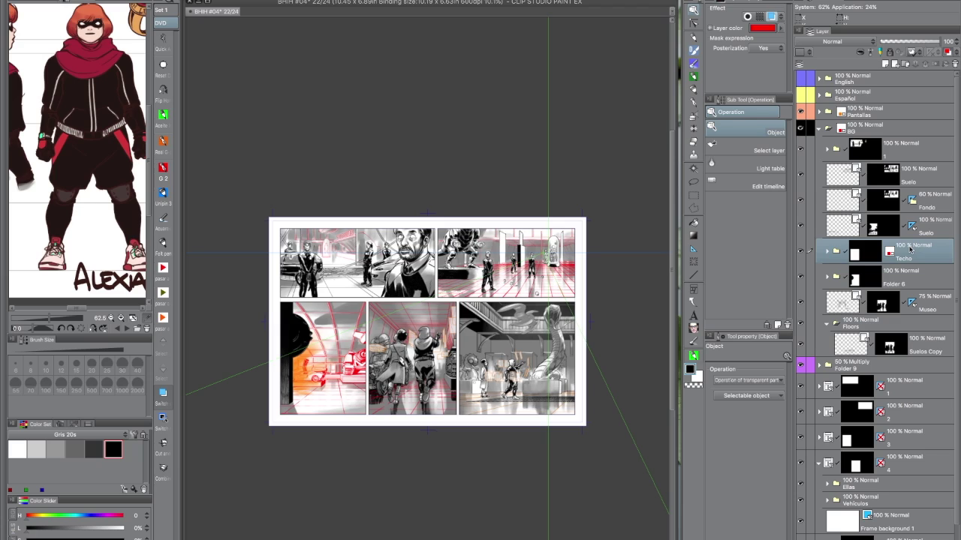
left_click(948, 51)
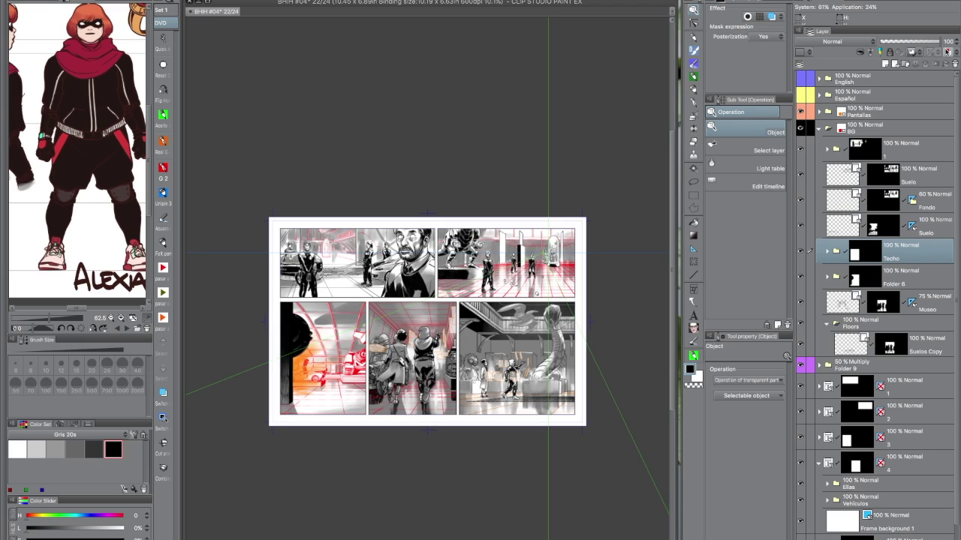
Move the two remaining Suelo layers of the BG folder into the Floors folder
left_click(801, 227)
left_click(800, 227)
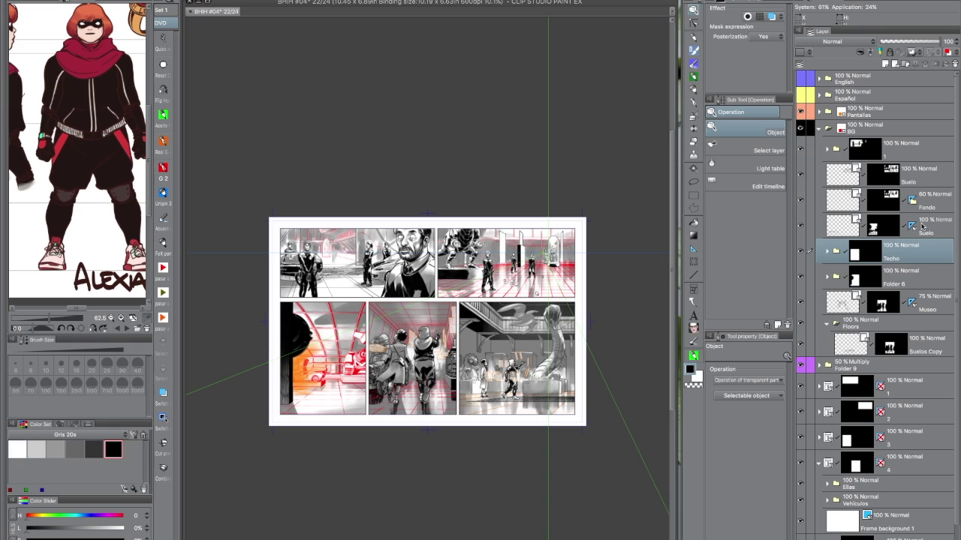
left_click_drag(935, 229, 895, 327)
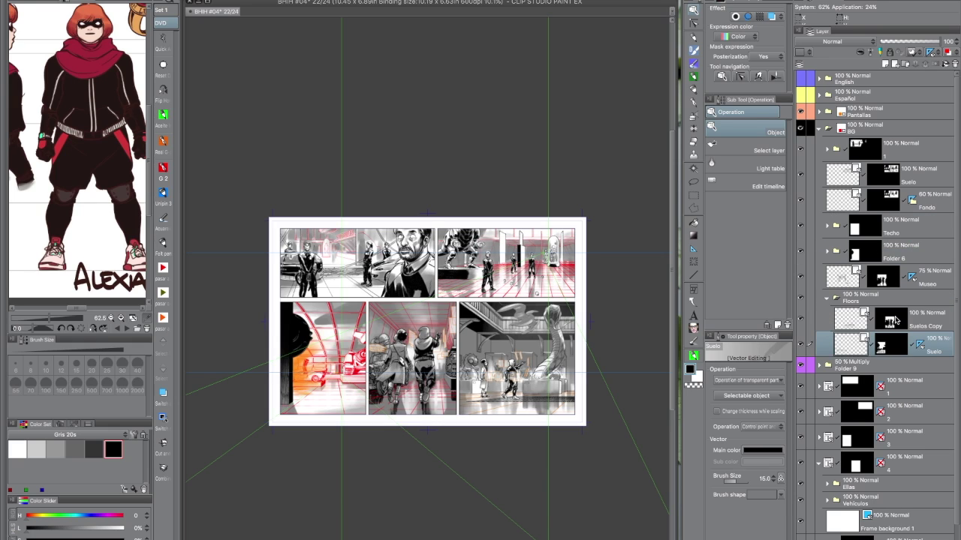
left_click(827, 299)
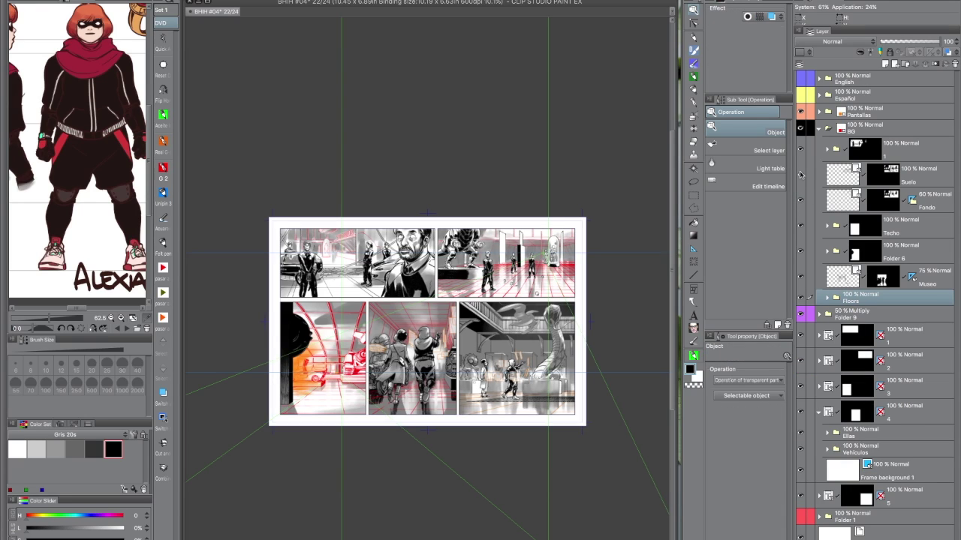
left_click_drag(922, 178, 901, 299)
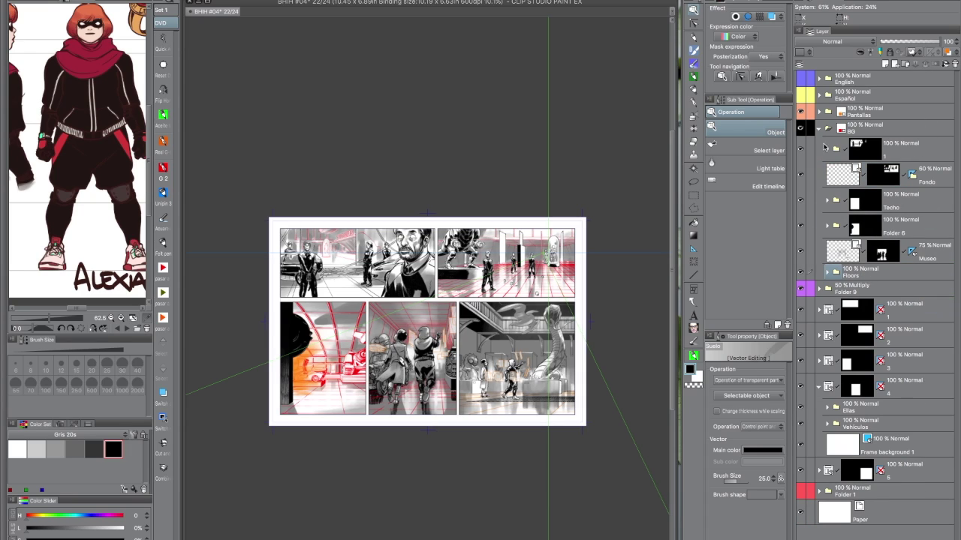
Move the Floors folder out of the BG folder to sit directly below it, and collapse BG
left_click(800, 149)
left_click(903, 274)
left_click_drag(884, 275, 882, 285)
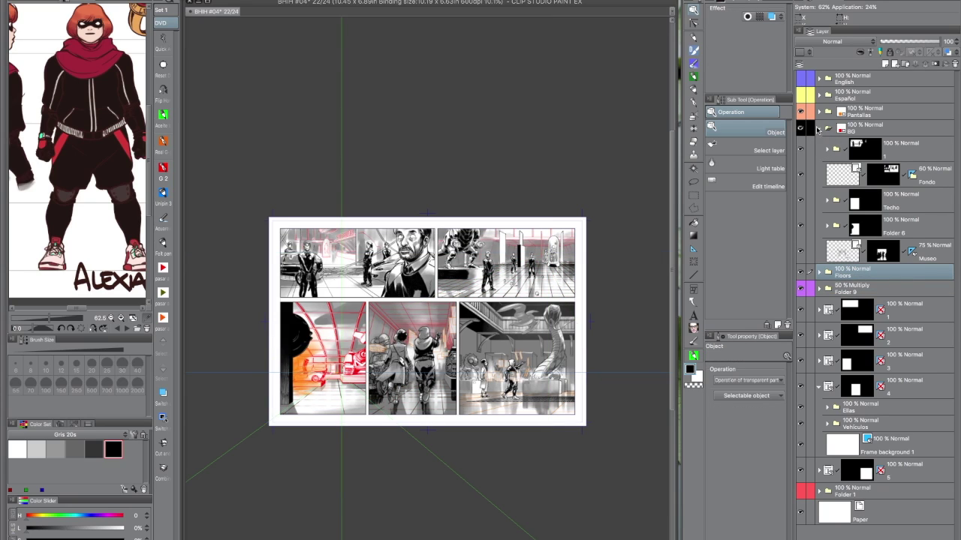
left_click(827, 129)
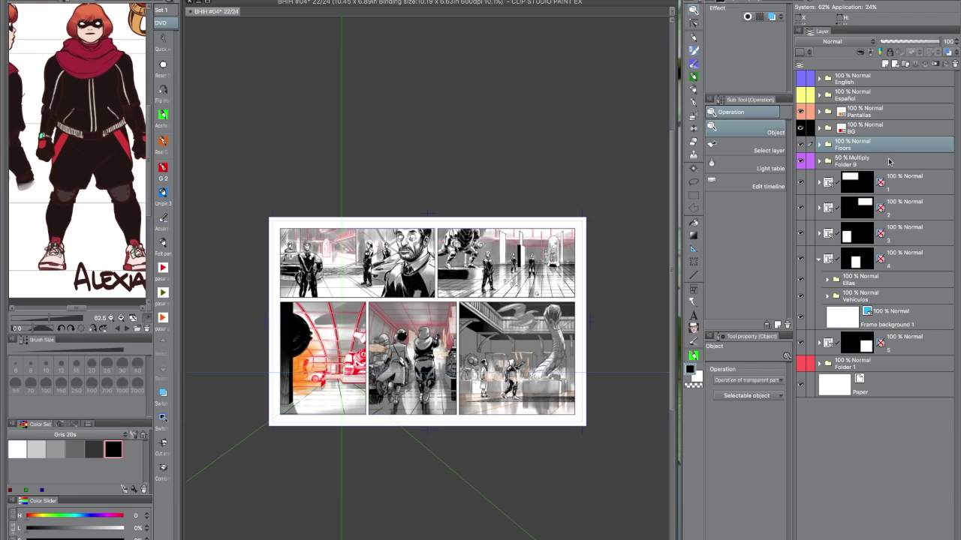
Mark the Floors folder with a green palette color and turn on an olive layer color for it
left_click(799, 51)
left_click(820, 102)
left_click(771, 16)
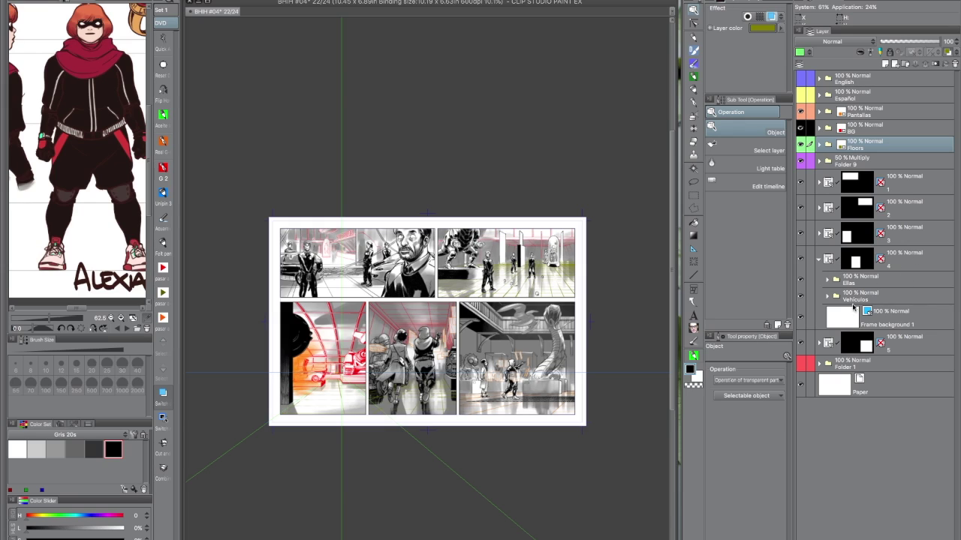
Collapse the panel 4 folder, expand panel 5 and examine what its Luces layer contributes to the artwork
left_click(819, 260)
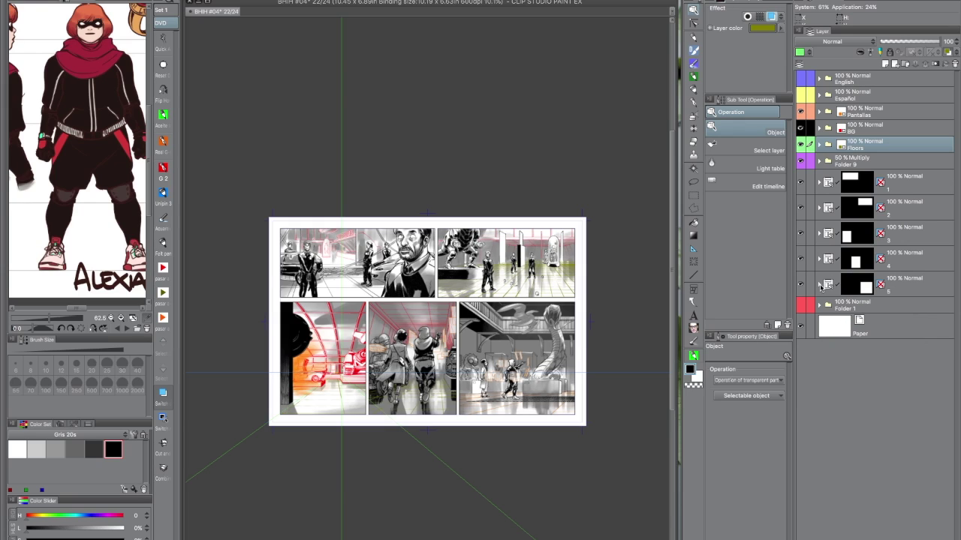
left_click(819, 285)
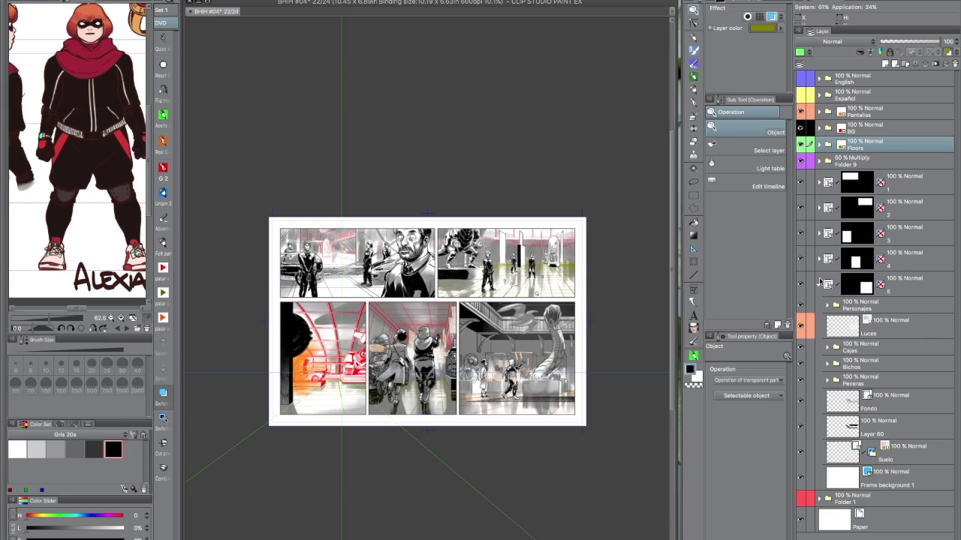
left_click(881, 328)
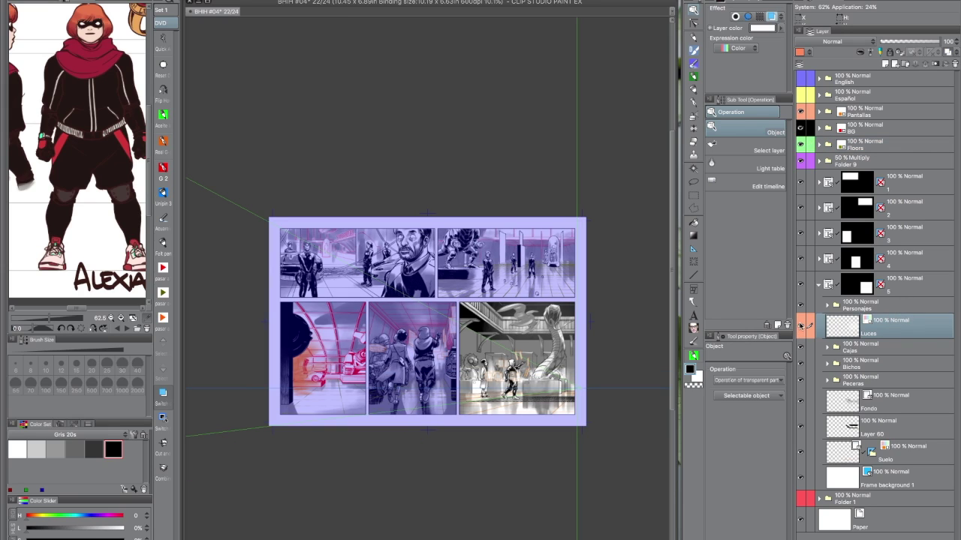
left_click(801, 326)
left_click(800, 326)
scroll(555, 377, "up", 4)
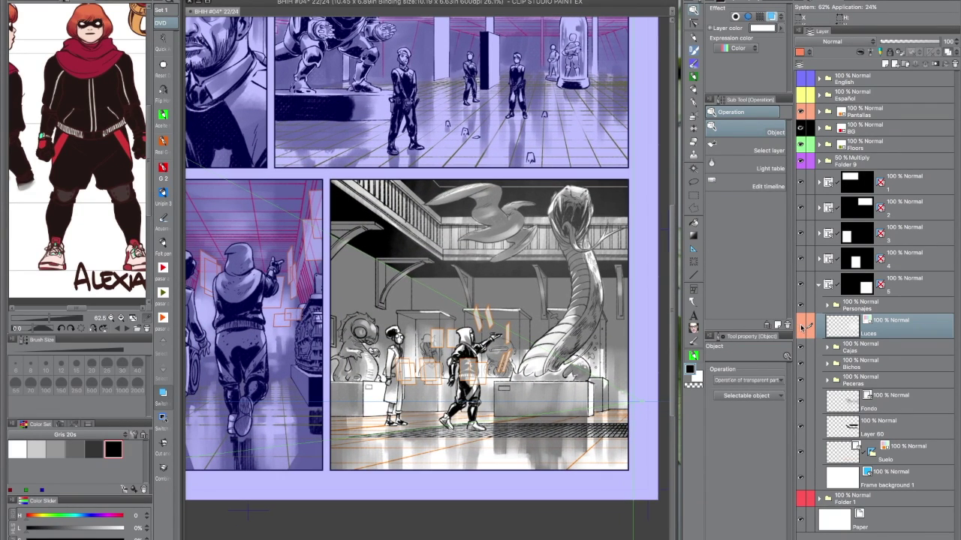
left_click(801, 325)
left_click(803, 325)
left_click(801, 326)
left_click(801, 326)
Add a layer mask to the Luces layer and limit it to the area of panel 5
left_click(936, 65)
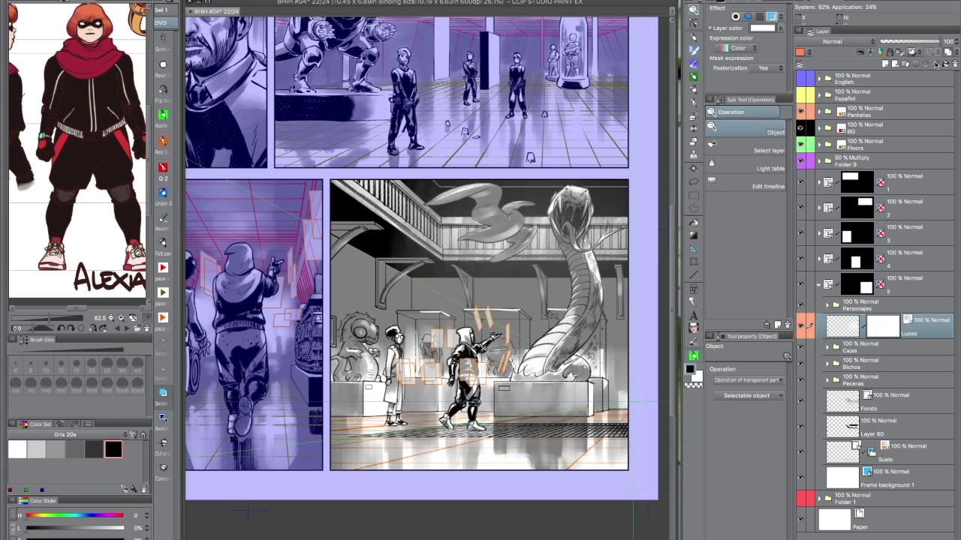
left_click(881, 325, "ctrl")
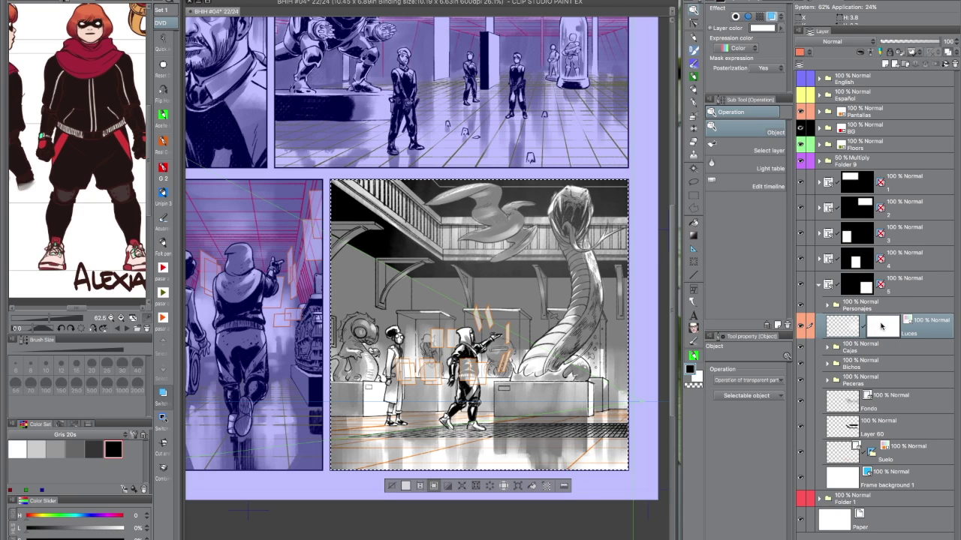
key("ctrl+shift+i")
key("Delete")
key("ctrl+d")
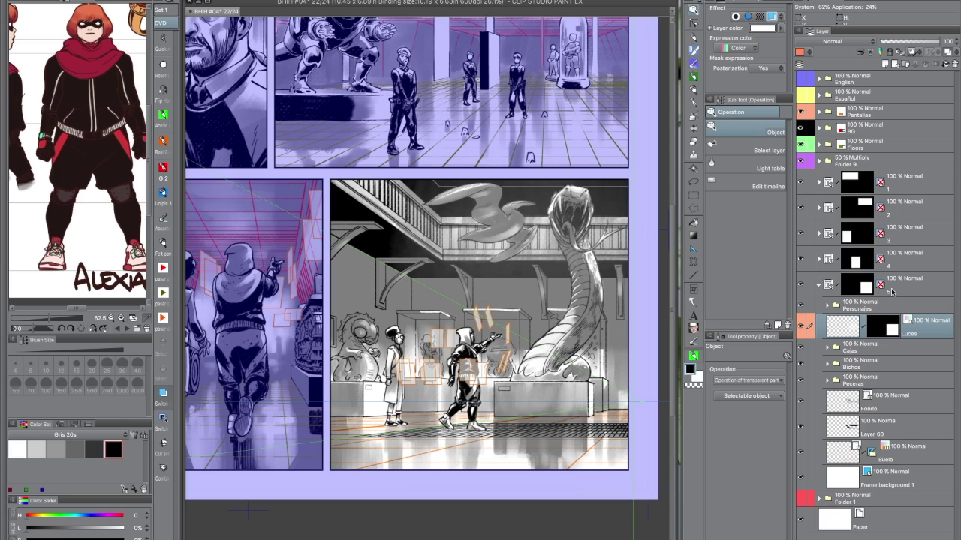
Select the characters from the Personajes folder's layers and mask them out of the Luces layer
left_click(829, 307)
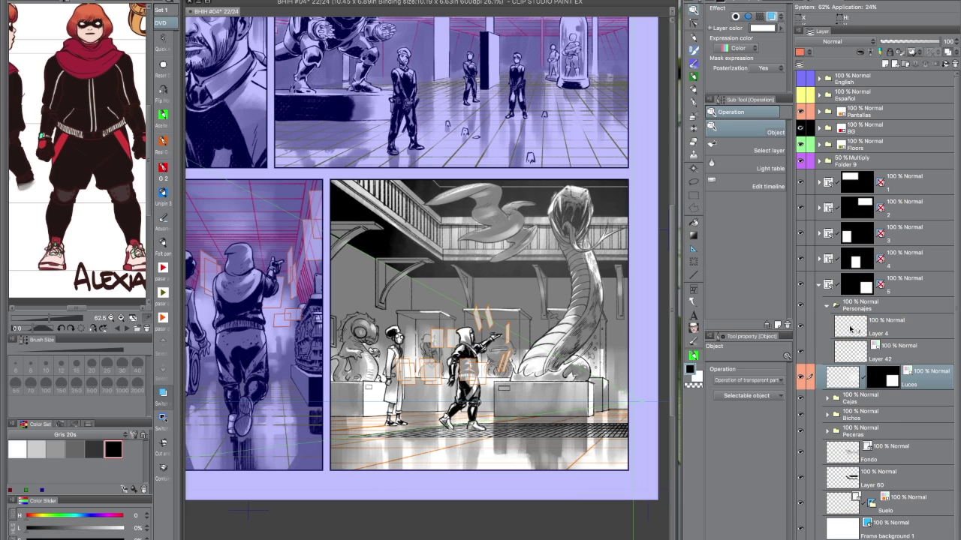
left_click(828, 307)
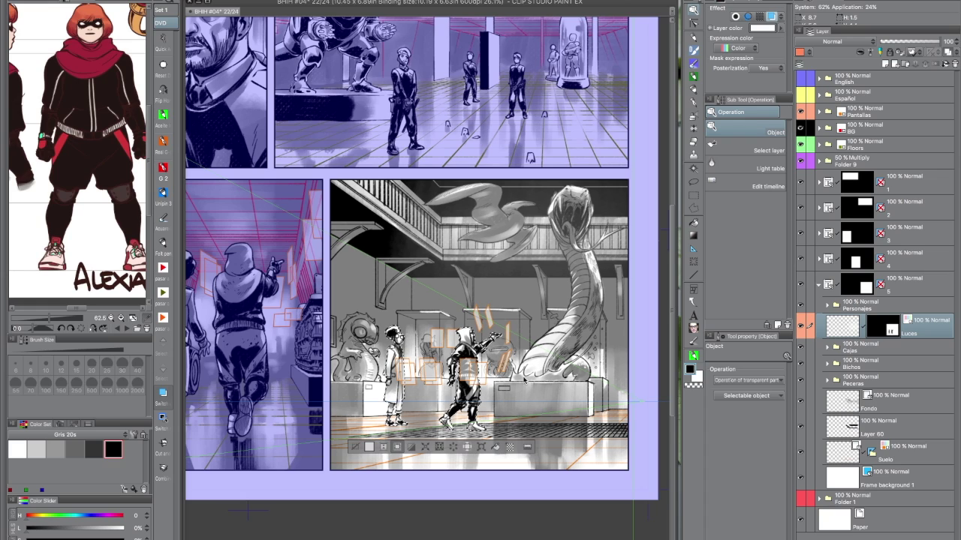
key("ctrl+d")
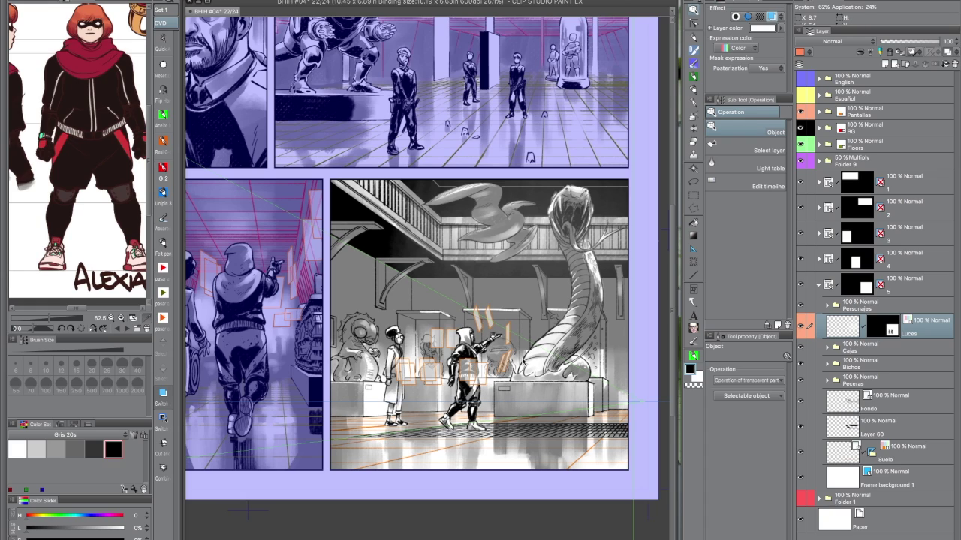
Turn off the layer color of the Luces layer and move the layer into the Pantallas folder
left_click(929, 324)
left_click(939, 54)
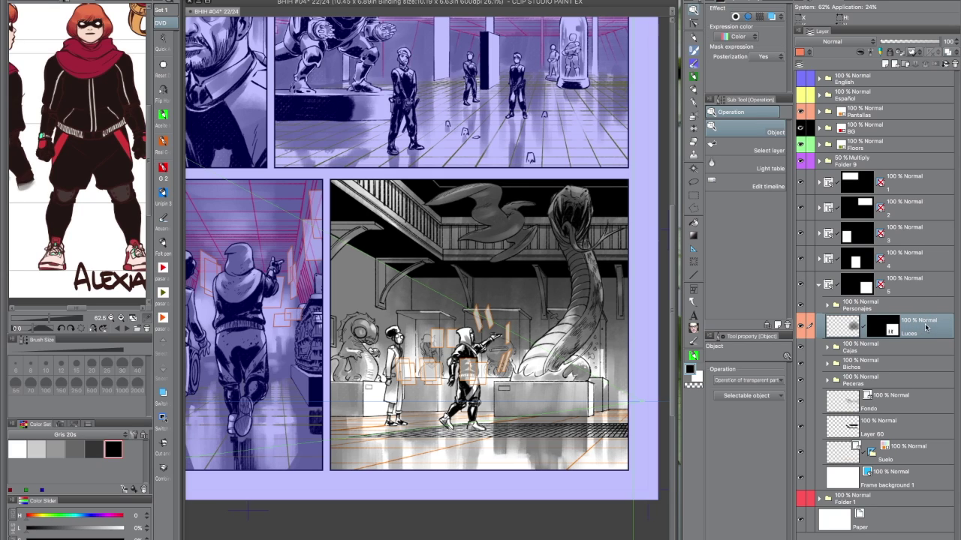
left_click_drag(920, 324, 884, 109)
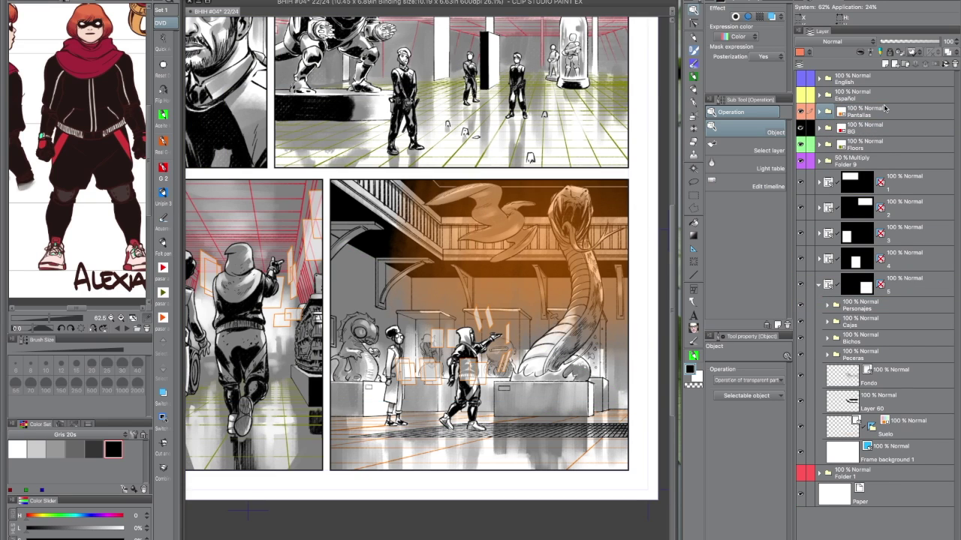
left_click(821, 111)
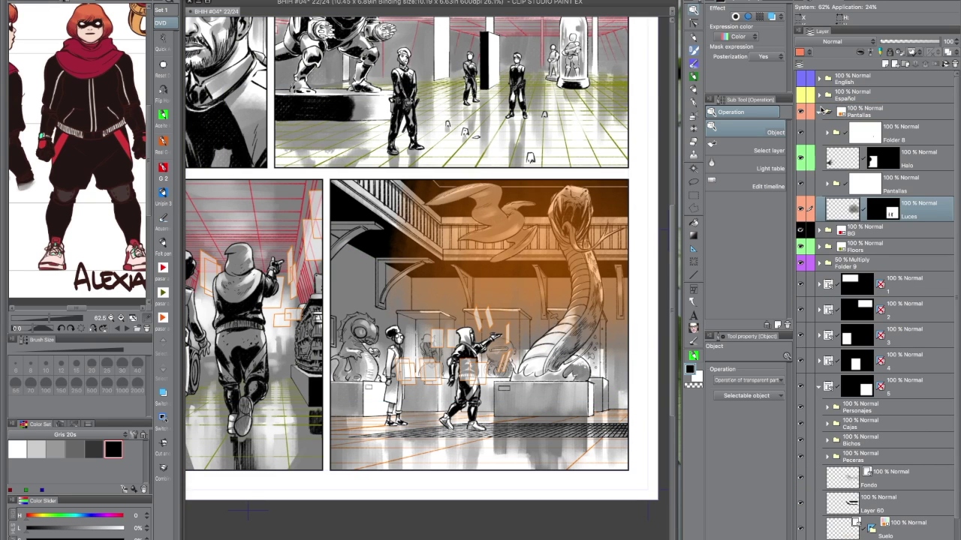
left_click(820, 112)
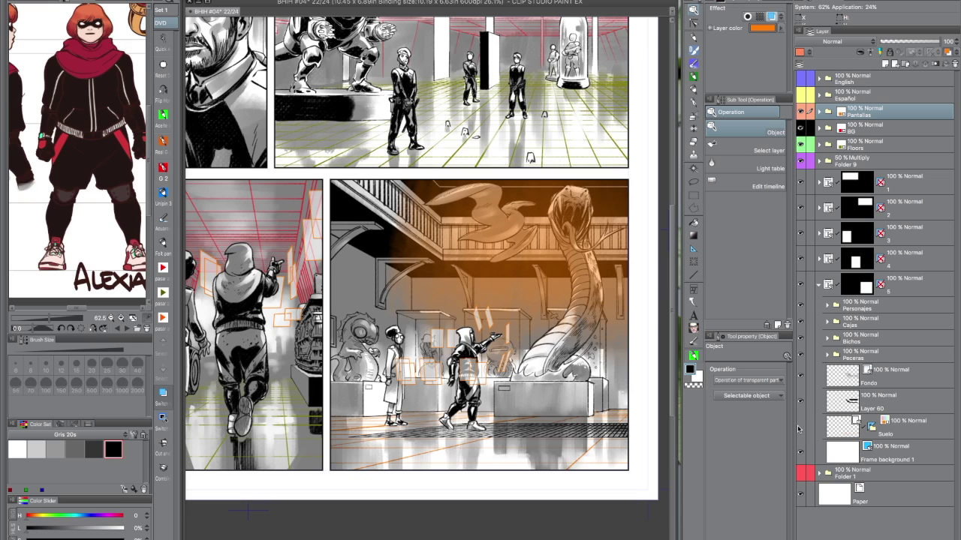
Move panel 5's perspective ruler from Suelo to Frame background 1 and show it only when editing the target
left_click(870, 426)
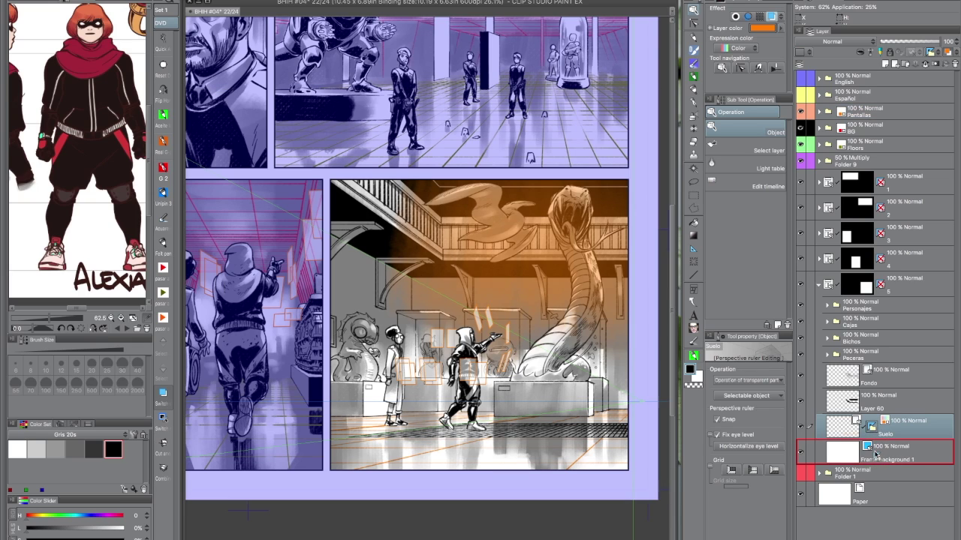
left_click(870, 453)
right_click(871, 453)
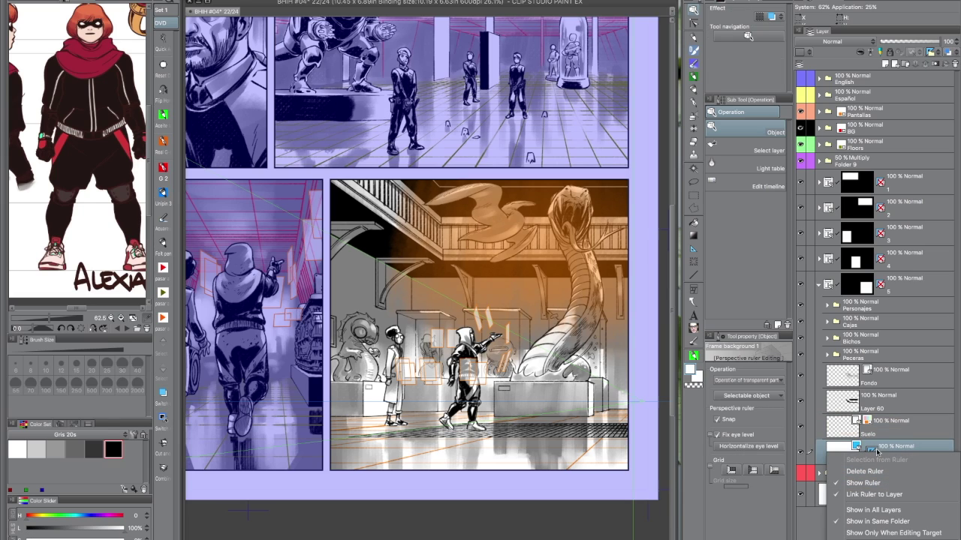
left_click(884, 533)
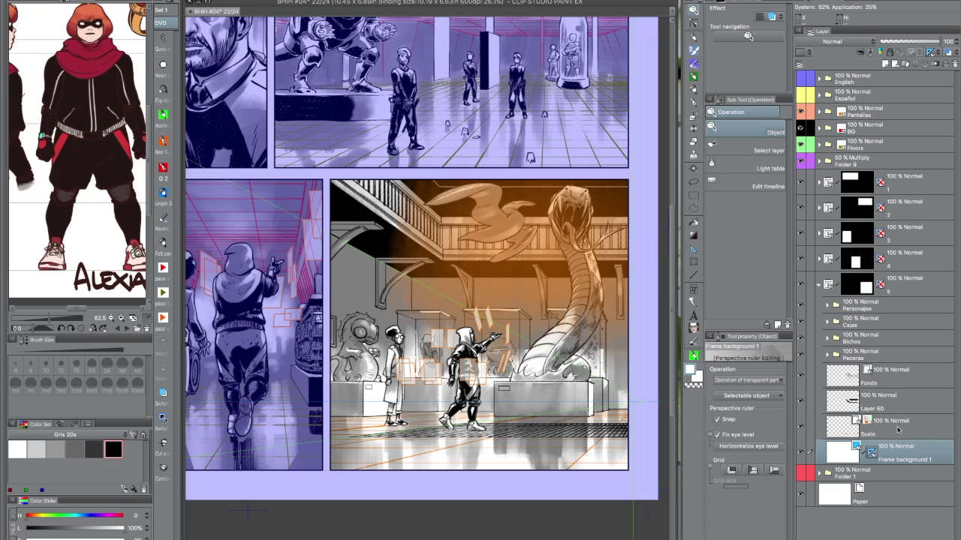
Move the Suelo layer to the top of the panel 5 folder, above Personajes
left_click(900, 430)
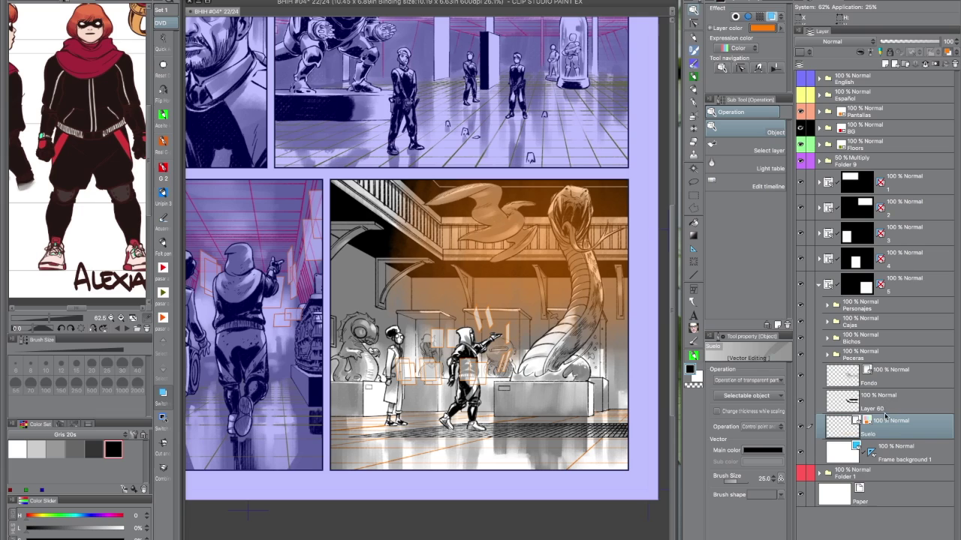
left_click_drag(878, 433, 875, 297)
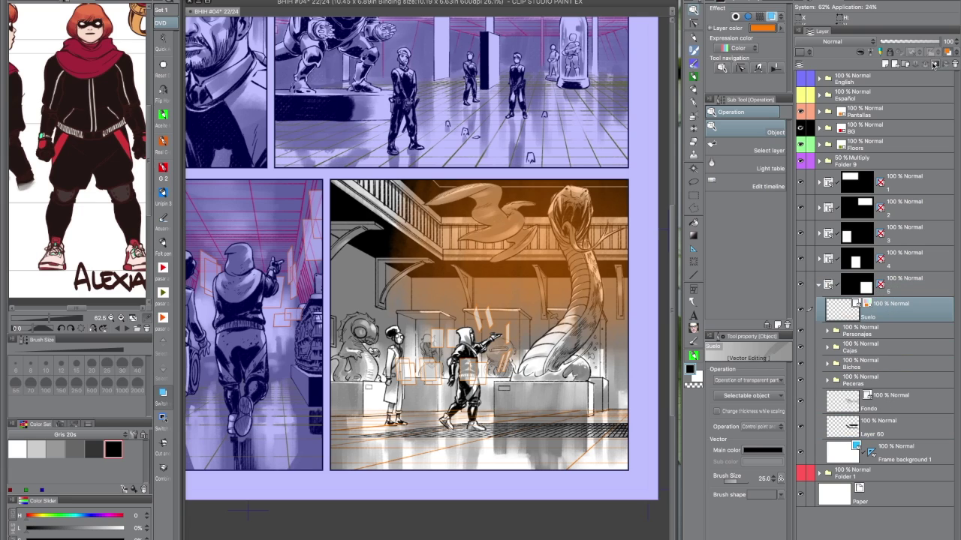
Add a layer mask to the Suelo layer and limit it to panel 5's frame area
left_click(936, 65)
left_click(881, 310, "ctrl")
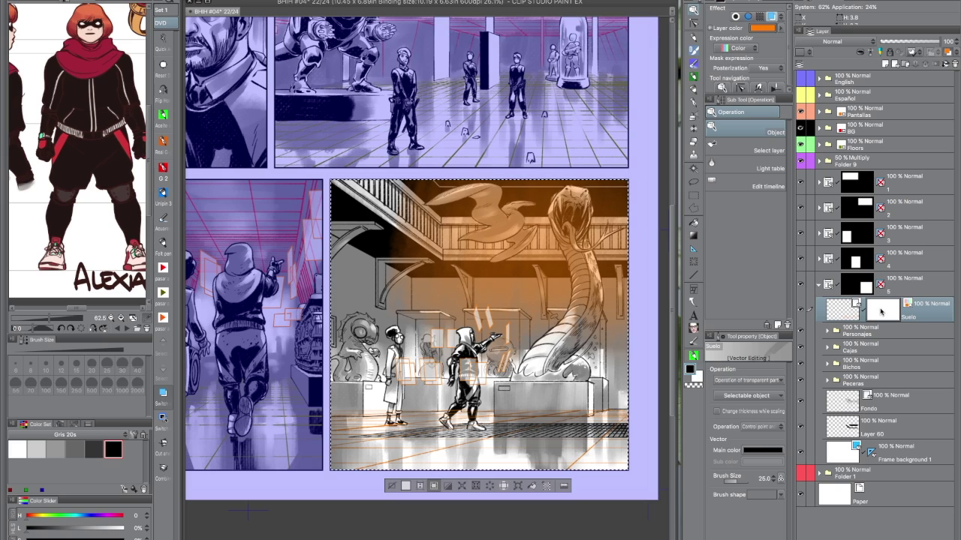
key("ctrl+shift+i")
key("Delete")
key("ctrl+d")
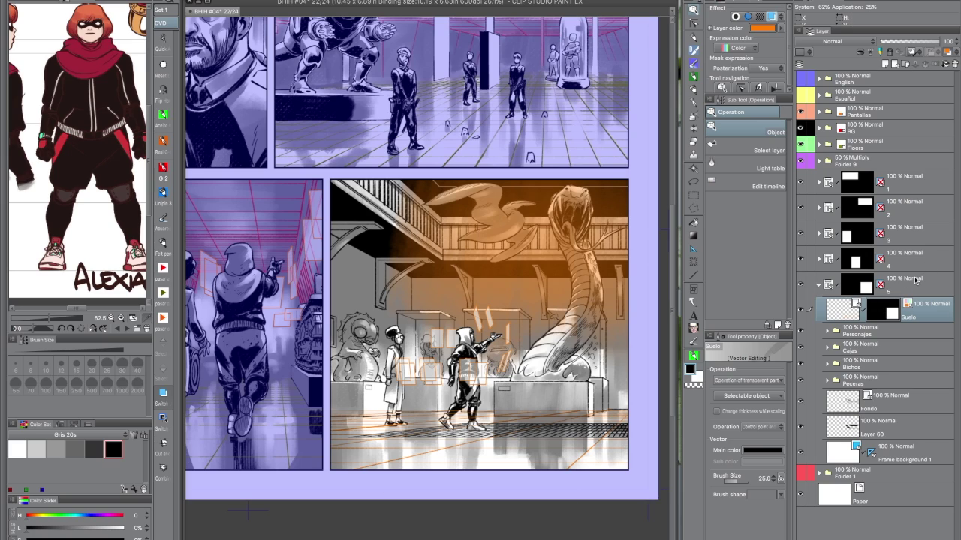
Select the artwork of the Personajes, Cajas, Bichos, Peceras and background layers in panel 5 and mask it out of the Suelo layer
left_click(829, 329)
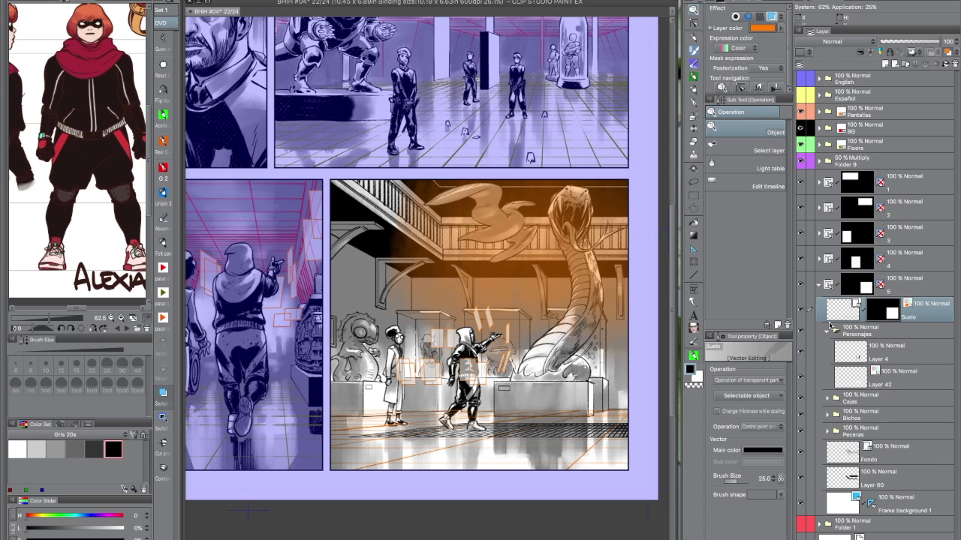
left_click(853, 382)
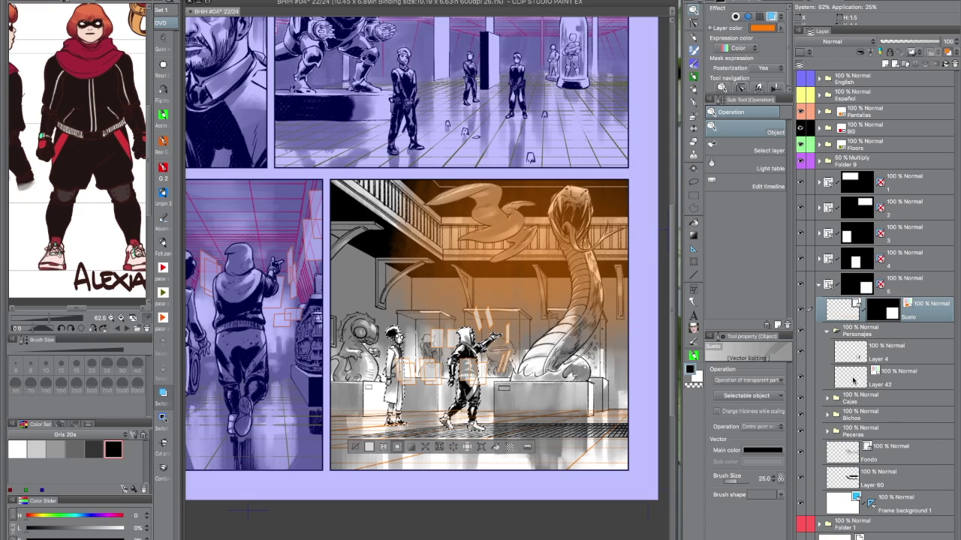
left_click(828, 330)
left_click(827, 348)
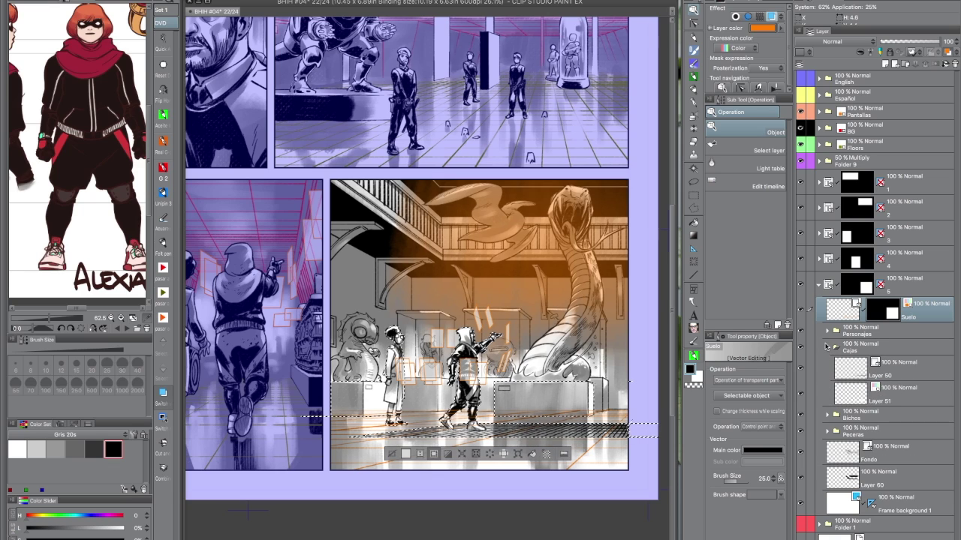
left_click(828, 347)
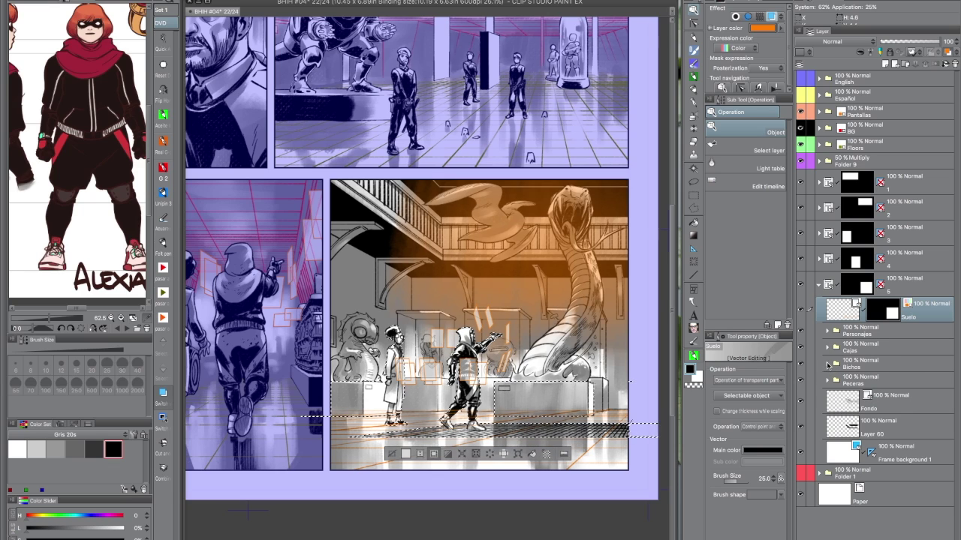
left_click(827, 364)
left_click(827, 365)
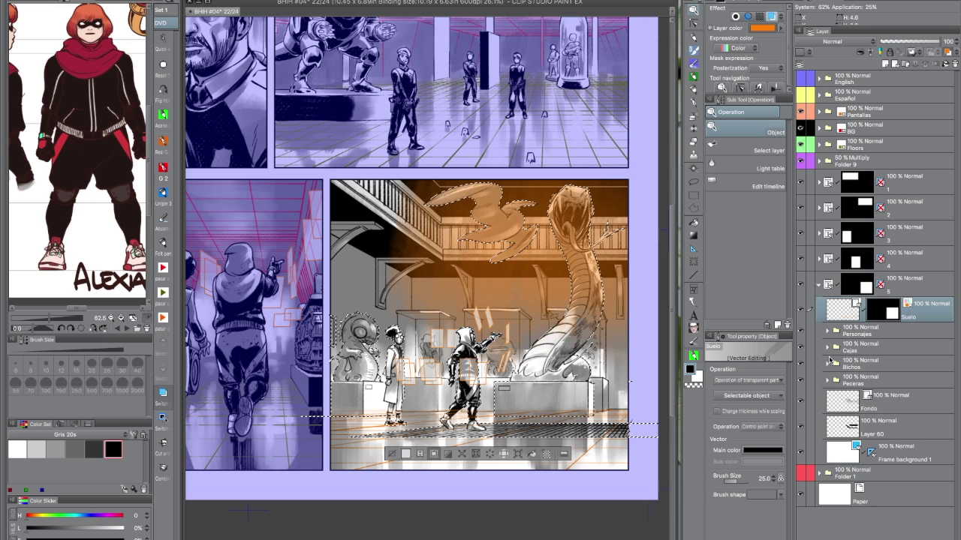
left_click(827, 381)
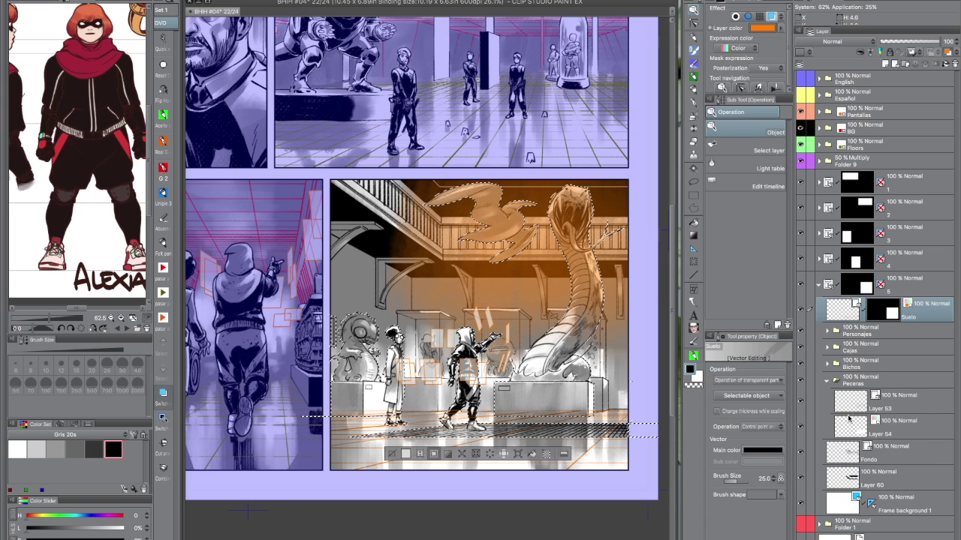
left_click(827, 380)
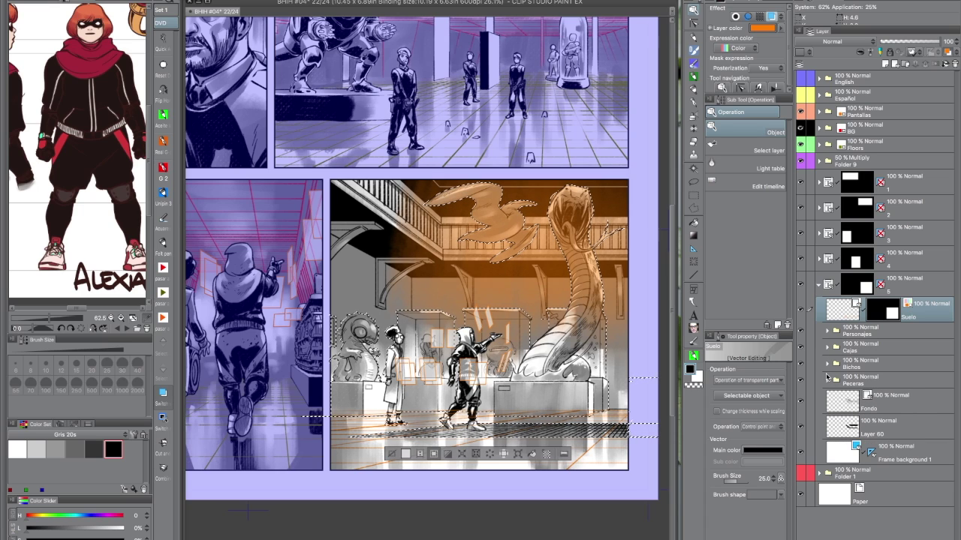
left_click(800, 401)
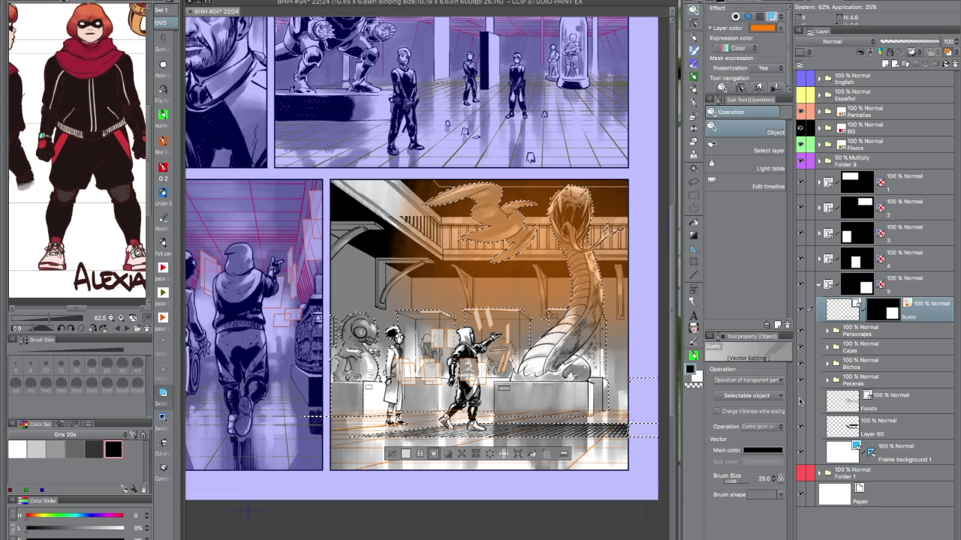
left_click(800, 400)
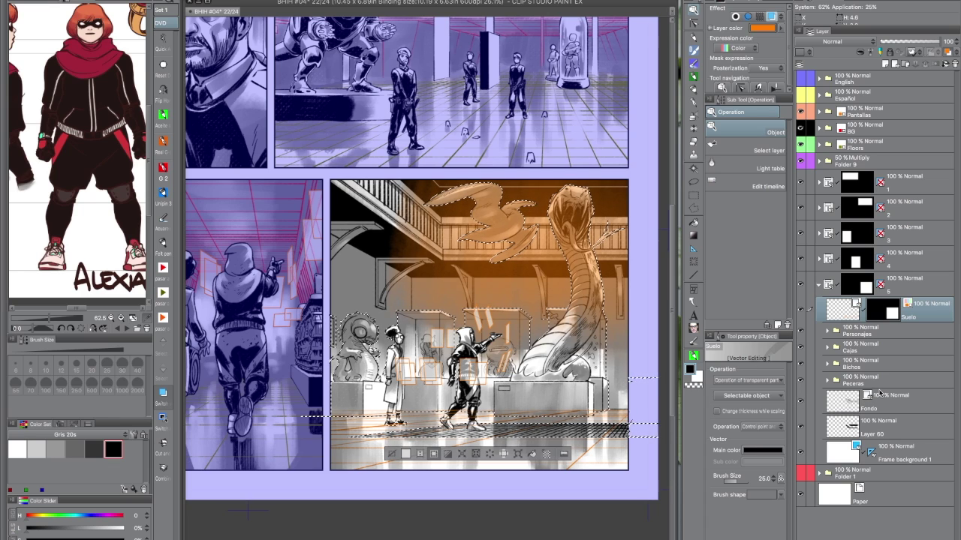
left_click(839, 428)
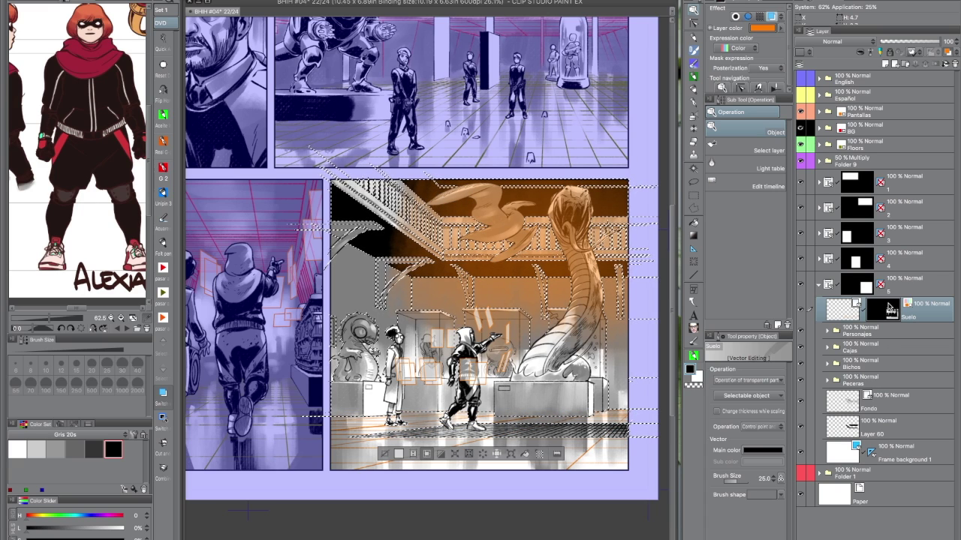
left_click(889, 308)
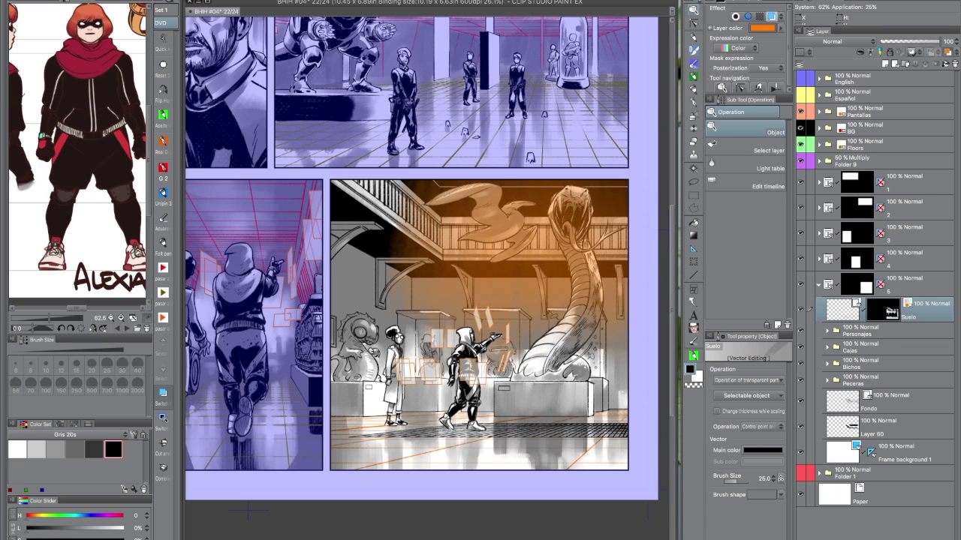
Set the Suelo layer's layer color to red and move the layer into the BG folder
scroll(649, 397, "up", 5)
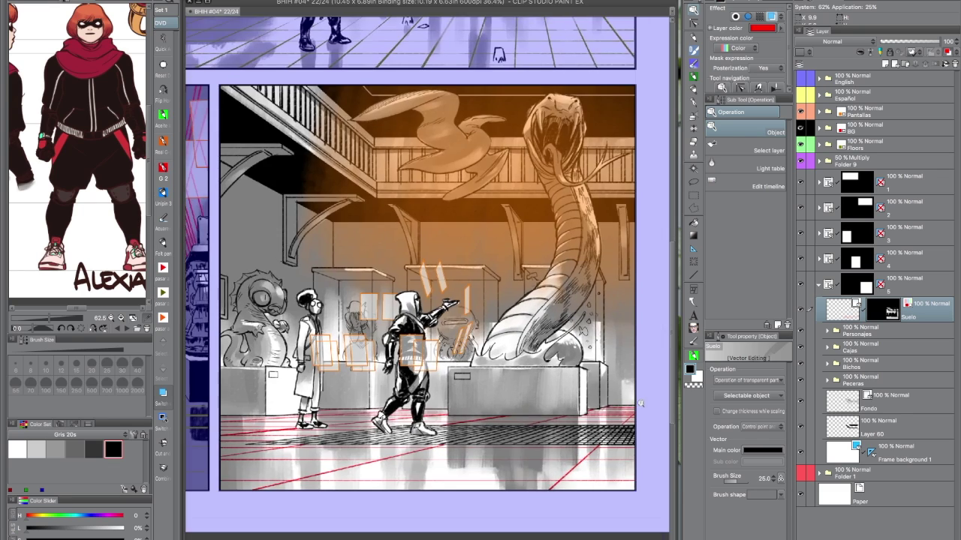
scroll(650, 398, "down", 3)
scroll(562, 456, "left", 5)
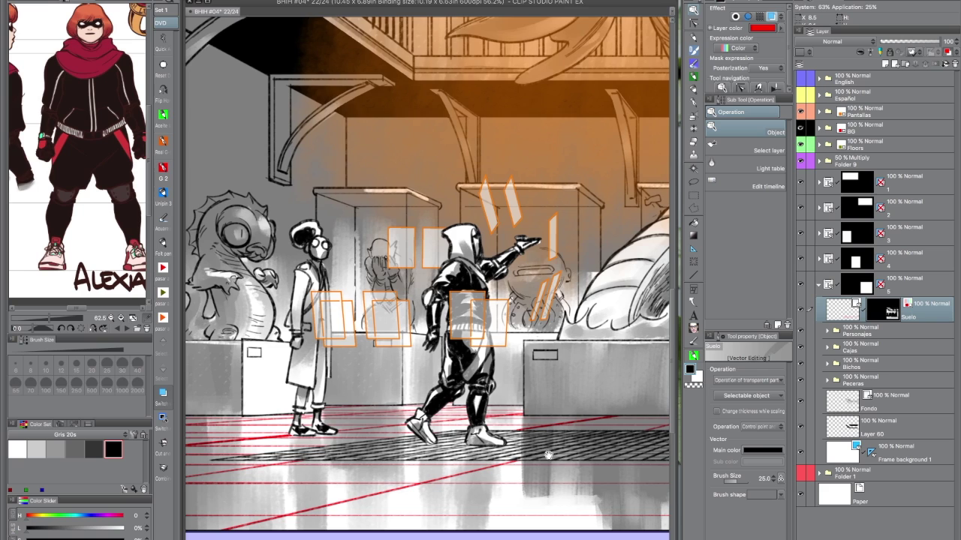
scroll(562, 456, "down", 3)
scroll(540, 468, "right", 3)
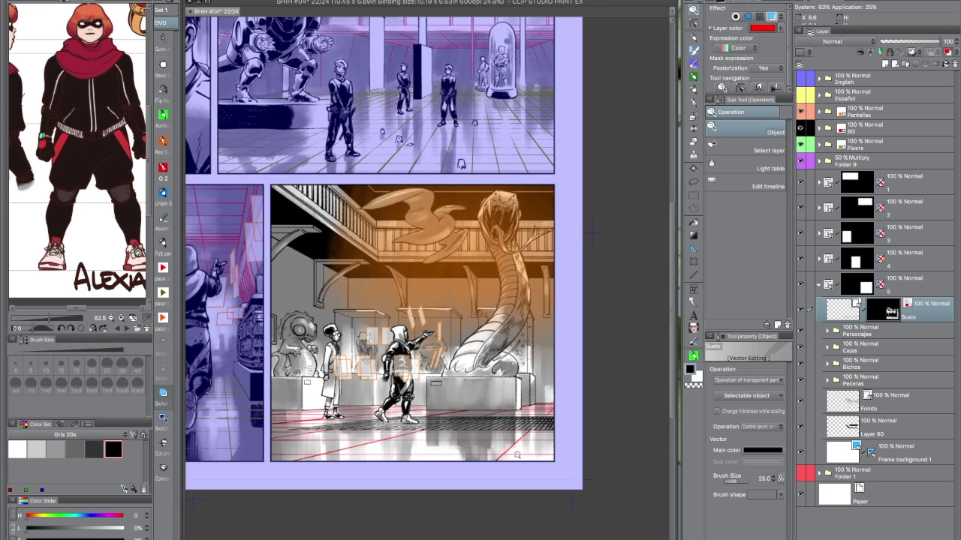
scroll(513, 456, "down", 1)
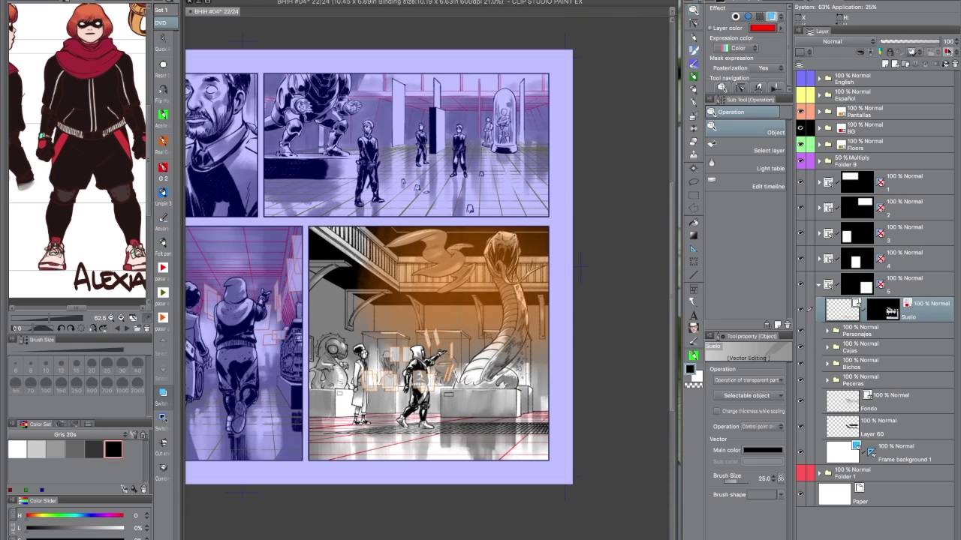
left_click(931, 305)
left_click_drag(909, 312, 877, 126)
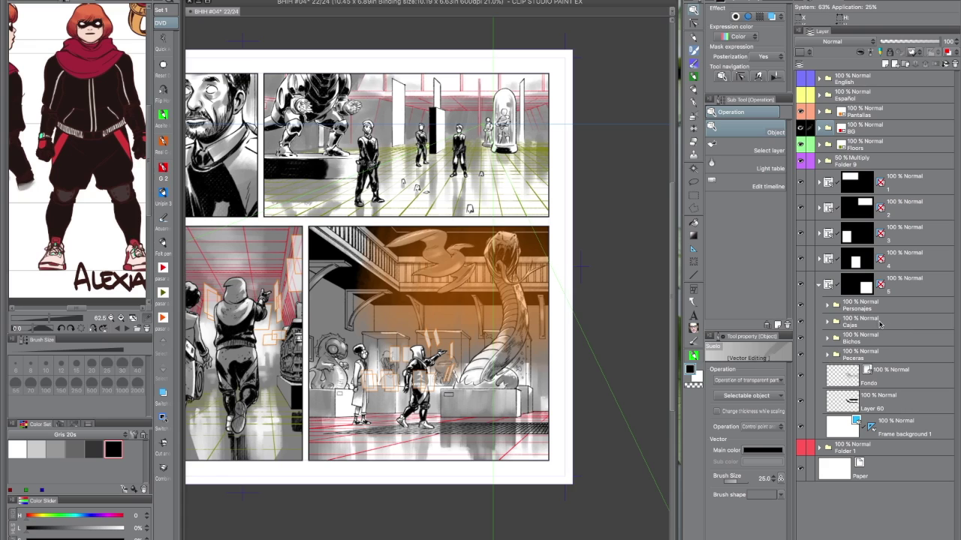
Group the Peceras folder, the Fondo layer and Layer 60 into a new folder named "Fondo 5"
left_click(800, 340)
left_click(800, 340)
left_click(800, 355)
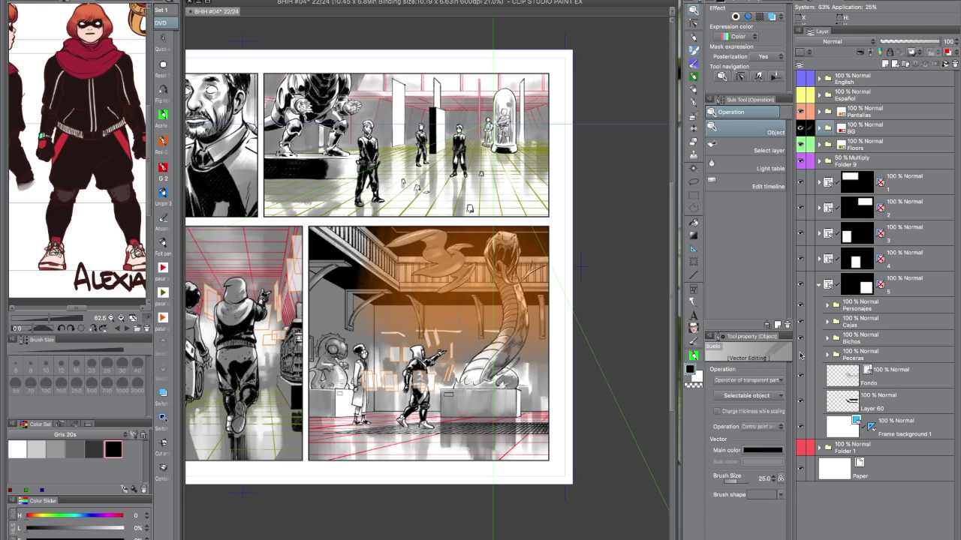
left_click(800, 356)
left_click(884, 357)
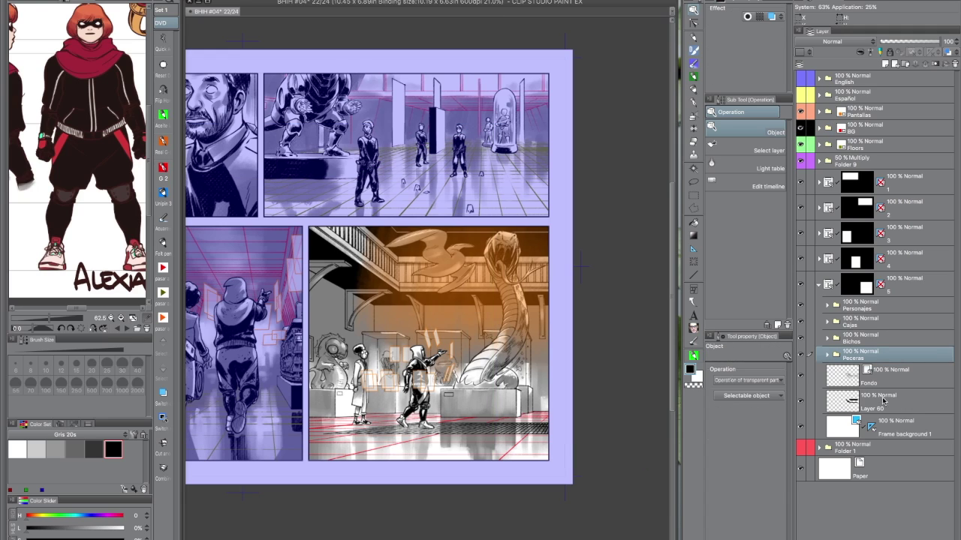
left_click(881, 397, "shift")
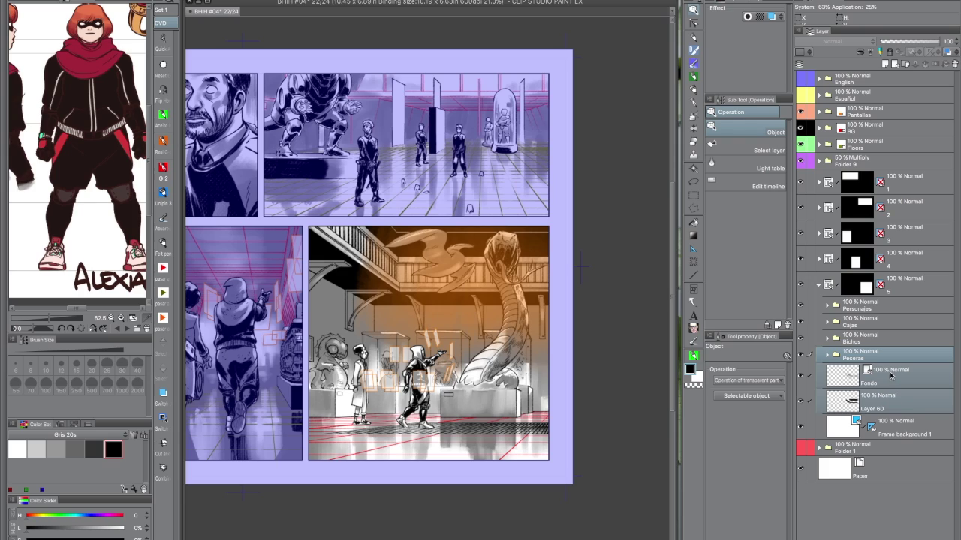
key("ctrl+g")
left_click(827, 357)
double_click(851, 357)
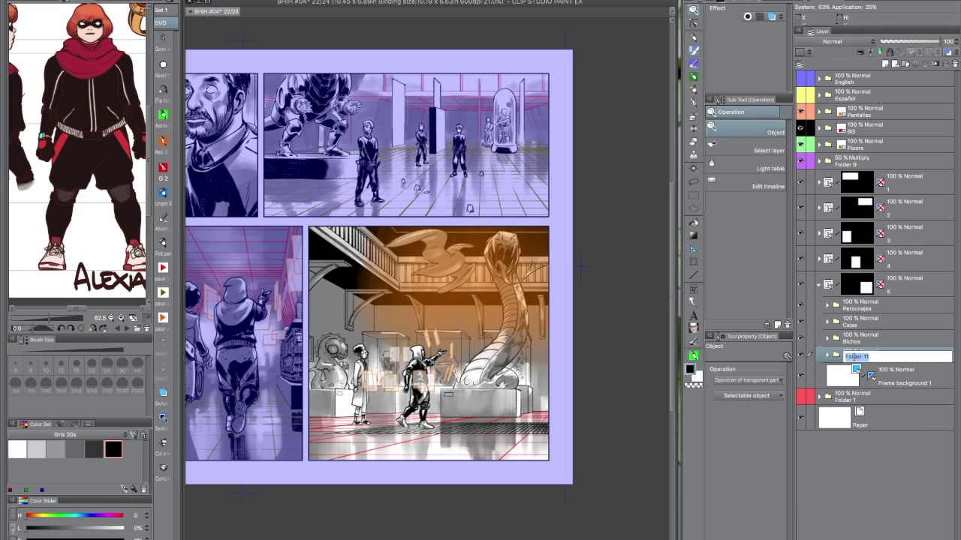
type("Fondo")
key("Escape")
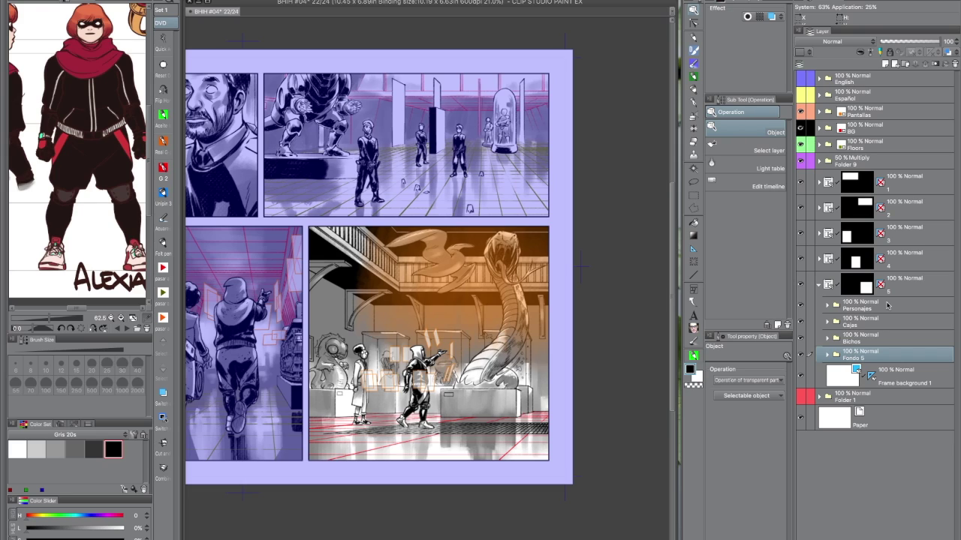
Add a layer mask to the Fondo 5 folder and limit it to panel 5's frame area
left_click(935, 64)
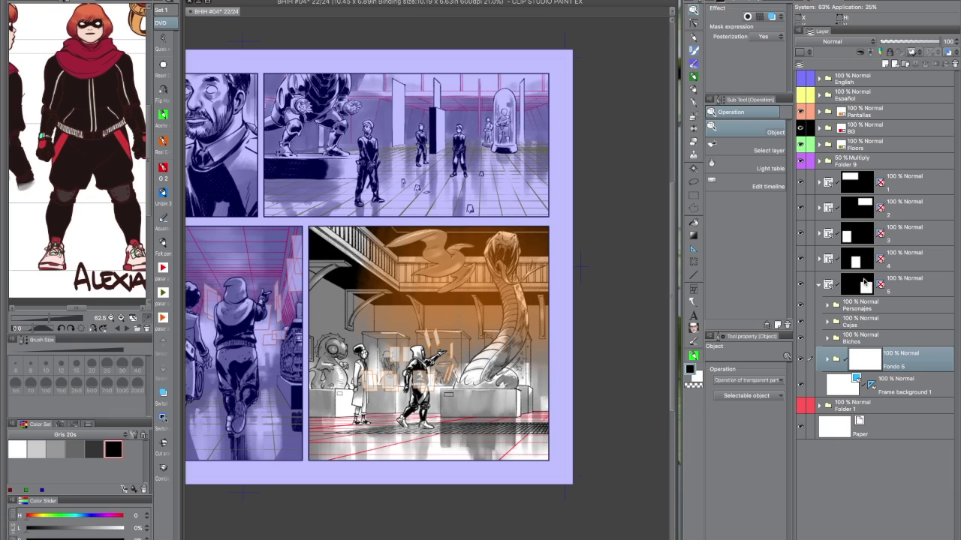
left_click(861, 363, "ctrl")
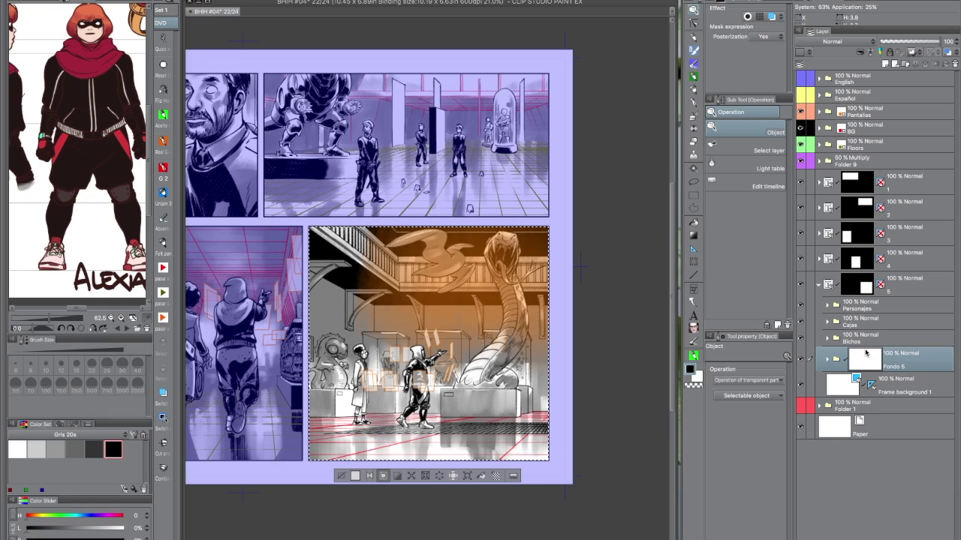
key("ctrl+d")
Select the artwork inside the Bichos, Cajas and Personajes folders and mask it out of the Fondo 5 folder
left_click(827, 338)
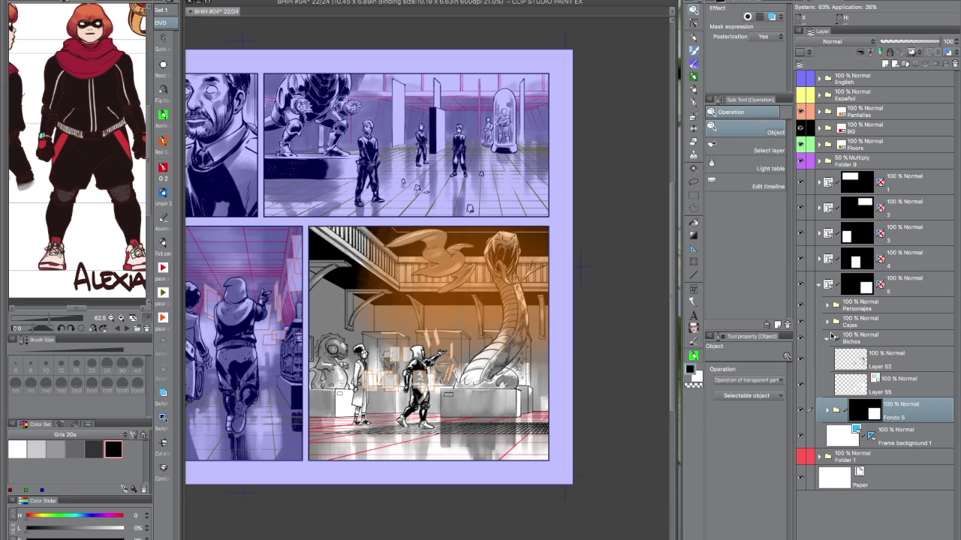
left_click(850, 360, "ctrl")
left_click(827, 338)
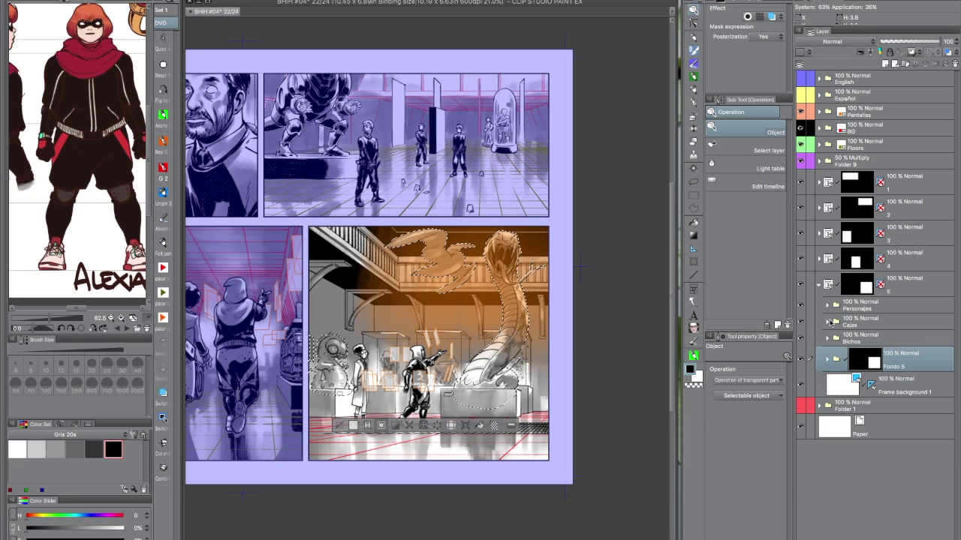
left_click(828, 323)
left_click(851, 370, "ctrl+shift")
left_click(828, 323)
left_click(828, 305)
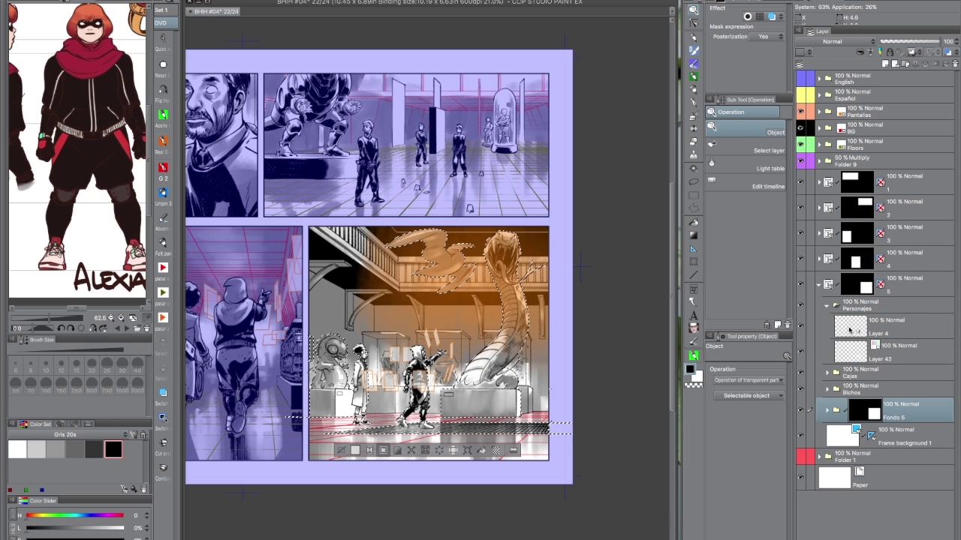
left_click(826, 305)
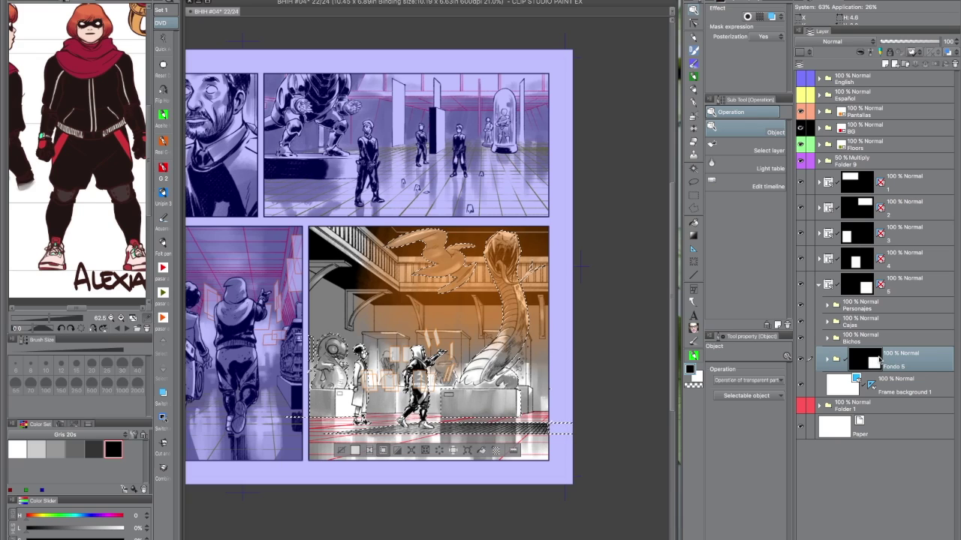
key("ctrl+d")
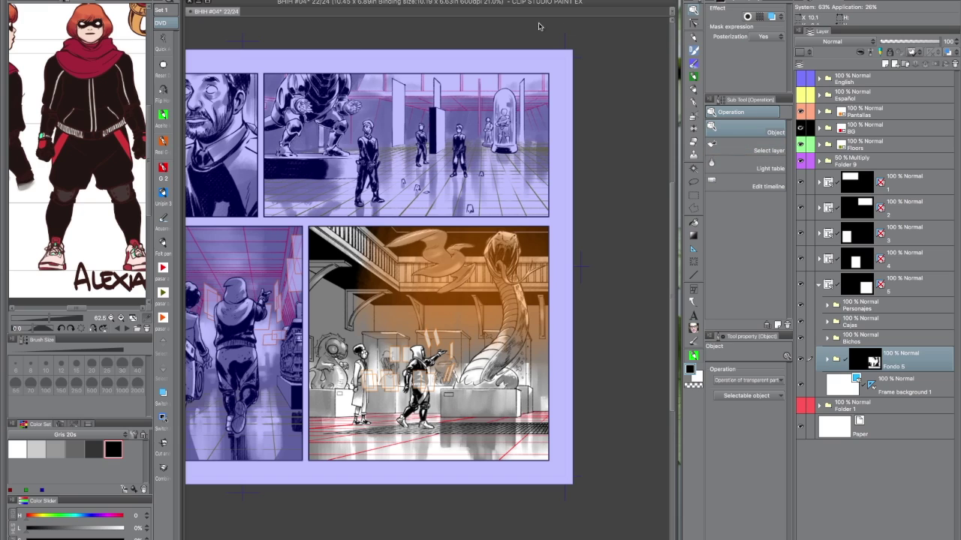
Apply an olive layer color to the Fondo 5 folder and move it out of panel 5's folder, directly above it
left_click(771, 17)
left_click_drag(919, 357, 911, 268)
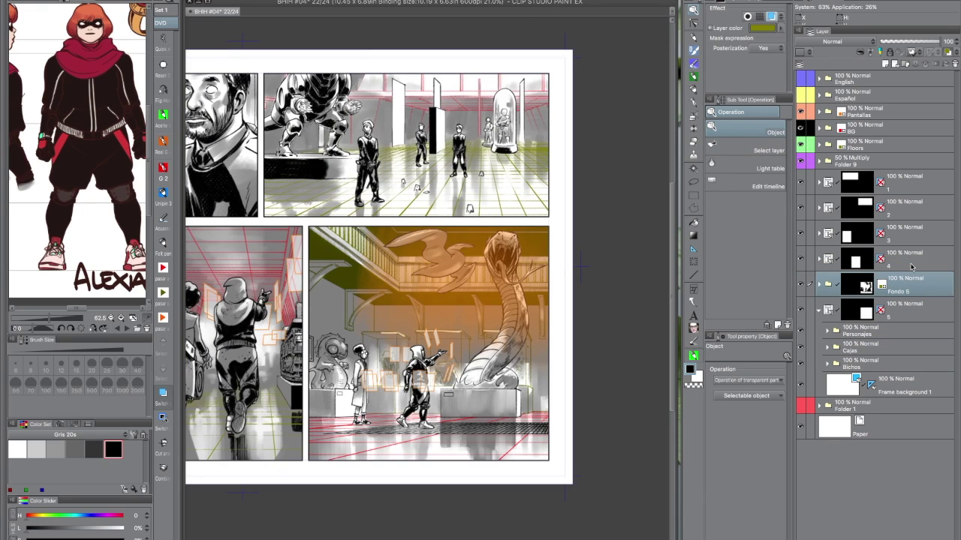
scroll(527, 388, "up", 5)
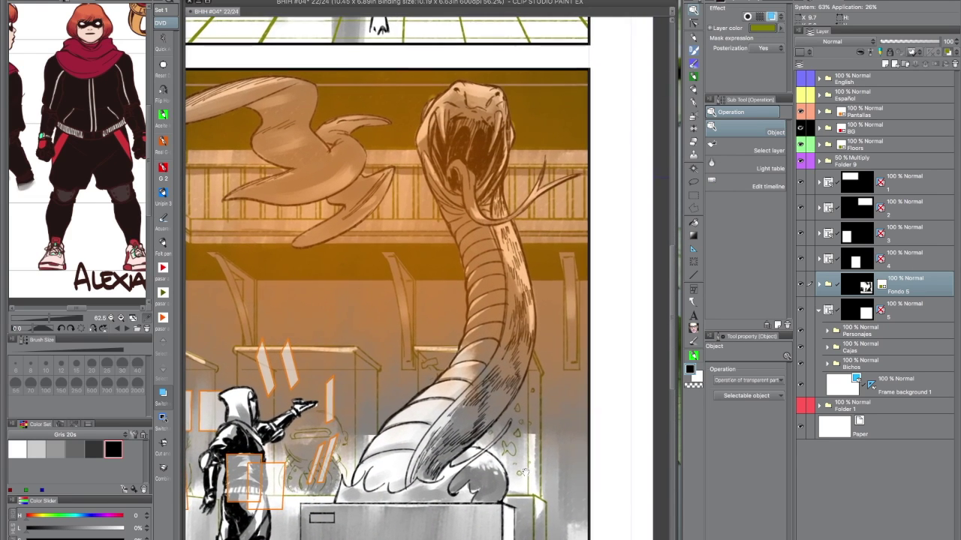
scroll(524, 471, "up", 3)
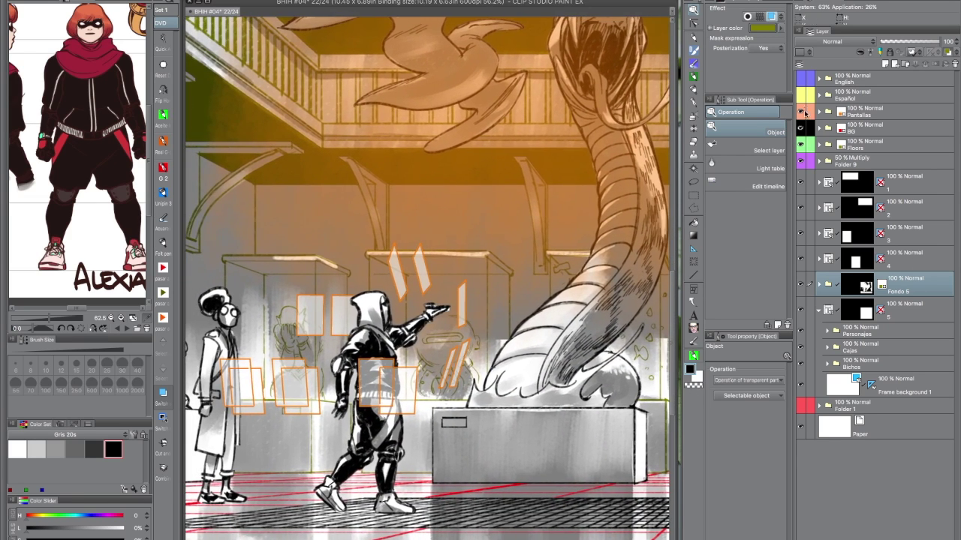
Hide the Pantallas folder and examine panel 5's background masking around the characters and creatures
scroll(457, 447, "down", 3)
left_click_drag(484, 373, 661, 323)
scroll(650, 317, "up", 3)
scroll(503, 316, "down", 3)
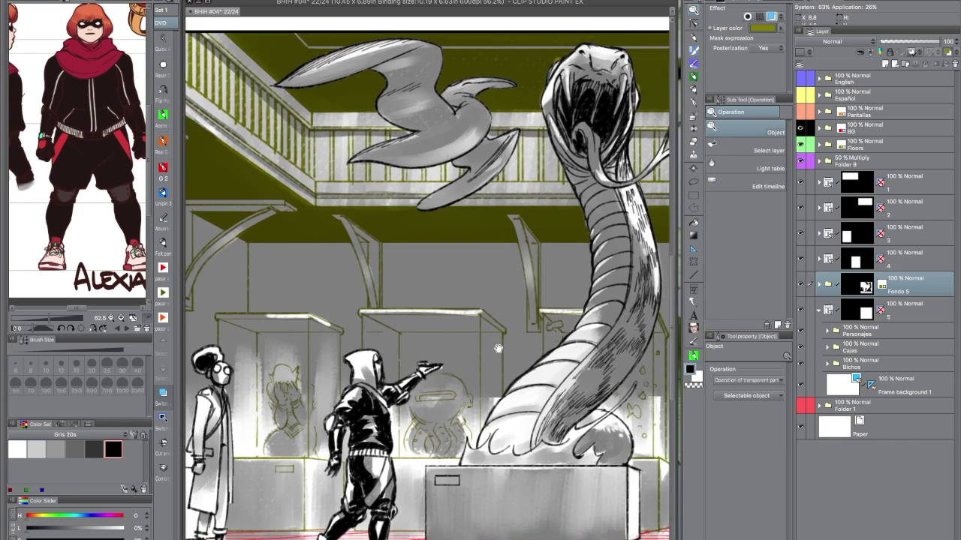
scroll(499, 411, "down", 3)
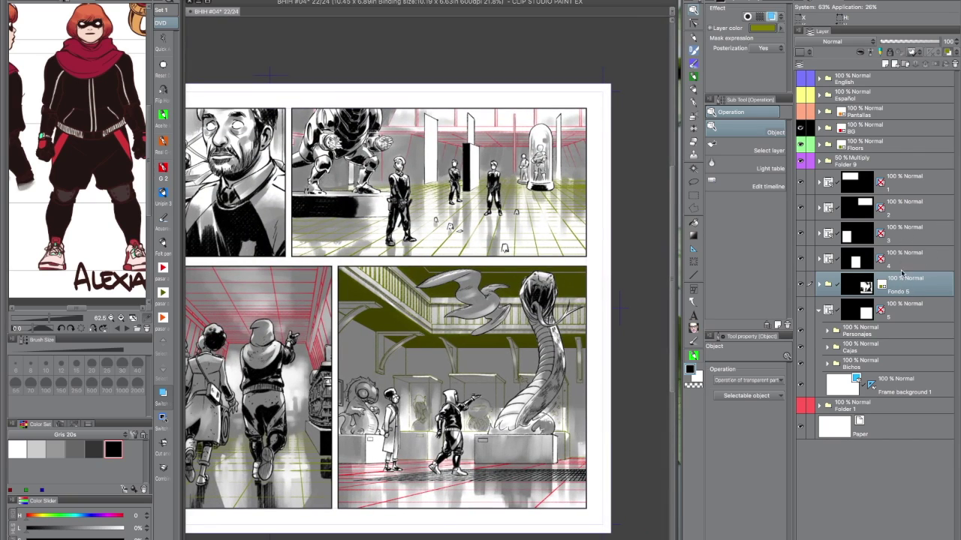
Turn off the Fondo 5 folder's layer color and move the folder into the BG folder
left_click(948, 51)
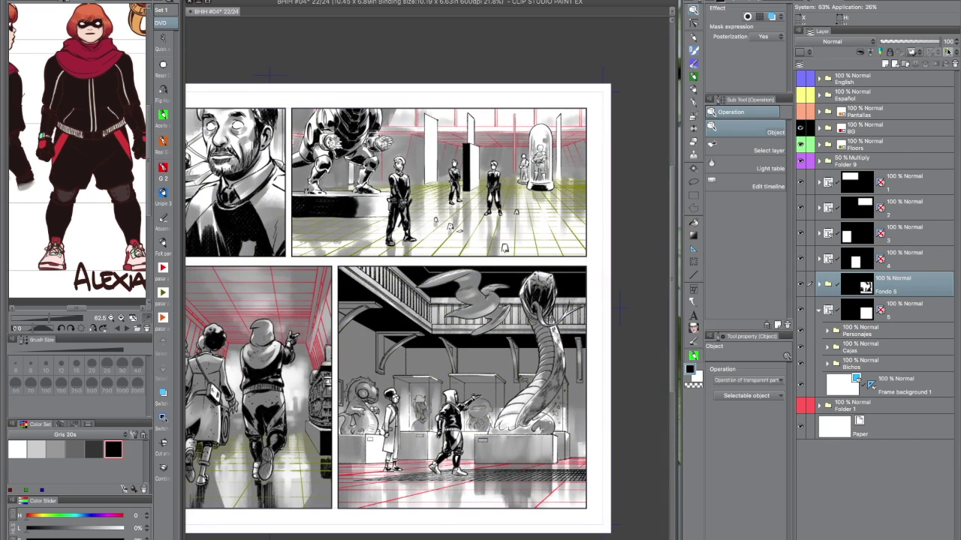
left_click_drag(910, 289, 815, 109)
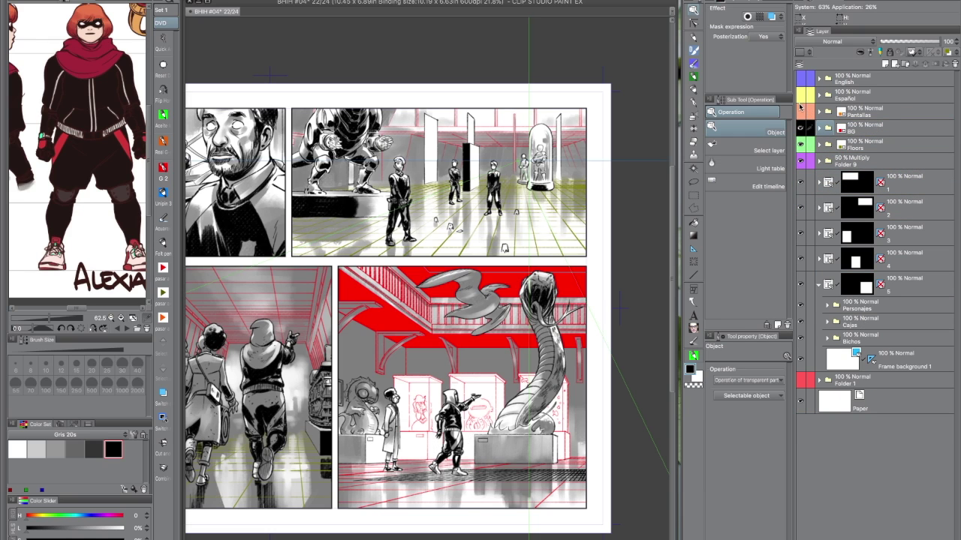
Show the Pantallas and English folders and save the page
left_click(800, 110)
scroll(533, 436, "down", 3)
scroll(514, 451, "down", 1)
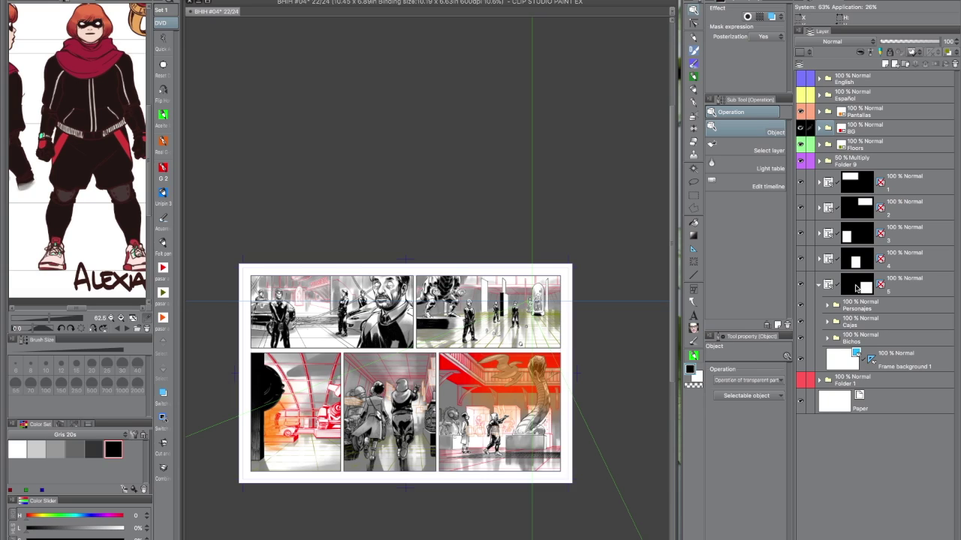
key("ctrl+s")
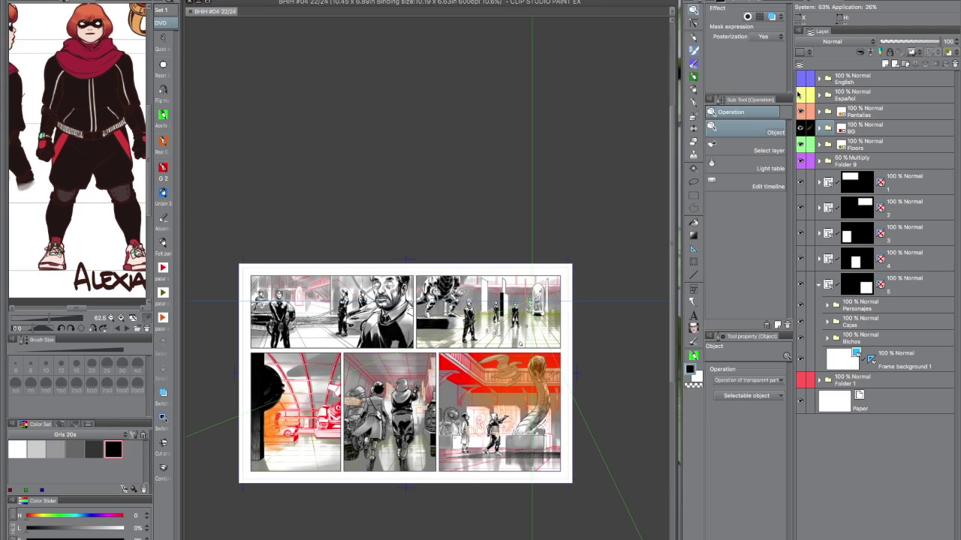
left_click(801, 78)
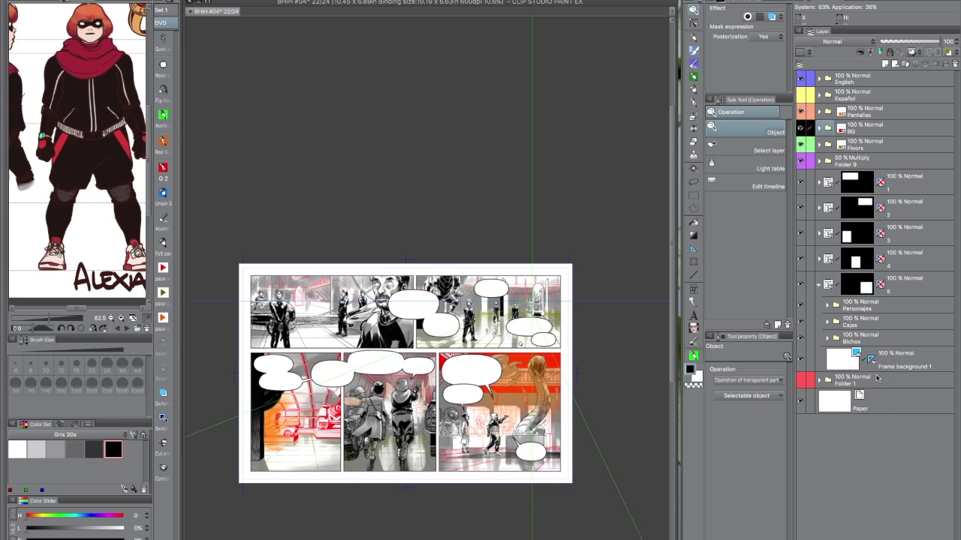
left_click(879, 398)
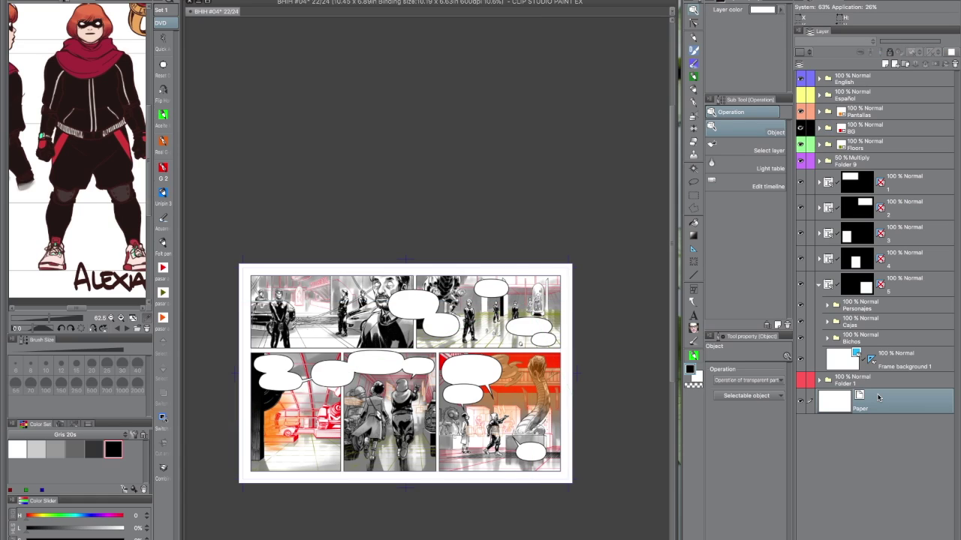
key("ctrl+s")
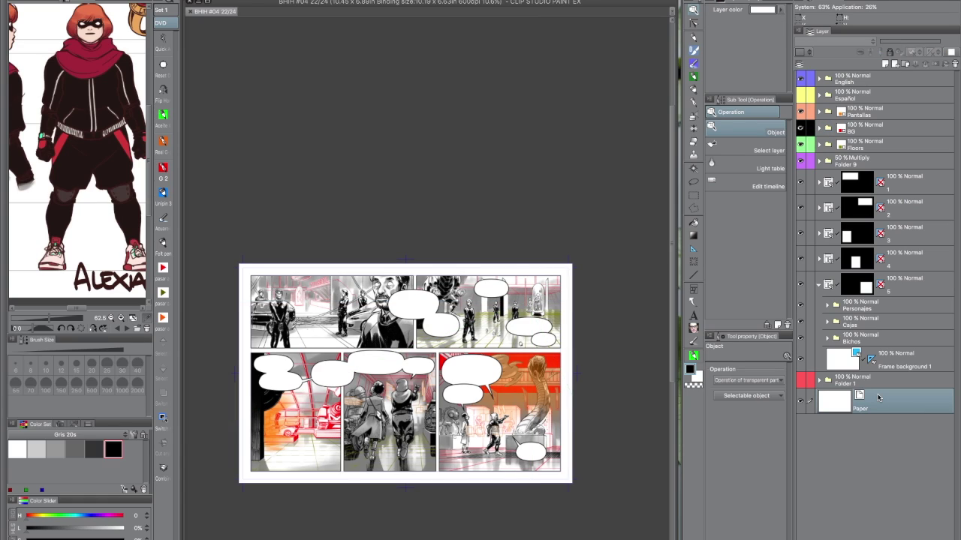
Collapse panel 5's folder and turn off the layer color of the Floors, BG and Pantallas folders
left_click(818, 284)
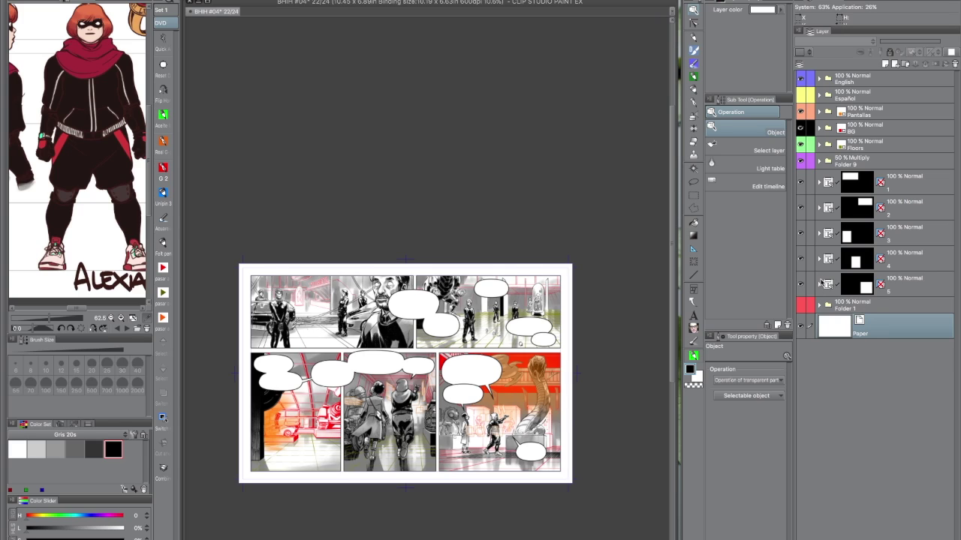
left_click(882, 144)
left_click(947, 51)
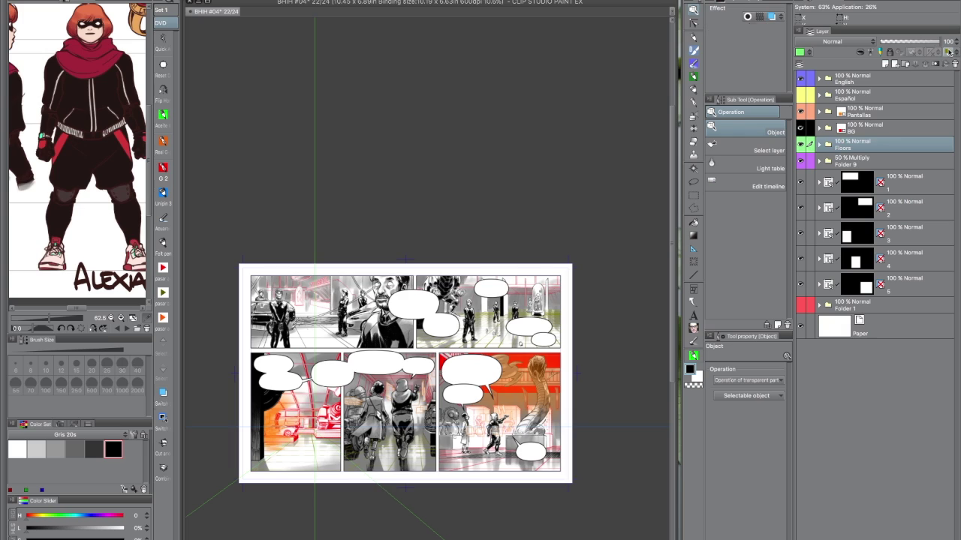
left_click(877, 130)
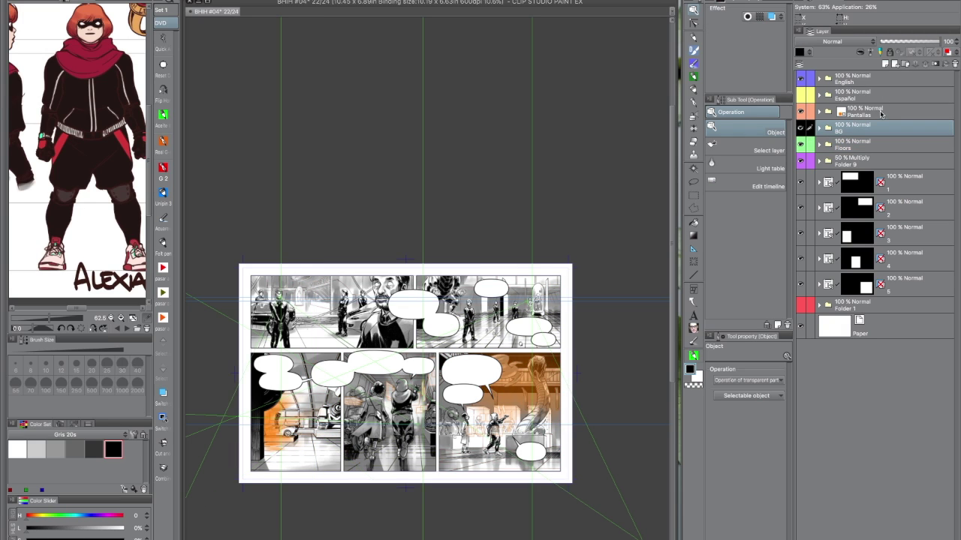
left_click(882, 114)
left_click(947, 51)
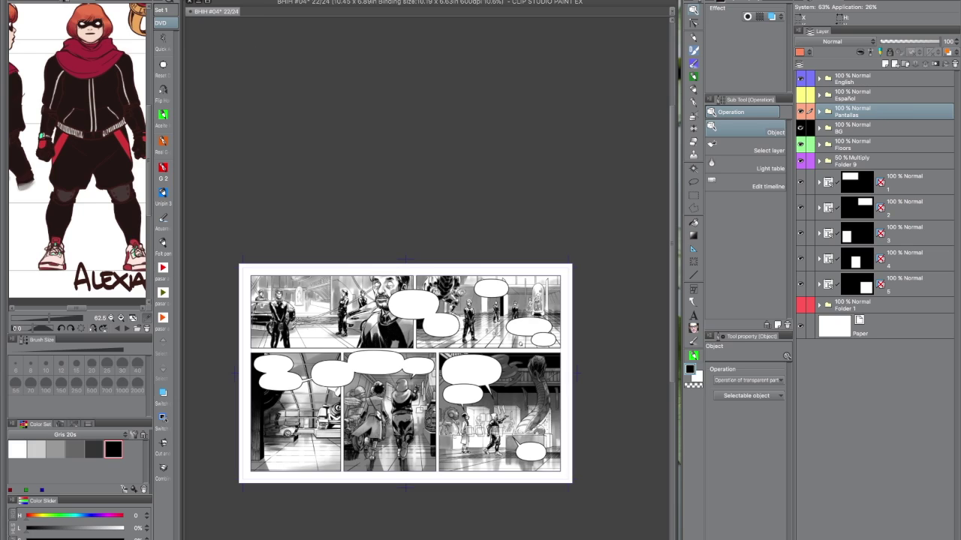
Delete the Español folder and Folder 1 from the page
key("super+s")
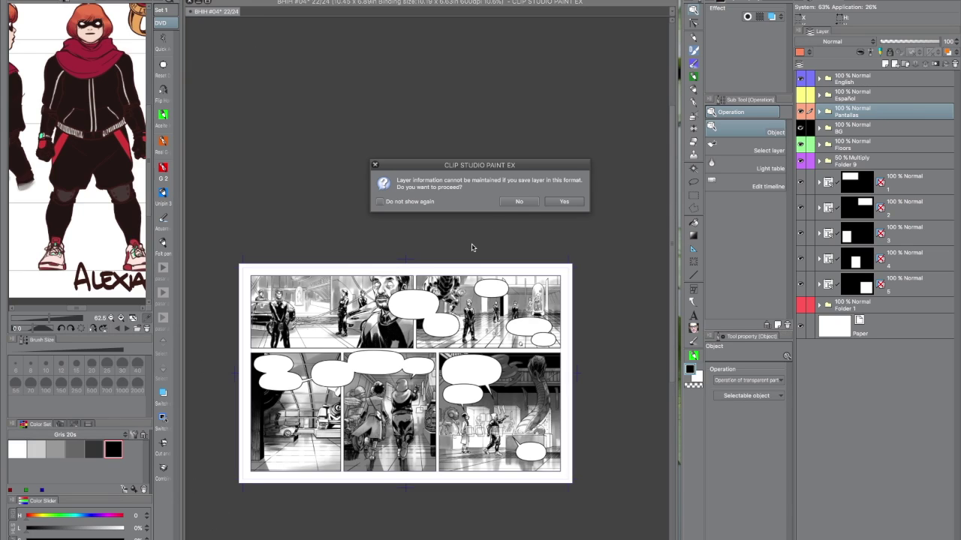
left_click(526, 202)
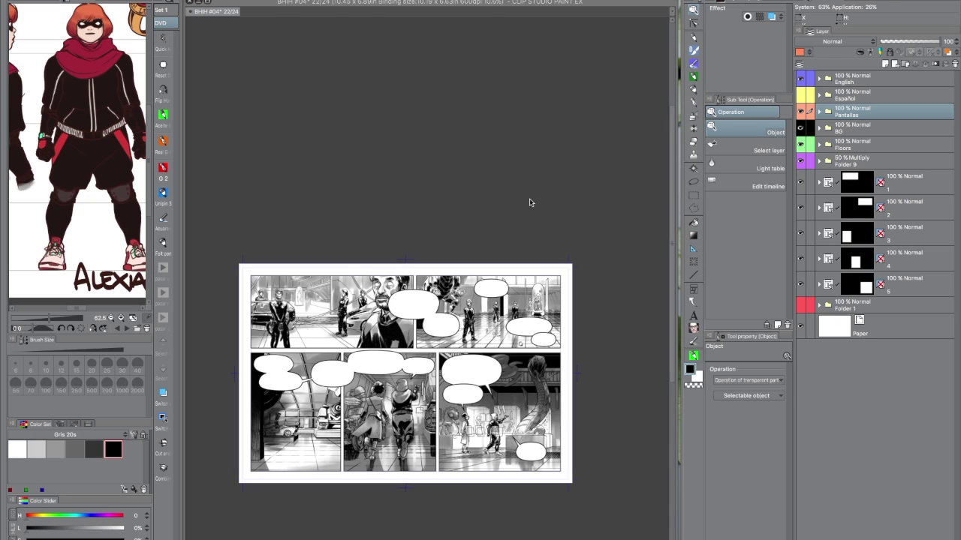
left_click(874, 308)
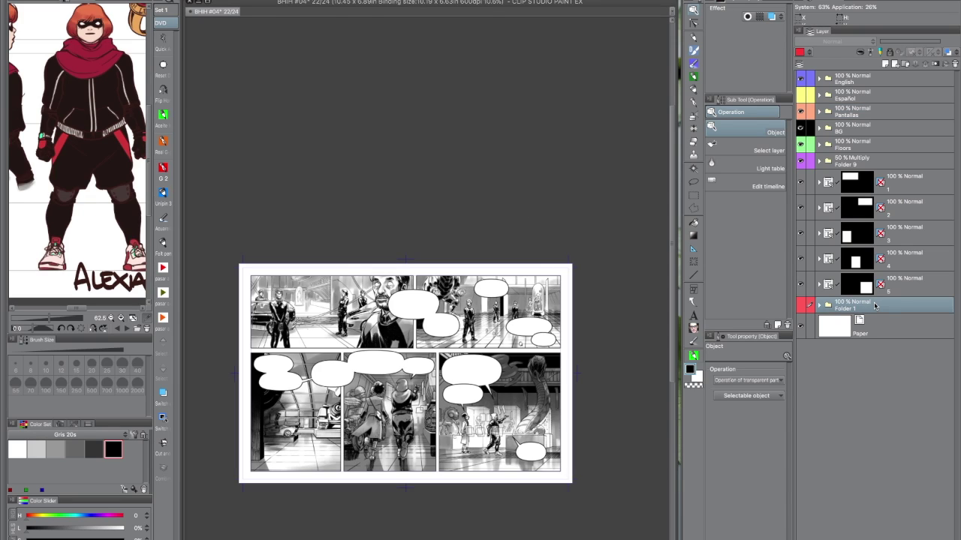
left_click(865, 92, "ctrl")
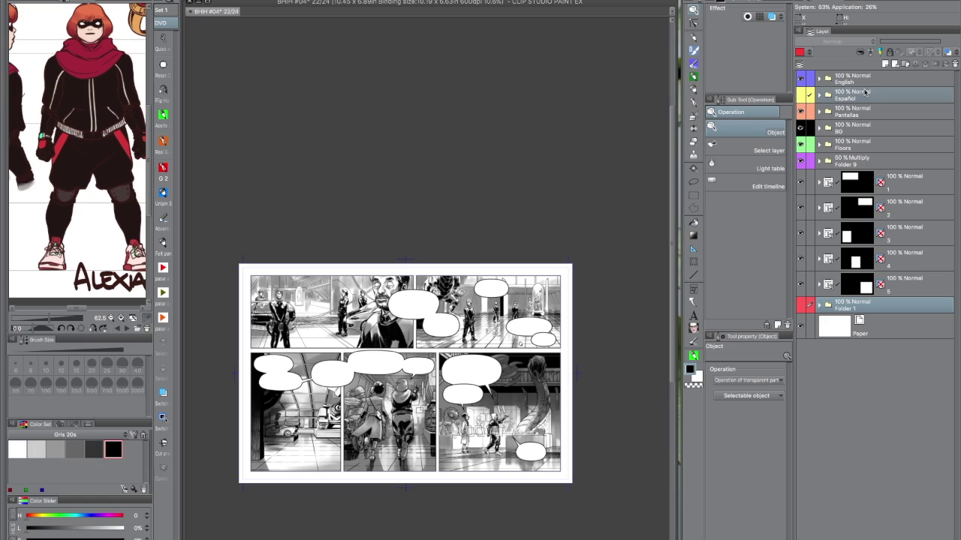
left_click(954, 64)
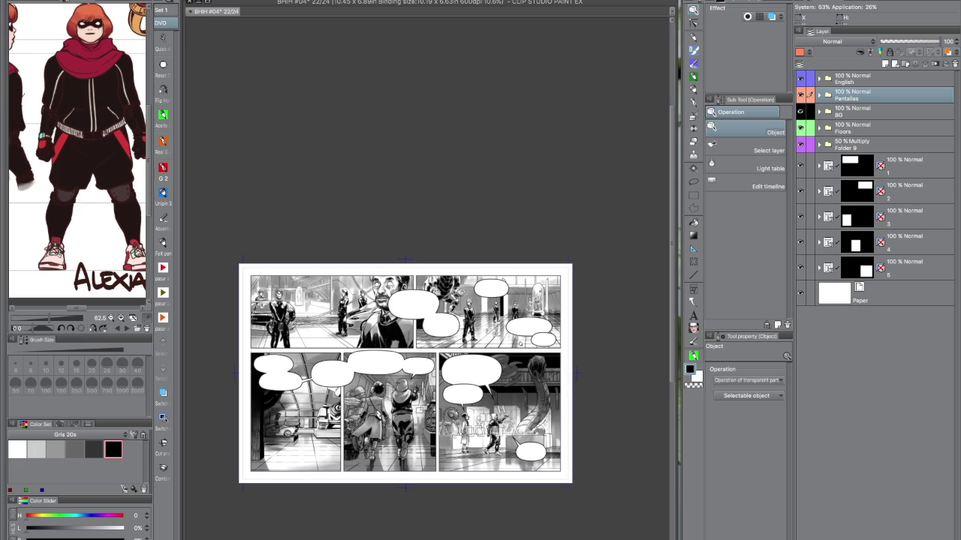
Save the page under the name BHIH #04 22 as a Photoshop Document in RGB color with text included
key("ctrl+s")
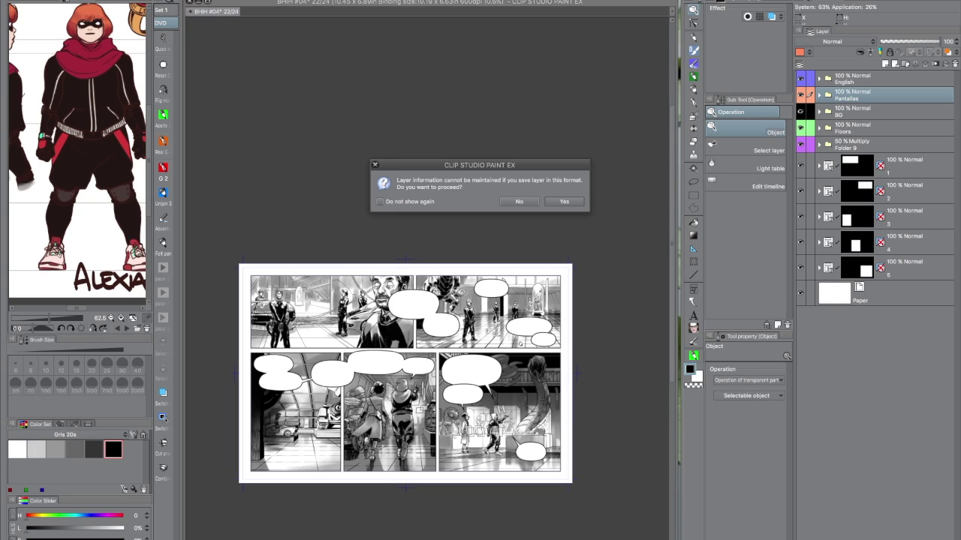
left_click(516, 201)
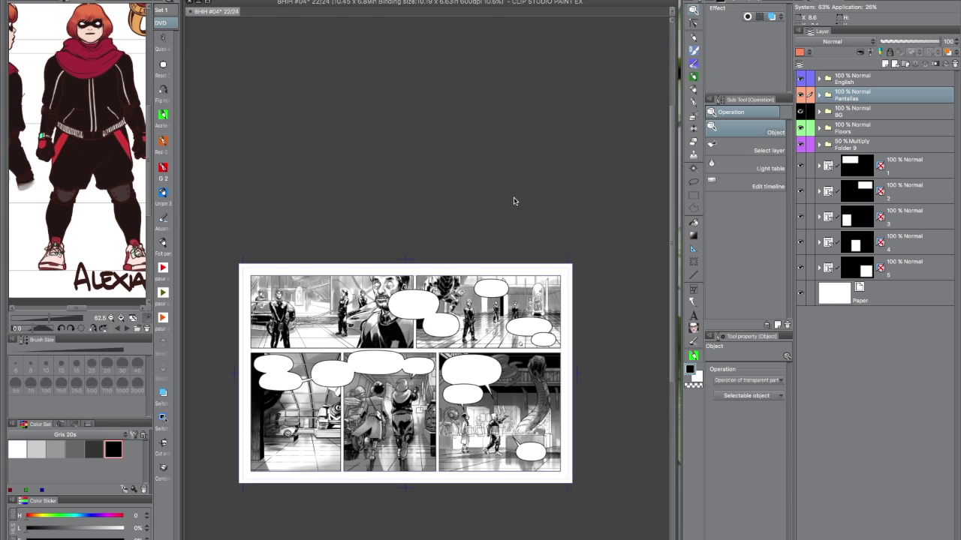
left_click(112, 0)
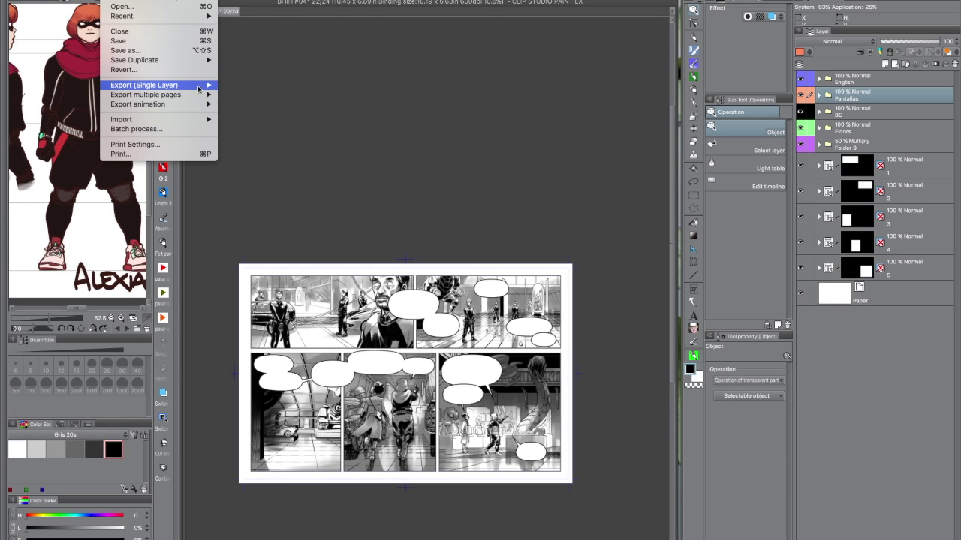
mouse_move(201, 96)
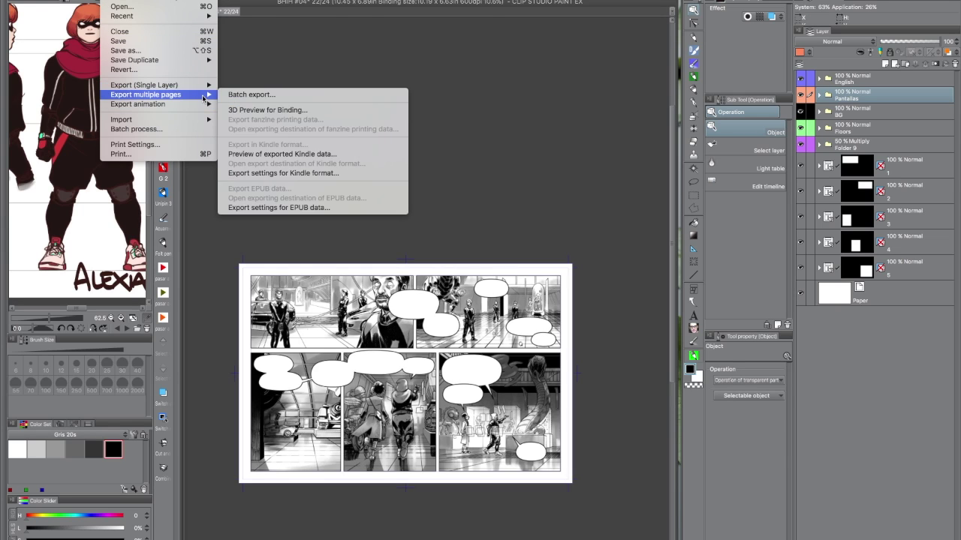
mouse_move(201, 118)
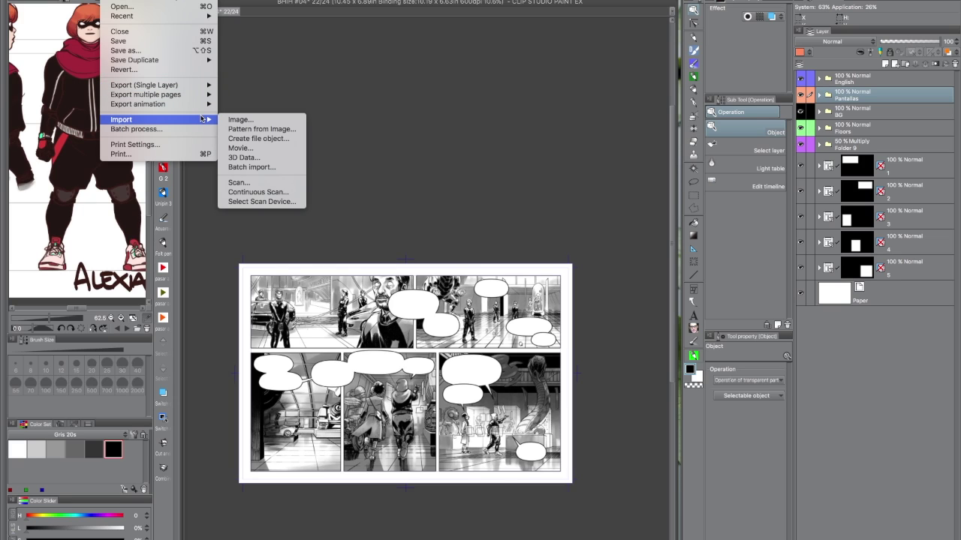
left_click(204, 53)
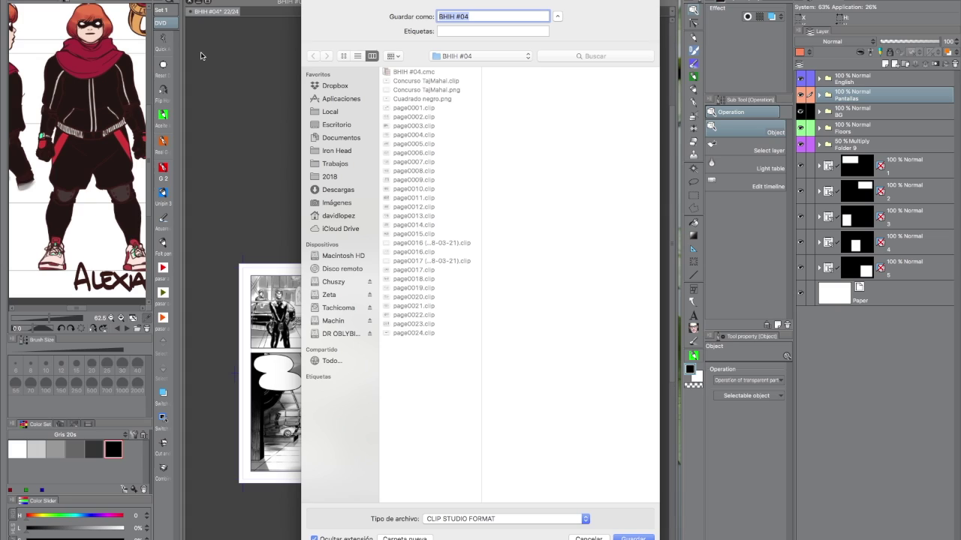
left_click(492, 517)
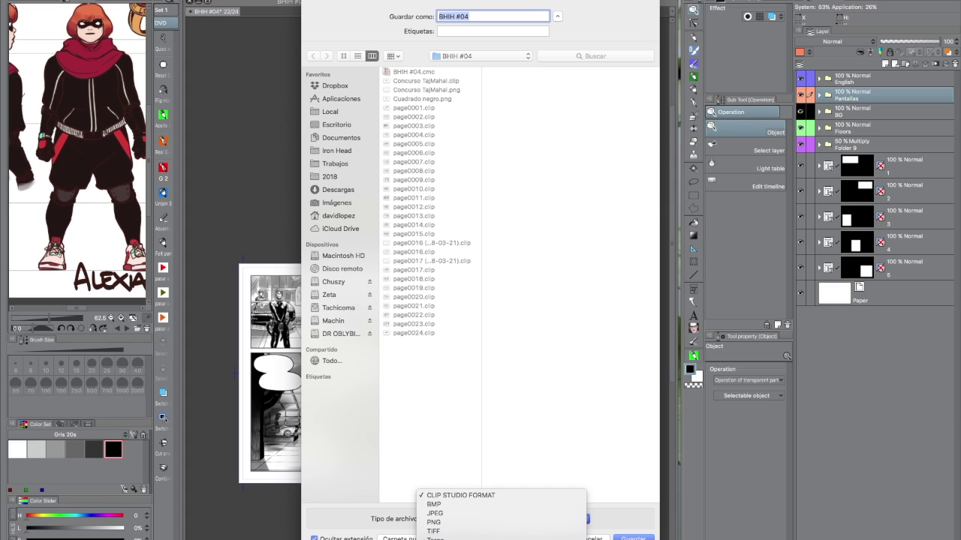
left_click(450, 532)
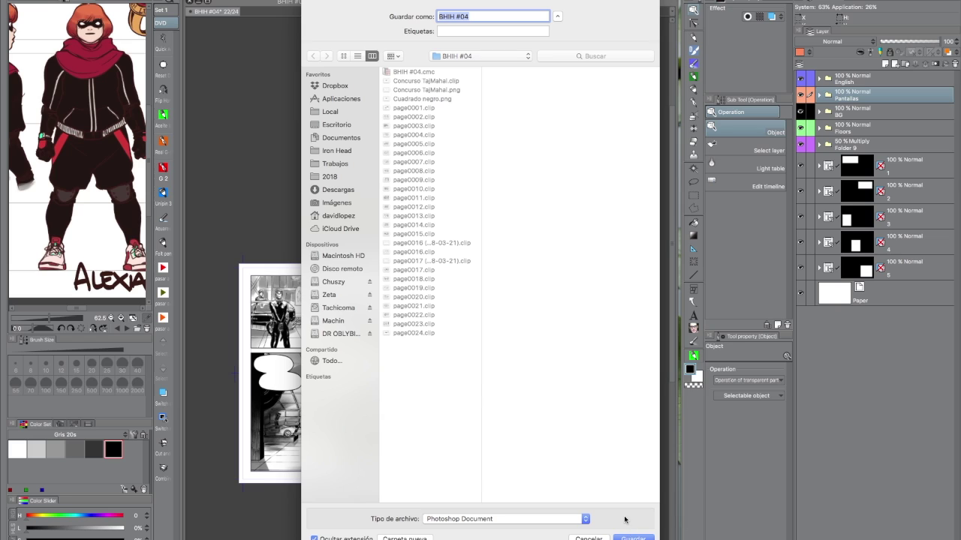
key("Right")
type("22")
key("Return")
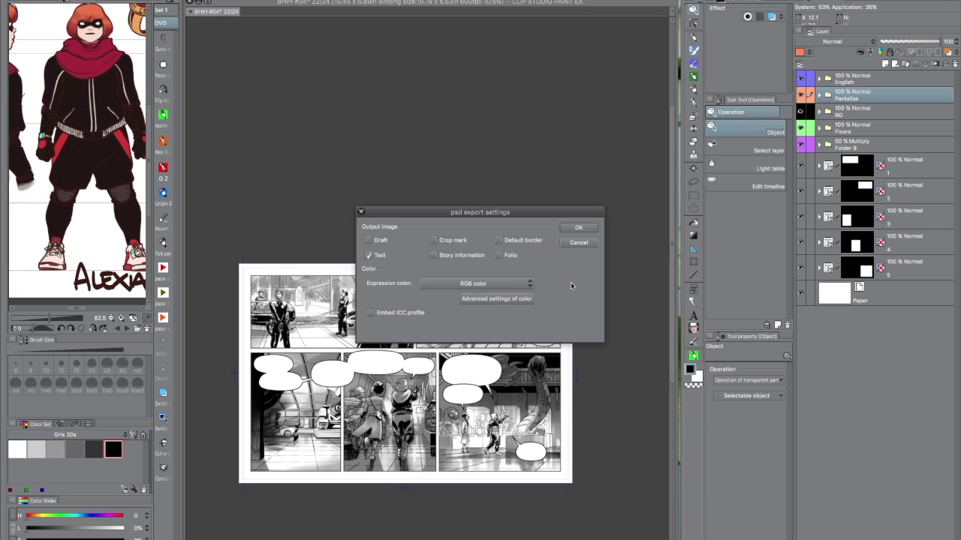
key("Return")
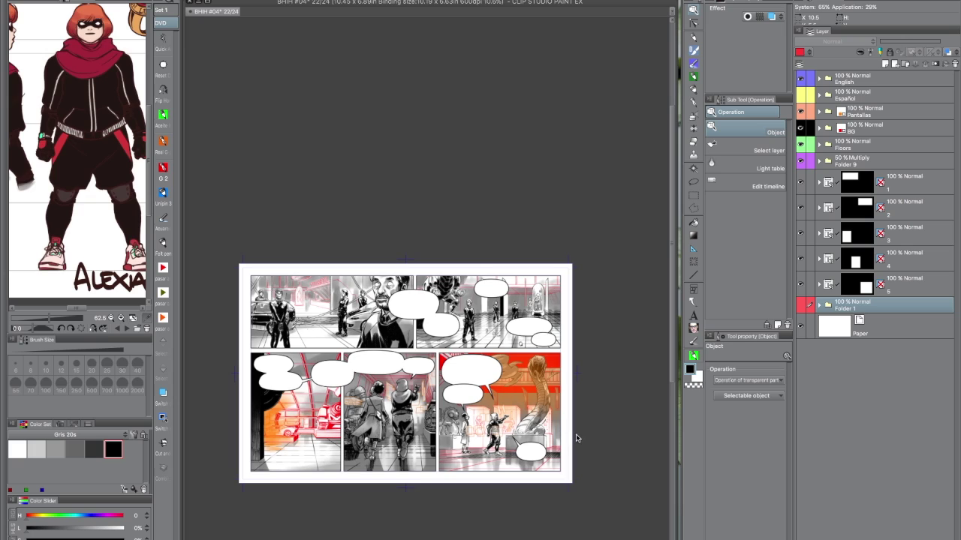
Move the Multiply Folder 9 above the Pantallas folder, directly below Español, and save the page
left_click(874, 128)
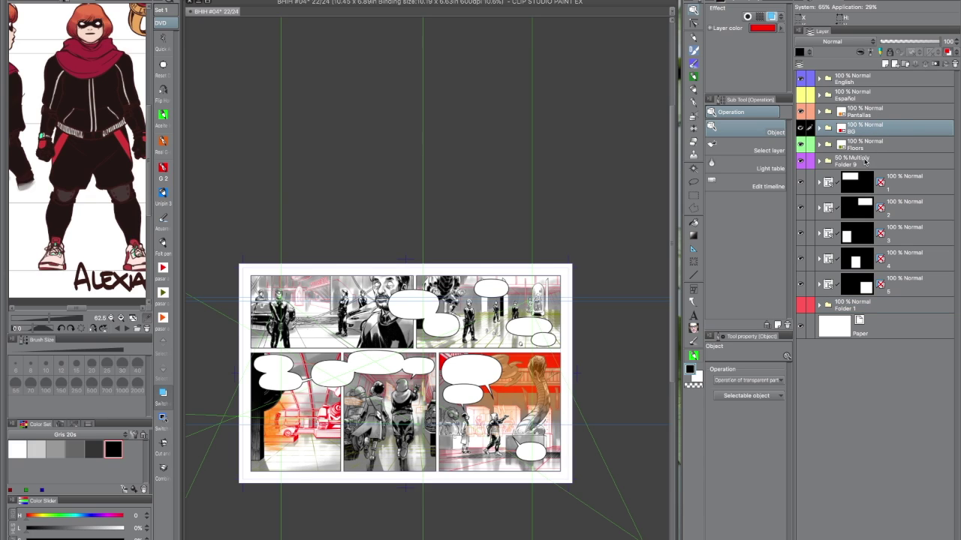
left_click_drag(866, 161, 872, 100)
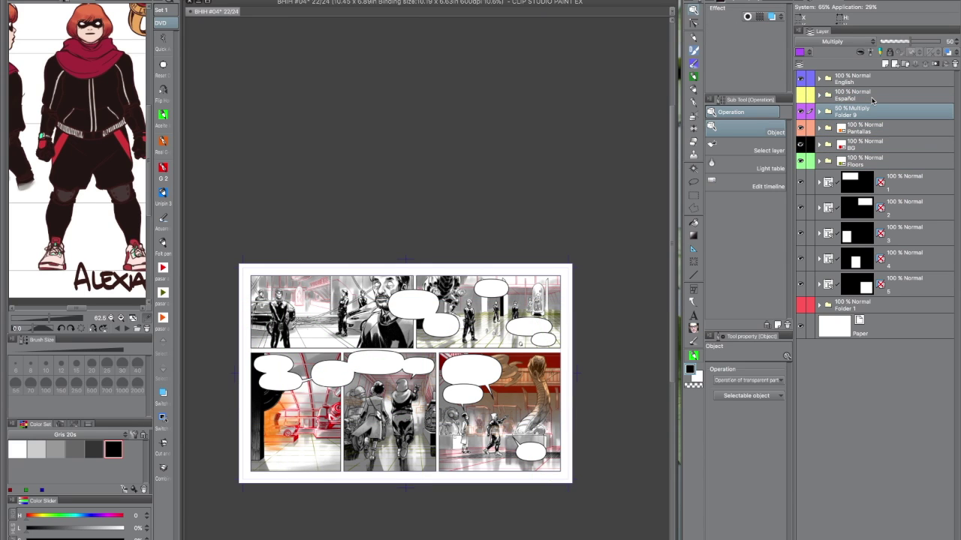
scroll(525, 428, "up", 5)
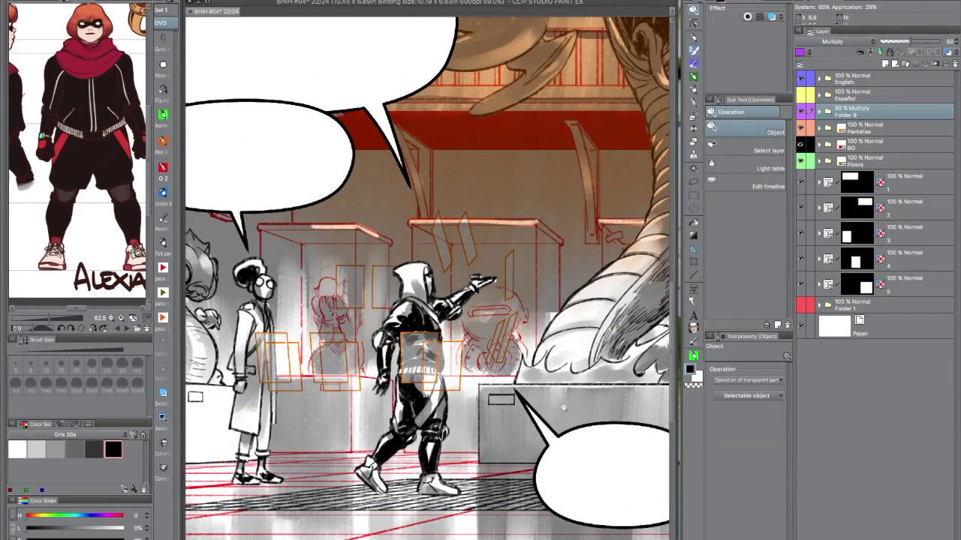
scroll(563, 408, "down", 5)
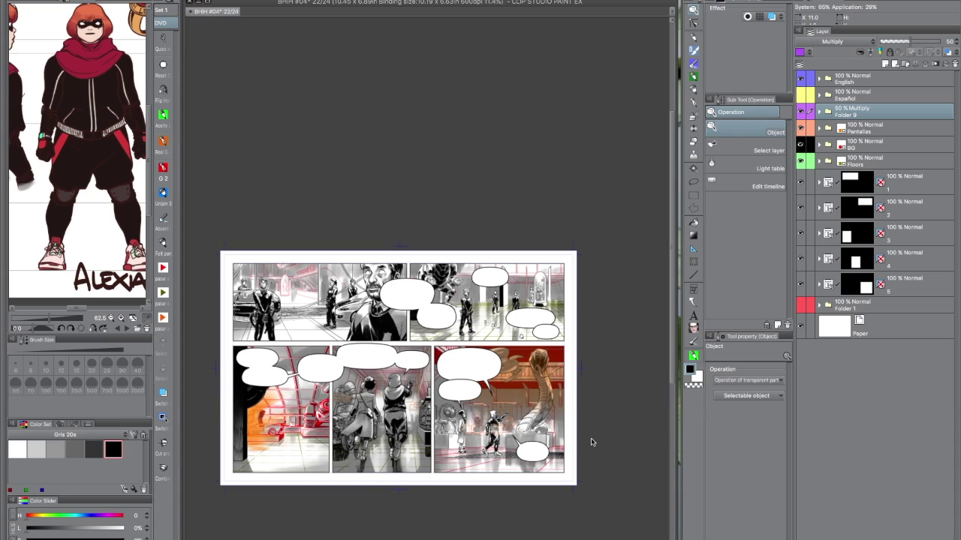
key("super+s")
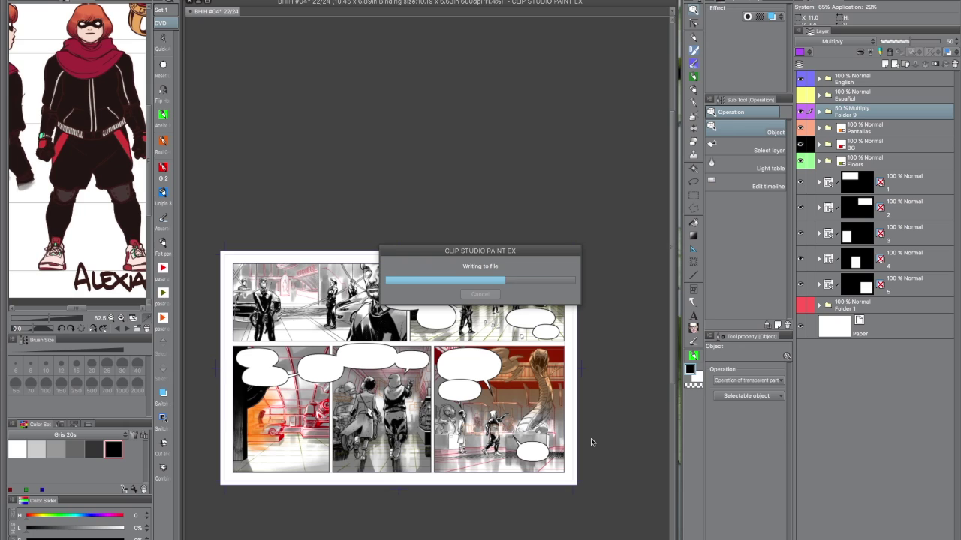
Open the exported file BHIH #04 22.psd
key("super+o")
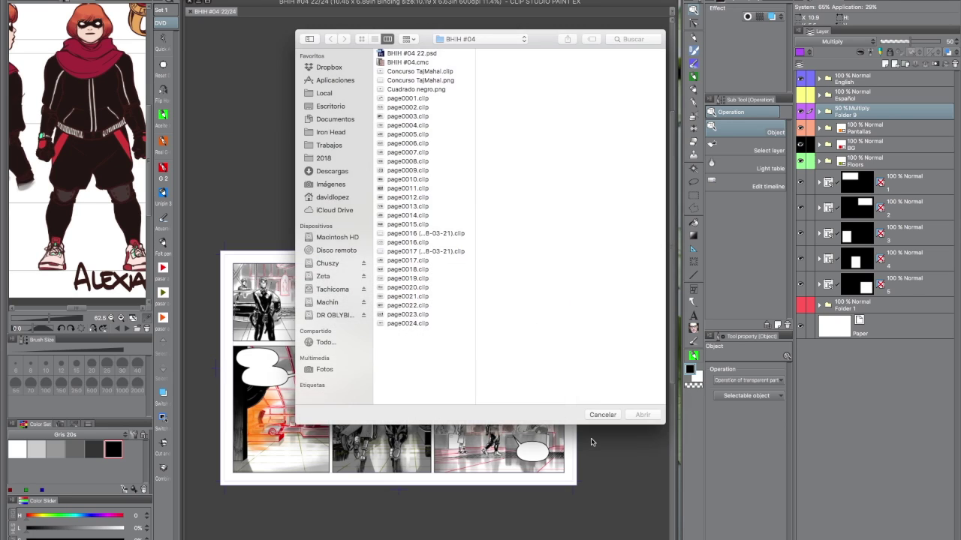
double_click(430, 53)
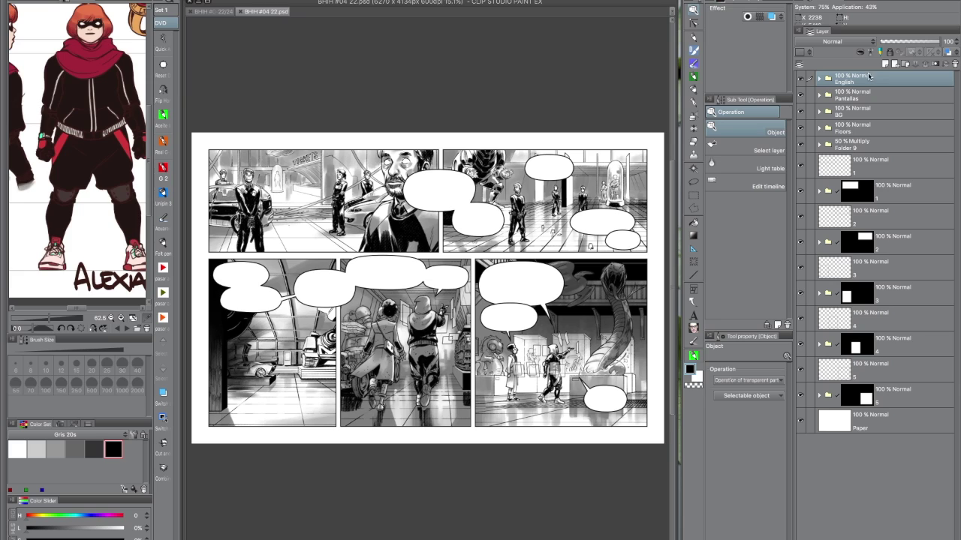
Combine the English folder into a single layer and hide it
left_click(819, 78)
left_click(820, 78)
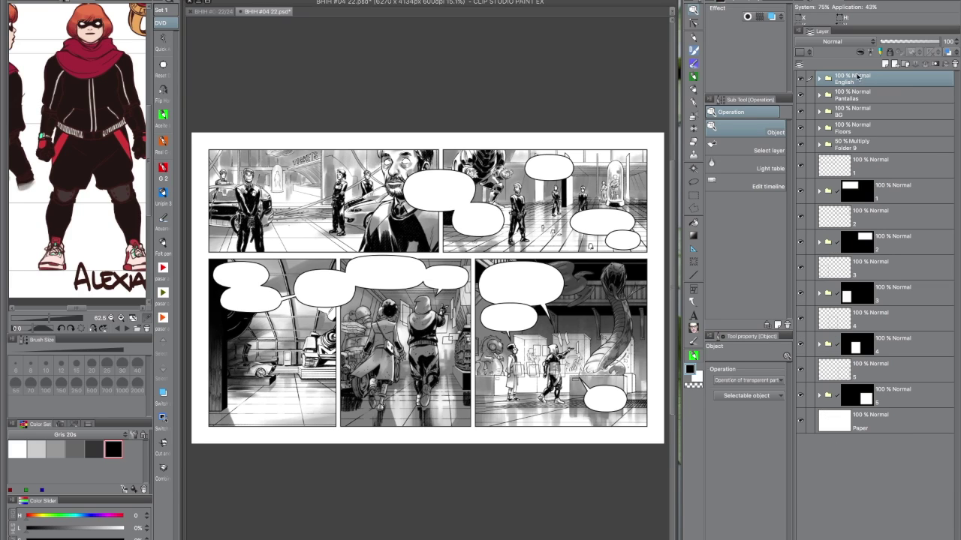
right_click(860, 78)
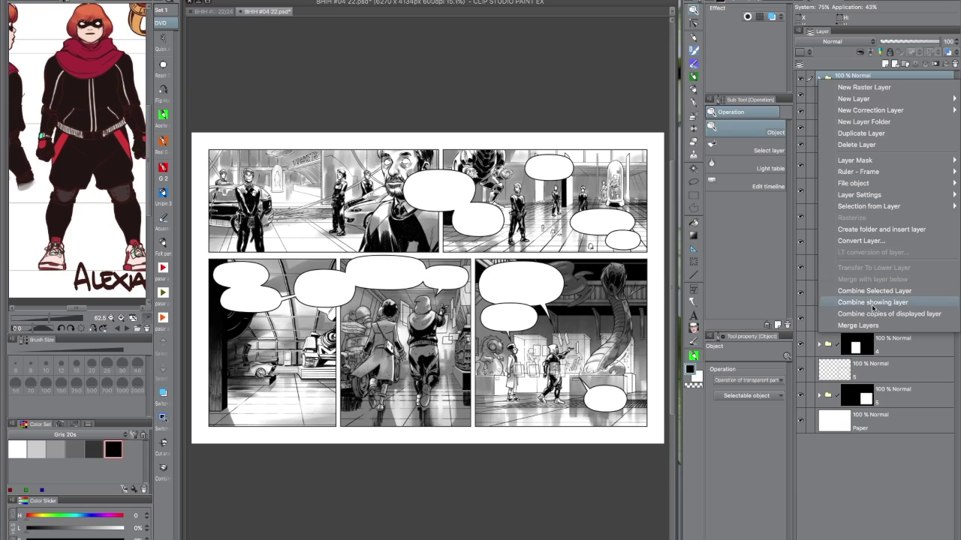
mouse_move(870, 188)
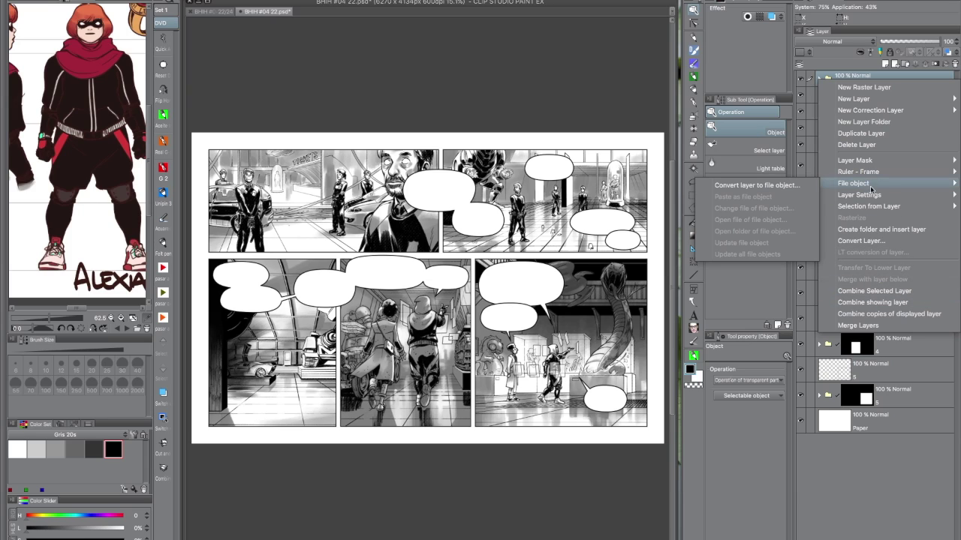
left_click(906, 290)
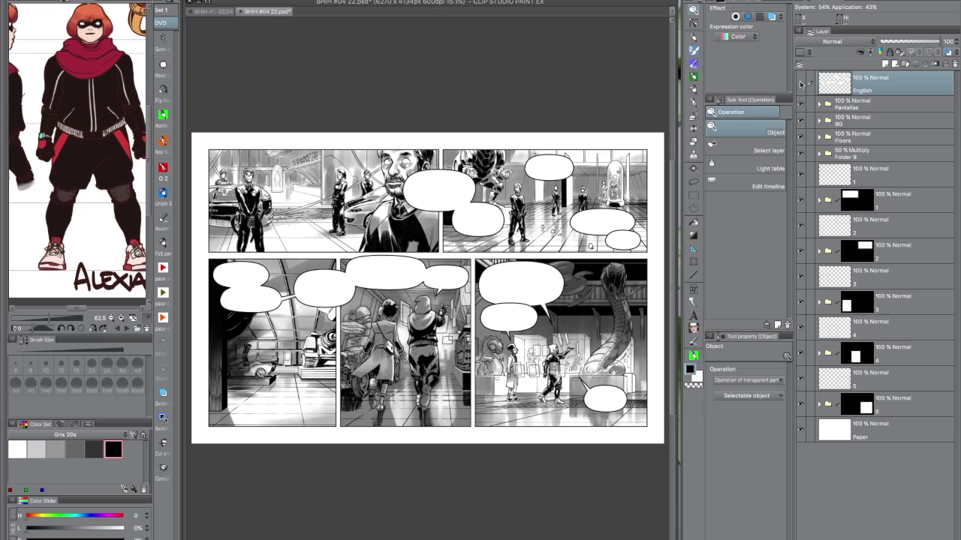
left_click(802, 83)
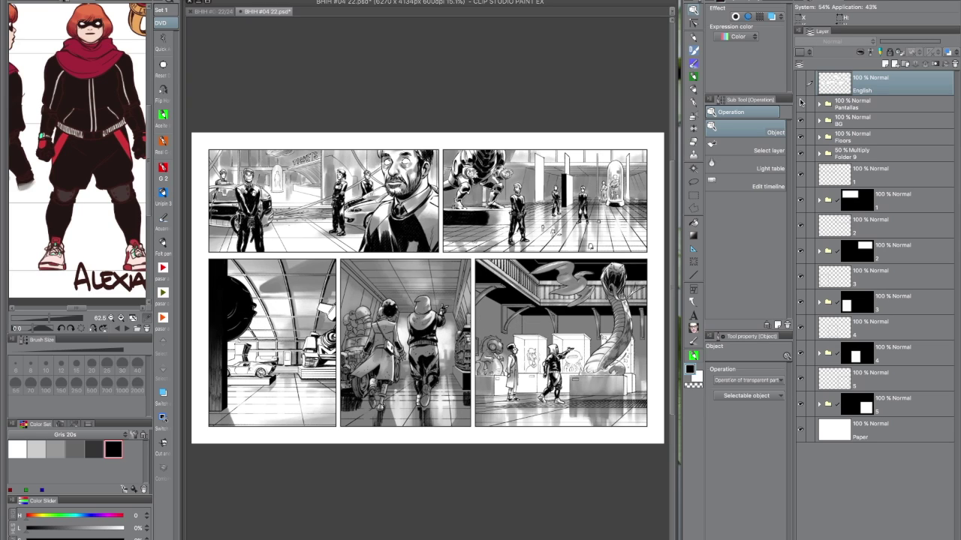
Combine the Pantallas folder into a single layer and turn on the white layer color effect for it
left_click(867, 105)
right_click(863, 105)
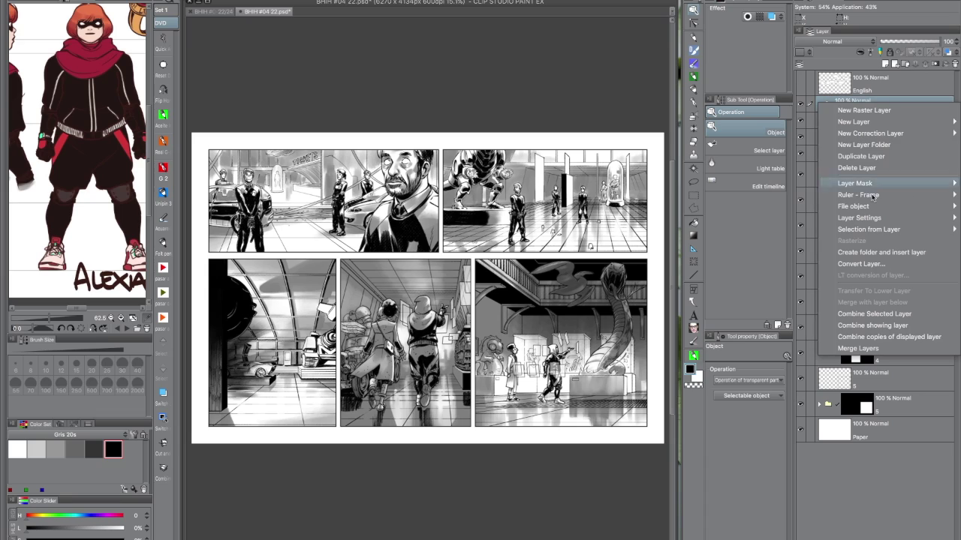
left_click(891, 314)
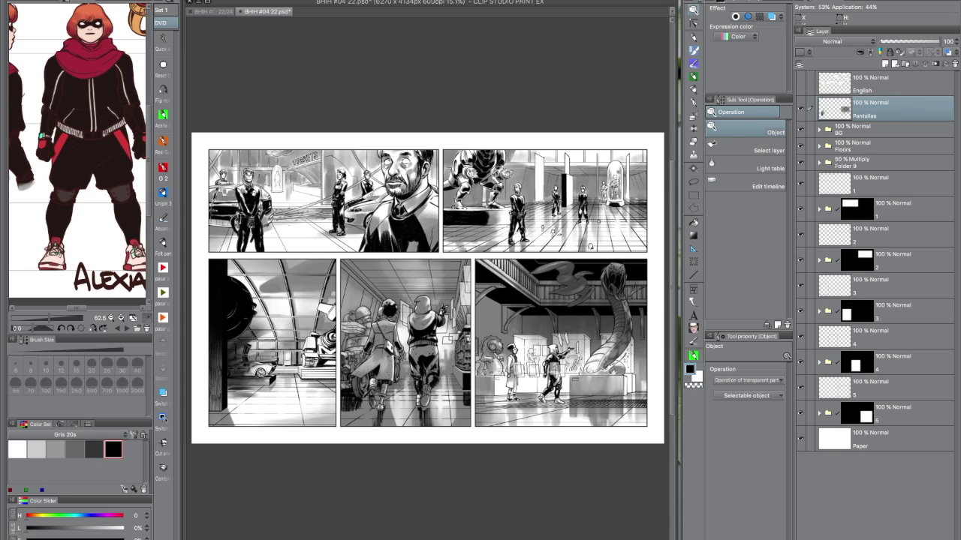
left_click(771, 16)
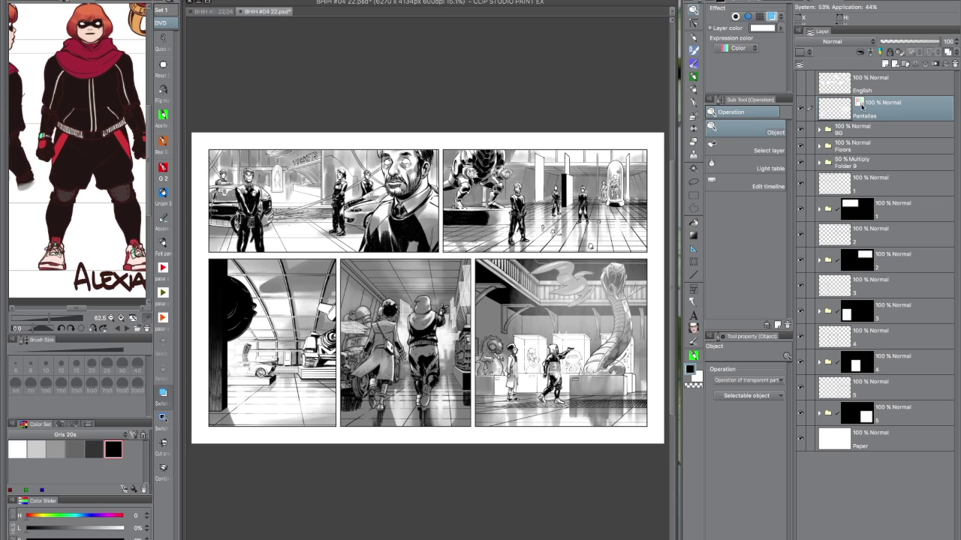
Combine the BG folder into a single layer and set its opacity to 60%
left_click(800, 129)
left_click(800, 130)
left_click(851, 131)
right_click(872, 128)
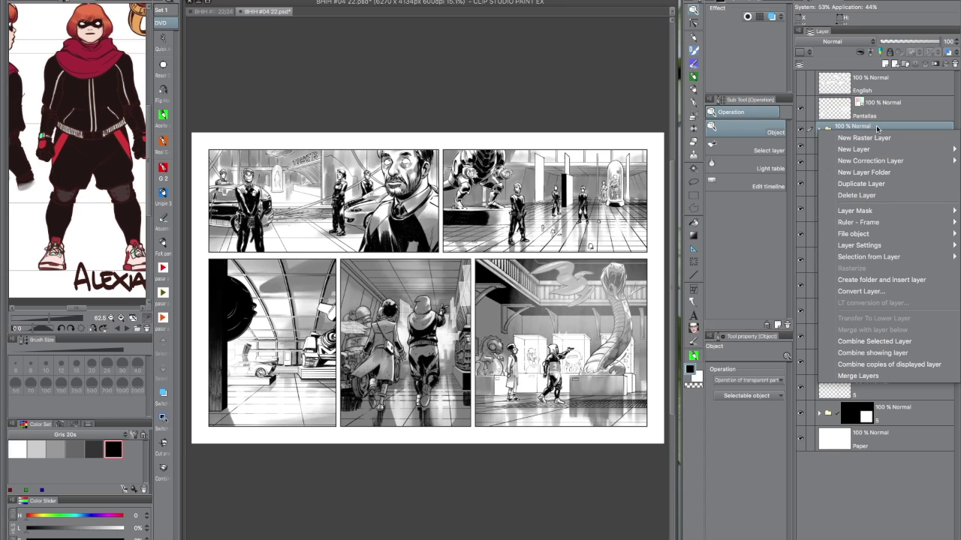
left_click(892, 342)
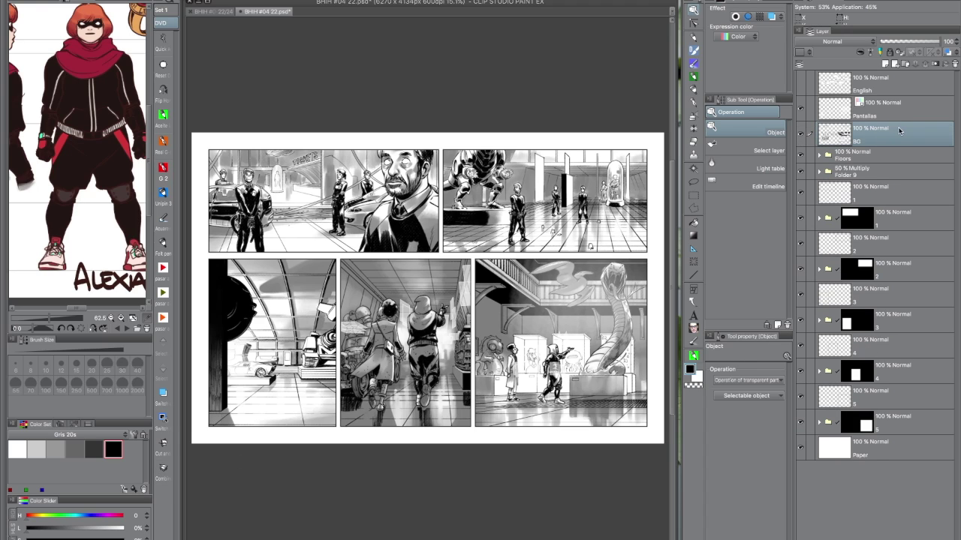
left_click(945, 40)
type("80")
key("Return")
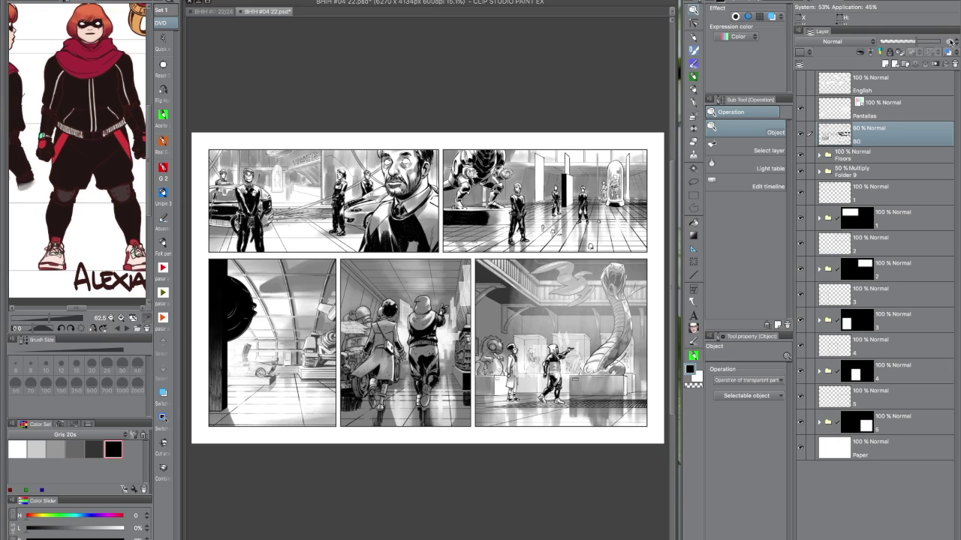
left_click(869, 154)
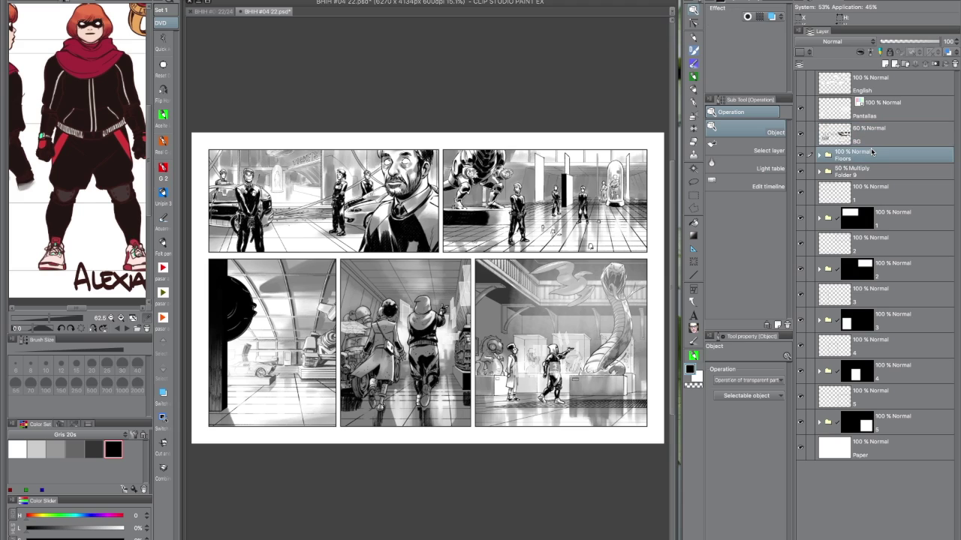
left_click(164, 469)
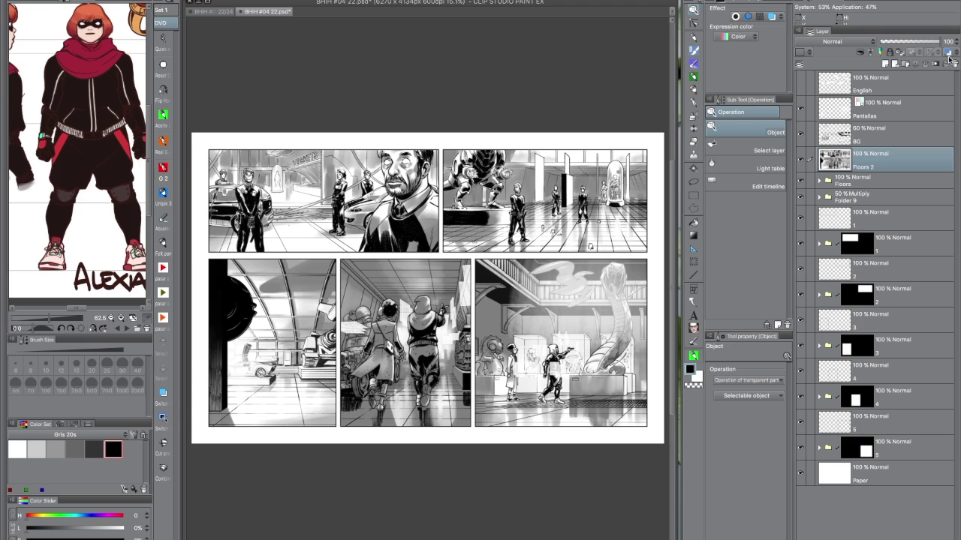
left_click(800, 162)
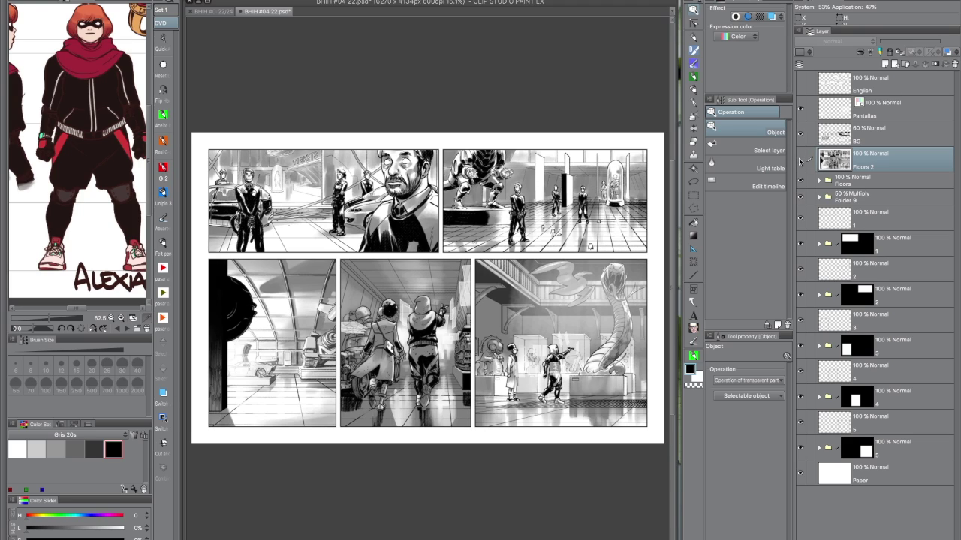
left_click(800, 161)
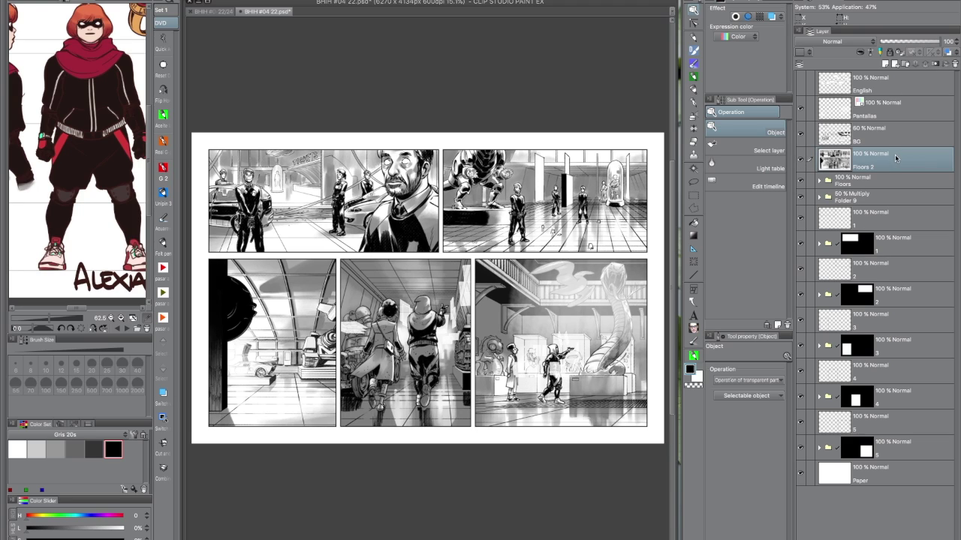
key("Delete")
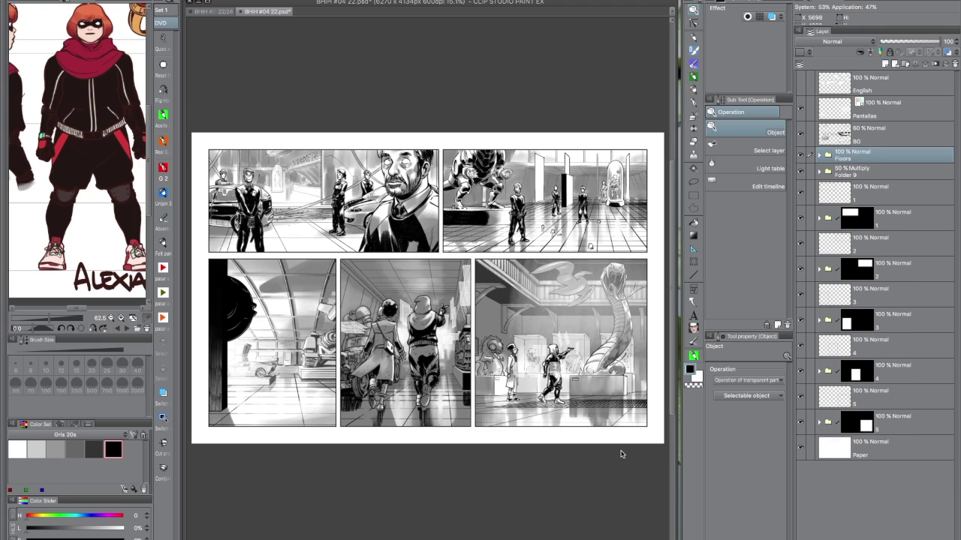
Combine the Floors folder and its masked layers into a single layer and set its opacity to 30%
left_click(820, 155)
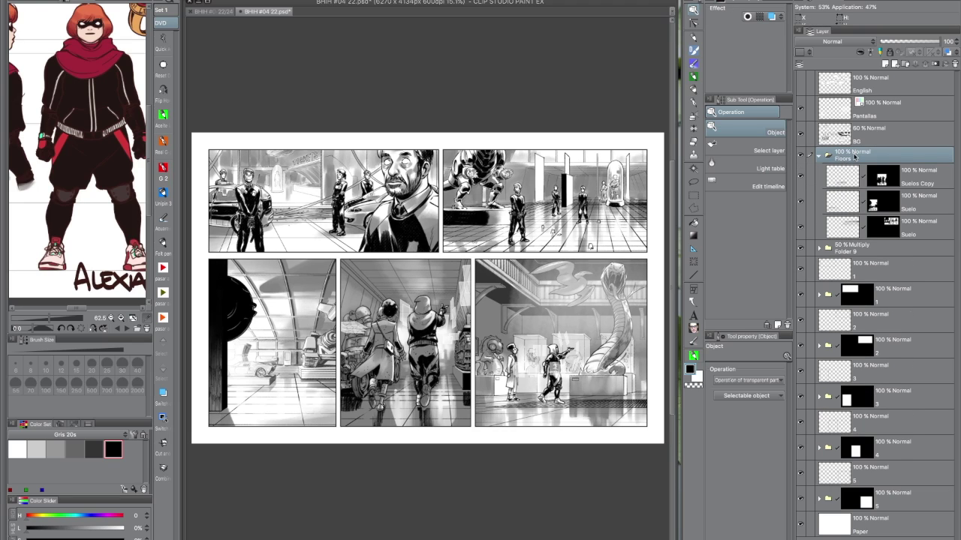
right_click(856, 153)
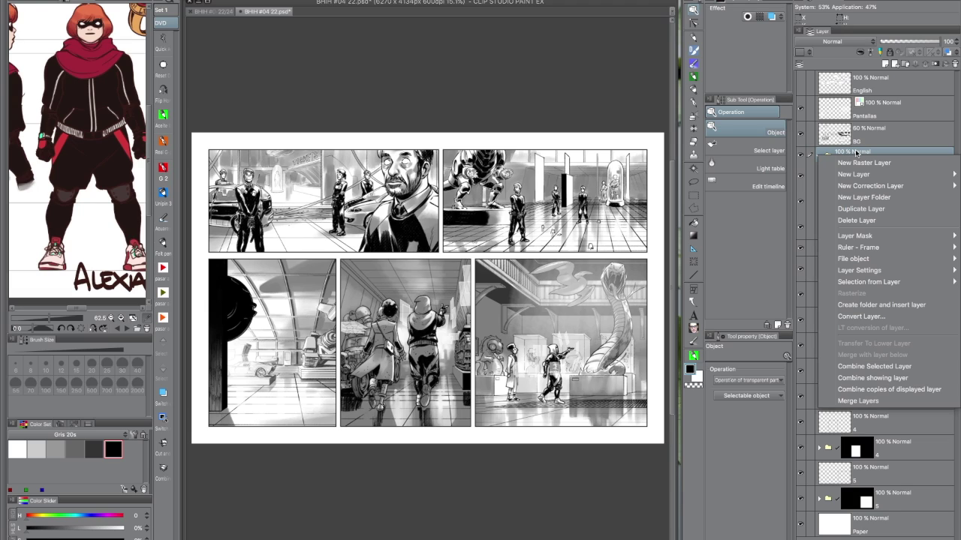
left_click(884, 367)
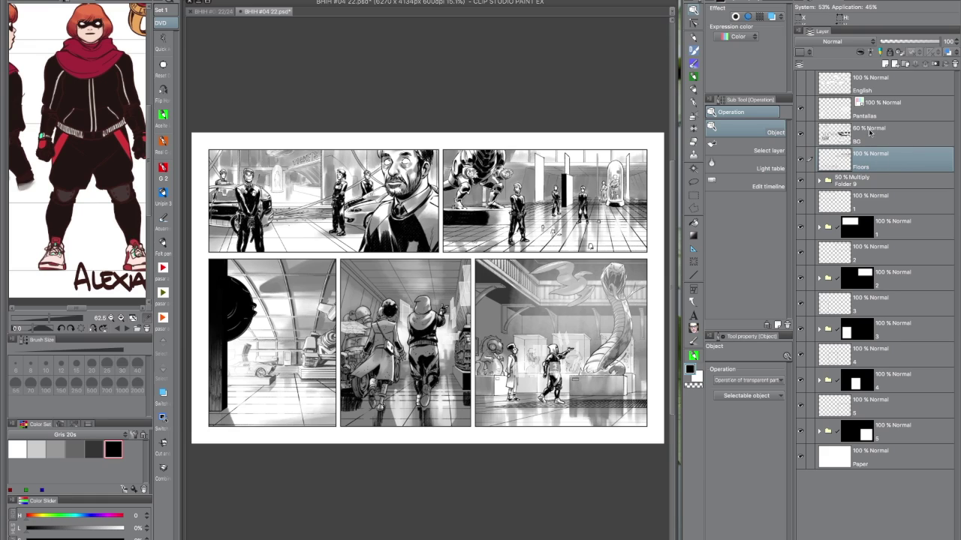
left_click(948, 42)
type("30")
key("Return")
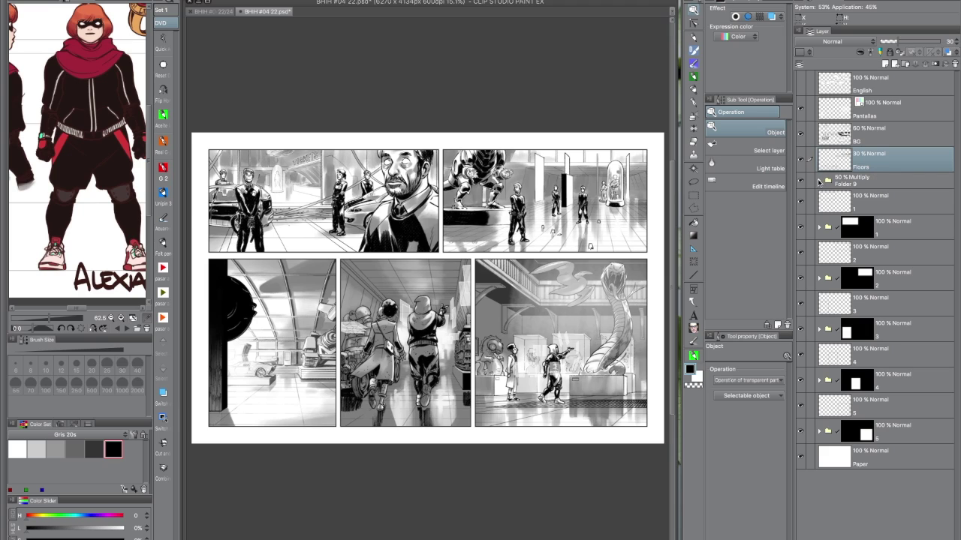
Raise the opacity of the Multiply Folder 9 to 100% and combine the folder into a single layer
left_click(821, 180)
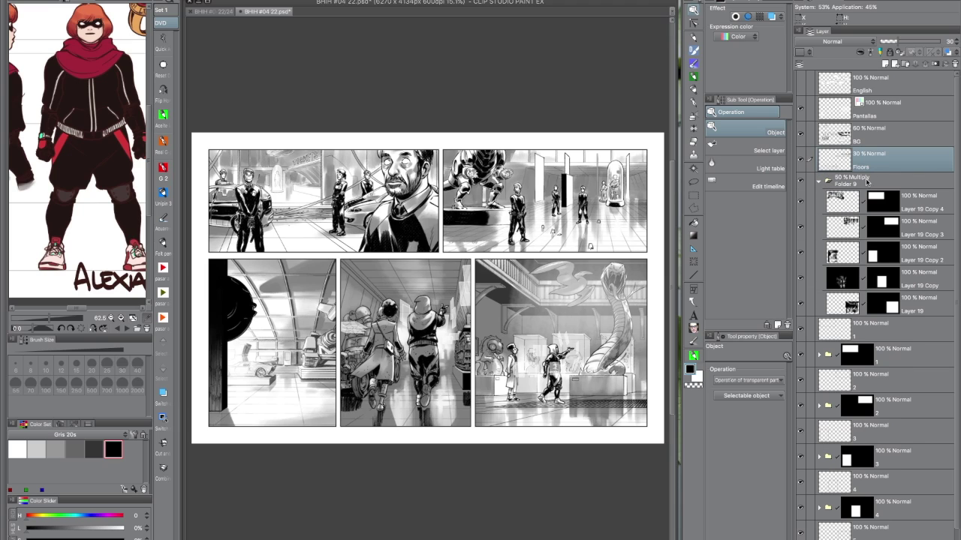
left_click(819, 182)
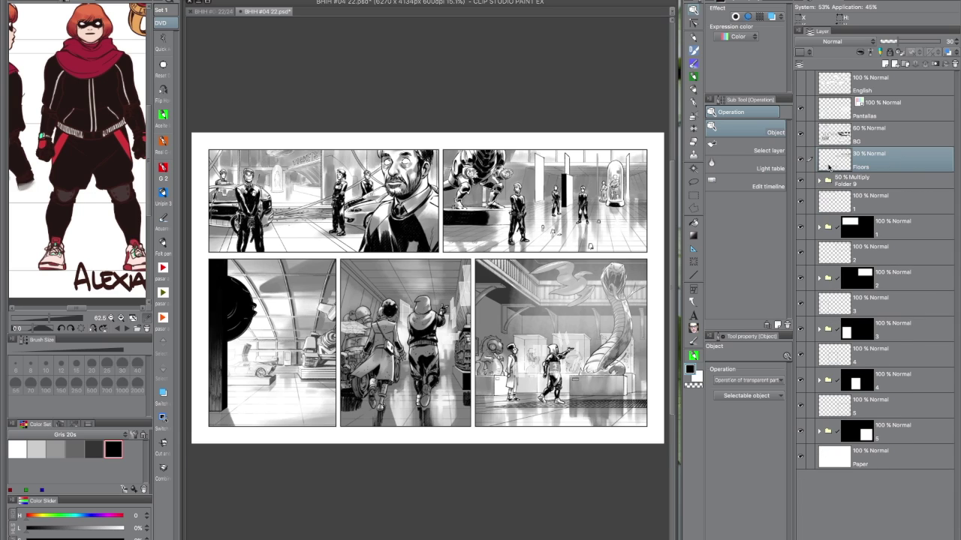
left_click(872, 179)
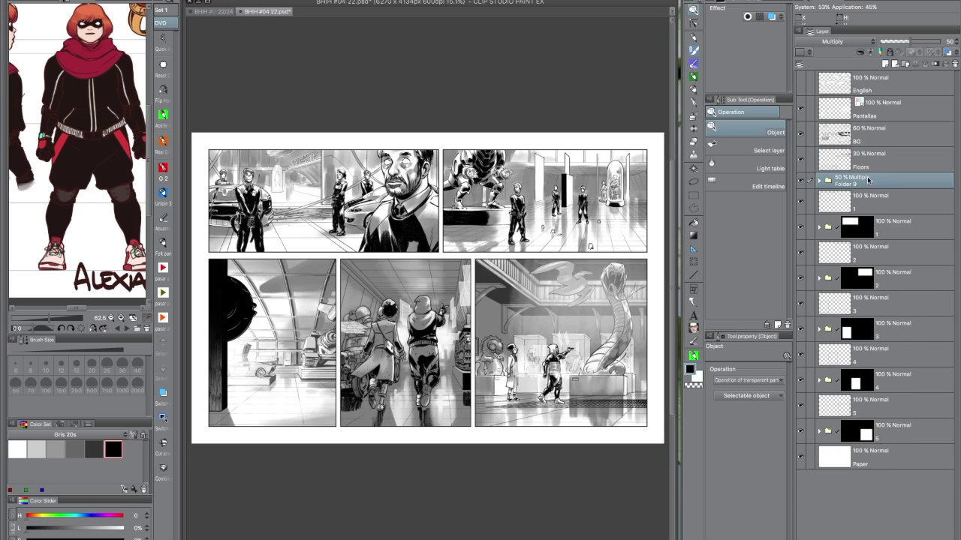
left_click_drag(910, 42, 958, 43)
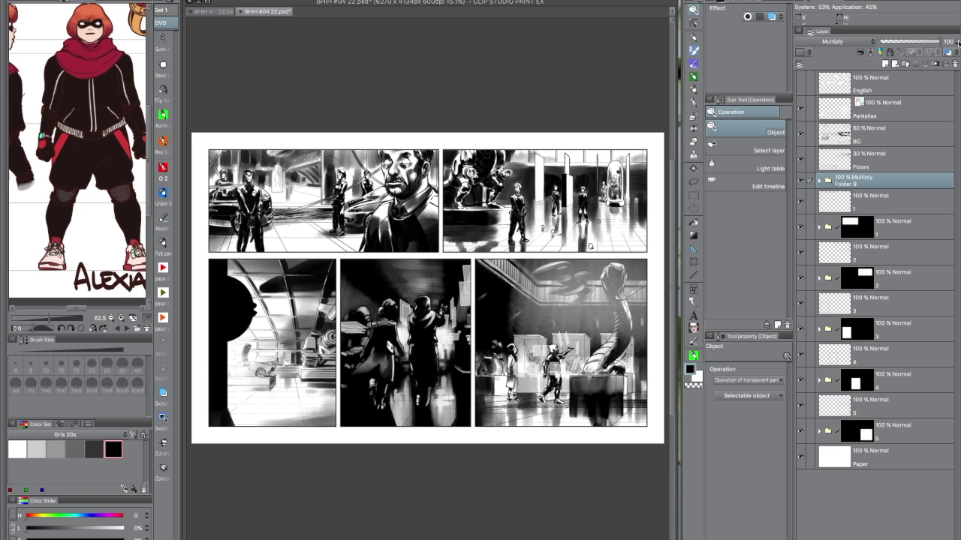
right_click(890, 186)
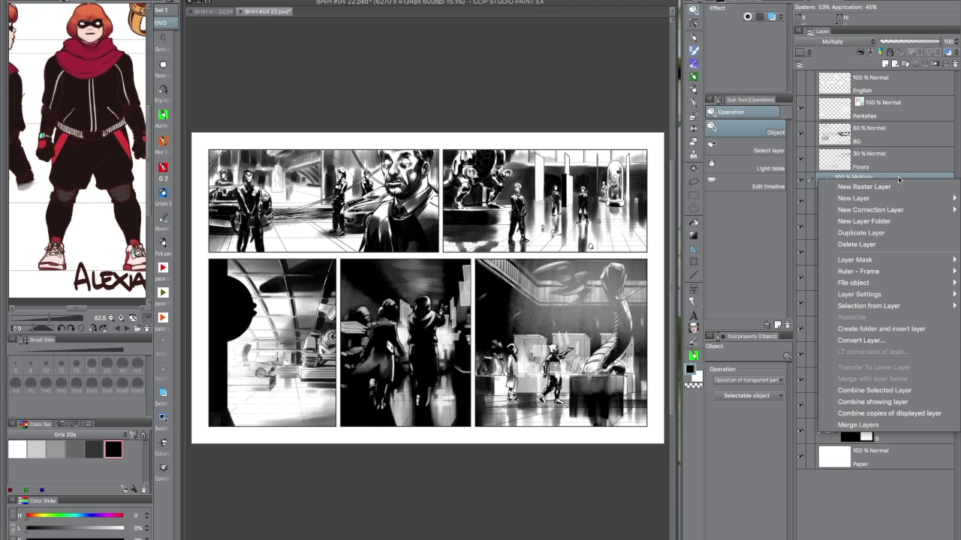
left_click(884, 391)
Set the opacity of the merged Folder 9 layer to 50%
mouse_move(948, 42)
type("50")
key("Return")
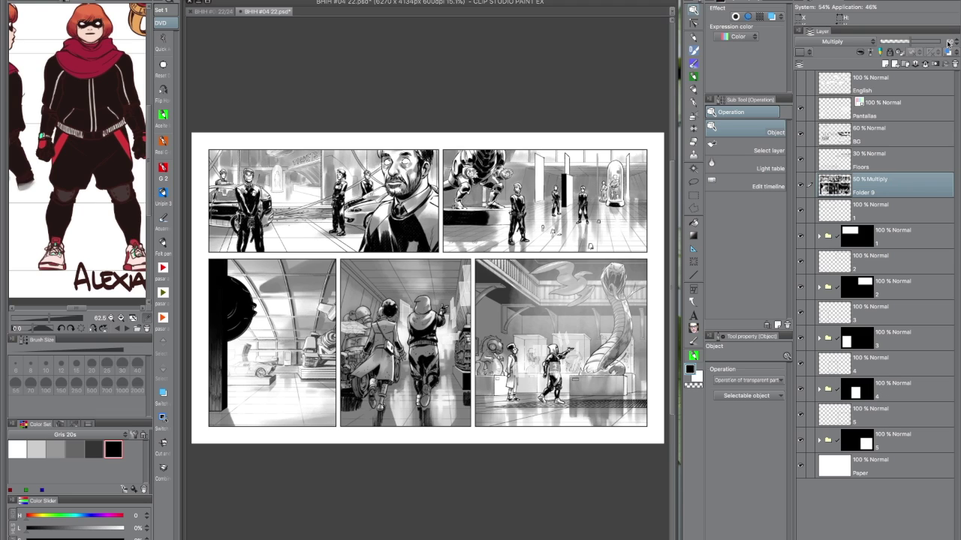
Move the frame border layers 2, 3, 4 and 5 directly below border layer 1, above the panel folders
left_click(800, 210)
left_click(801, 210)
left_click(800, 211)
left_click(800, 211)
left_click(841, 414)
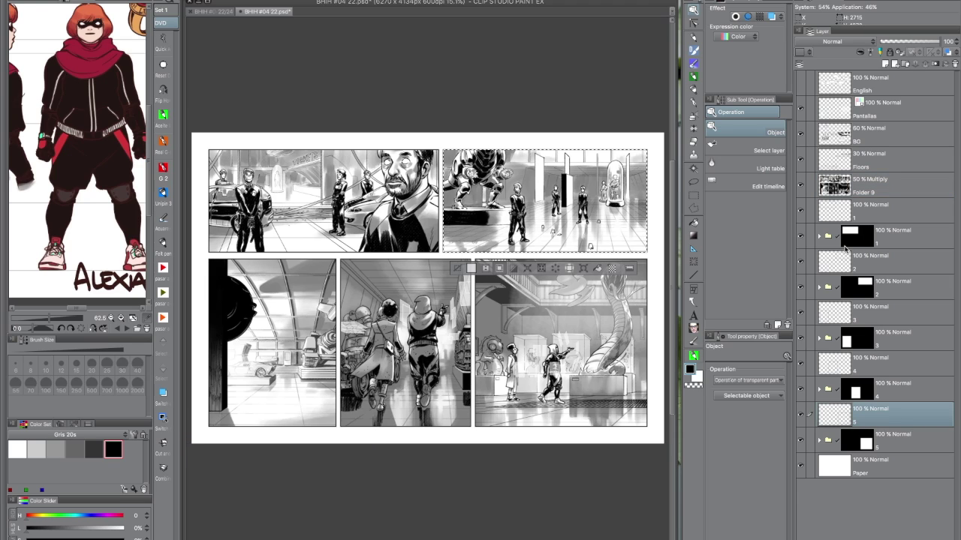
key("ctrl+d")
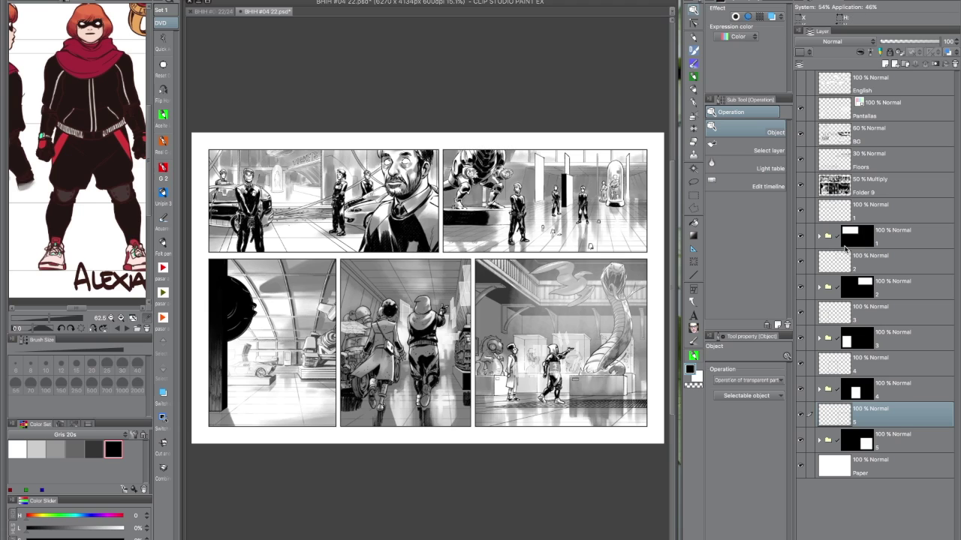
left_click(902, 360, "ctrl")
left_click(897, 309, "ctrl")
left_click(899, 259, "ctrl")
left_click_drag(899, 259, 900, 220)
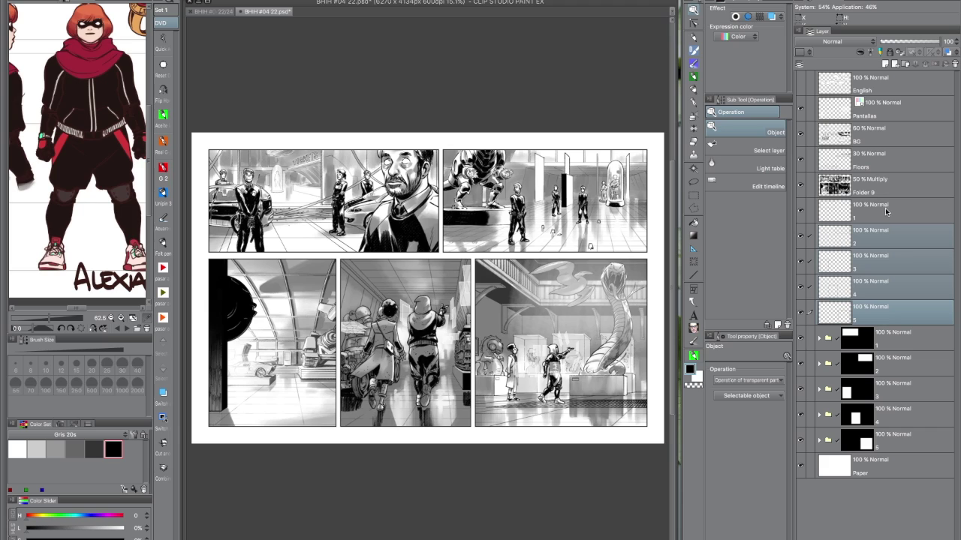
Combine border layers 1 to 5 into a single layer and rename it Frames
left_click(891, 208, "ctrl")
right_click(916, 206)
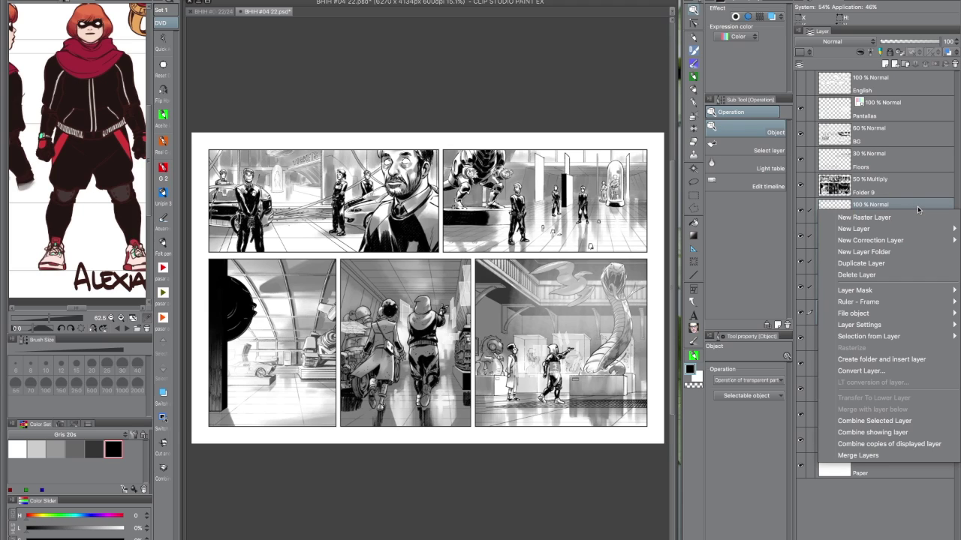
left_click(902, 422)
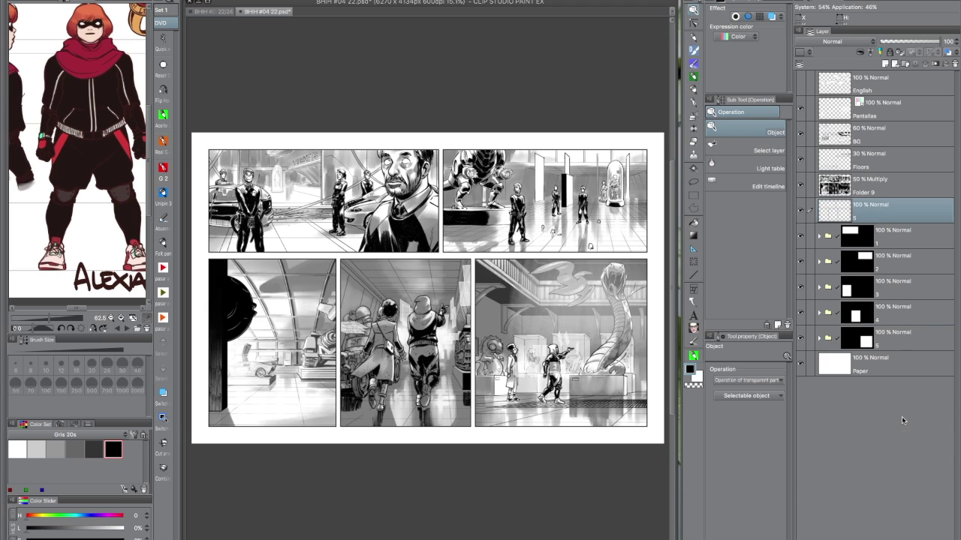
double_click(856, 217)
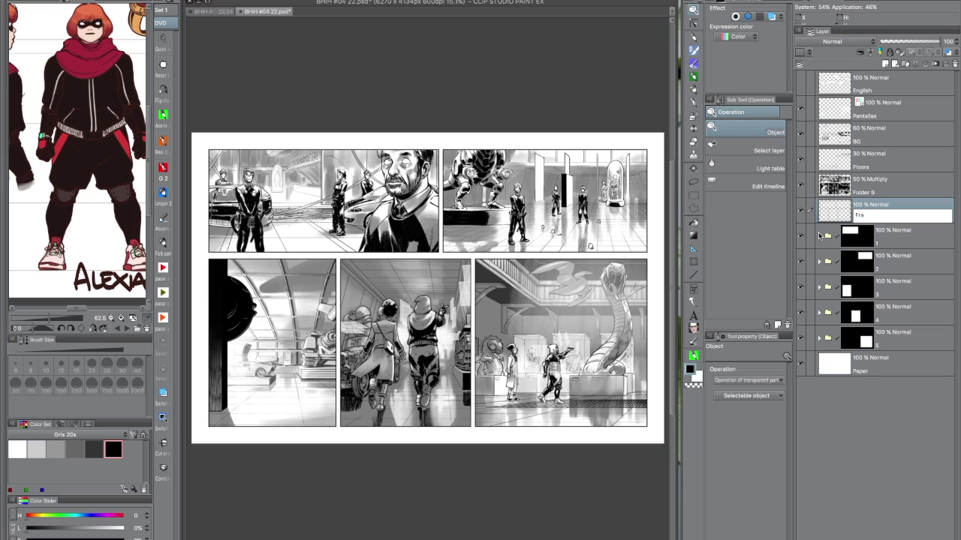
key("Return")
Combine the masked panel folders 1 to 5 into a single layer
left_click(903, 237)
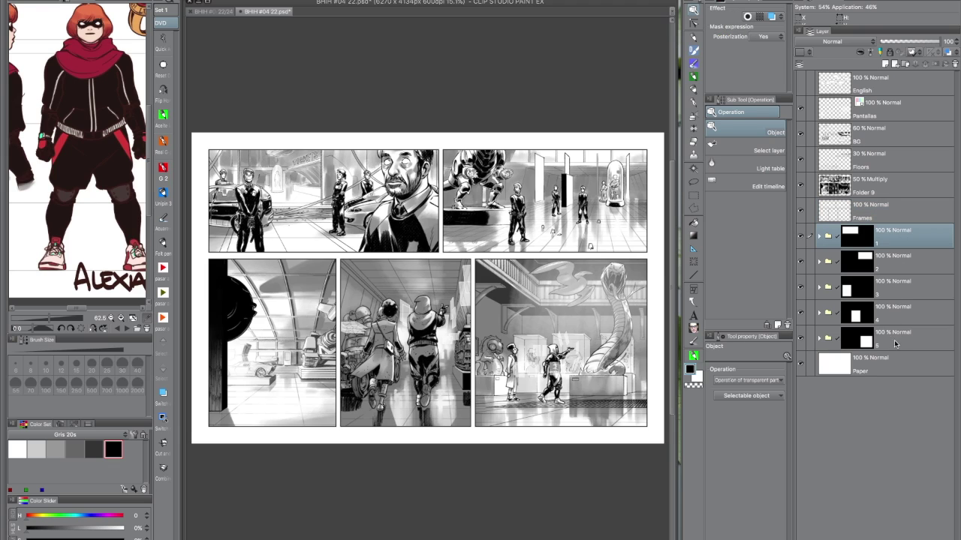
right_click(905, 235)
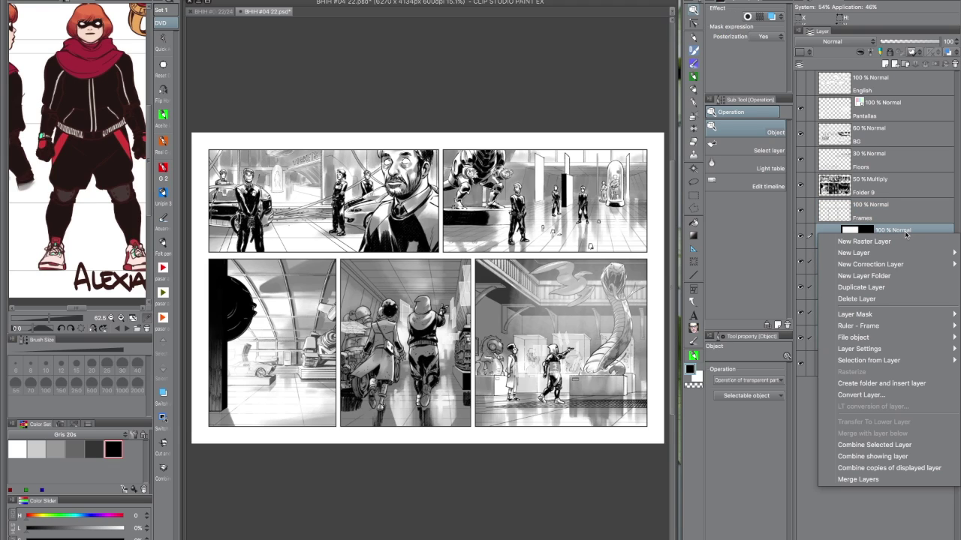
left_click(887, 444)
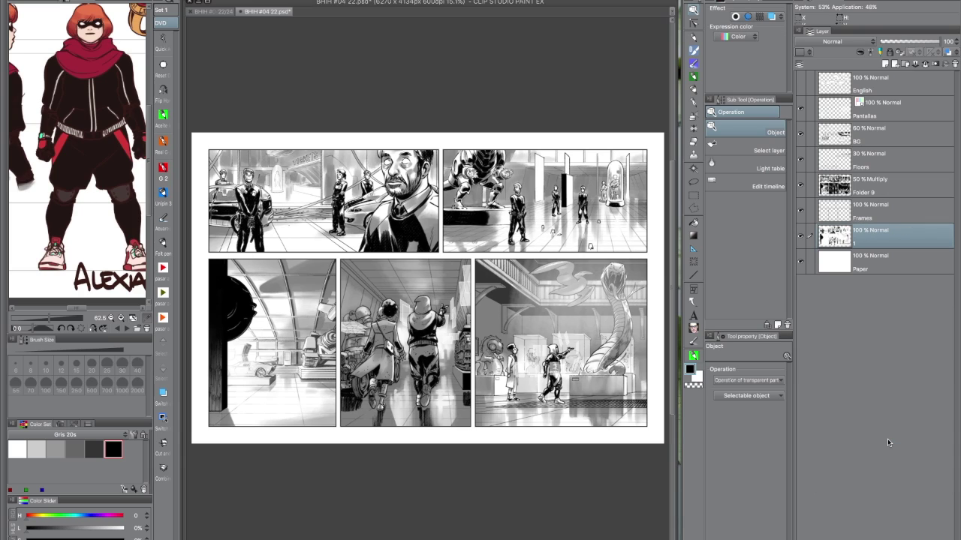
Convert the brightness of the merged panel art layer to opacity
left_click(854, 228, "ctrl")
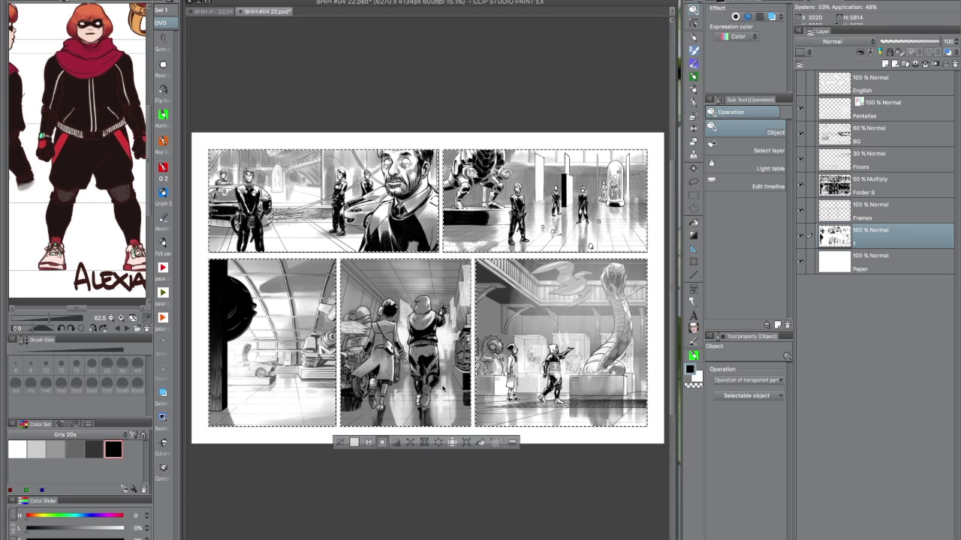
key("ctrl+d")
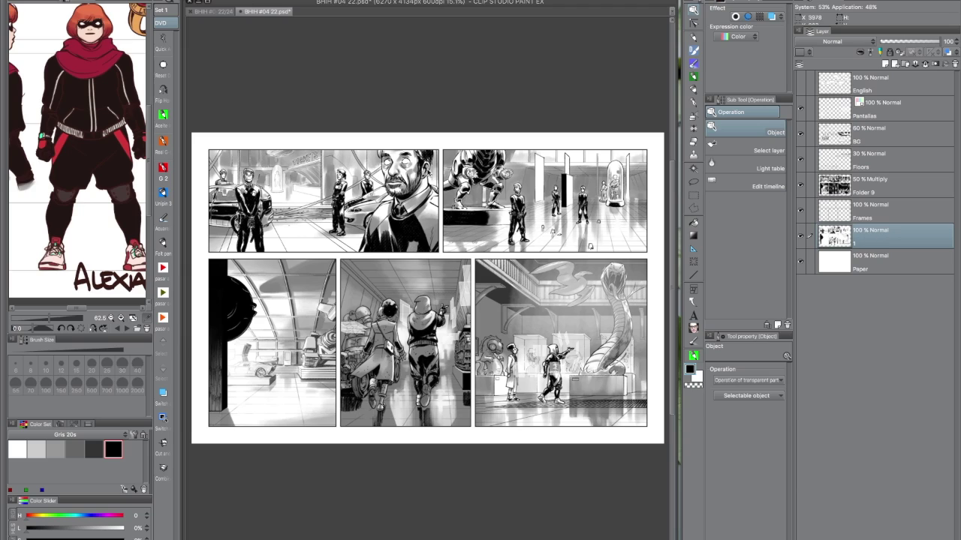
left_click(135, 1)
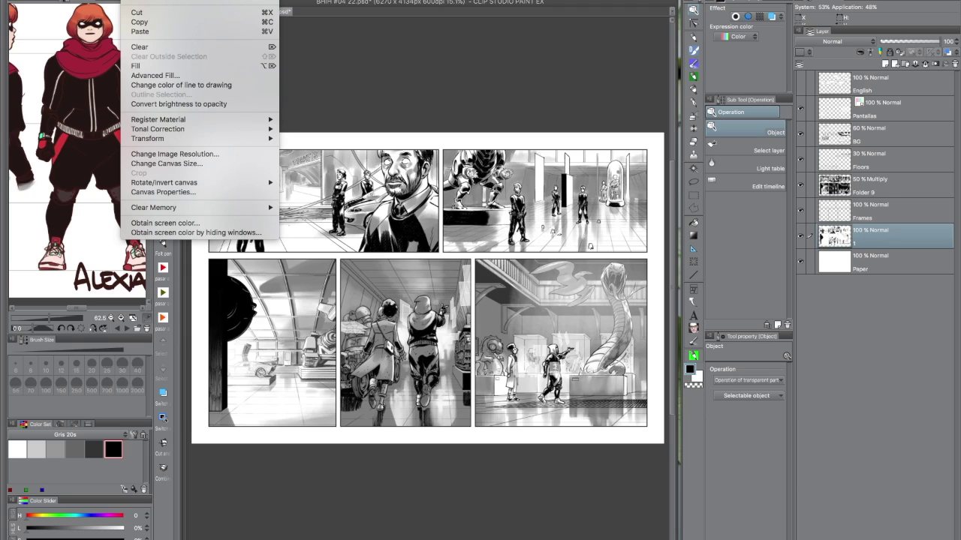
left_click(222, 104)
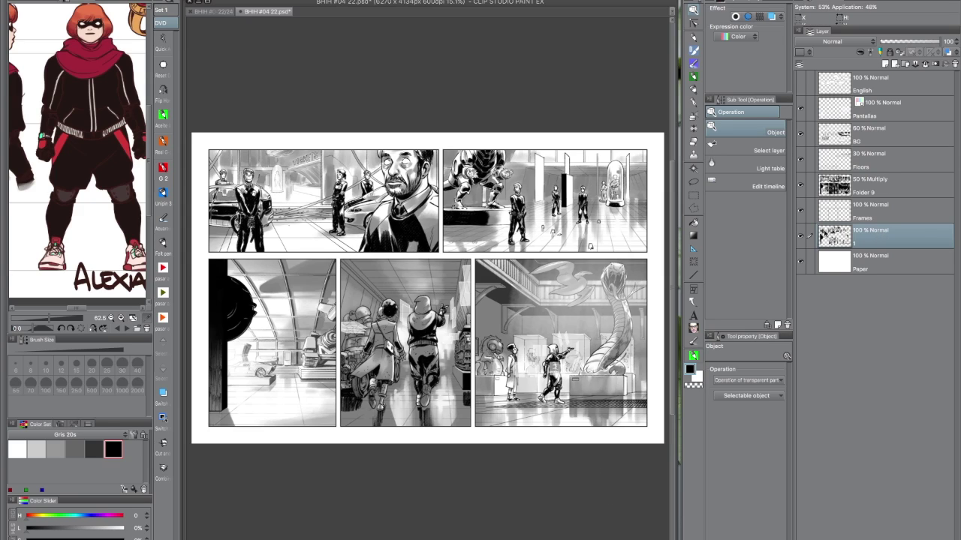
Inspect the converted art layer's transparency by loading its contents as a selection, and clear the selection
scroll(446, 389, "up", 3)
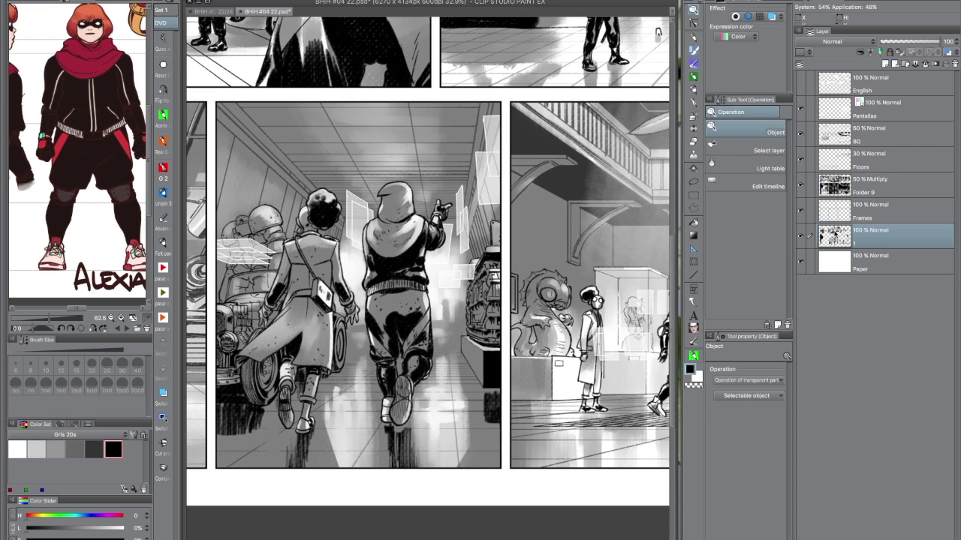
left_click(833, 235, "ctrl")
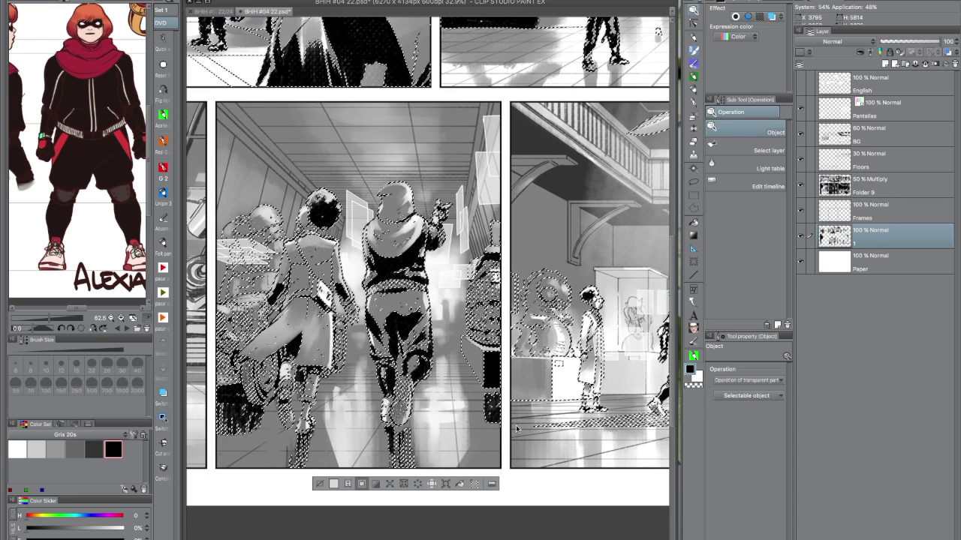
scroll(517, 428, "down", 4)
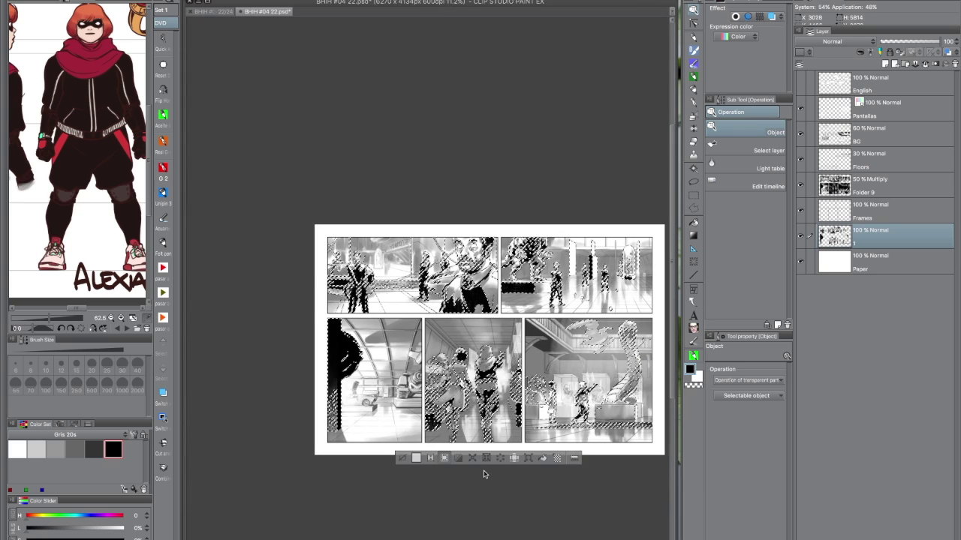
key("ctrl+d")
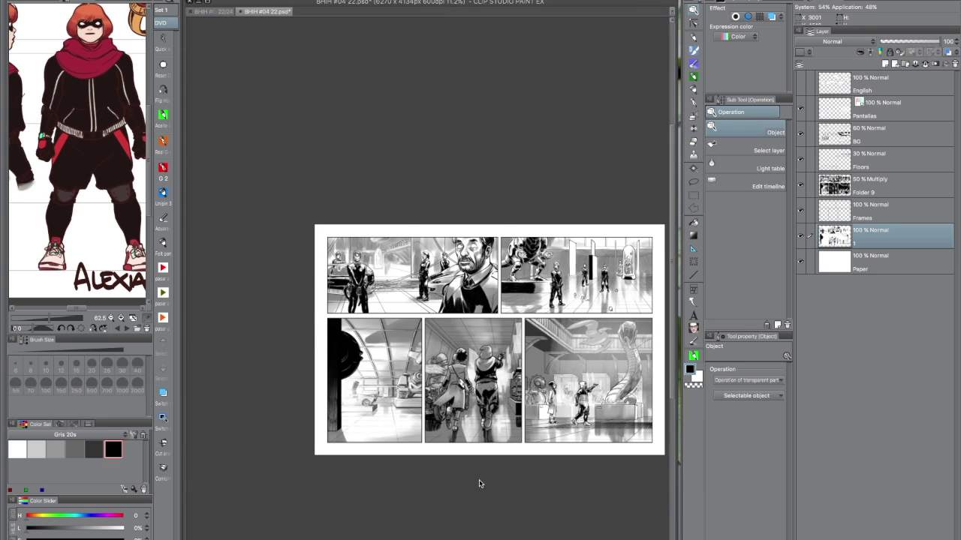
Undo the layer merges back to the separate folders and collapse the Floors folder
key("F5")
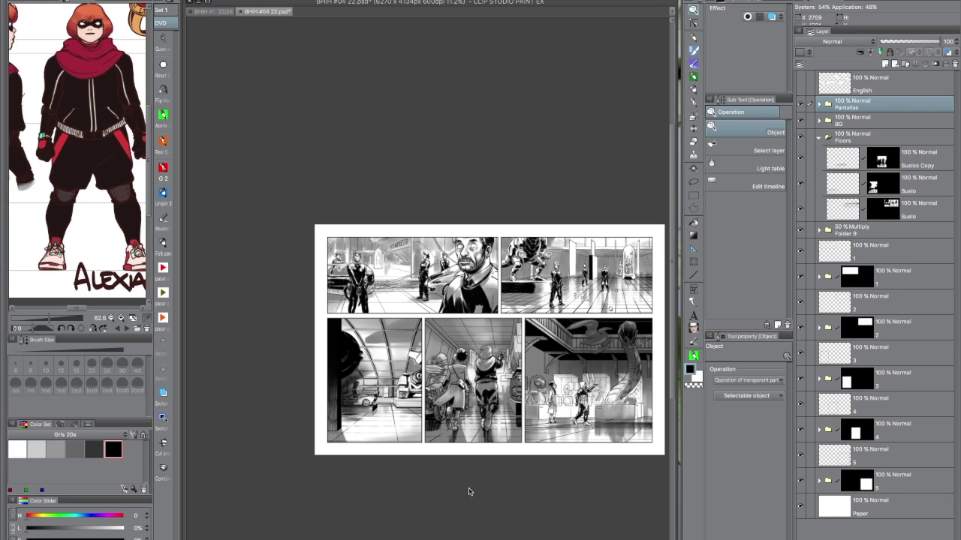
left_click(820, 140)
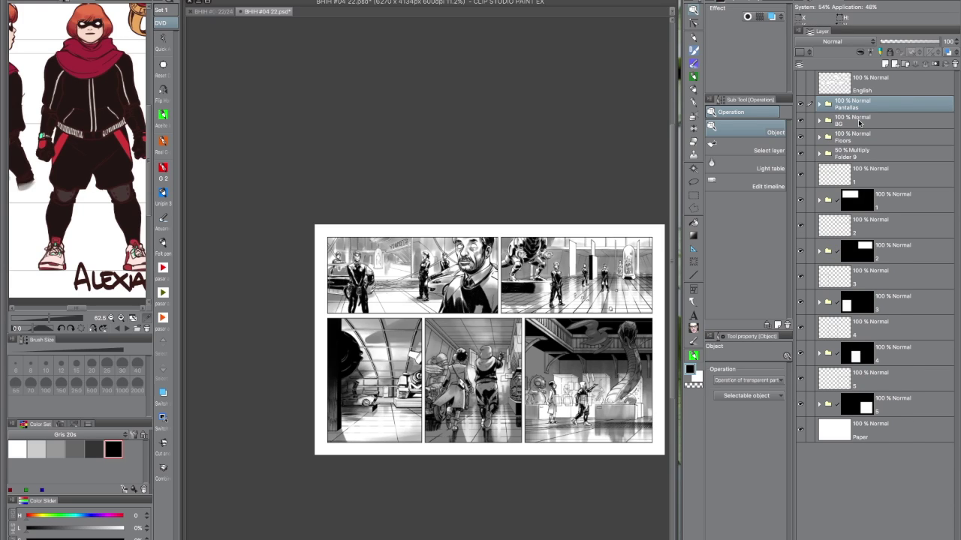
Combine the BG folder and the Floors folder into one single layer each
left_click(863, 123)
right_click(892, 122)
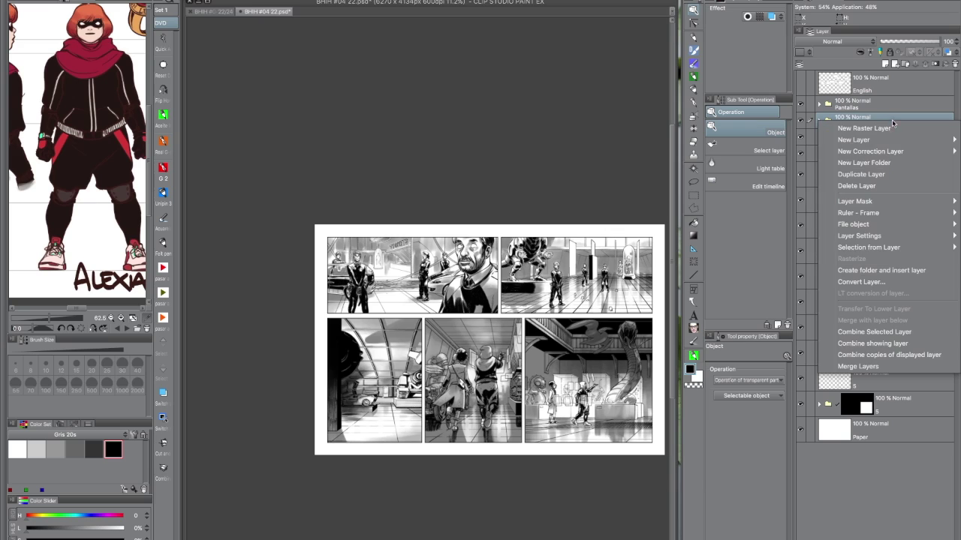
left_click(904, 333)
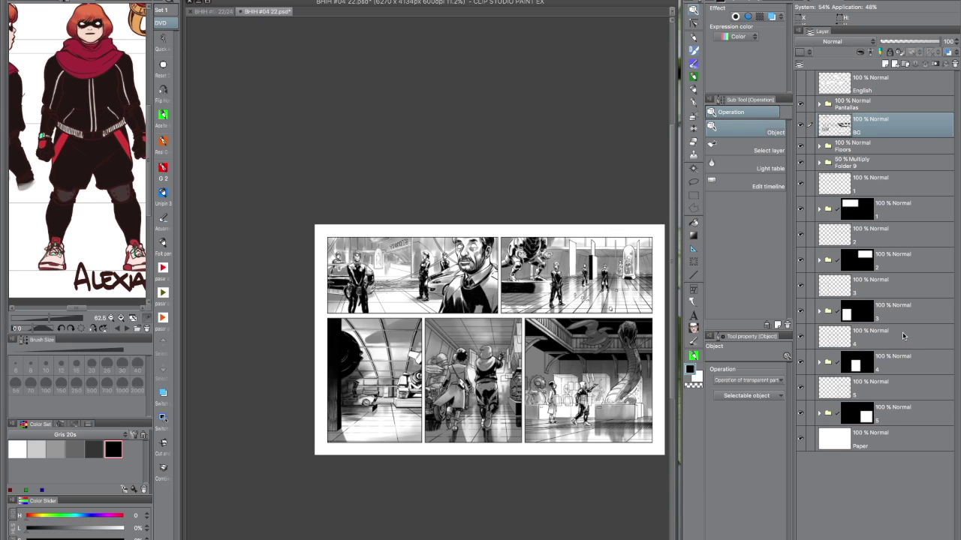
right_click(869, 149)
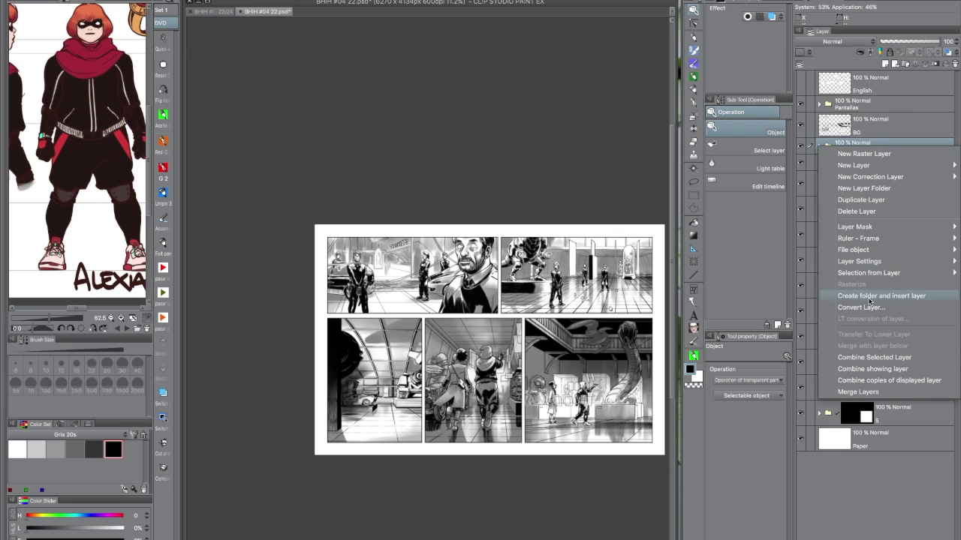
left_click(881, 360)
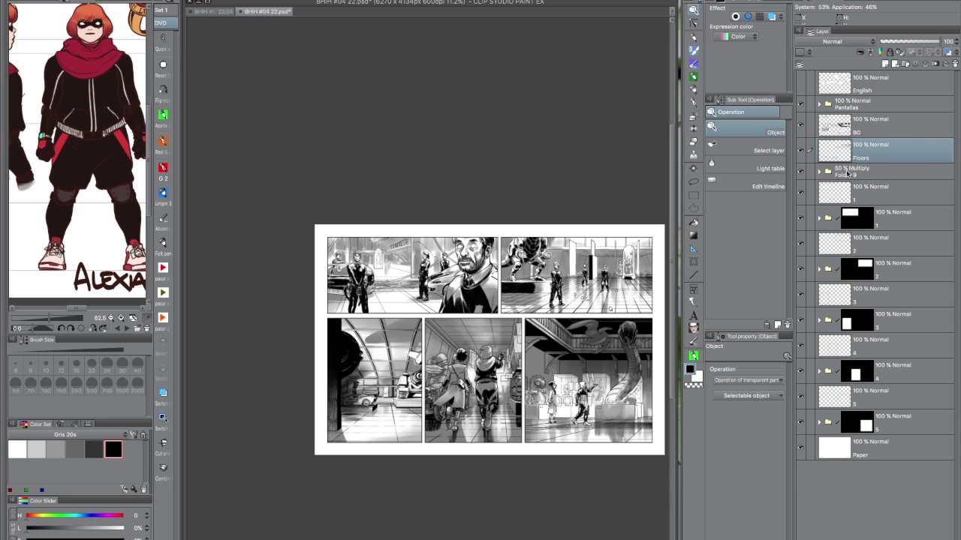
Combine the masked layers inside Folder 9 into one layer and set its opacity to 60%
left_click(825, 171)
left_click(922, 194)
left_click(925, 300, "shift")
right_click(926, 193)
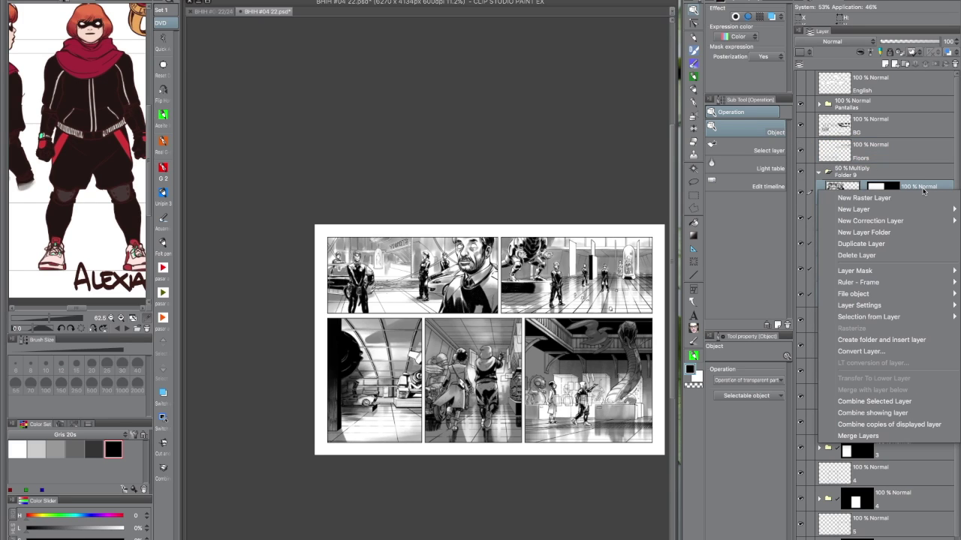
left_click(894, 403)
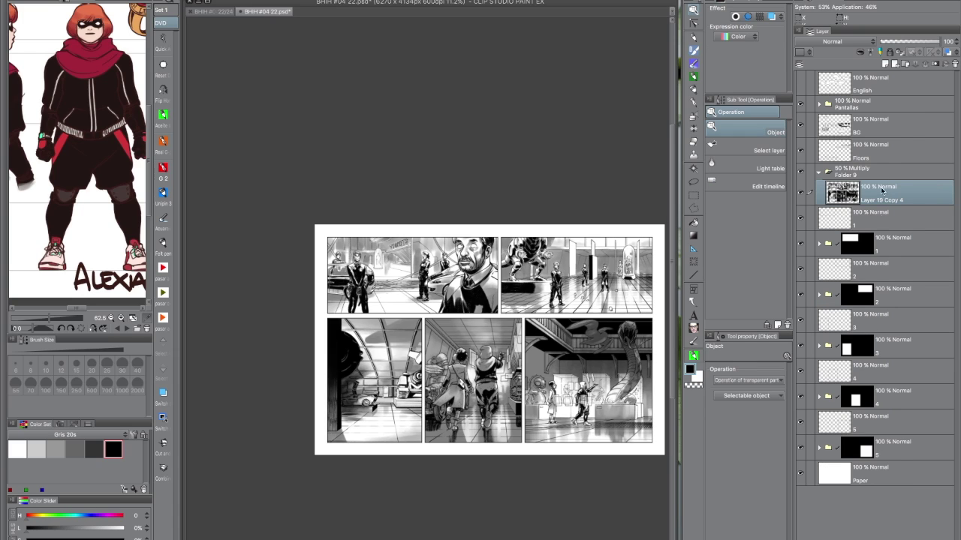
left_click_drag(937, 42, 915, 42)
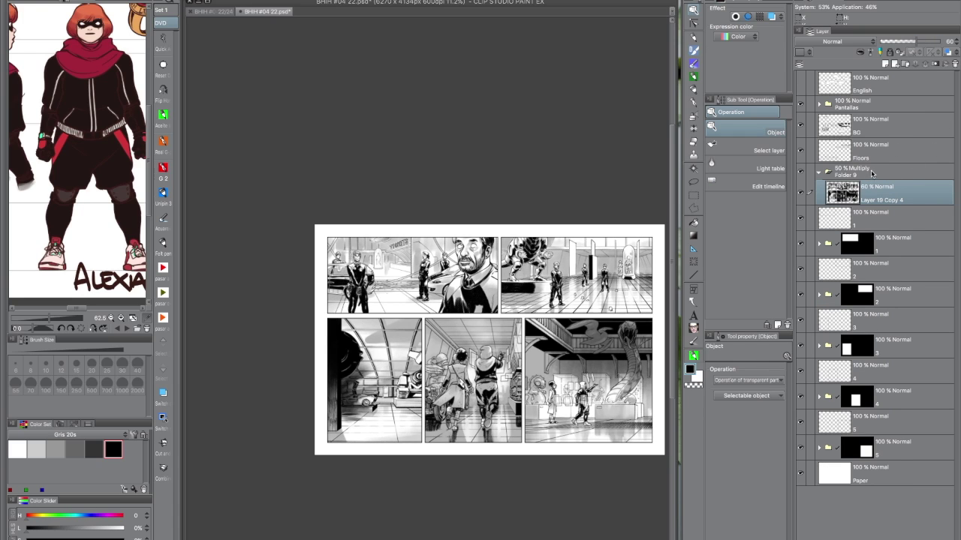
Move the merged layer out of Folder 9 to directly above it and delete the empty folder
left_click_drag(873, 194, 878, 165)
left_click(875, 197)
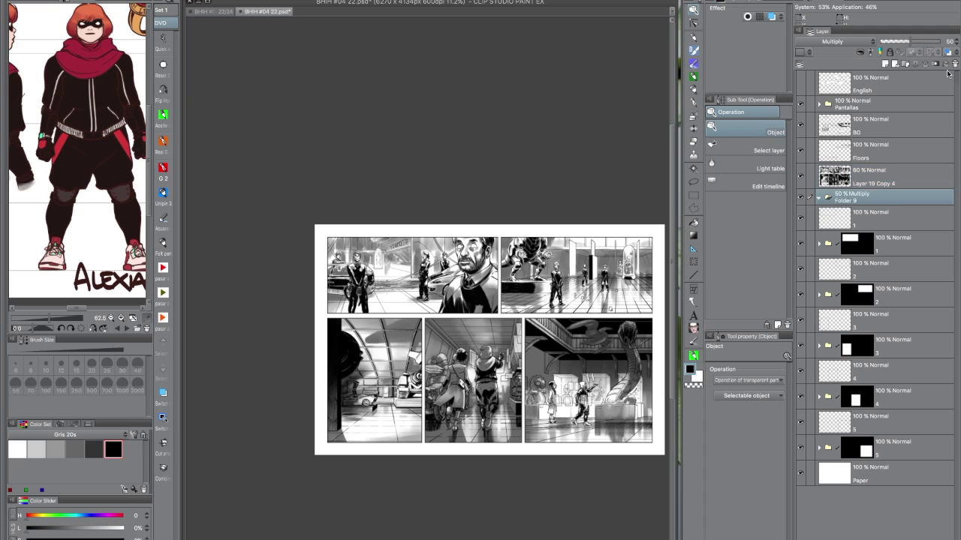
left_click(955, 64)
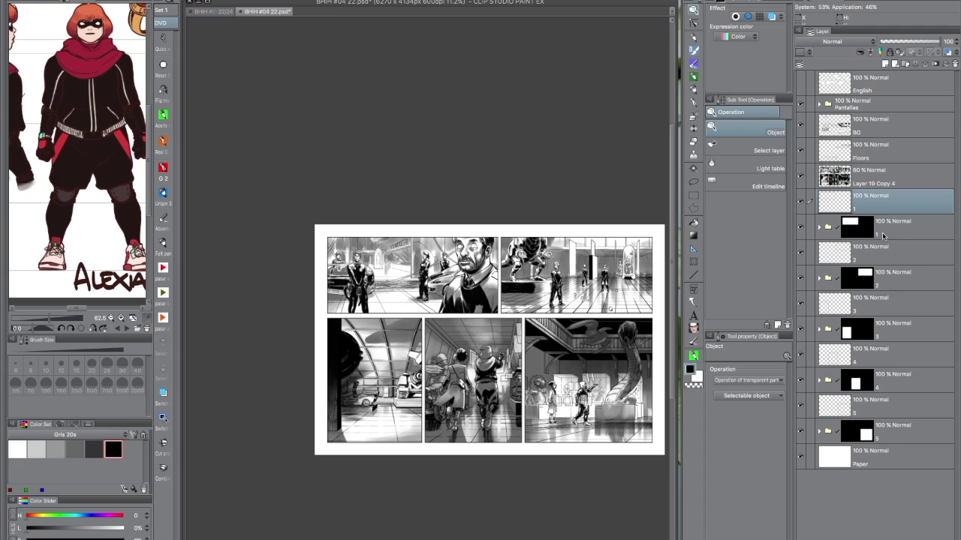
Move frame border layers 1 to 5 above the Pantallas folder and combine them into a single layer
left_click(876, 255, "ctrl")
left_click(875, 307, "ctrl")
left_click(870, 357, "ctrl")
left_click(868, 406, "ctrl")
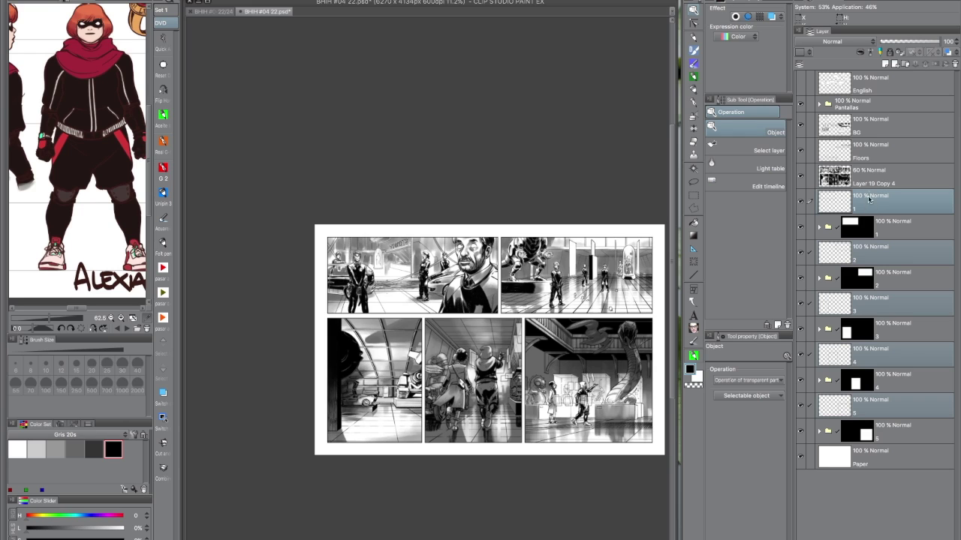
left_click_drag(869, 203, 868, 99)
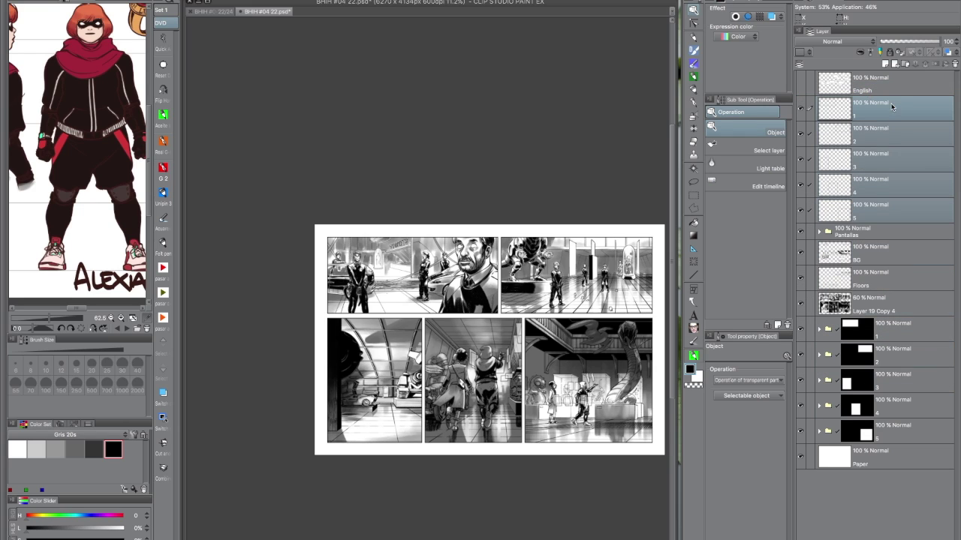
right_click(897, 103)
left_click(893, 315)
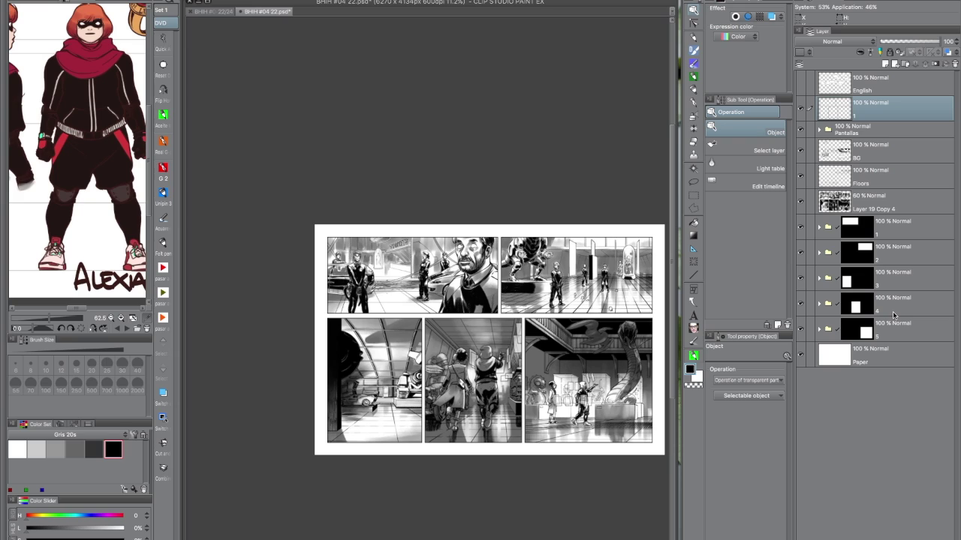
Combine the masked panel folders 1 to 5 into a single art layer and check the page
left_click(893, 229)
left_click(898, 330, "shift")
right_click(912, 225)
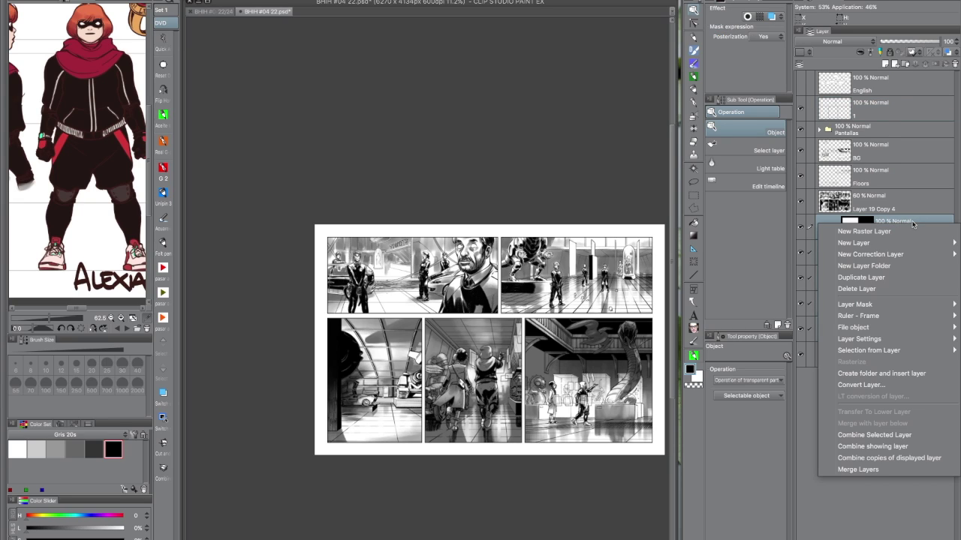
left_click(888, 434)
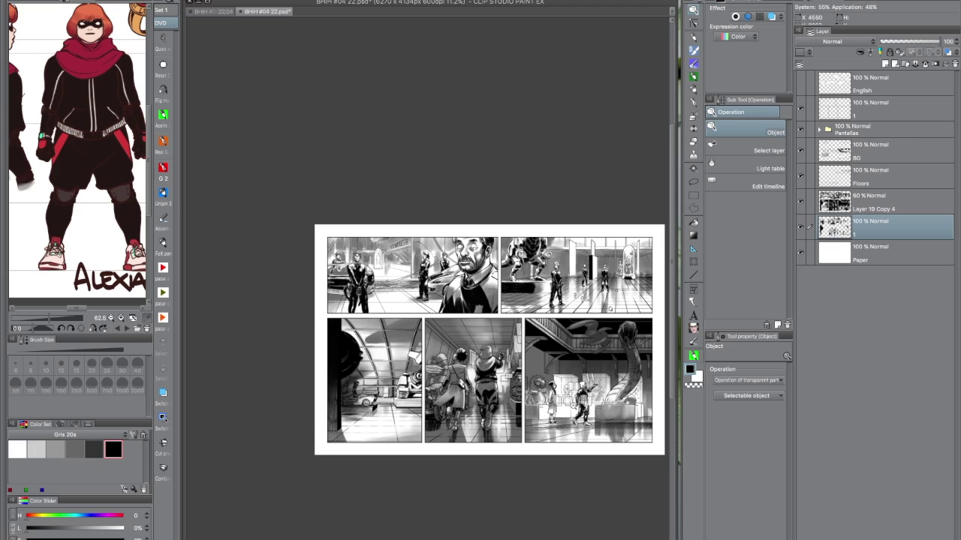
scroll(571, 411, "up", 5)
scroll(550, 435, "down", 5)
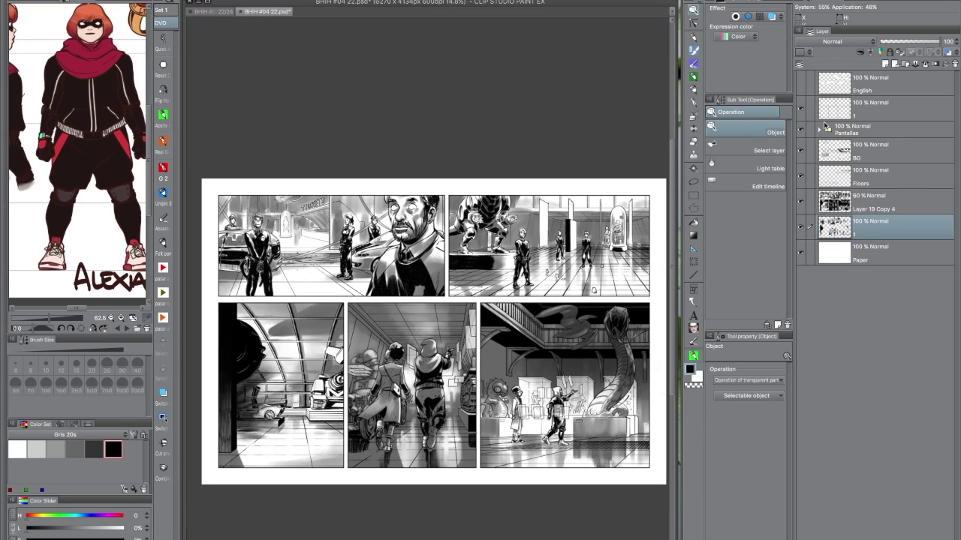
Move the Luces layer above Halo inside the Pantallas folder and combine the two into a single layer
left_click(822, 128)
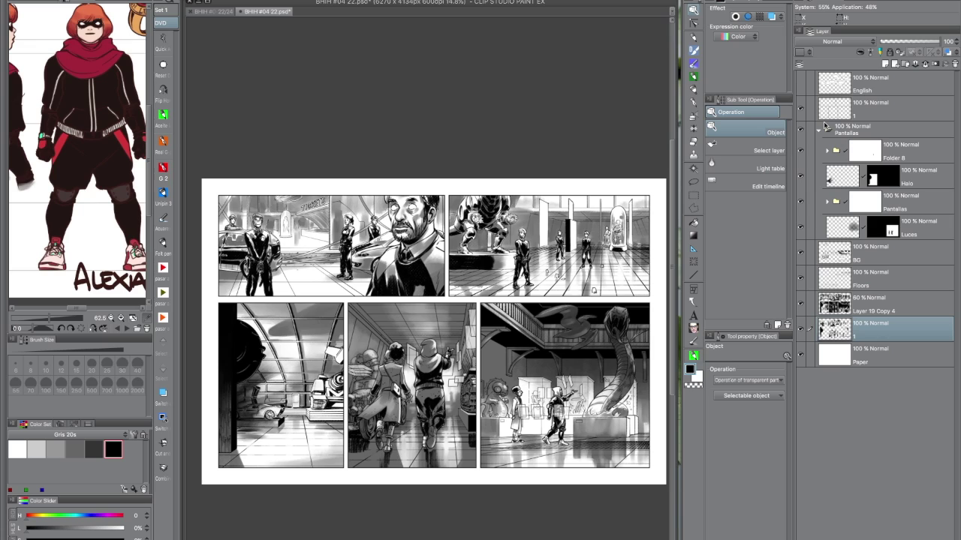
left_click(799, 228)
left_click(800, 227)
left_click(800, 227)
left_click(800, 227)
left_click_drag(917, 232, 911, 168)
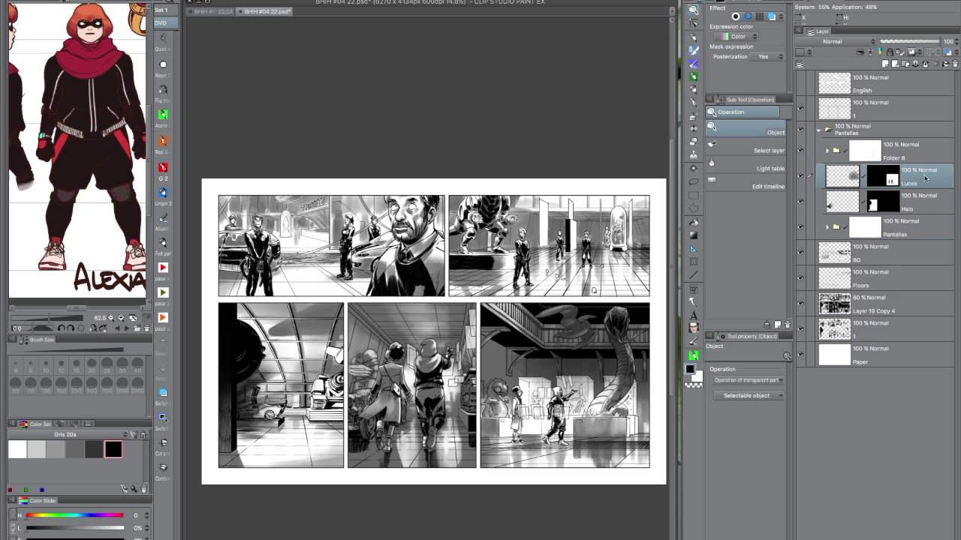
right_click(926, 178)
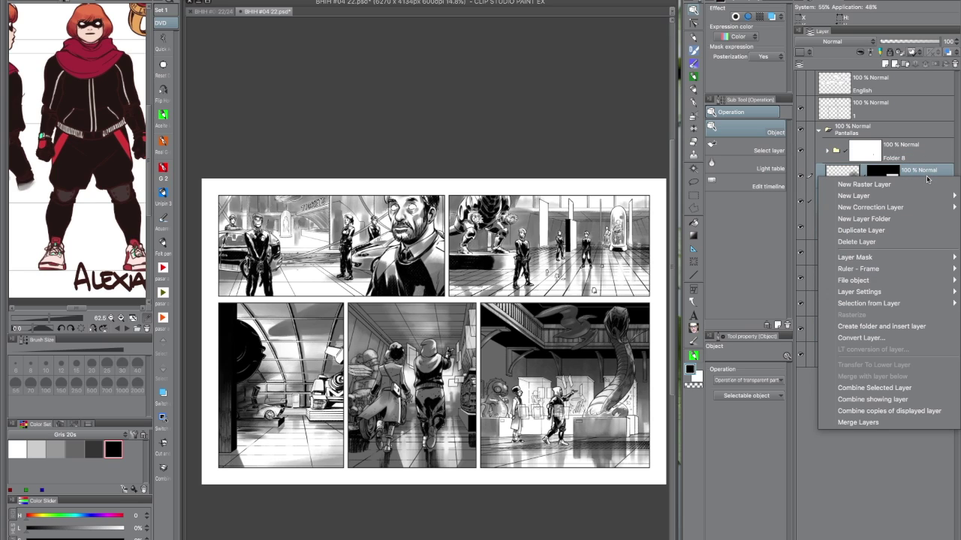
left_click(886, 388)
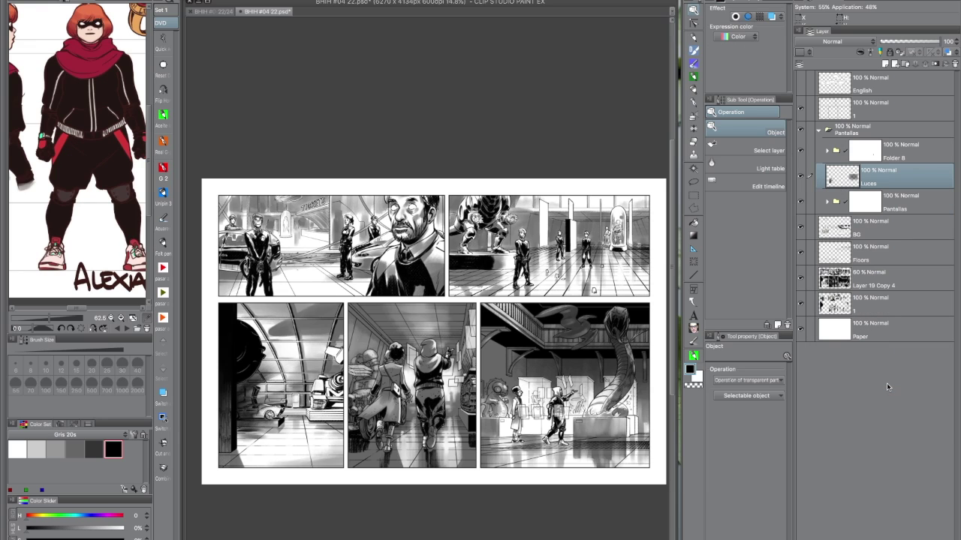
Expand both subfolders inside the Pantallas folder and set the opacity of Layer 61 to 100%
left_click(827, 202)
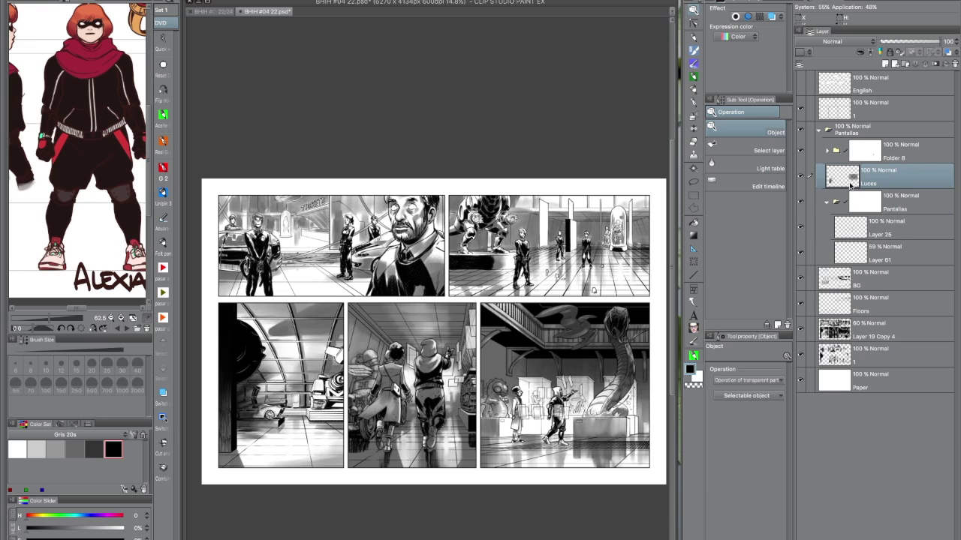
left_click(827, 151)
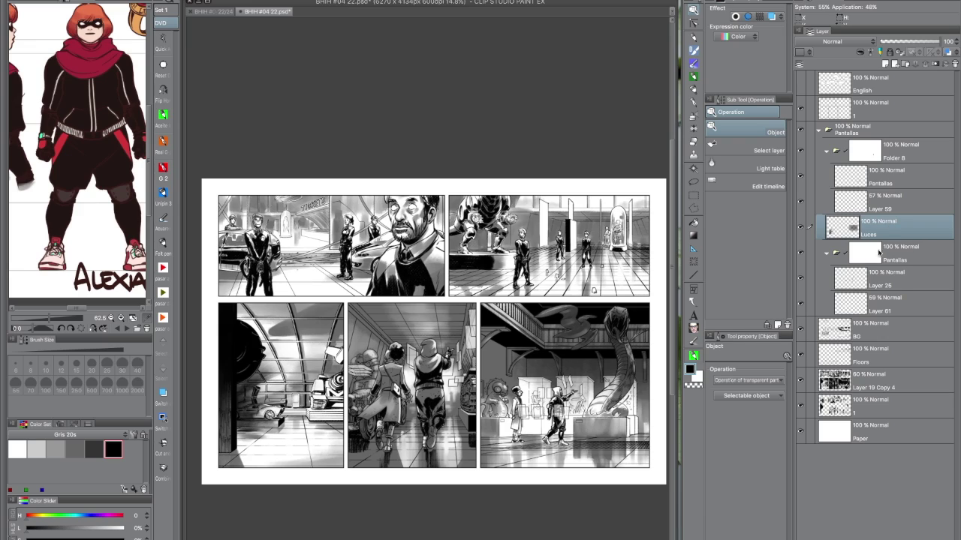
left_click(893, 300)
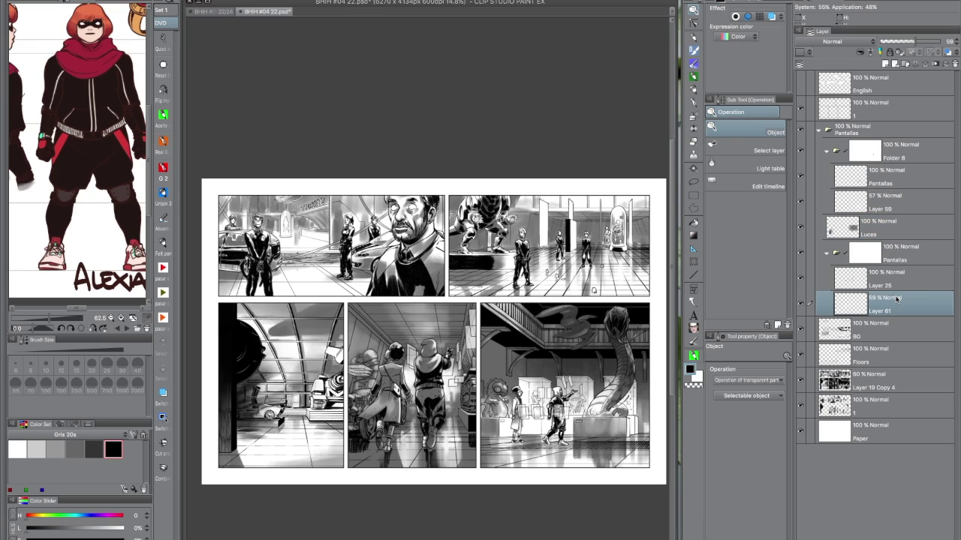
left_click_drag(919, 41, 943, 42)
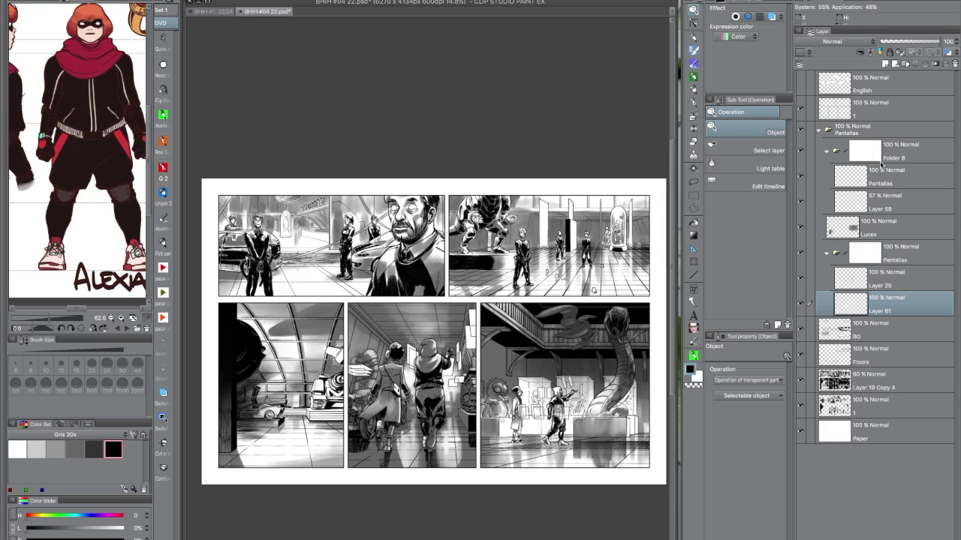
left_click(888, 203)
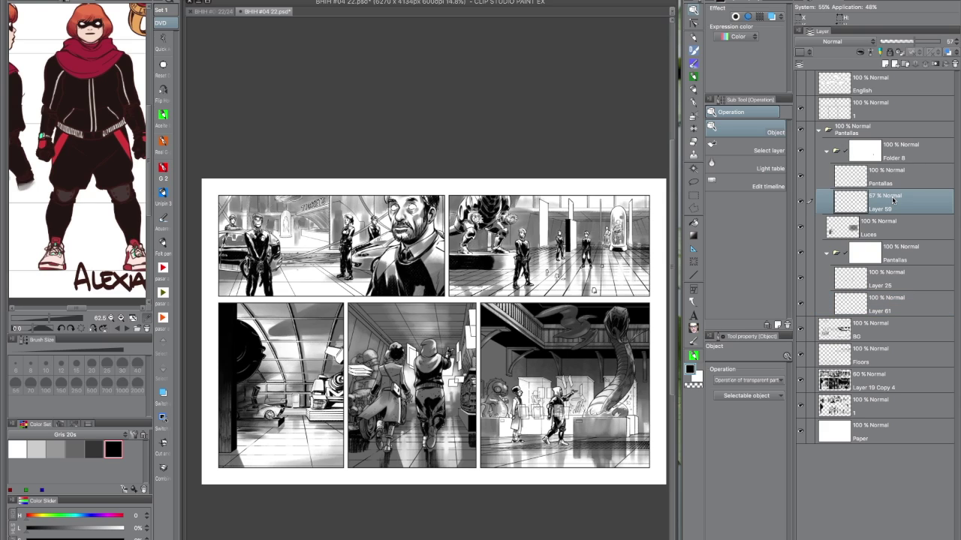
left_click(886, 304)
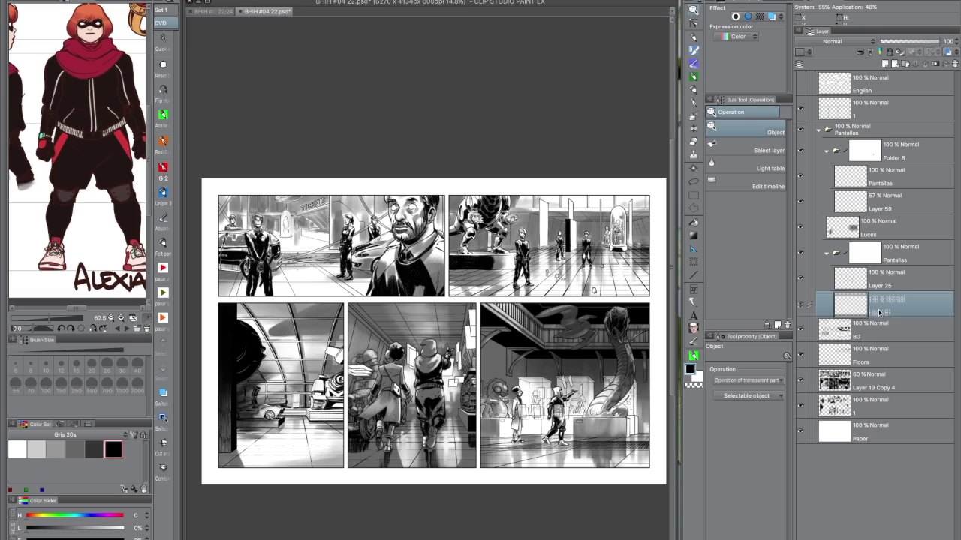
Examine the white screens in the lower panels up close and check the whole page
key("ctrl+a")
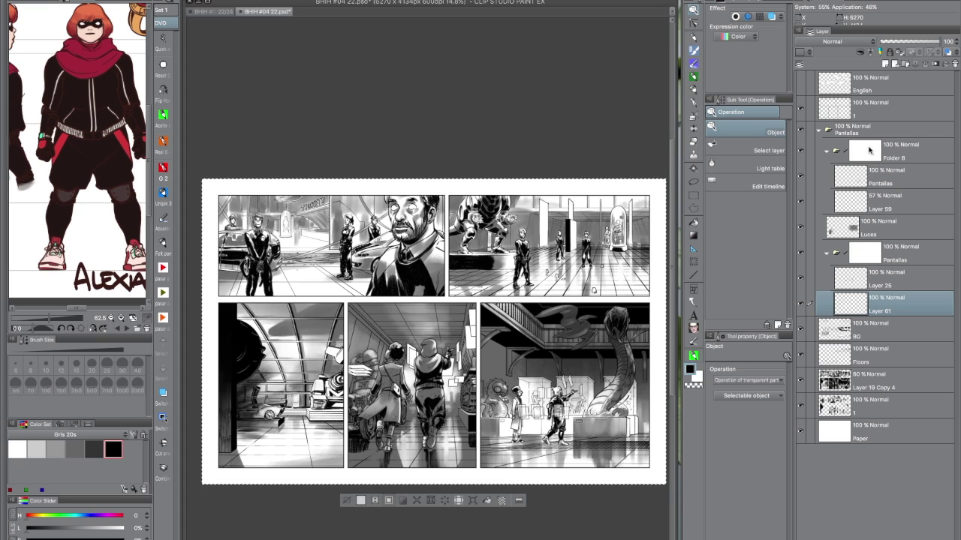
scroll(354, 378, "up", 5)
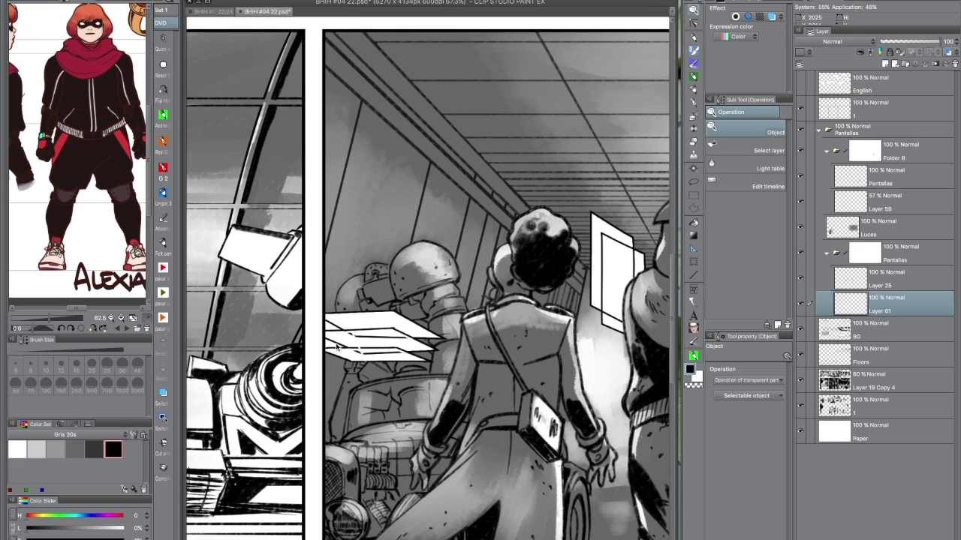
scroll(420, 463, "down", 1)
scroll(420, 464, "down", 4)
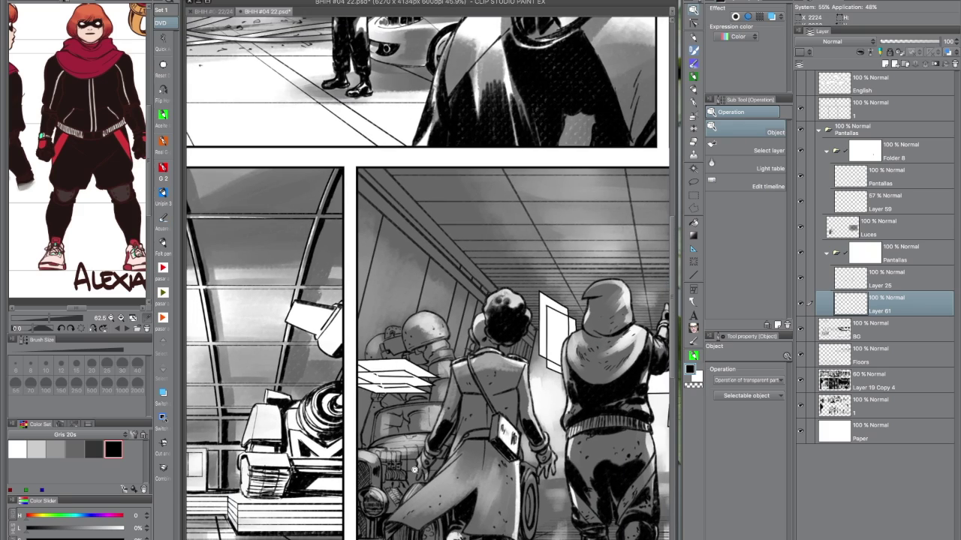
scroll(391, 474, "down", 2)
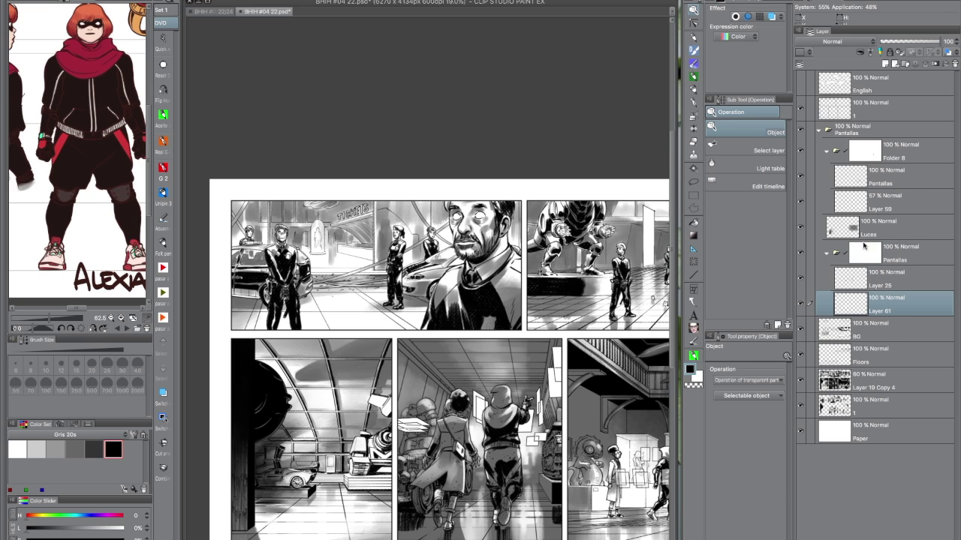
left_click_drag(525, 338, 368, 298)
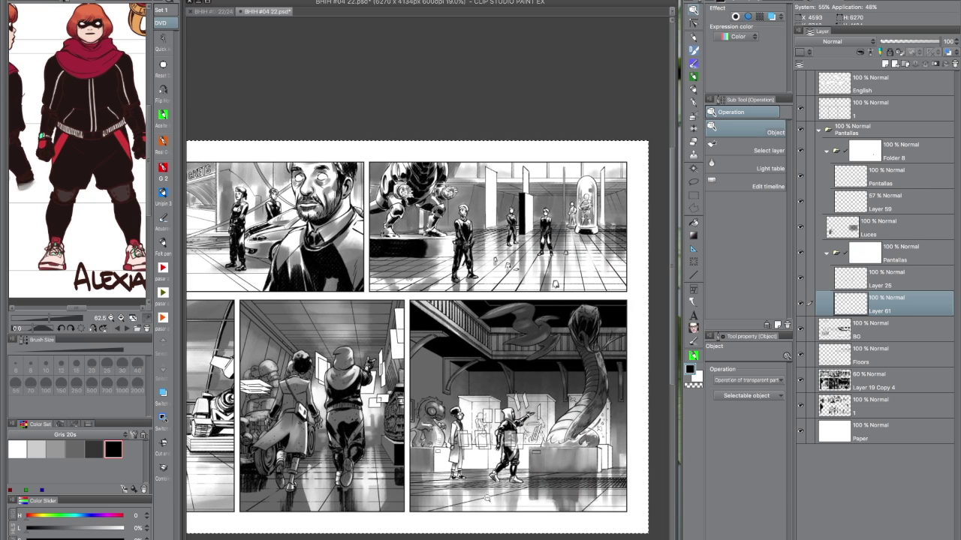
scroll(492, 472, "down", 2)
key("ctrl+d")
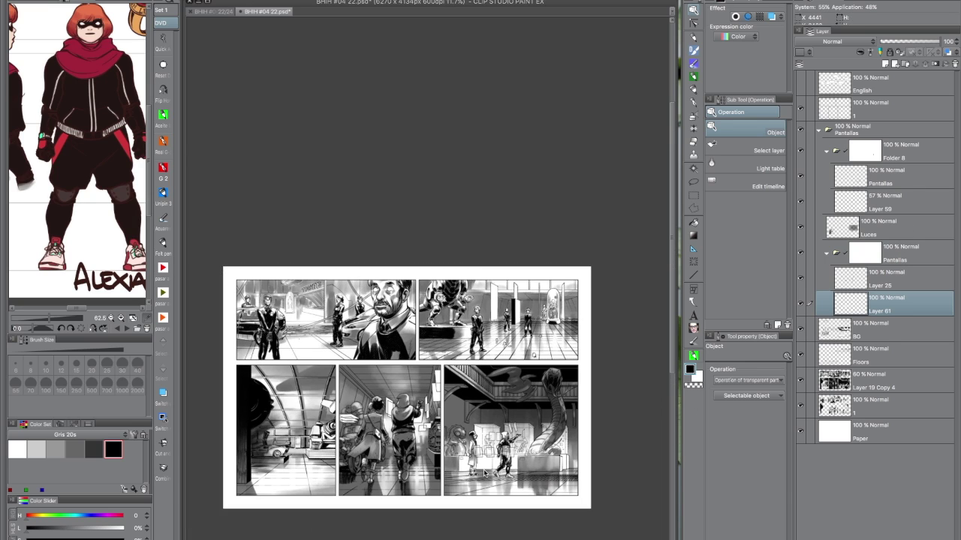
Set Layer 59's opacity to 100%, move Layer 61 above it in Folder 8 and merge the two layers
left_click(893, 197)
left_click_drag(916, 42, 957, 39)
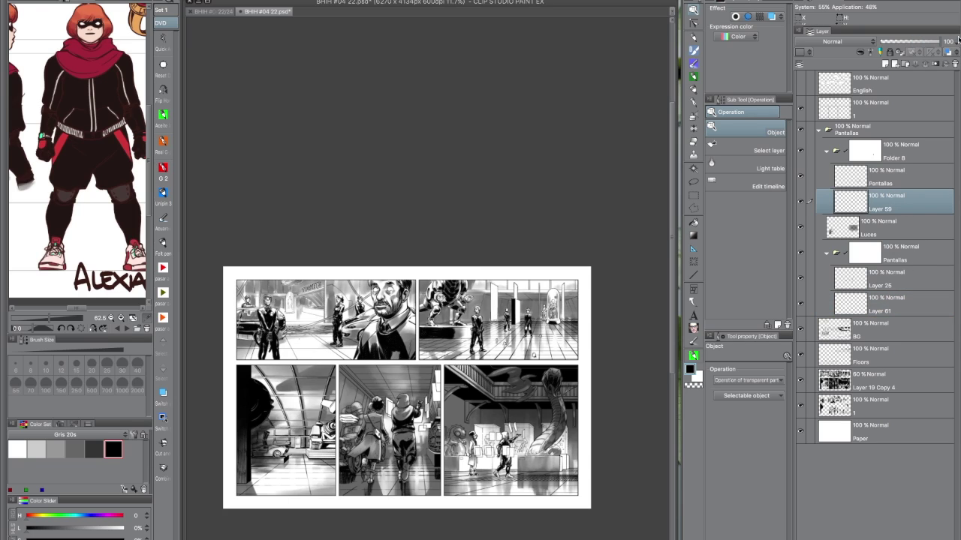
double_click(881, 308)
left_click(908, 303)
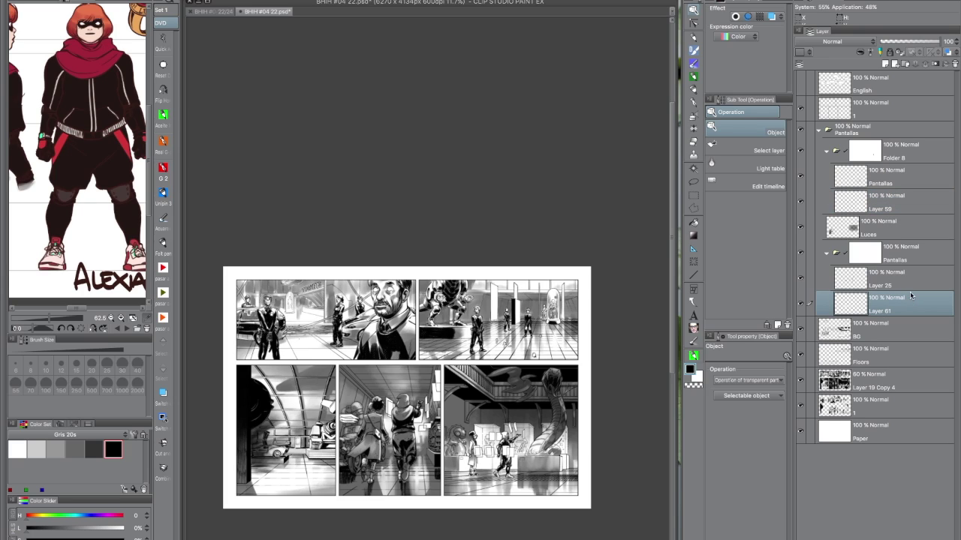
left_click_drag(917, 301, 901, 194)
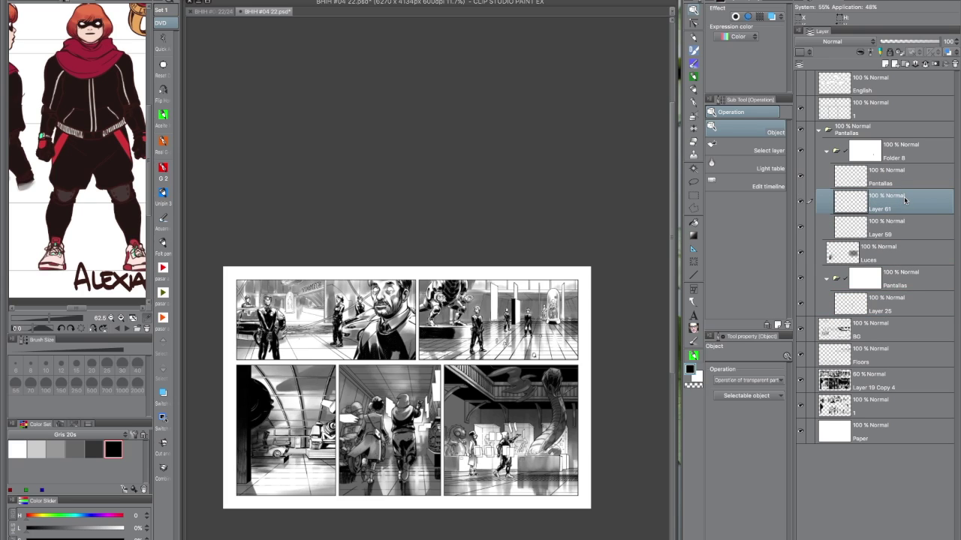
key("ctrl+e")
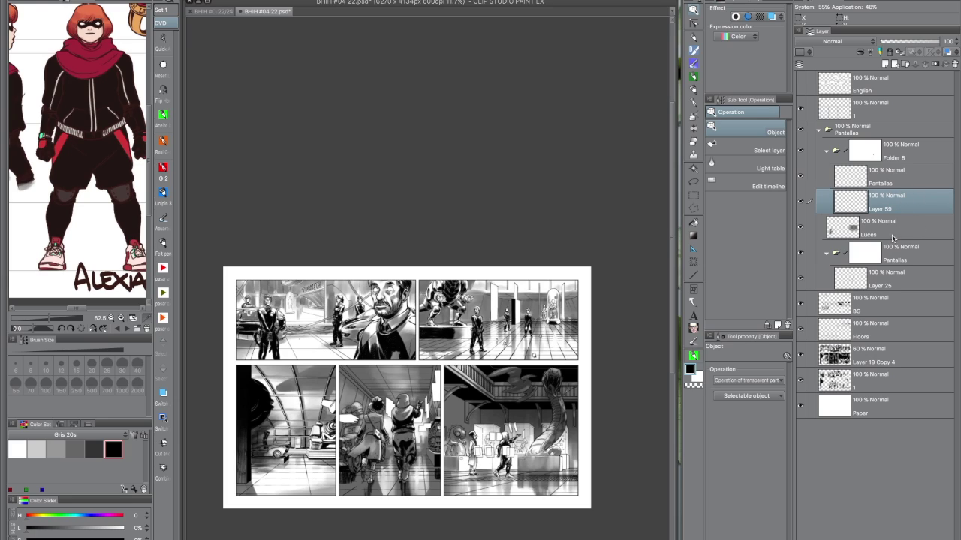
Move Layer 25 into Folder 8, merge it into the Pantallas layer and delete the emptied Pantallas subfolder
left_click_drag(887, 280, 887, 172)
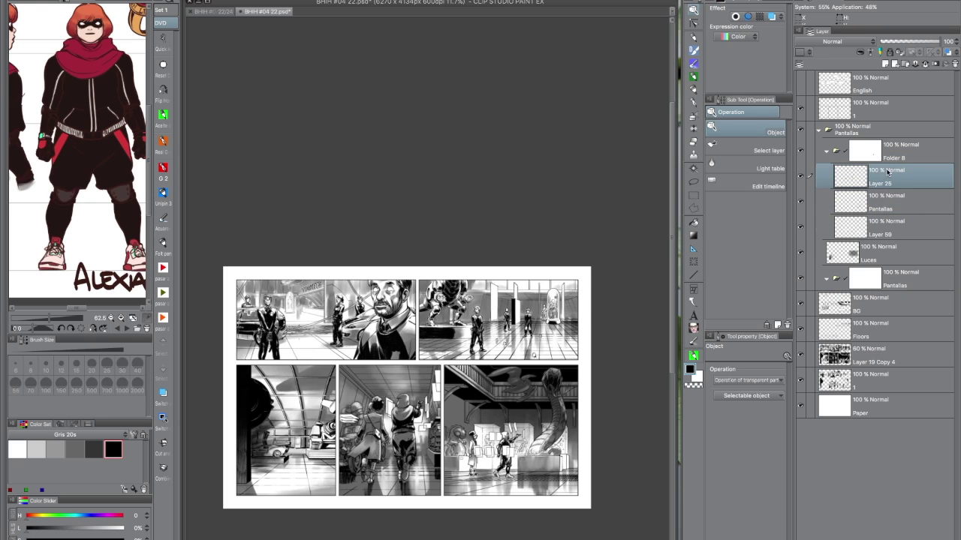
key("Delete")
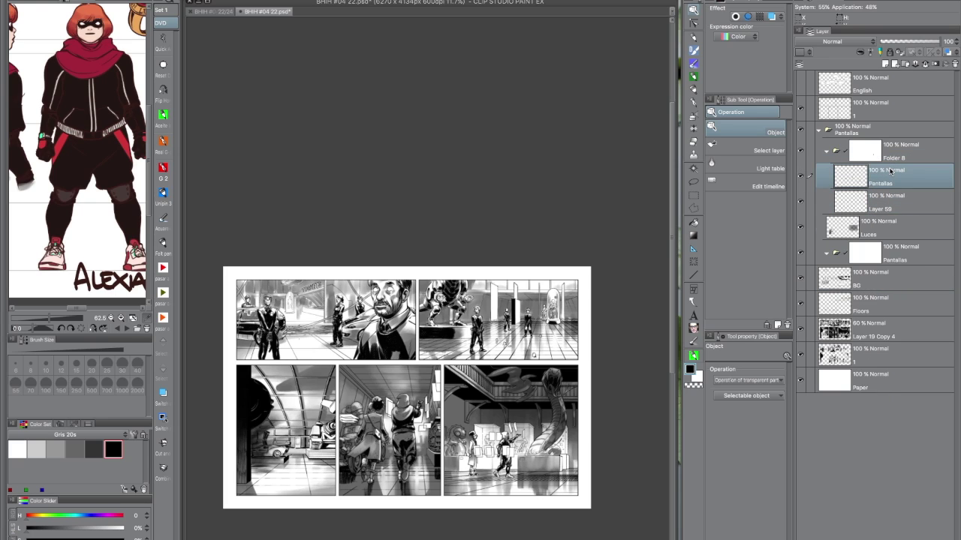
left_click(905, 257)
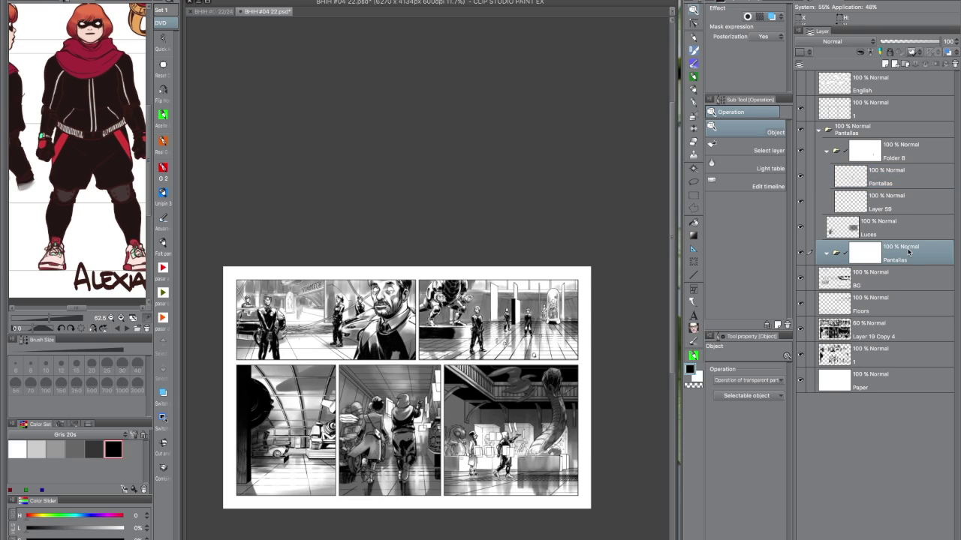
left_click(955, 63)
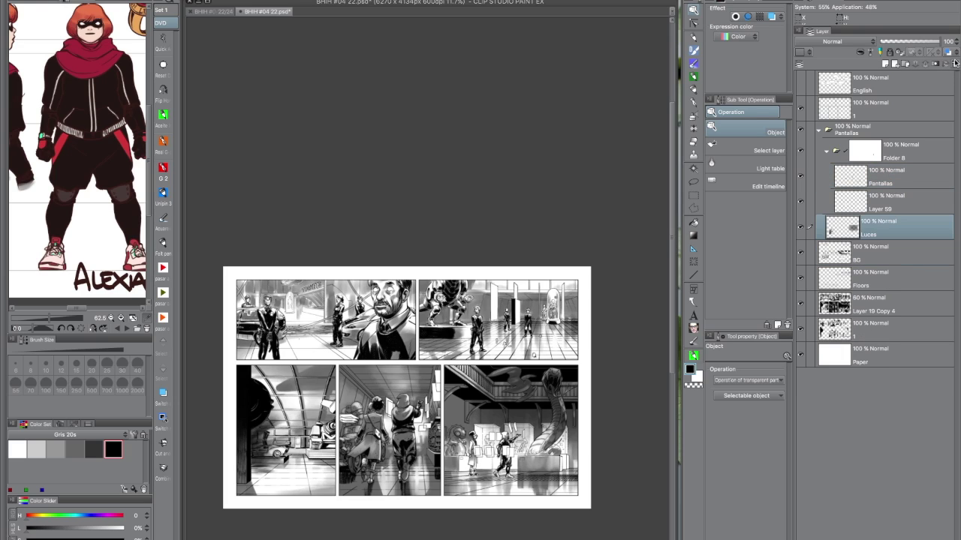
Inspect the contents of the Pantallas layer and Layer 59 inside Folder 8 against the last panel
left_click(826, 152)
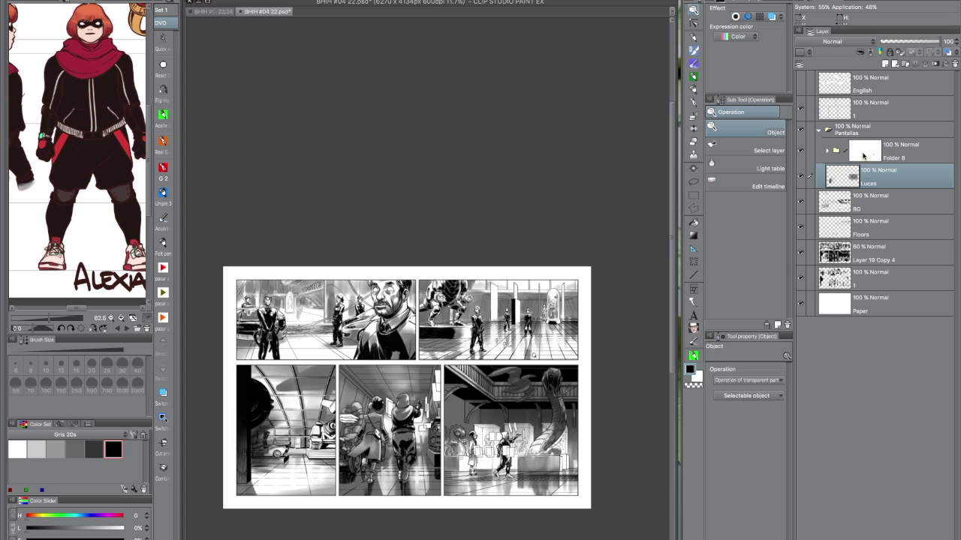
scroll(505, 449, "up", 4)
scroll(505, 449, "up", 1)
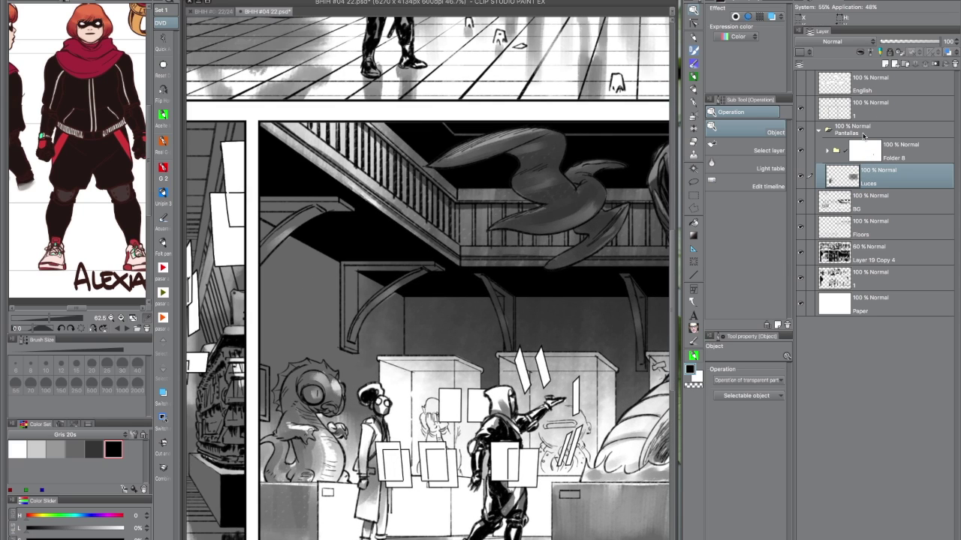
left_click(827, 152)
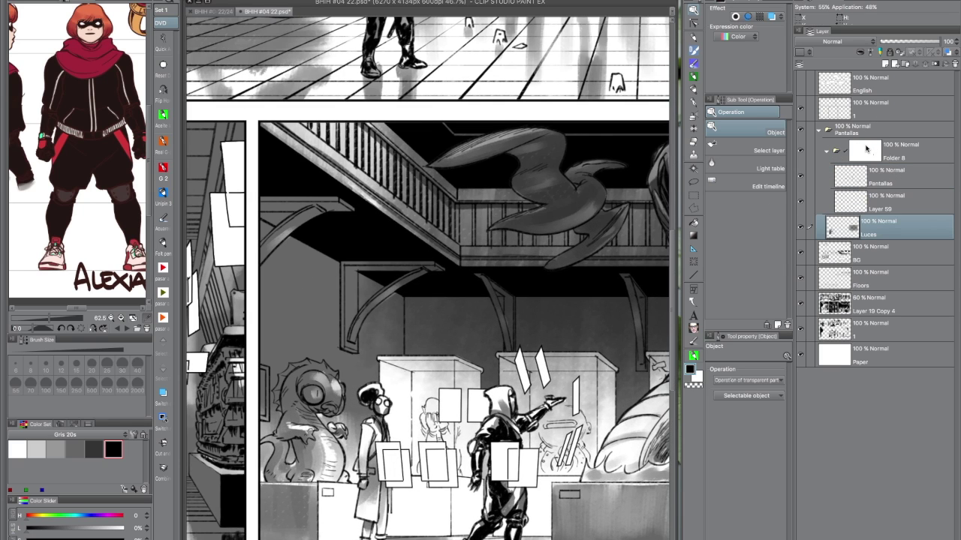
left_click(888, 175)
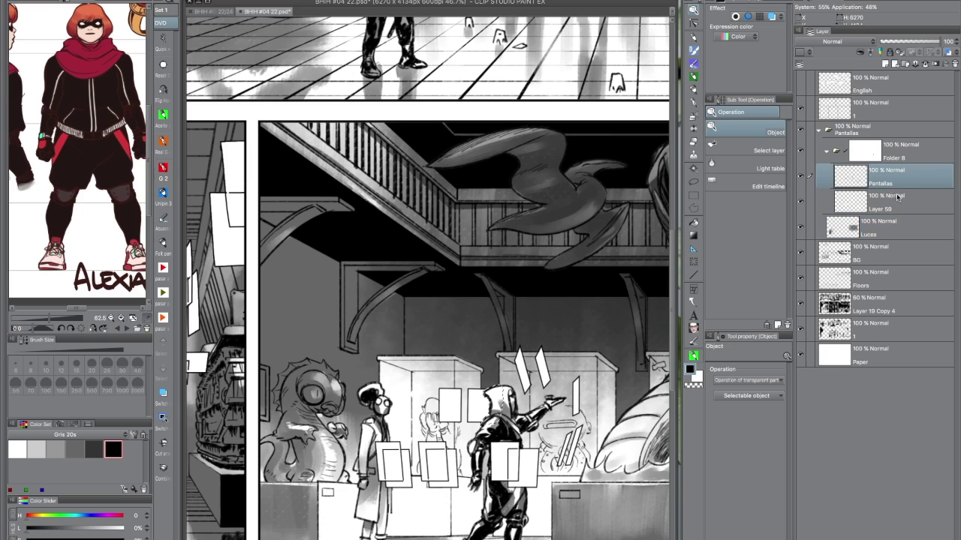
left_click(892, 198)
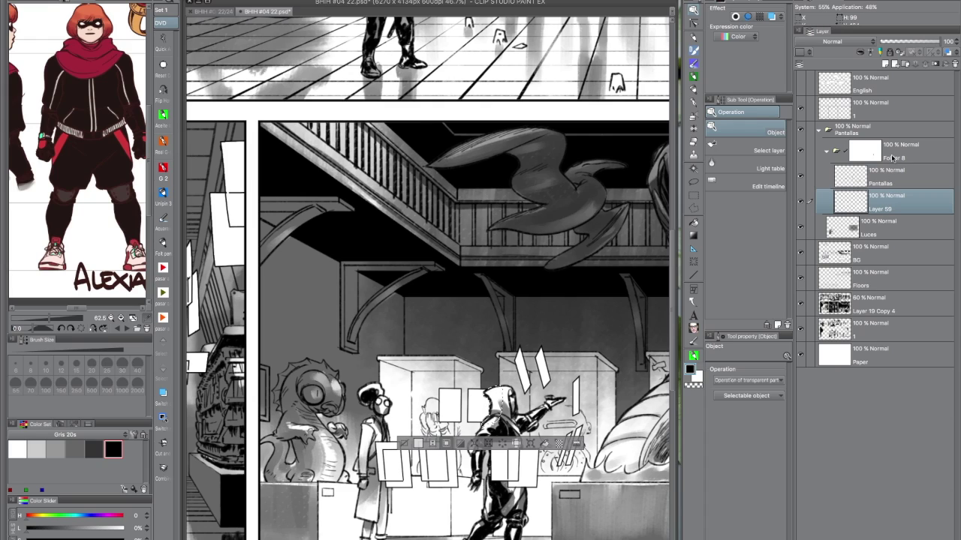
Group the Pantallas layer and Layer 59 in a new folder, move it above Folder 8 and delete Folder 8
left_click(890, 177)
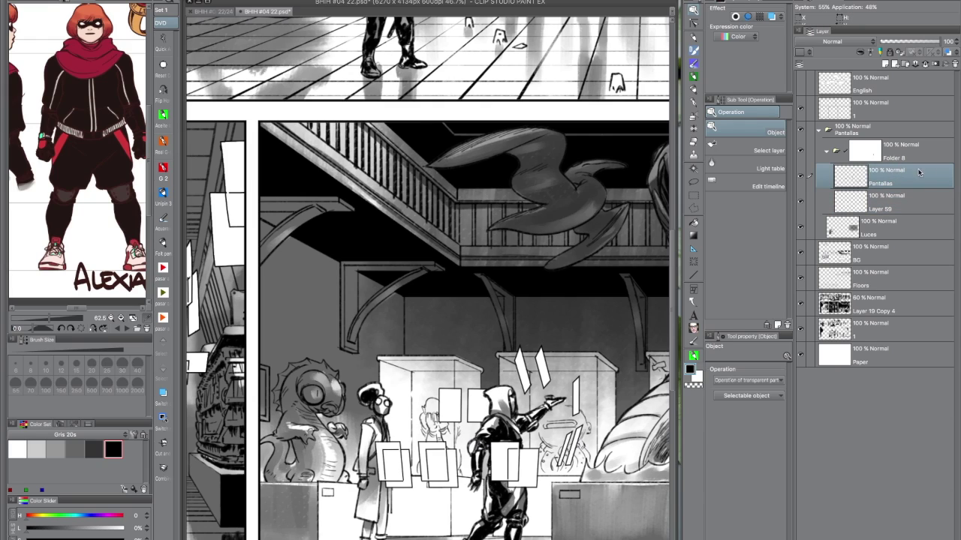
left_click(882, 208, "shift")
key("ctrl+g")
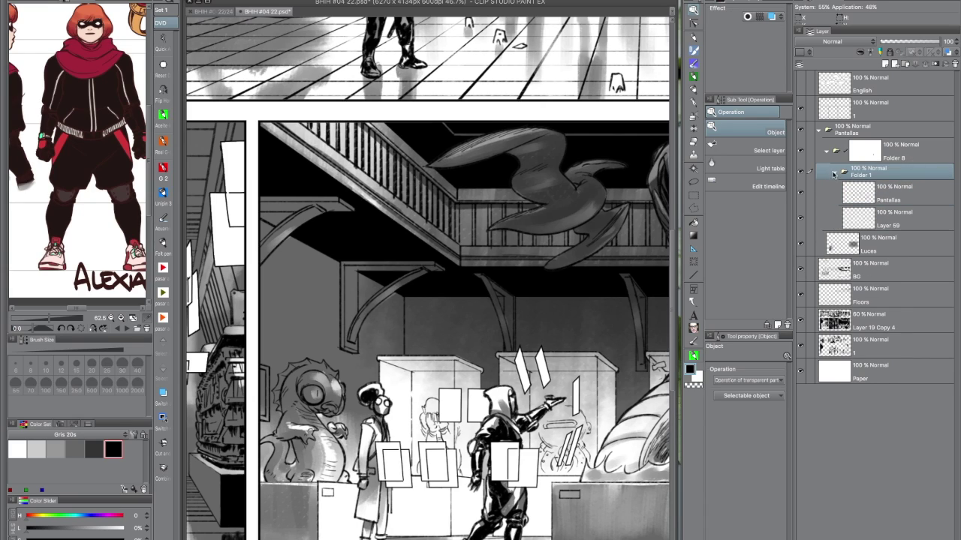
left_click(836, 172)
left_click_drag(883, 172, 889, 141)
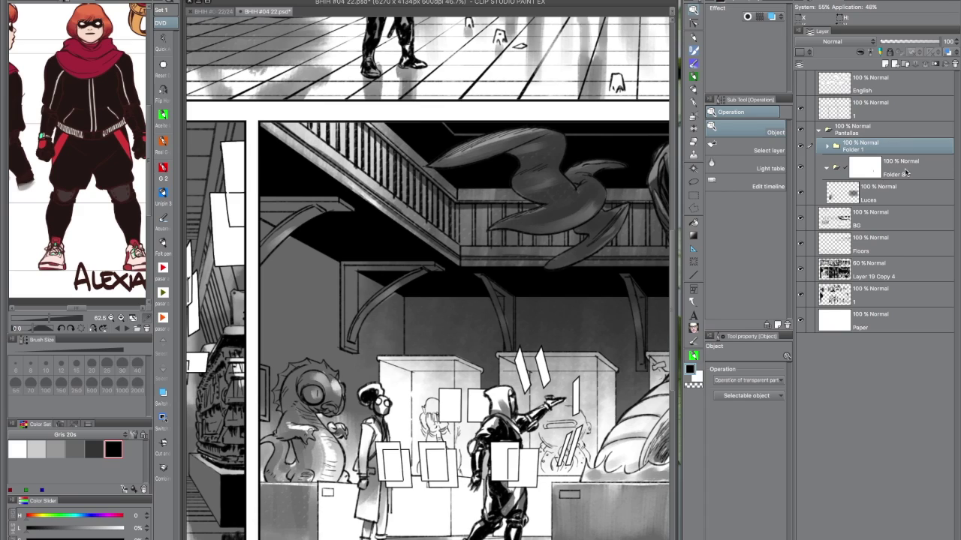
left_click(905, 171)
left_click(956, 64)
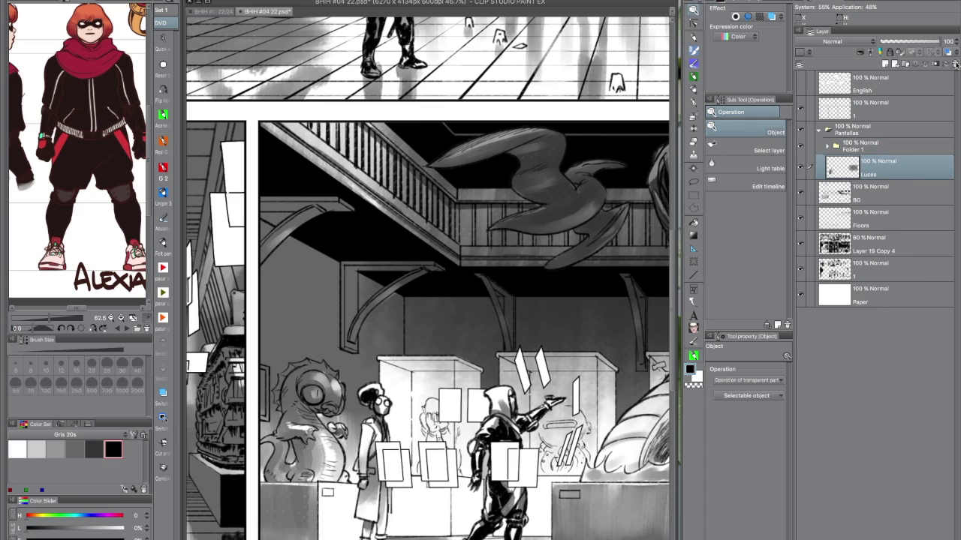
Rename the new folder inside Pantallas as Computer screen
double_click(852, 149)
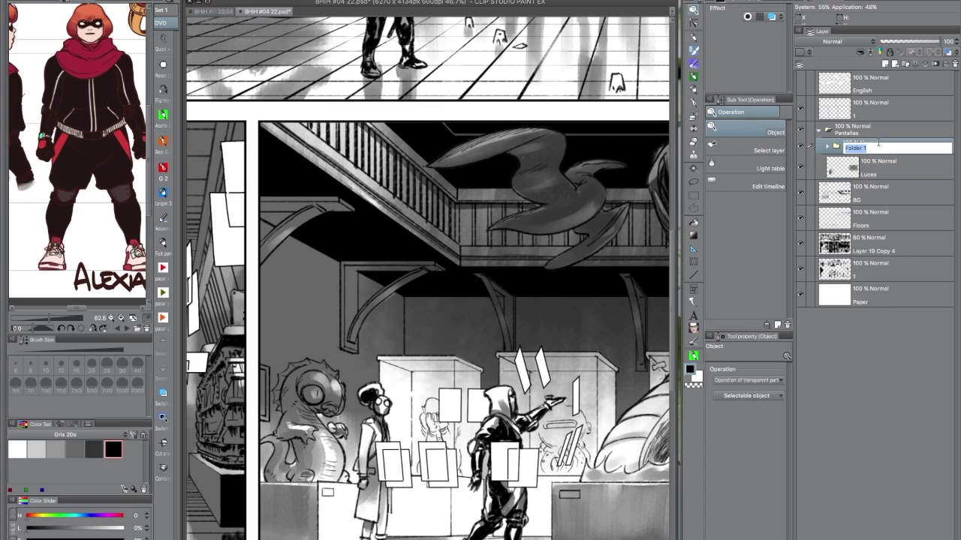
type("Co")
key("Return")
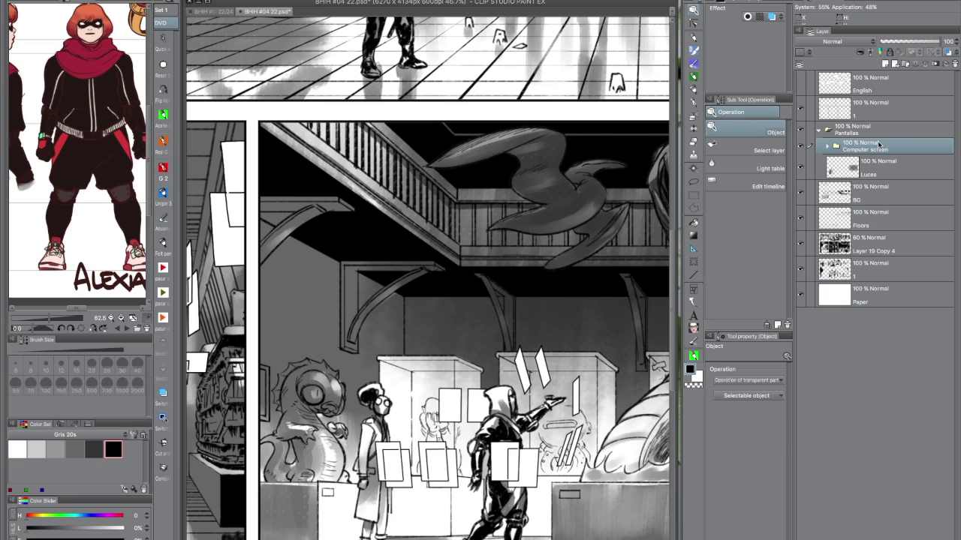
Set Layer 59's opacity to 50% and rename it as Backlit in the Computer screen folder
left_click(826, 147)
left_click(893, 197)
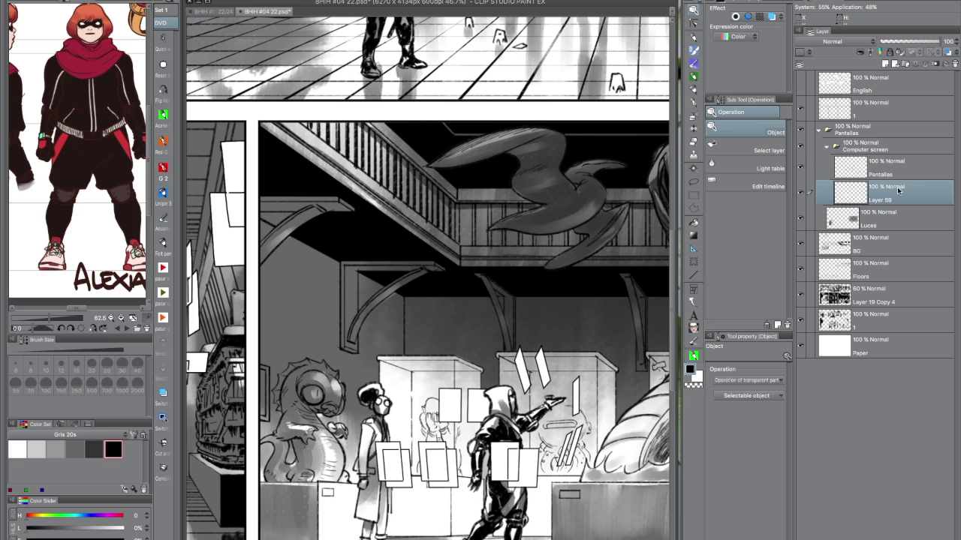
left_click(947, 41)
type("50")
key("Return")
double_click(881, 200)
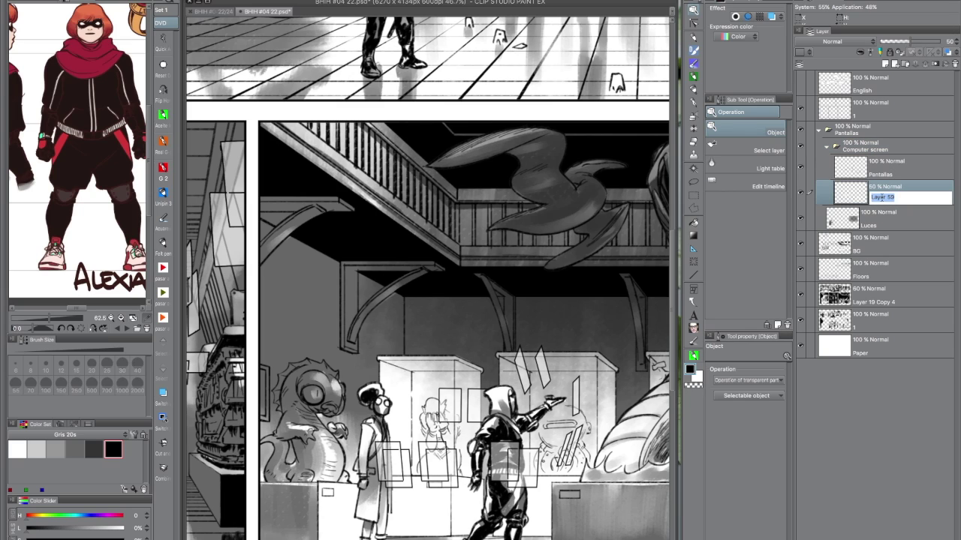
type("Backlit")
key("Return")
Collapse the Computer screen and Pantallas folders and check the full page
left_click(833, 145)
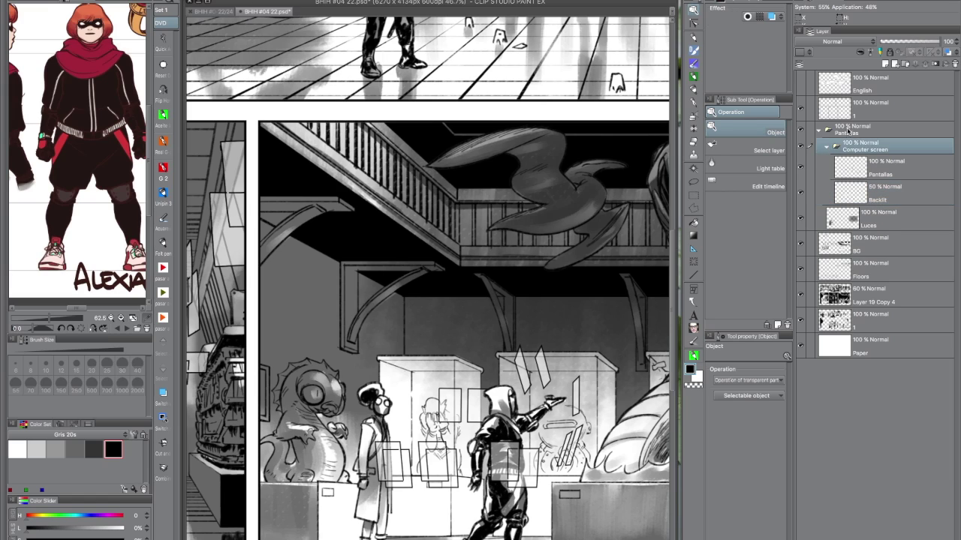
left_click(827, 147)
left_click(819, 130)
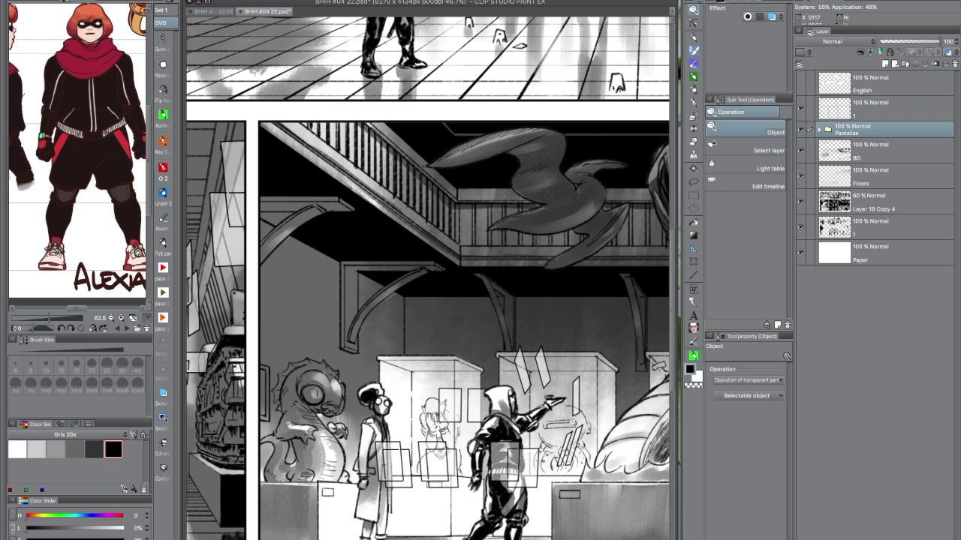
scroll(572, 422, "down", 4)
left_click_drag(538, 504, 524, 499)
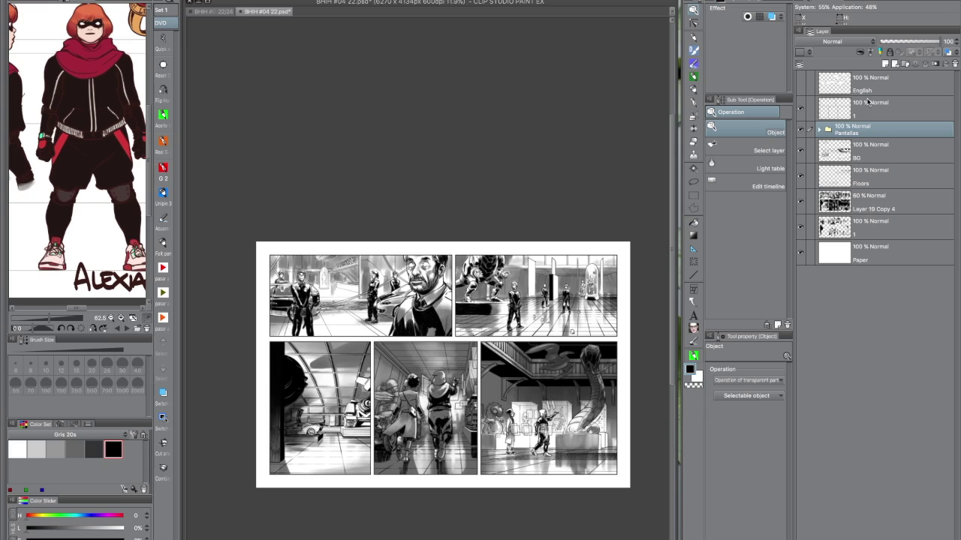
Set the opacity of Layer 19 Copy 4 to 50% and rename the frame border layer as Frame
left_click(869, 203)
left_click(949, 41)
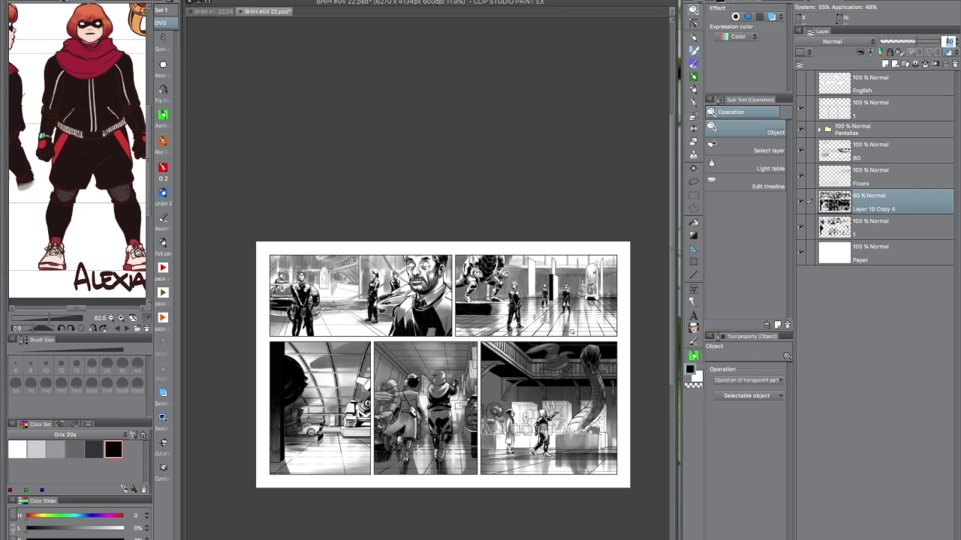
type("50")
key("Return")
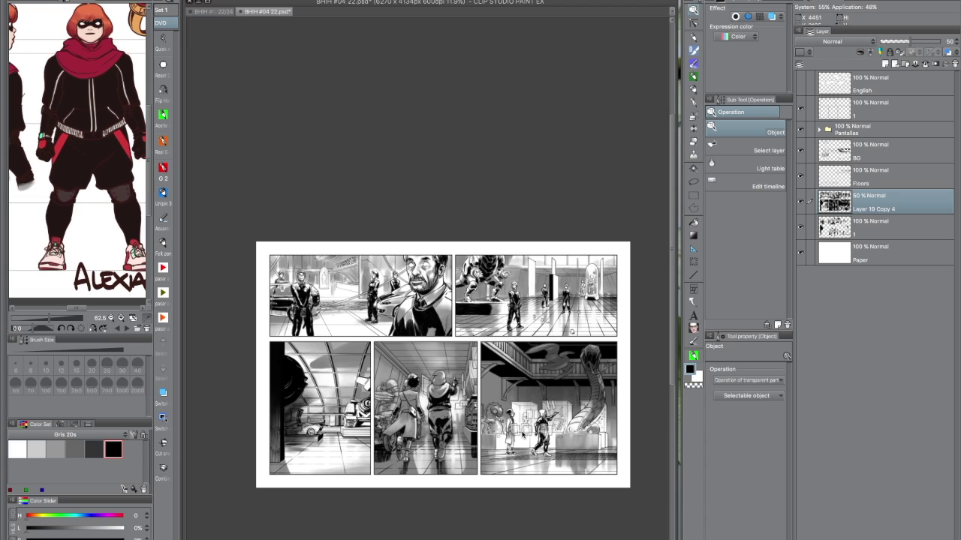
double_click(857, 112)
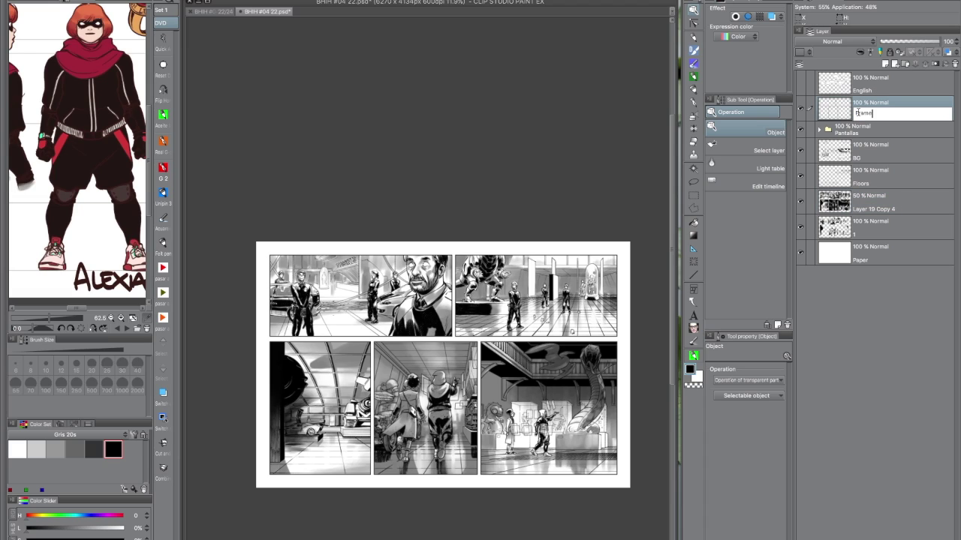
key("Return")
Turn on the orange layer color effect for the Pantallas folder
left_click(863, 127)
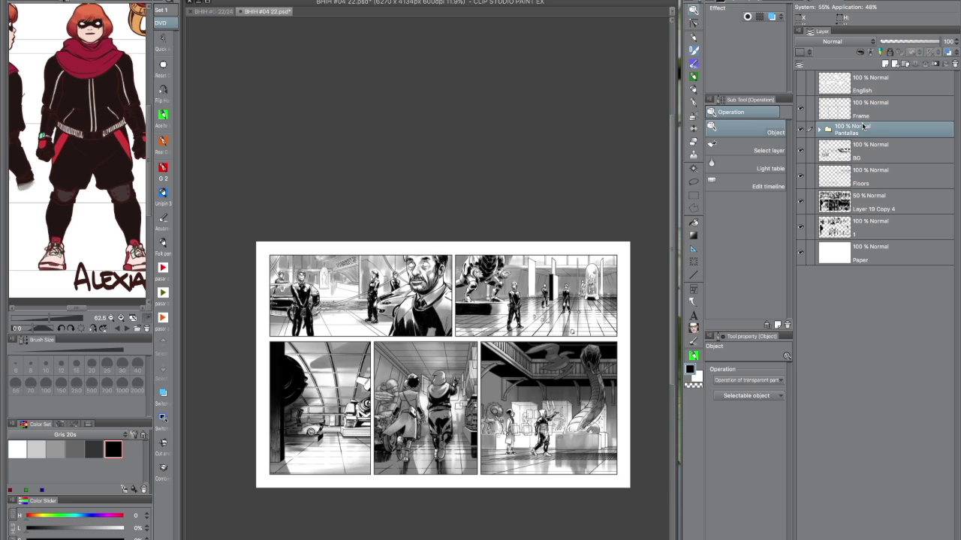
left_click(770, 15)
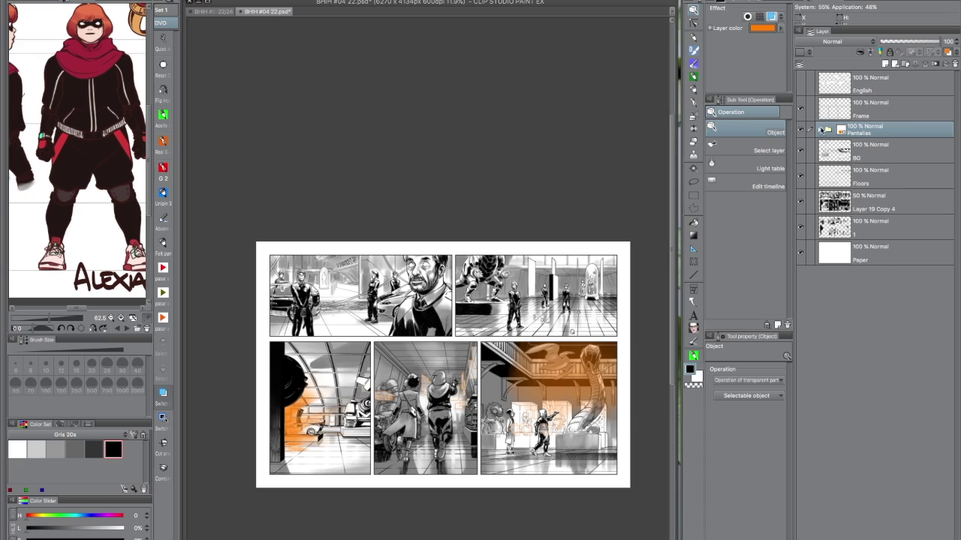
Rename the Luces layer inside the Pantallas folder as Halo
left_click(820, 130)
double_click(876, 162)
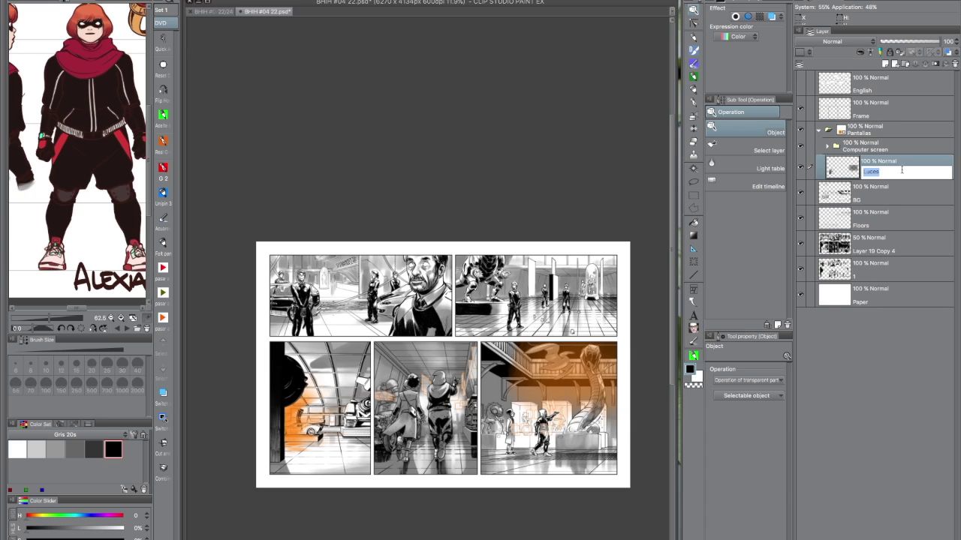
type("Halo")
key("Return")
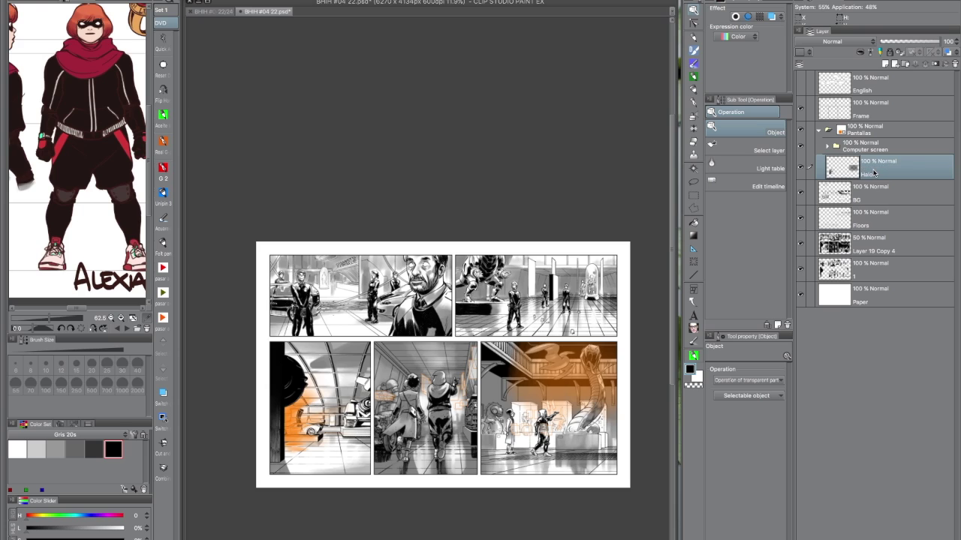
Move the Halo layer out above the Pantallas folder, give it a white layer color effect and collapse the folder
left_click_drag(894, 163, 888, 122)
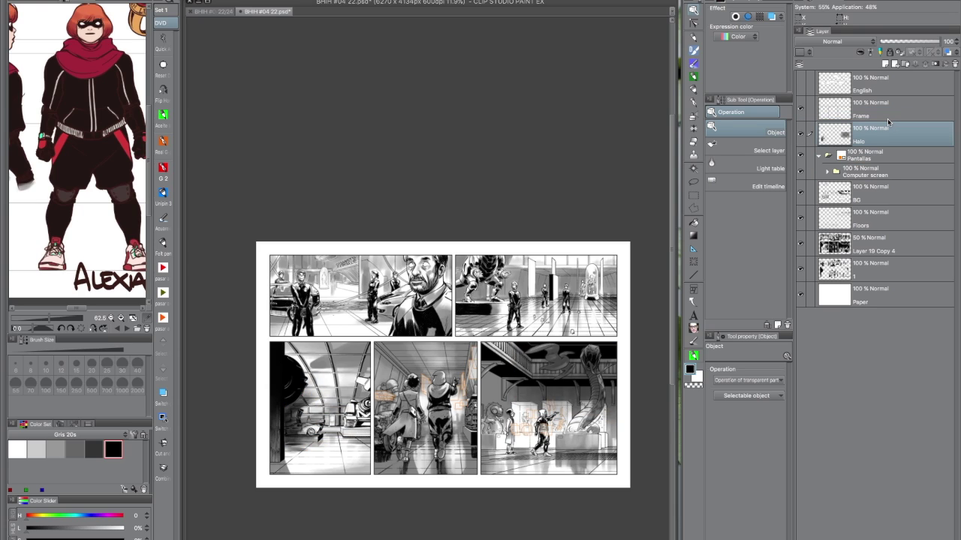
left_click(771, 16)
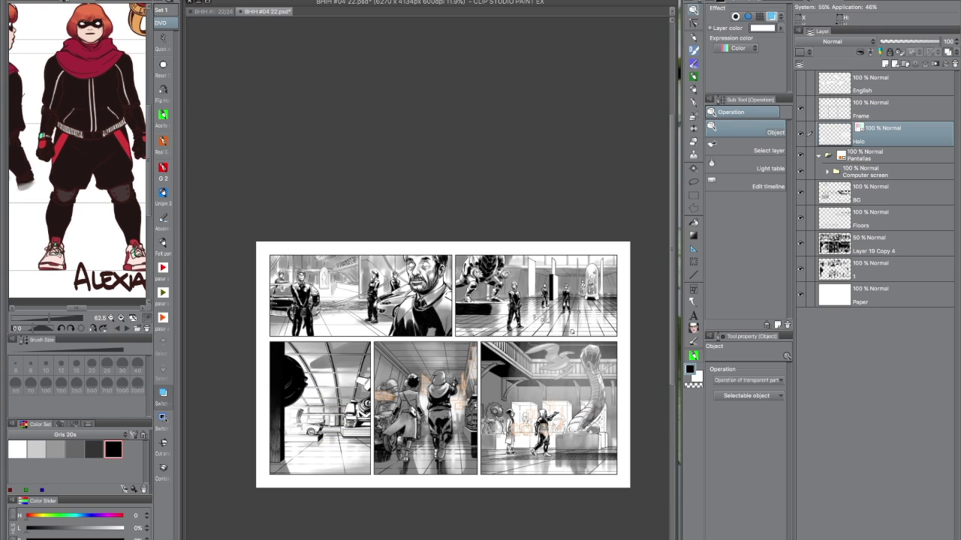
left_click(826, 154)
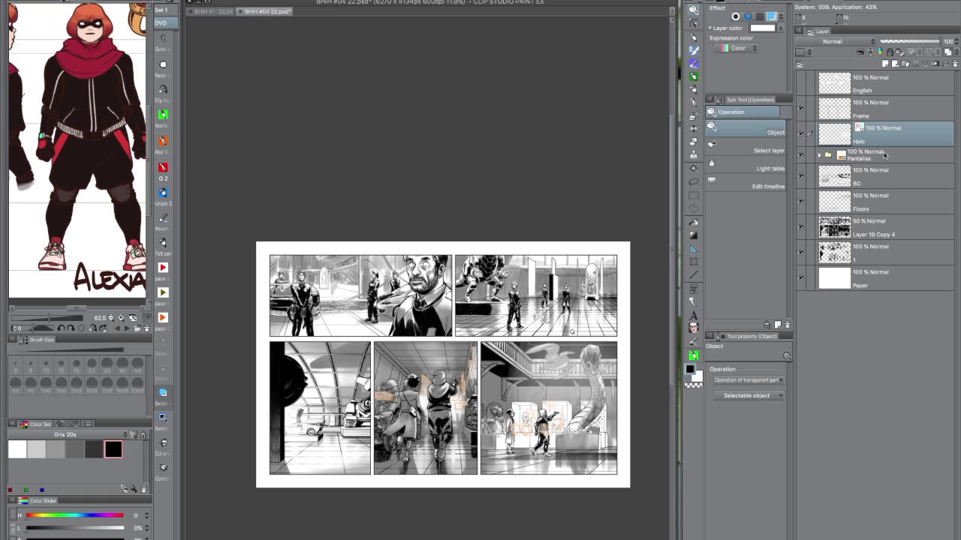
Set the opacity of the Floors layer to 80% and of the BG layer to 60%
left_click(882, 199)
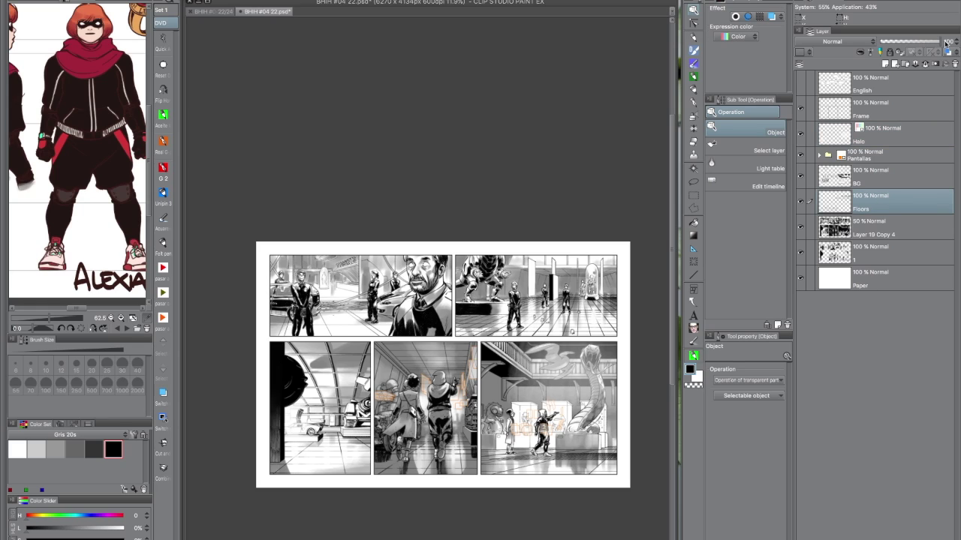
type("80")
key("Return")
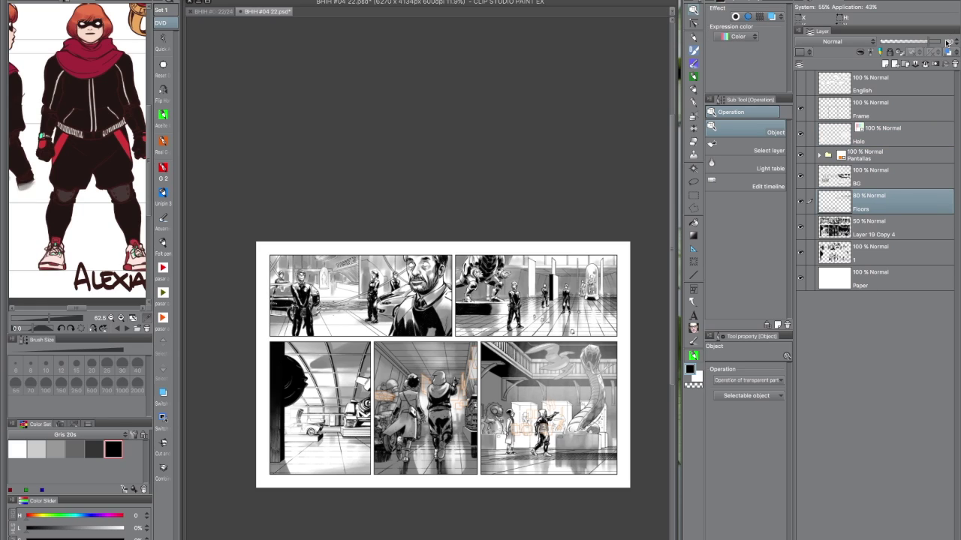
left_click(882, 175)
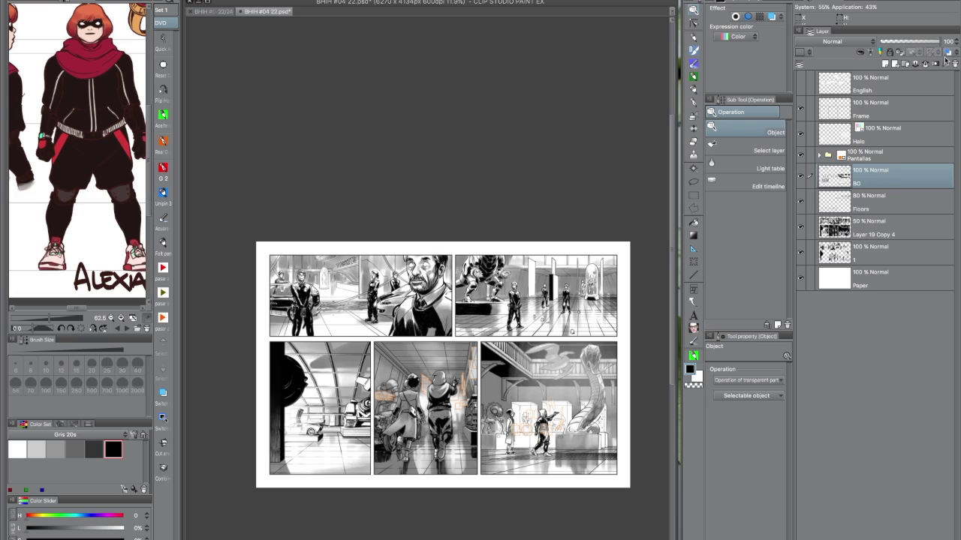
type("80")
key("Return")
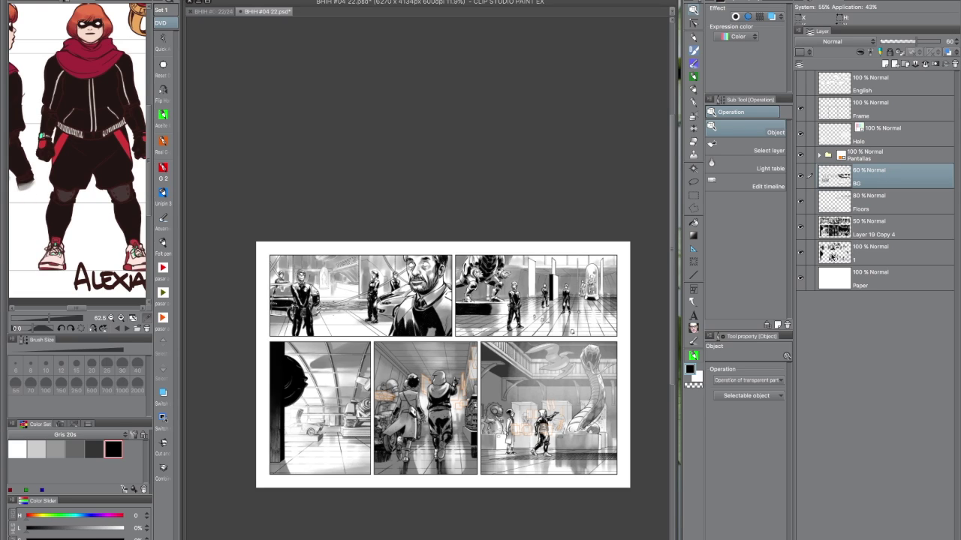
Move layer 1 above BG, directly below the Pantallas folder, and move Layer 19 Copy 4 up between that folder and layer 1
left_click(863, 255)
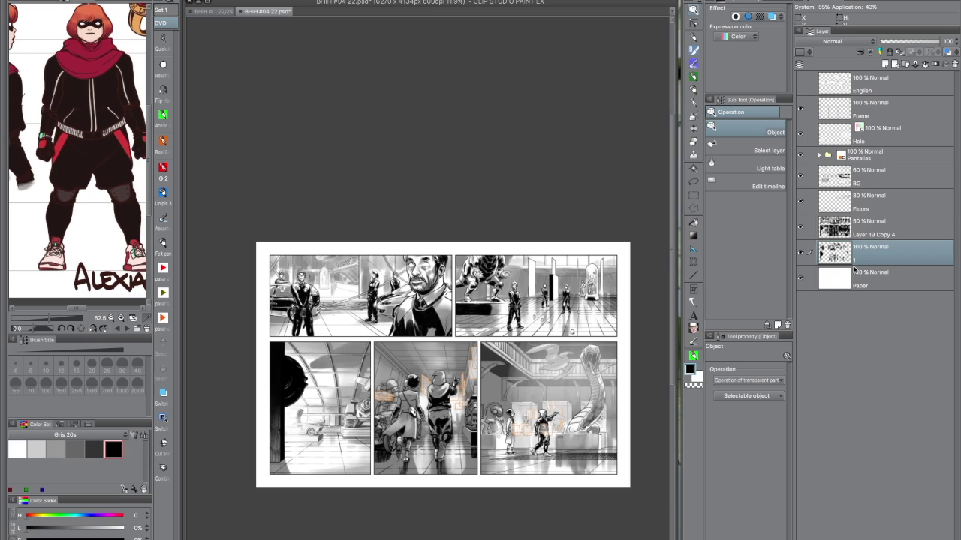
left_click_drag(867, 256, 870, 160)
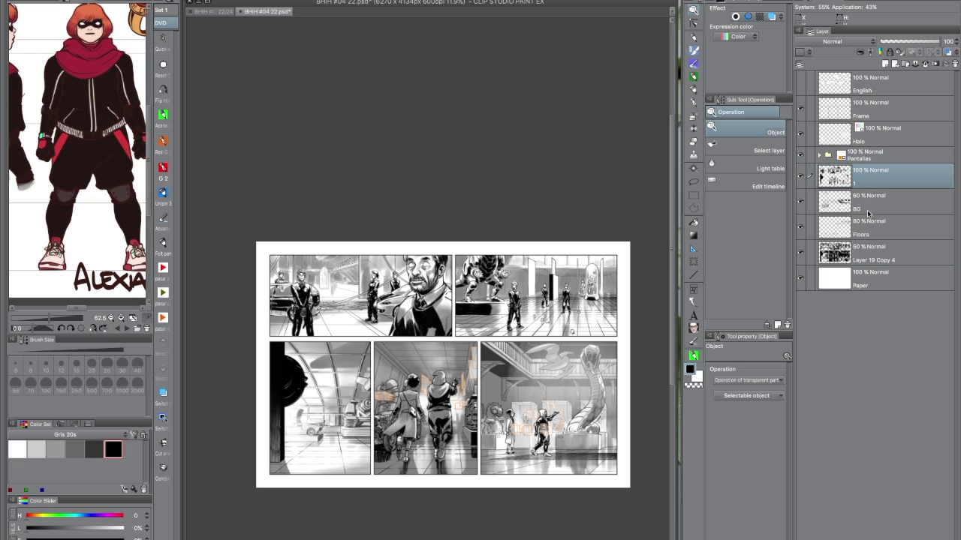
left_click(870, 256)
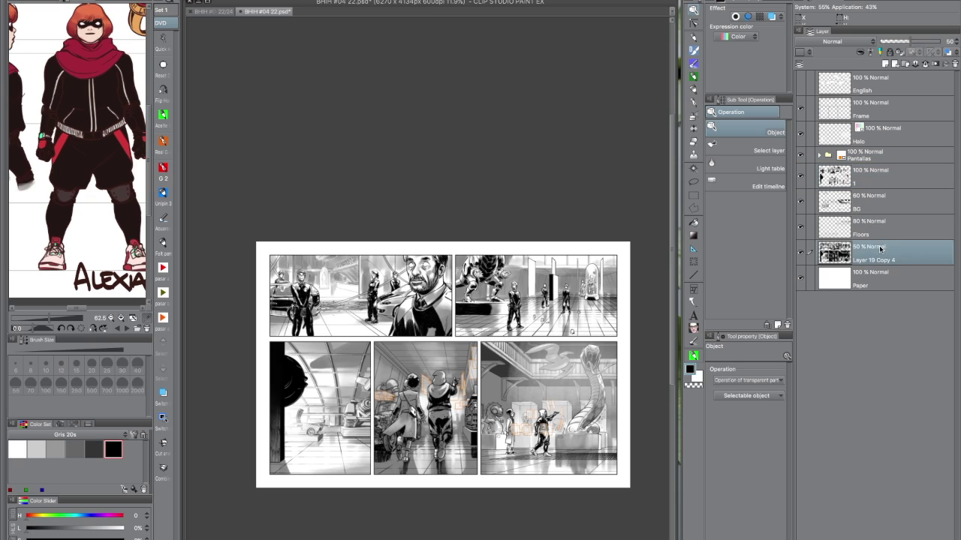
left_click_drag(895, 255, 883, 161)
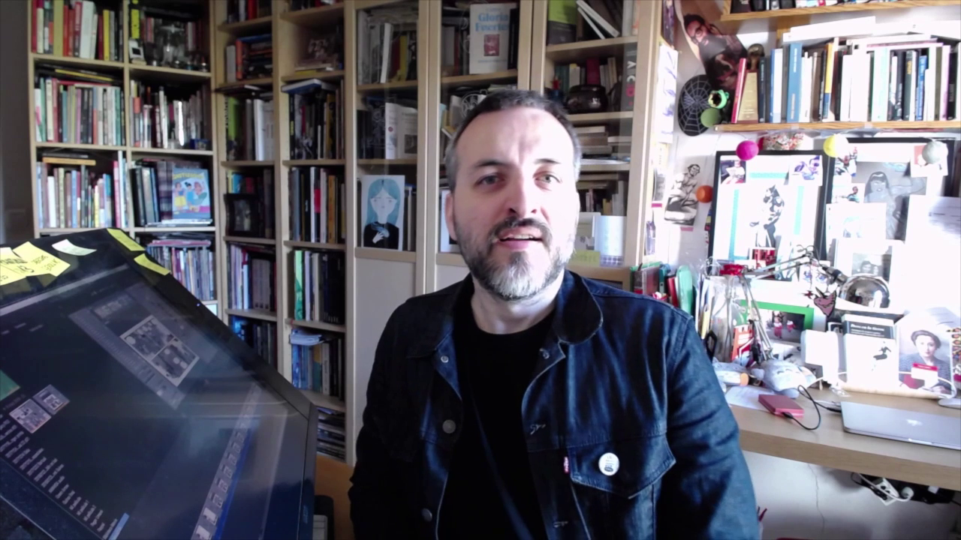